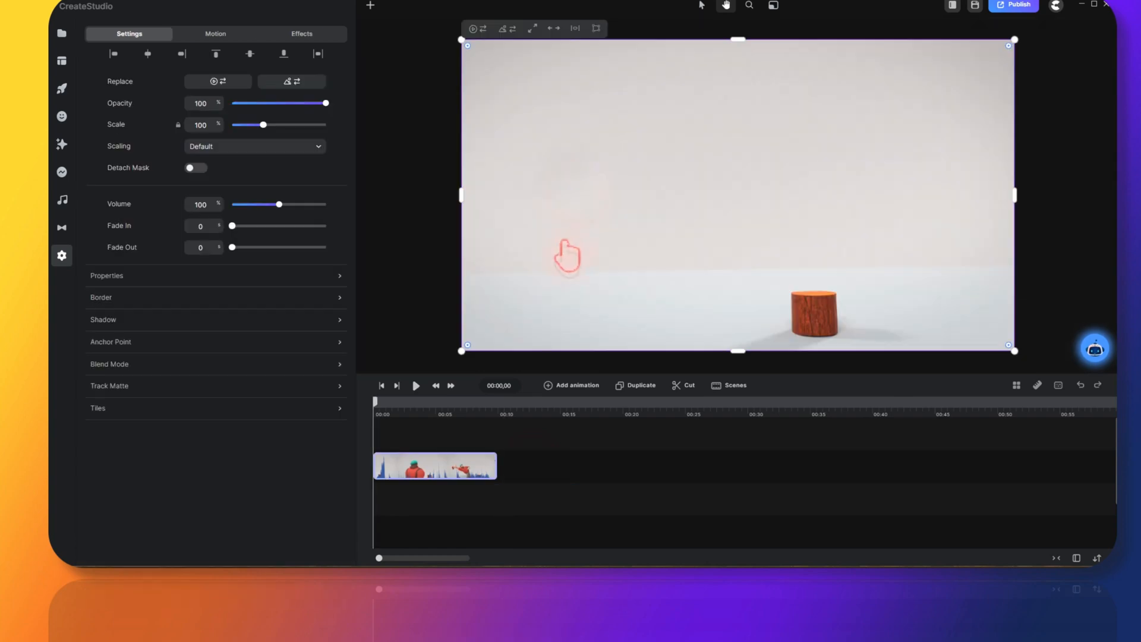
Step: Add the Subscribe Banner scene from the free scenes library to the canvas
click(63, 61)
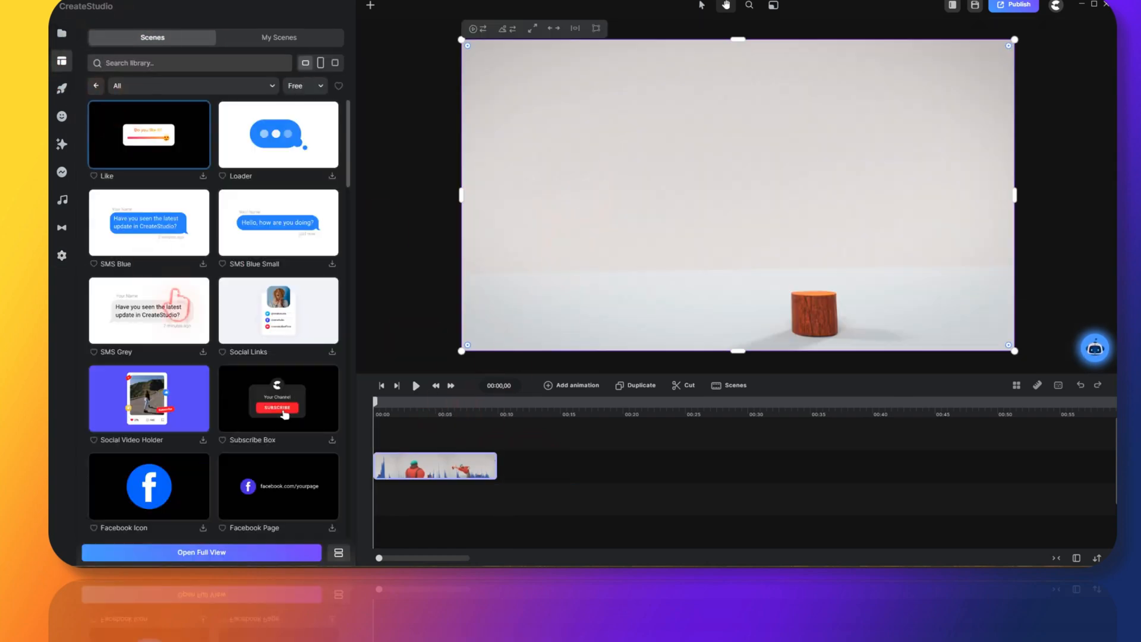
scroll(270, 316, down, 8)
scroll(270, 316, down, 3)
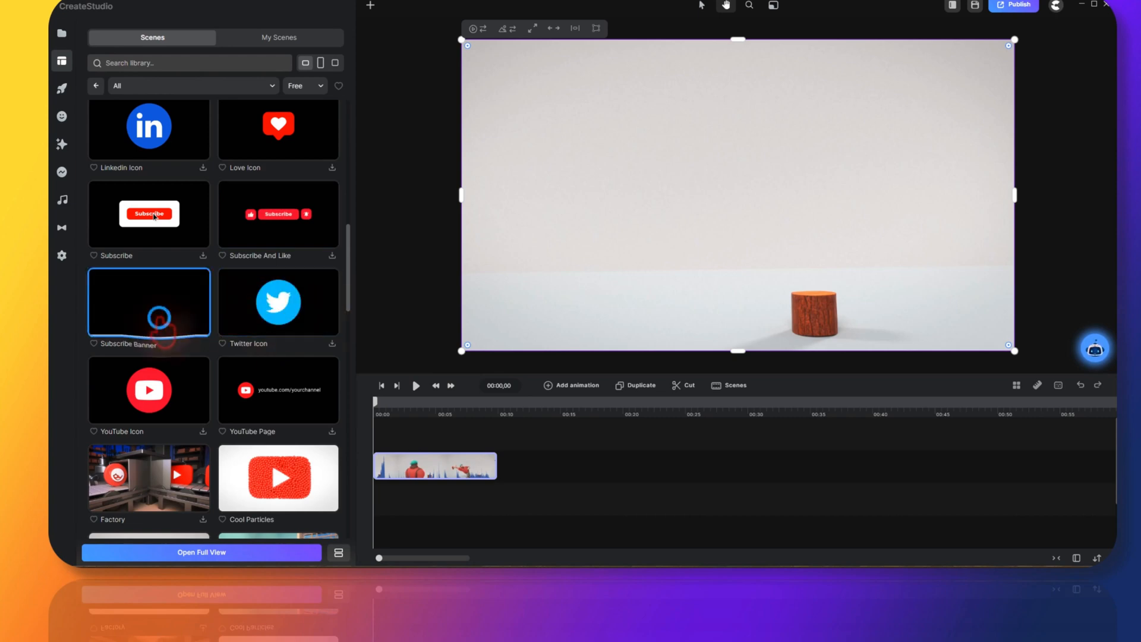
drag(158, 315, 663, 257)
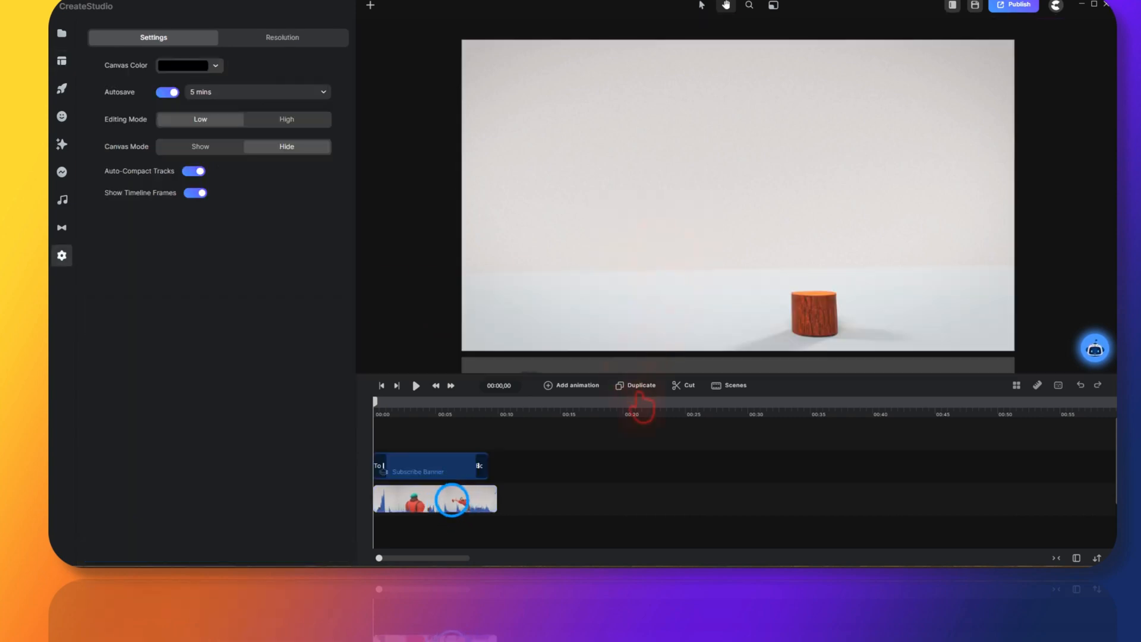
Step: Delete the original video clip from the timeline and preview the remaining Subscribe Banner animation
click(473, 495)
right_click(481, 494)
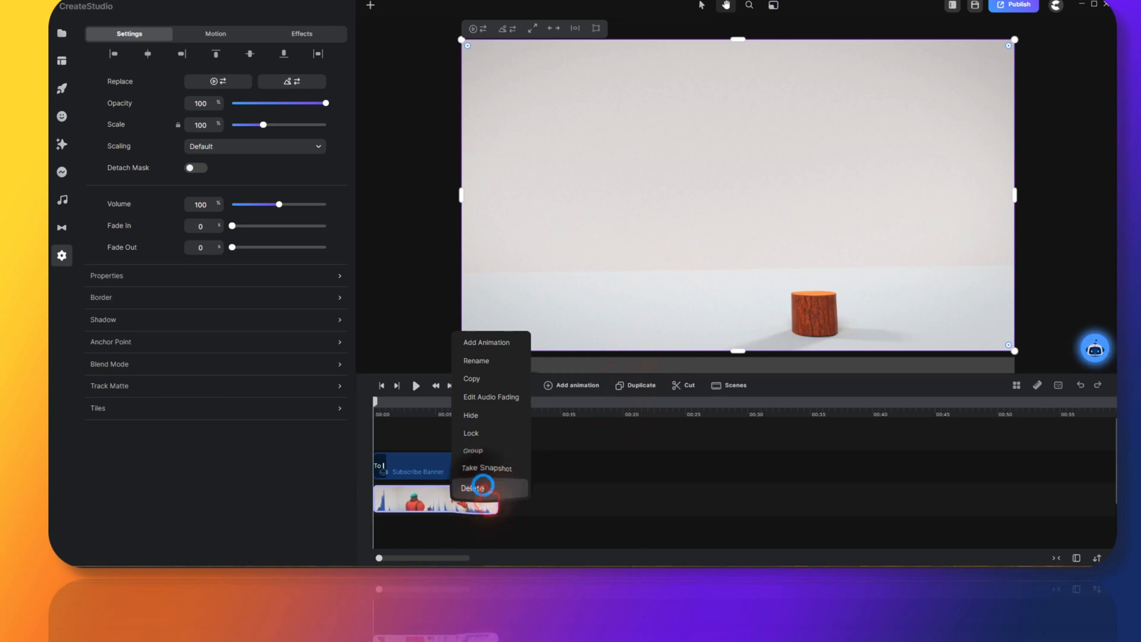
click(479, 484)
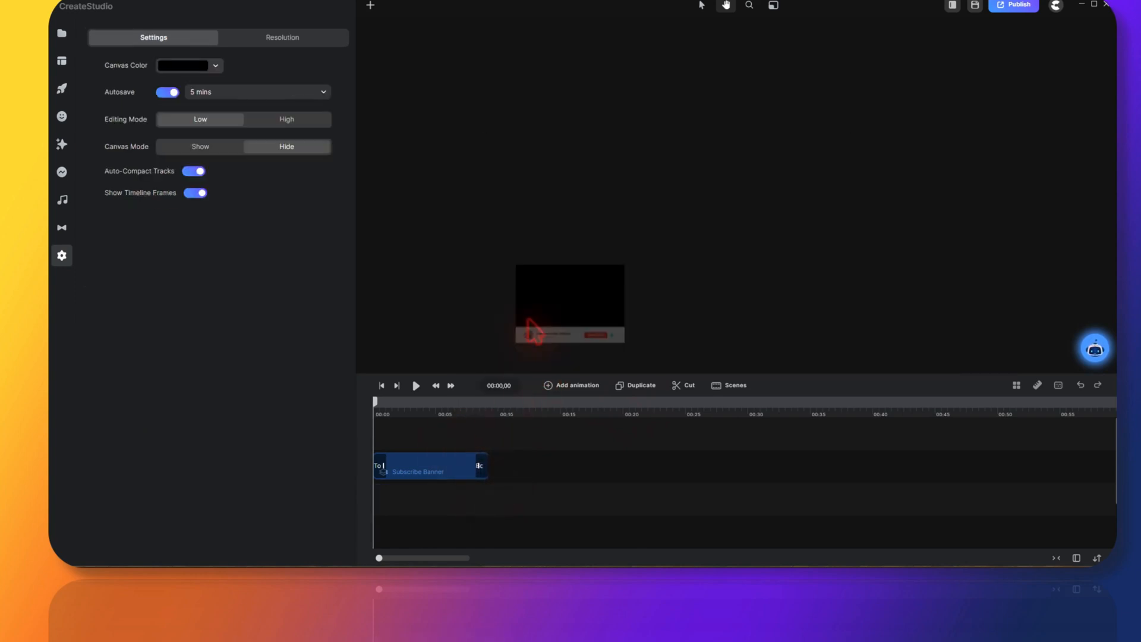
click(416, 436)
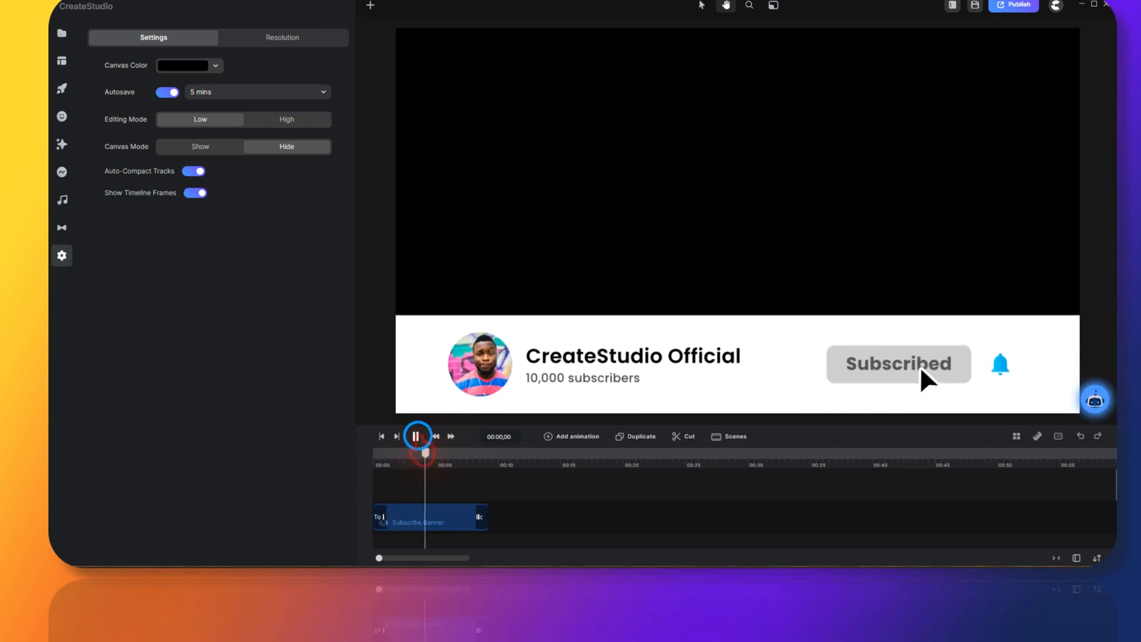
click(416, 437)
Step: Open the Subscribe Banner group and replace its profile picture with the round thumbs-up logo from the media library
click(408, 515)
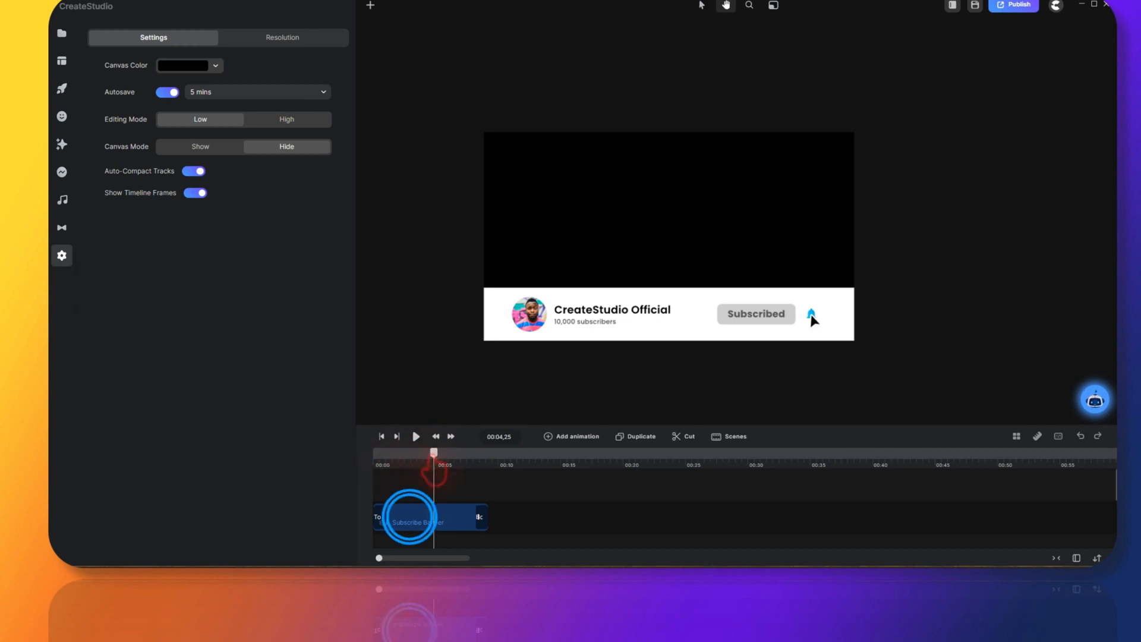
double_click(411, 516)
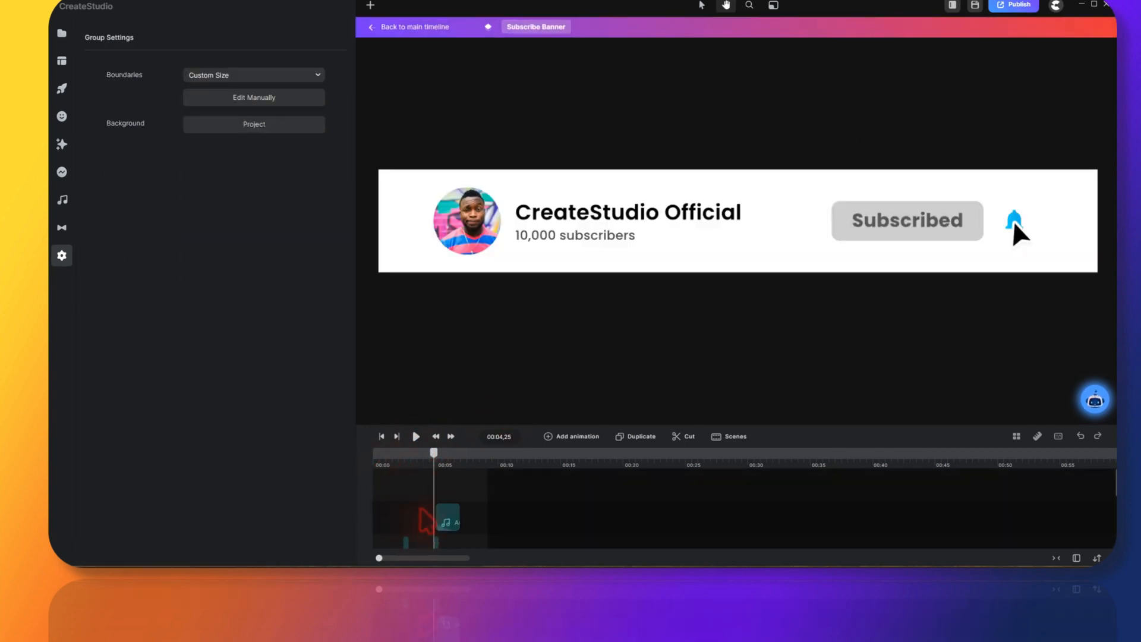
drag(501, 422, 523, 315)
click(407, 472)
click(295, 81)
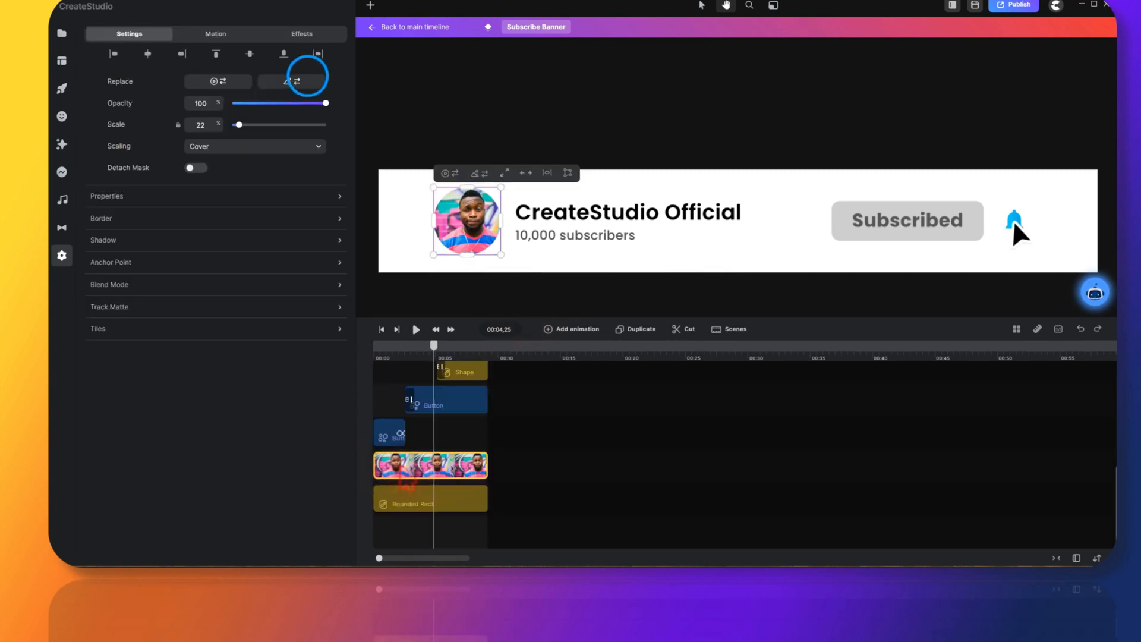
click(135, 138)
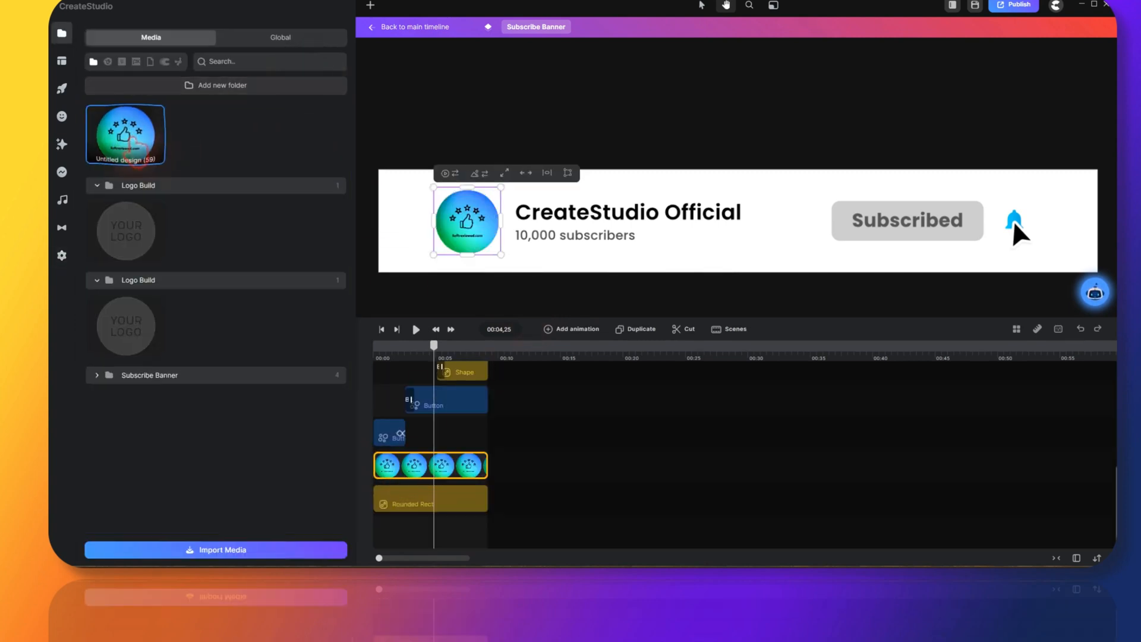
Step: Scrub through the banner group to check its bell animation and layers, and return to the main timeline
click(558, 220)
click(432, 344)
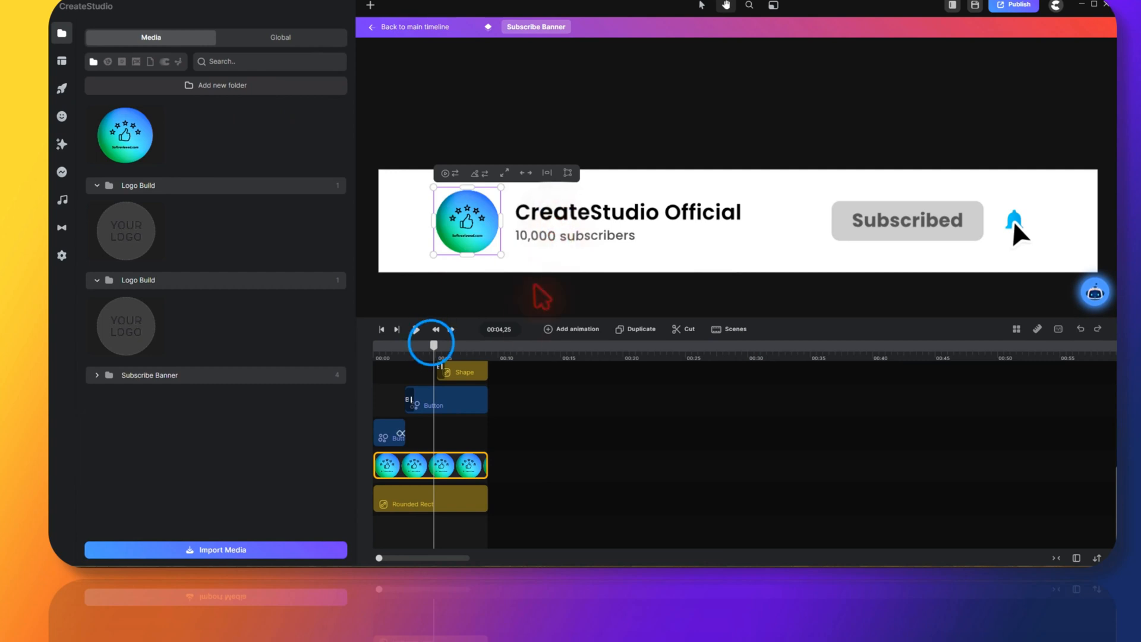
mouse_move(434, 343)
mouse_down()
mouse_move(362, 347)
mouse_move(442, 352)
mouse_up()
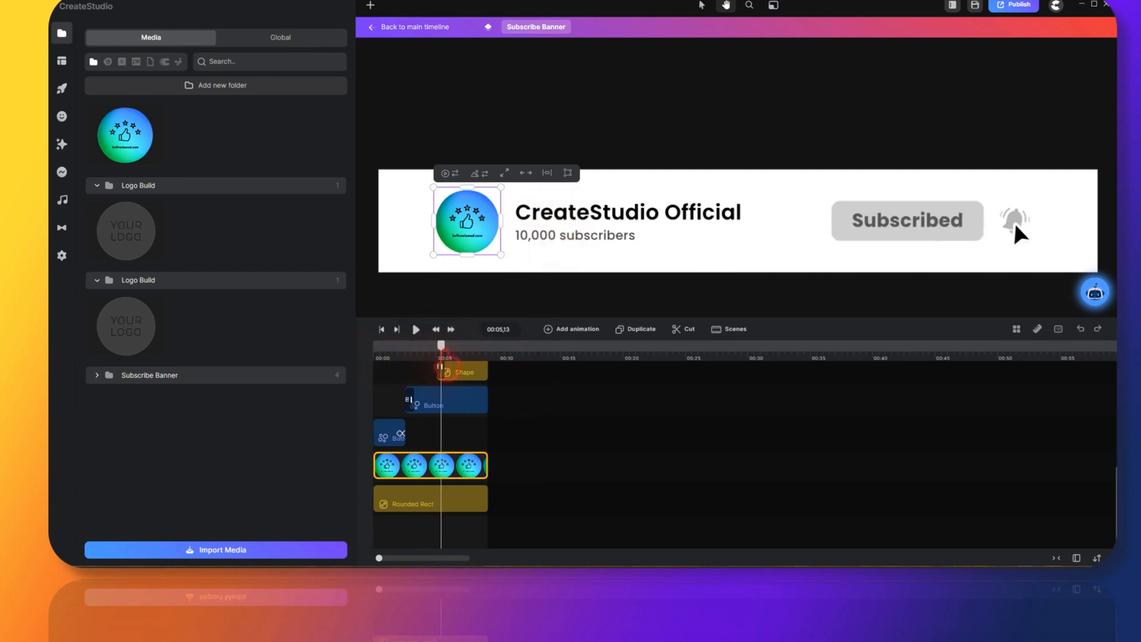
scroll(479, 419, up, 2)
scroll(522, 382, down, 2)
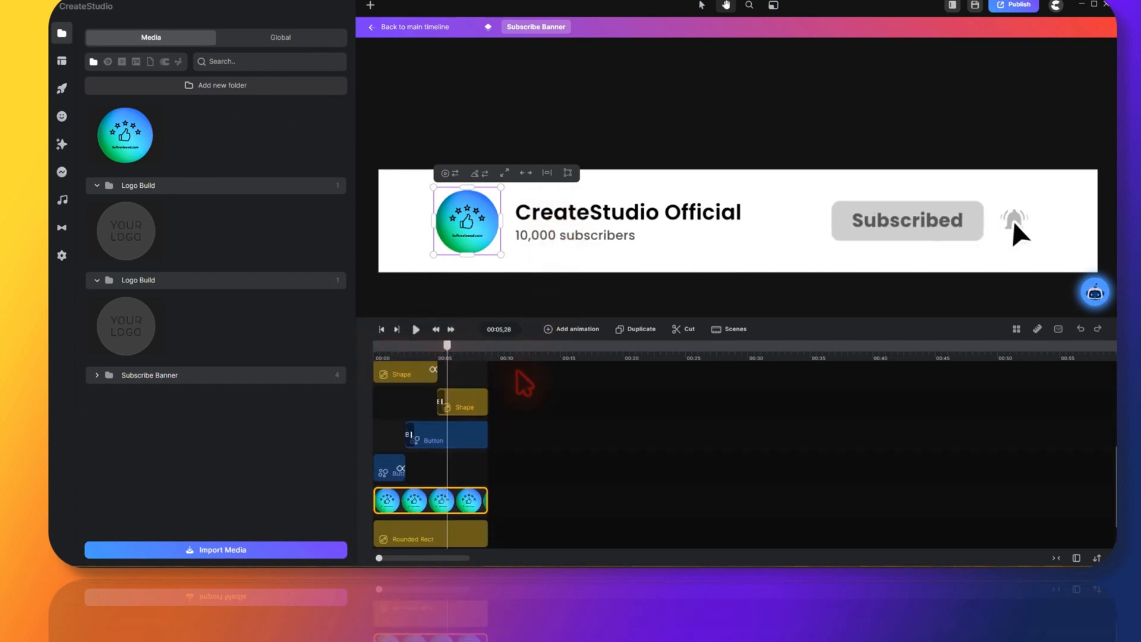
click(380, 27)
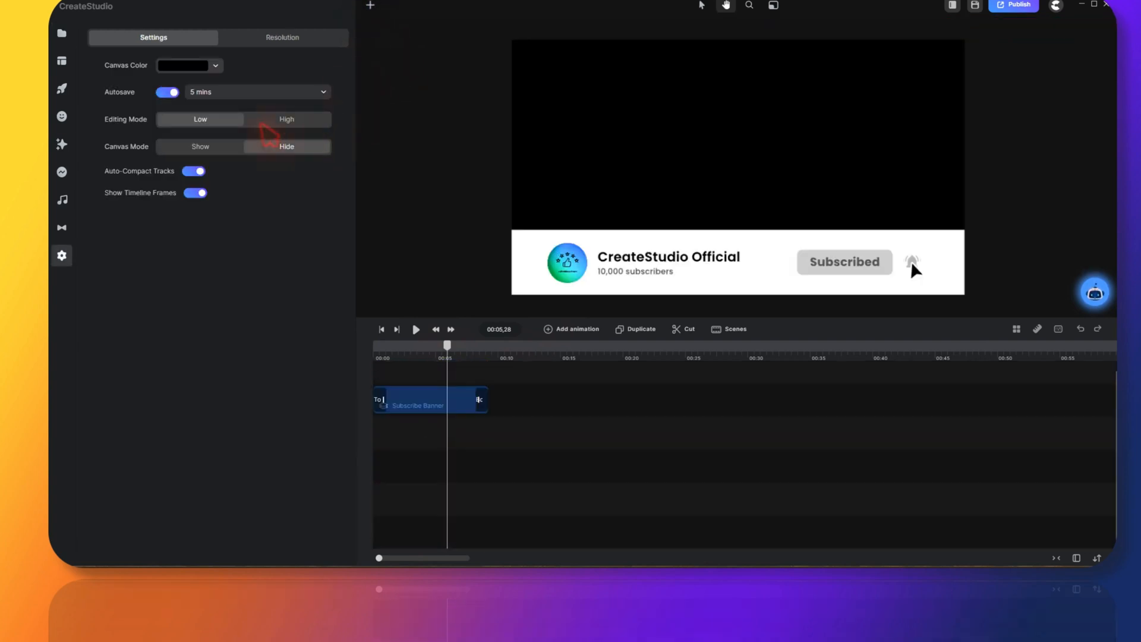
click(419, 400)
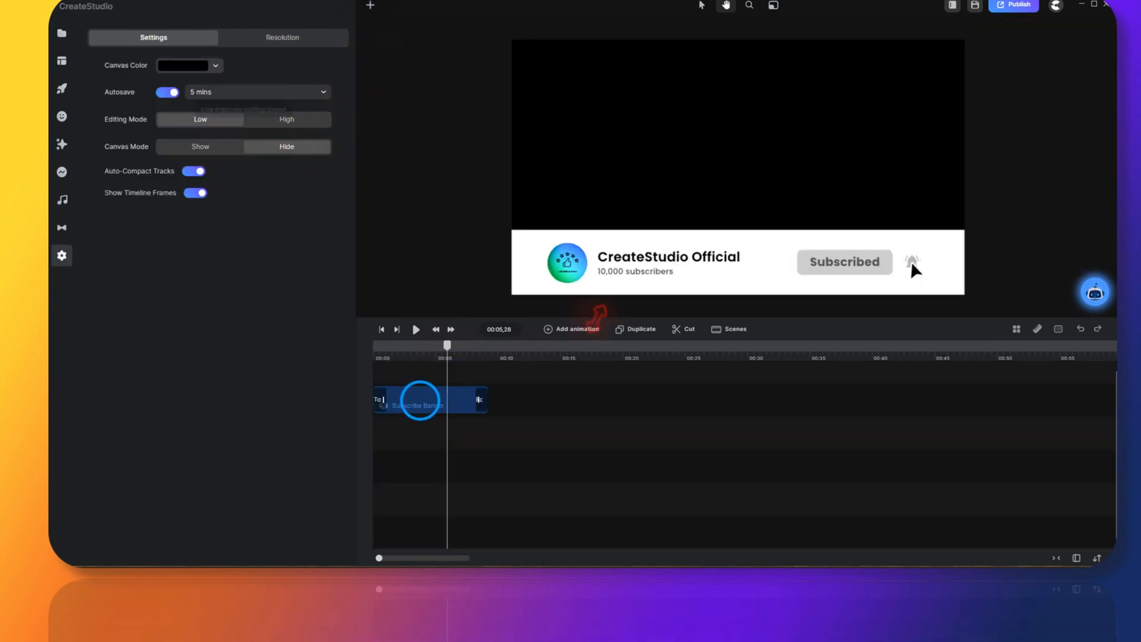
triple_click(255, 75)
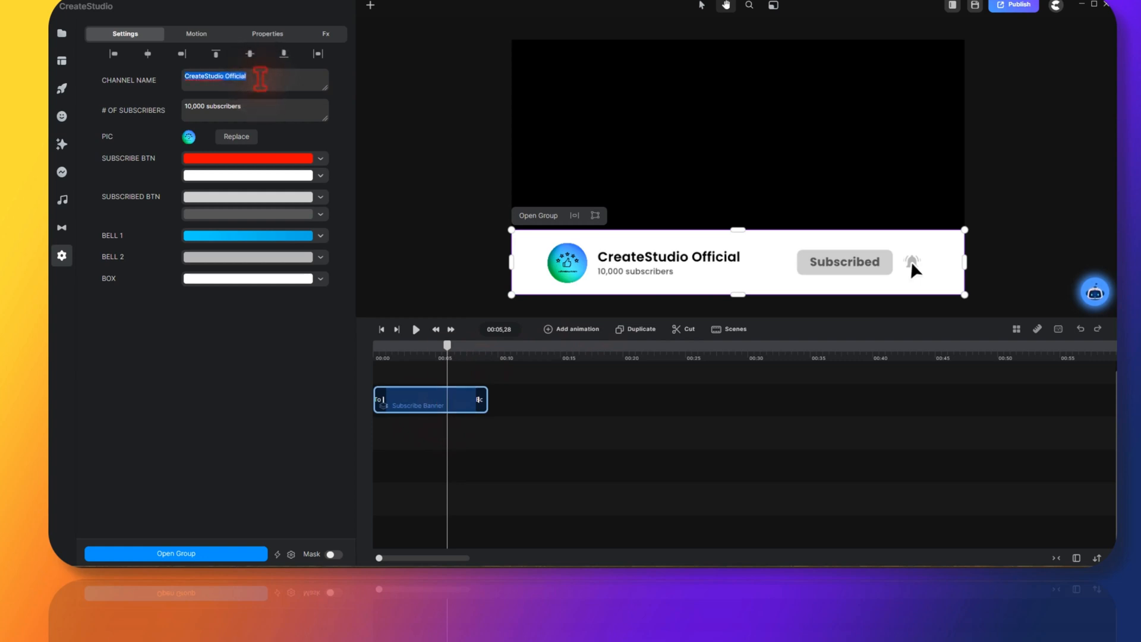
text(softreviewed)
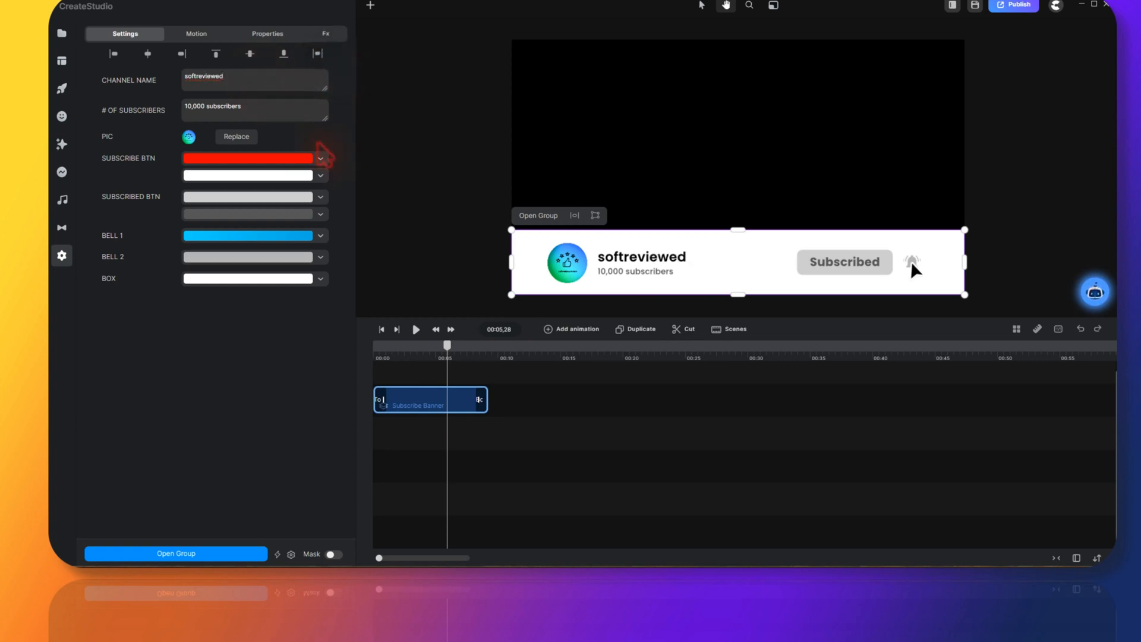
Step: Play and scrub through the customized Subscribe Banner to review its animation
click(448, 350)
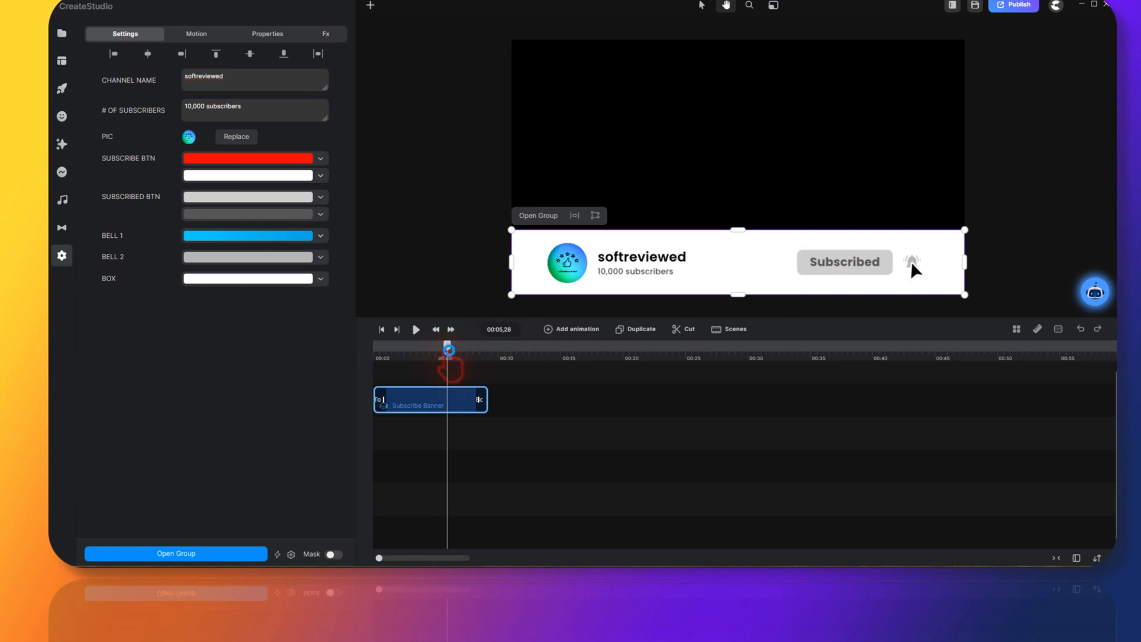
click(416, 330)
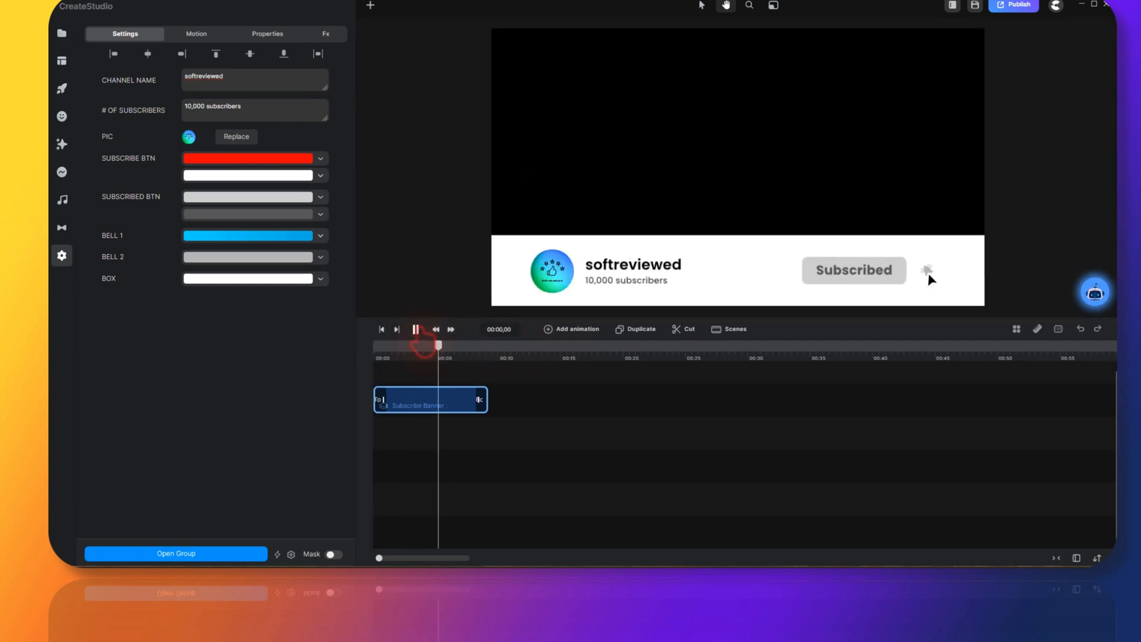
click(417, 329)
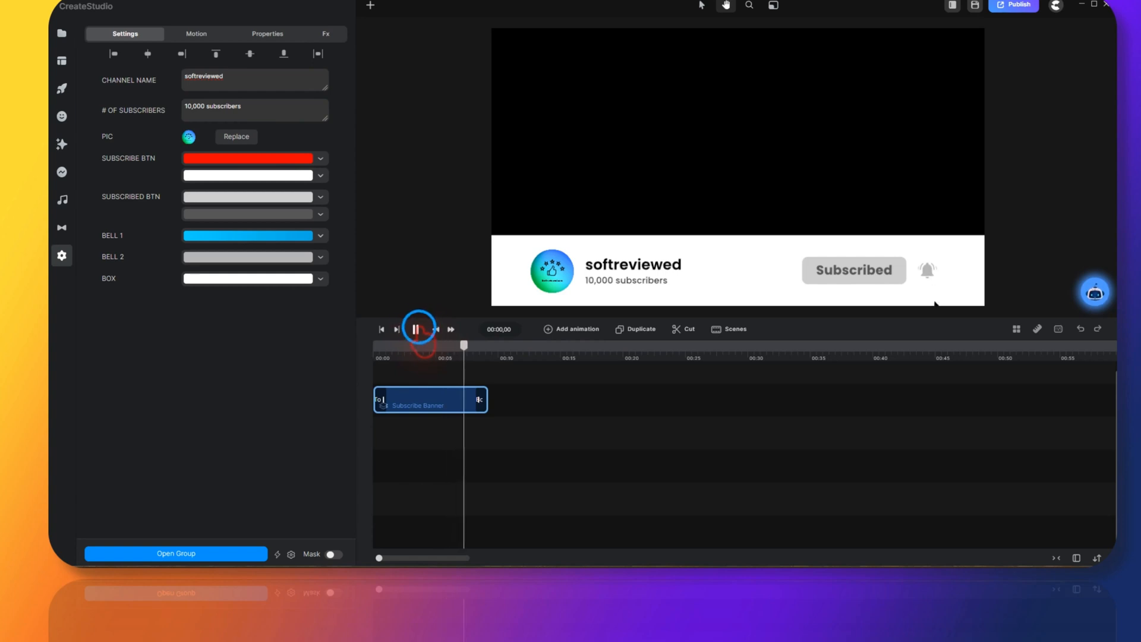
mouse_move(472, 345)
mouse_down()
mouse_move(471, 357)
mouse_move(375, 356)
mouse_move(416, 355)
mouse_up()
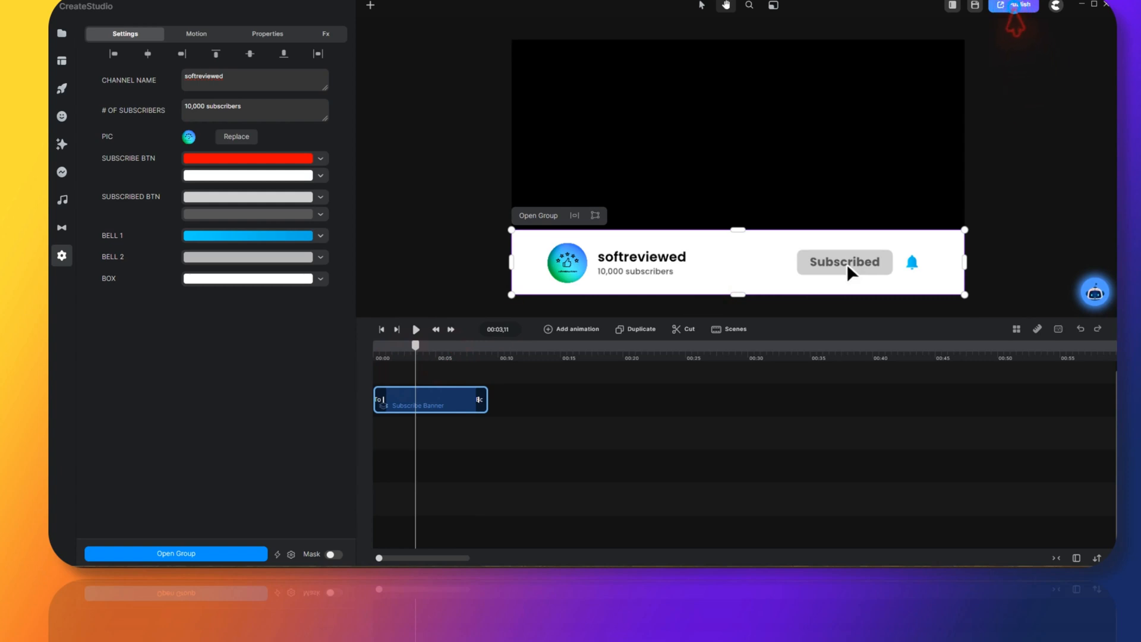
Step: Set the publishing options to MOV video with a transparent background
click(1016, 6)
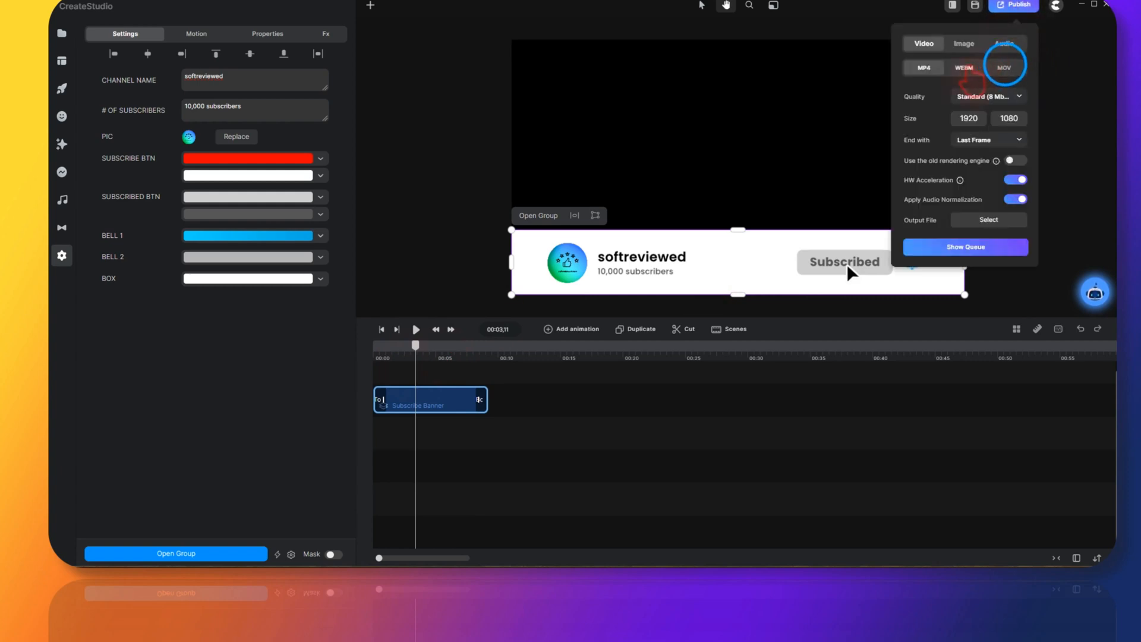
click(1004, 68)
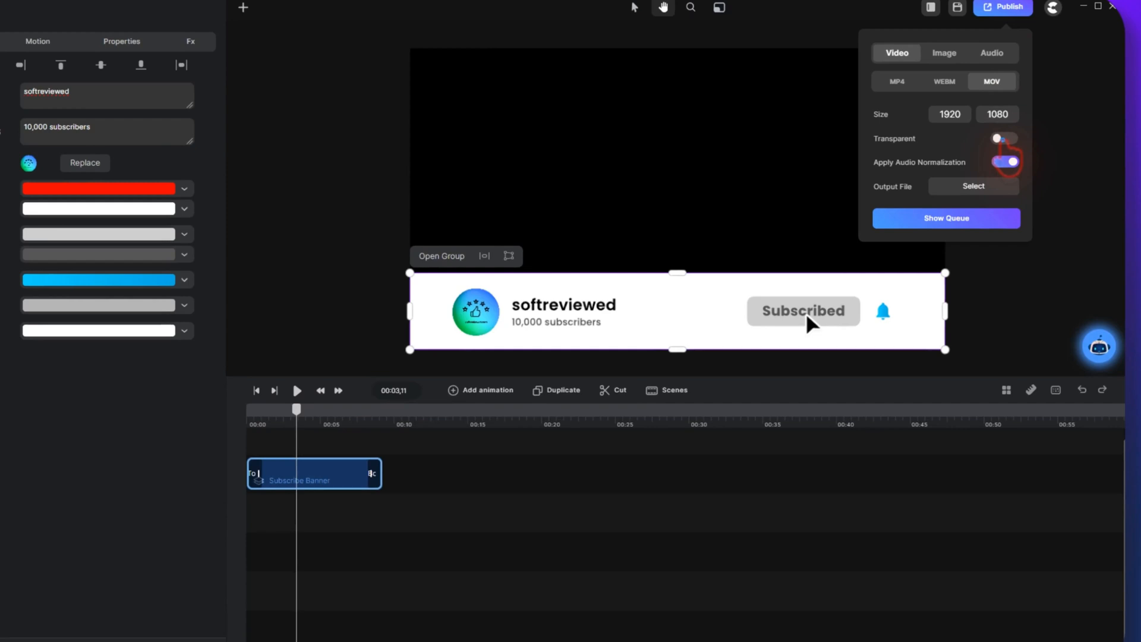
click(1001, 139)
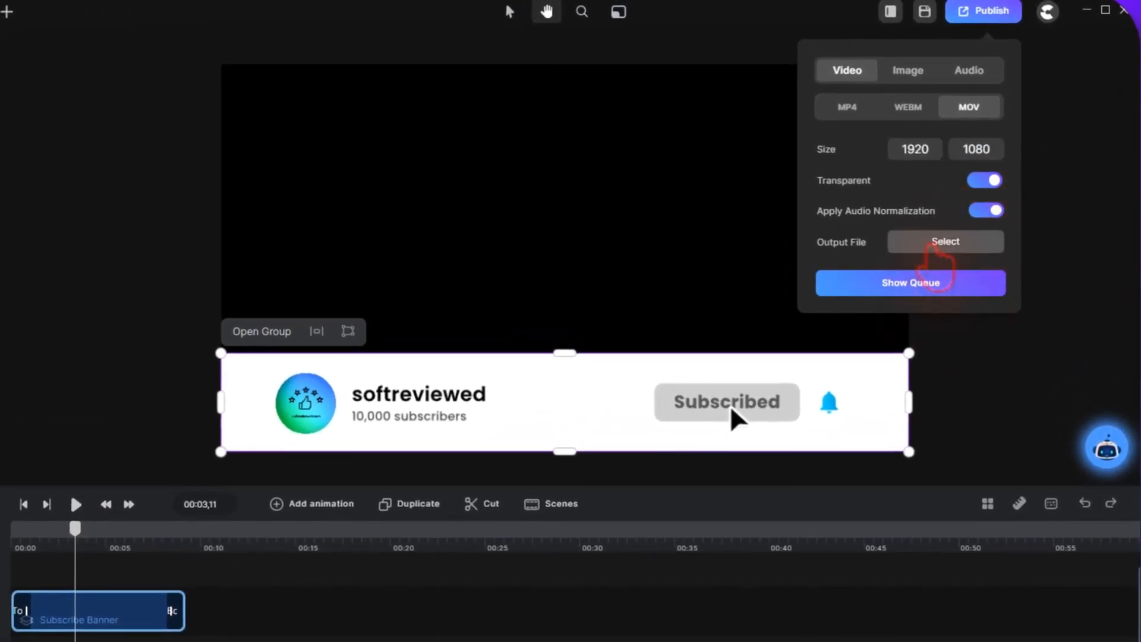
Step: Save the project in the Downloads folder as "Youtube call to action" so that it can be published
click(943, 242)
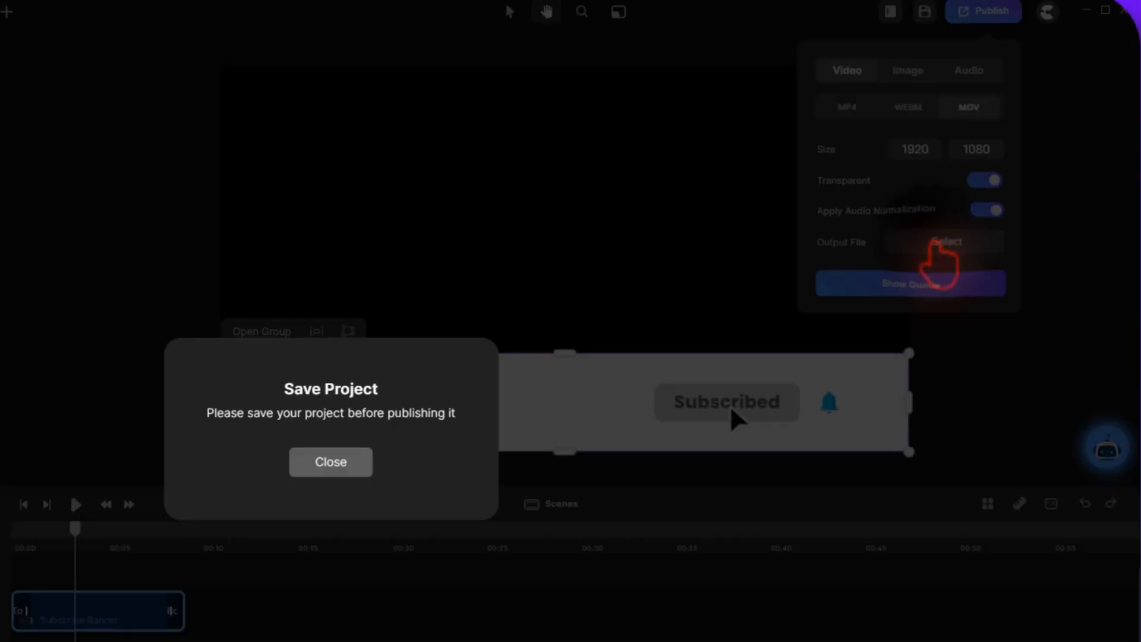
click(330, 461)
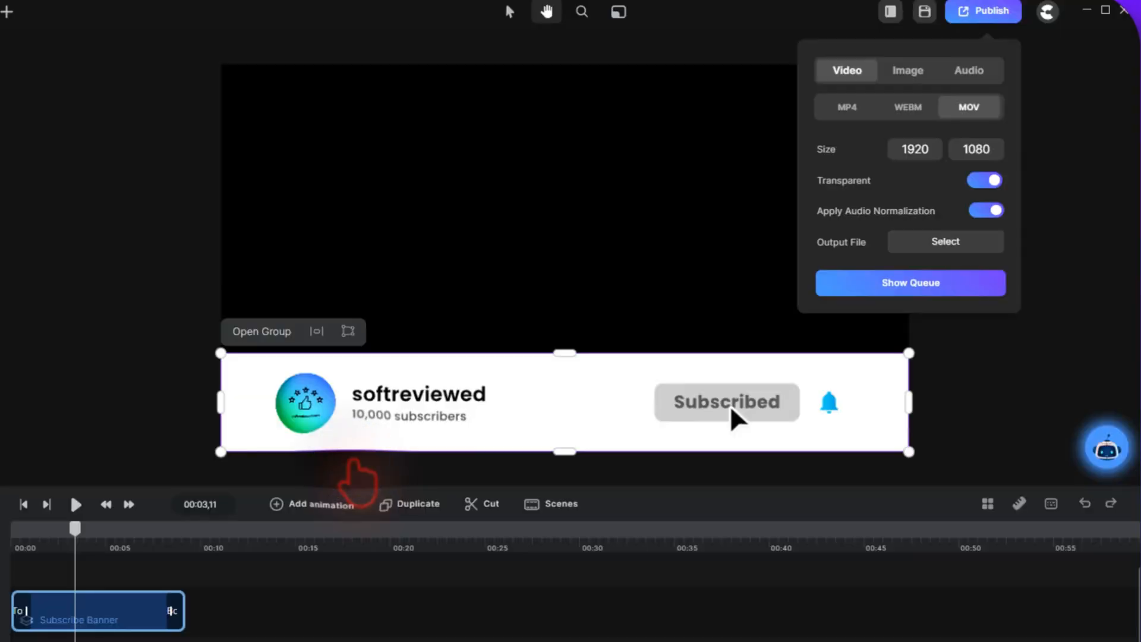
click(924, 11)
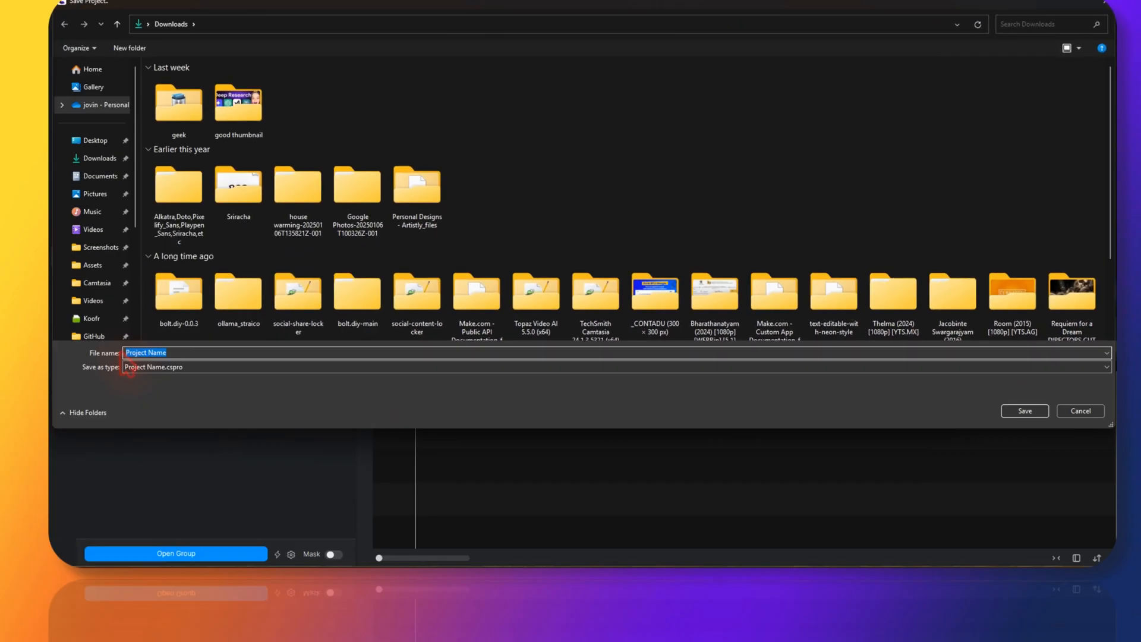
click(1010, 411)
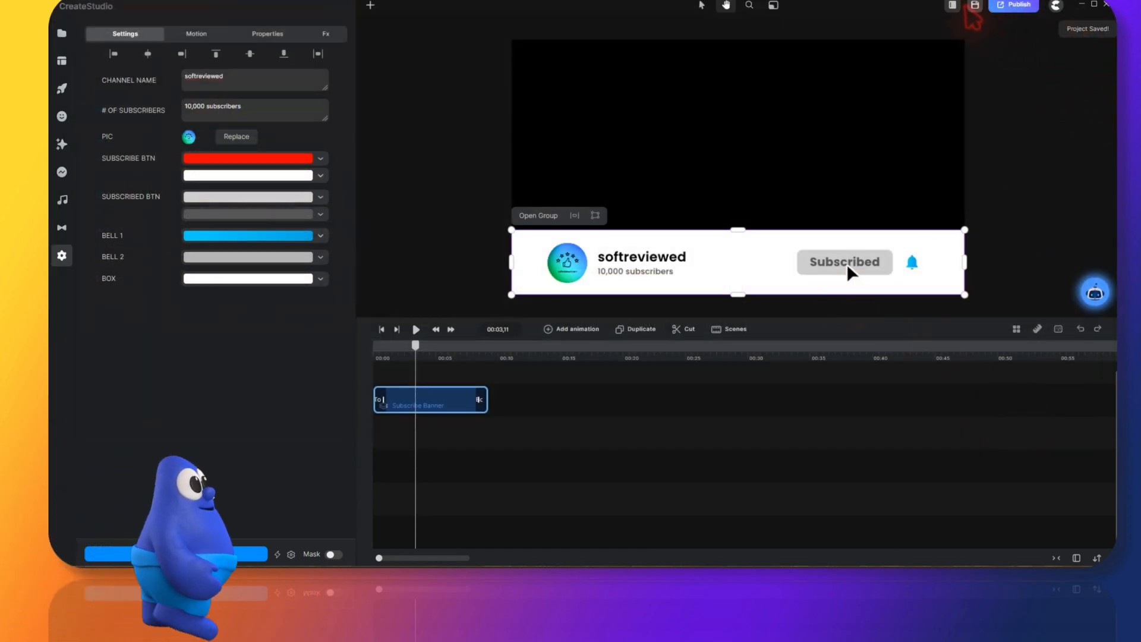
Step: Publish the banner as a MOV file named "video" in the Downloads folder
click(1014, 4)
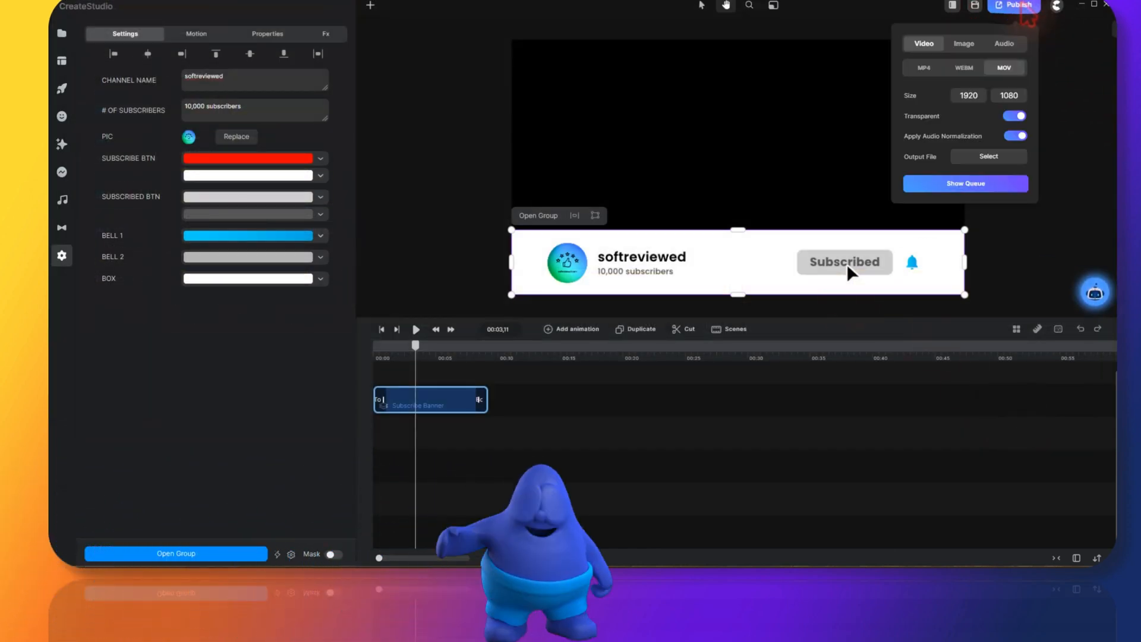
click(1012, 156)
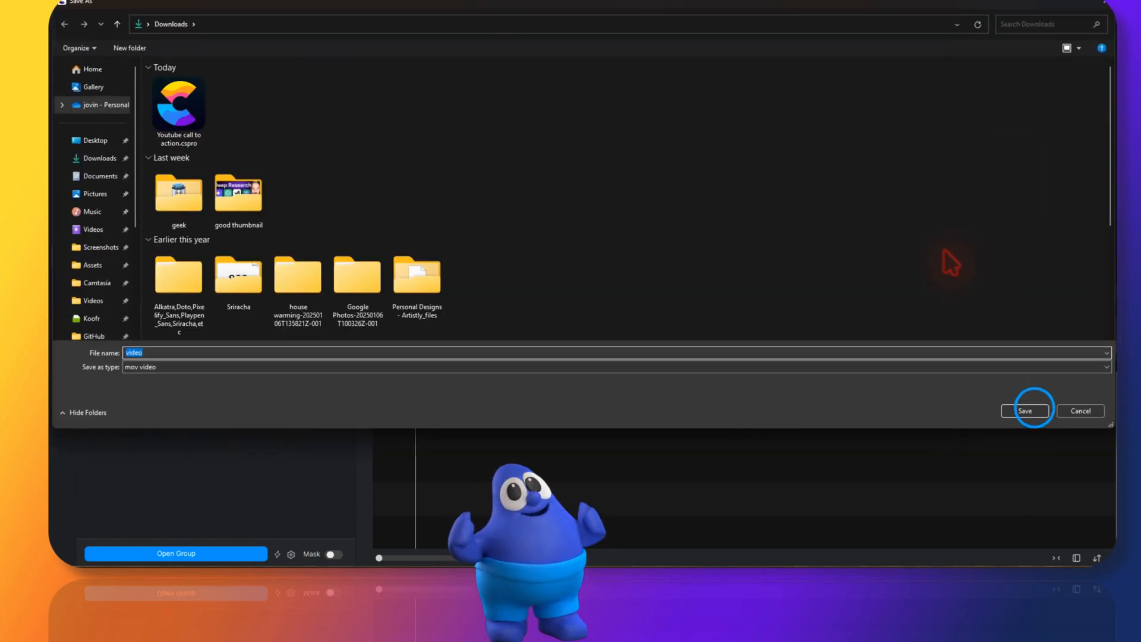
click(1026, 411)
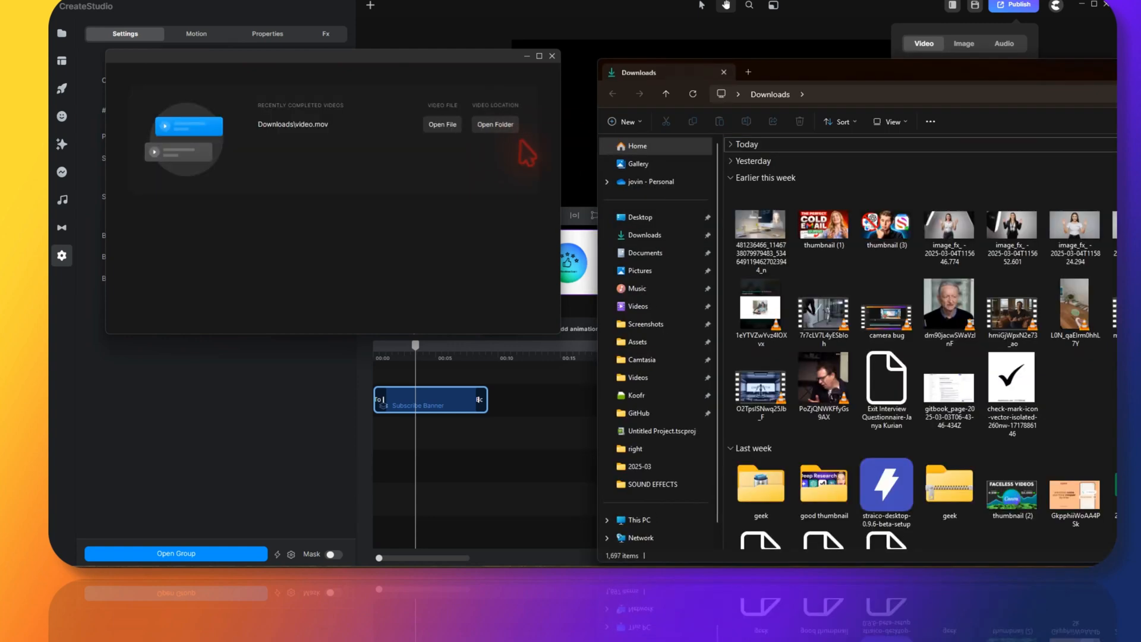
Step: Play today's exported "video" file from the Downloads folder in VLC media player, and close the player
click(731, 144)
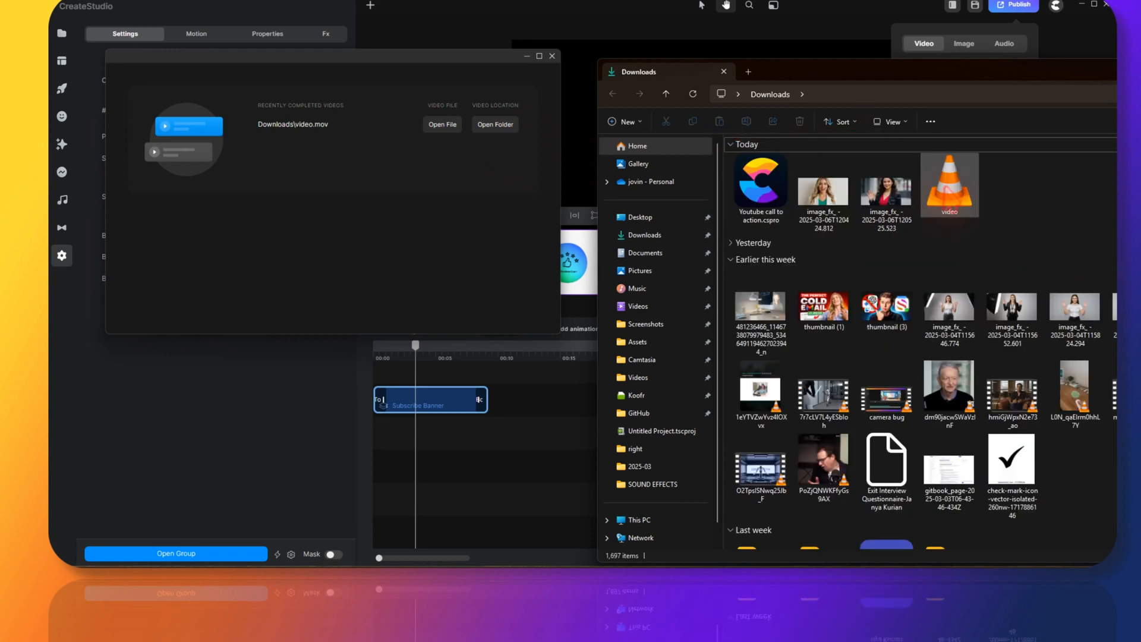
double_click(949, 184)
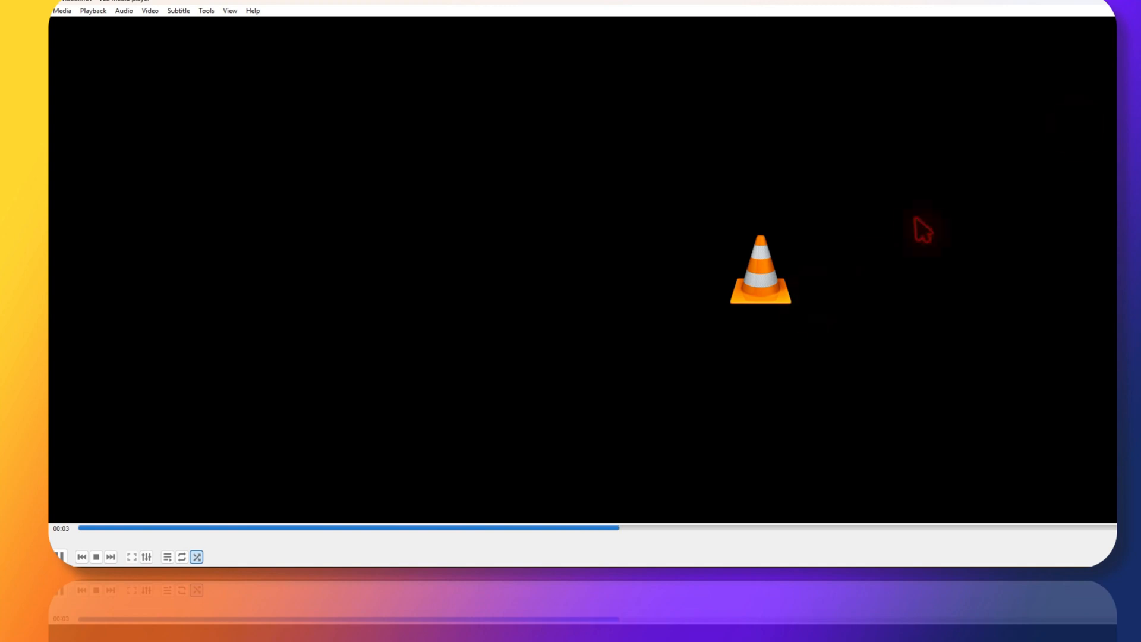
drag(416, 2, 593, 63)
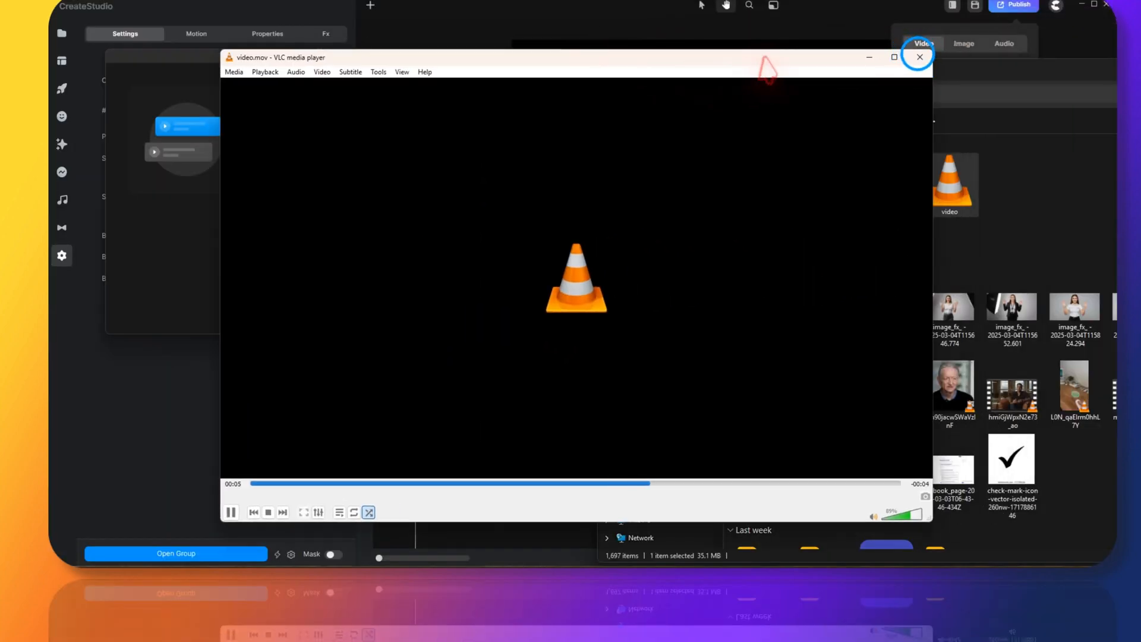
click(920, 57)
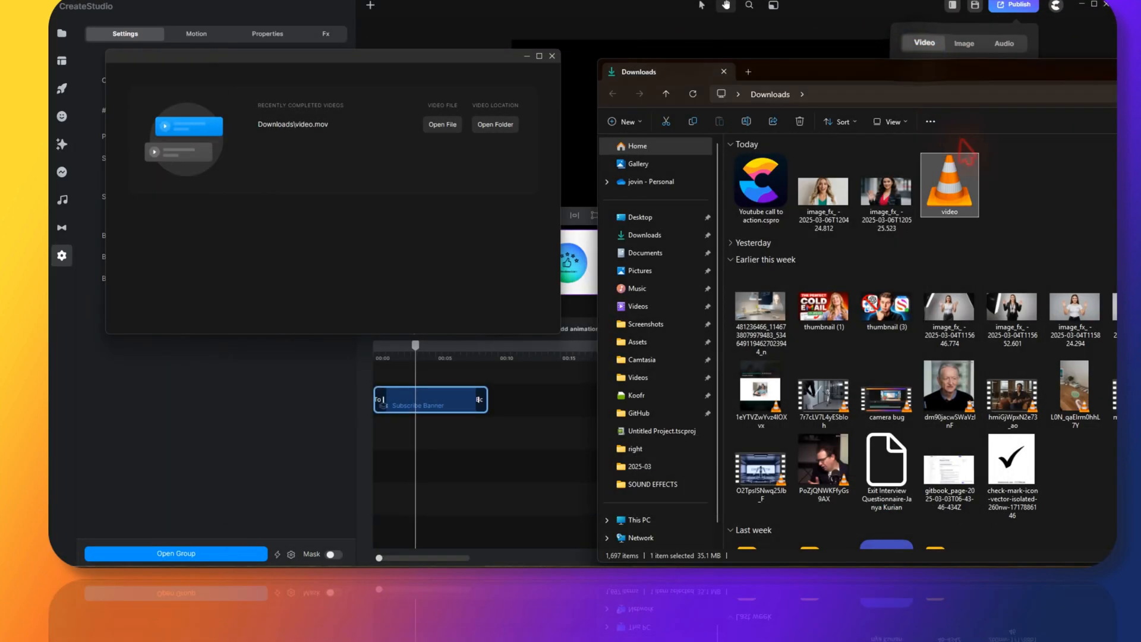
Step: Minimize CreateStudio and switch to the open project in Camtasia
click(765, 46)
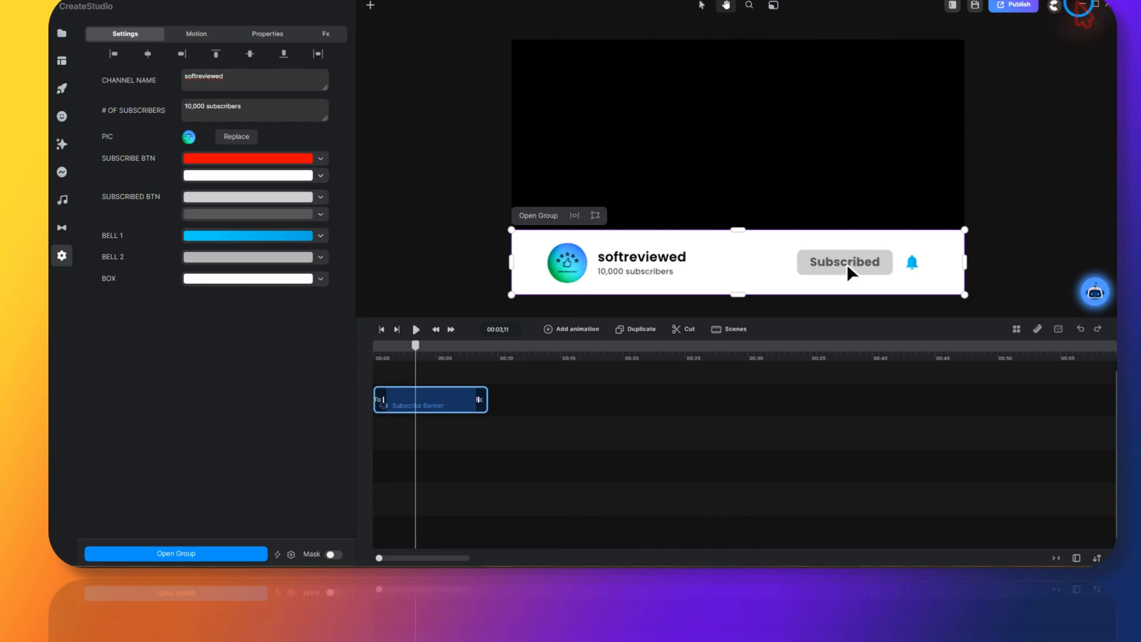
click(1079, 5)
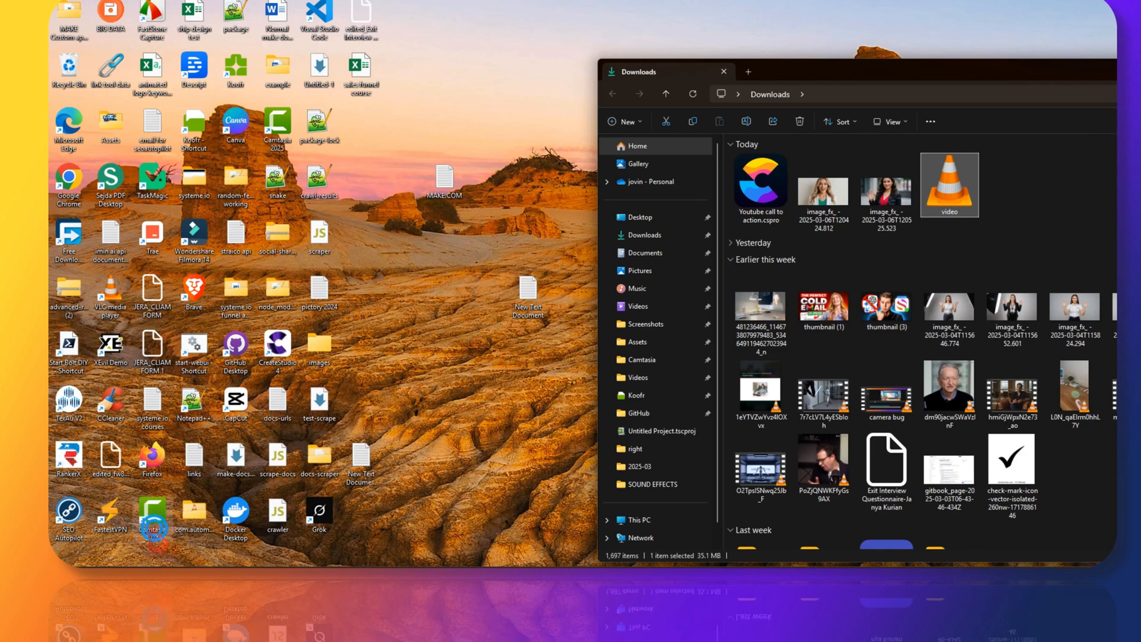
click(153, 529)
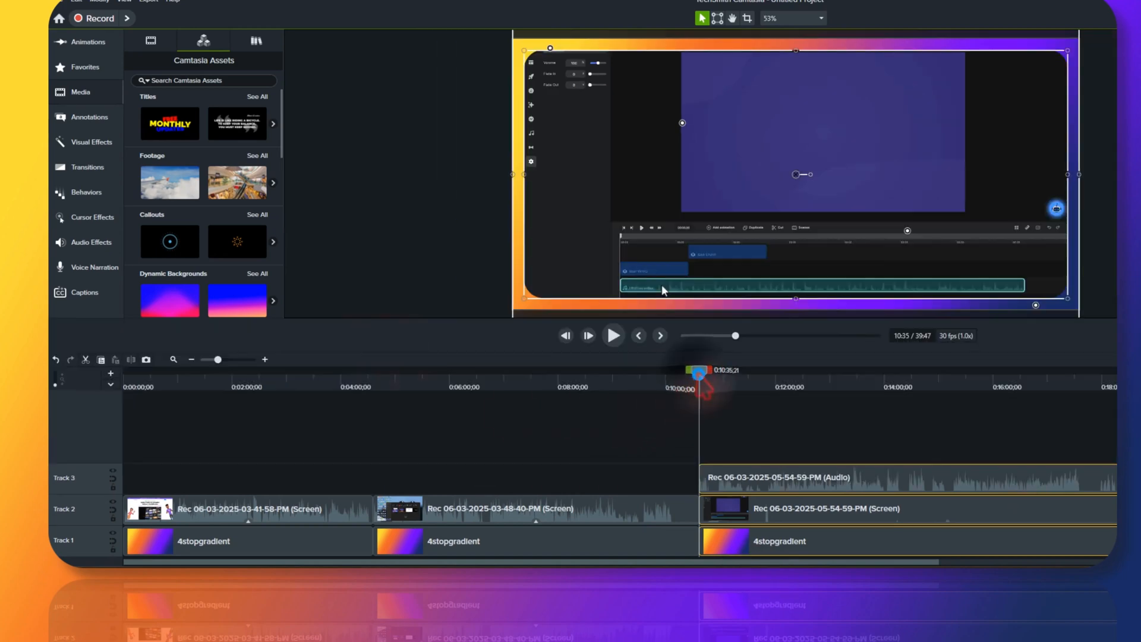
Step: Add the exported "video" file from the Downloads folder to Track 3 of the Camtasia timeline, above the second screen recording
drag(695, 381, 376, 399)
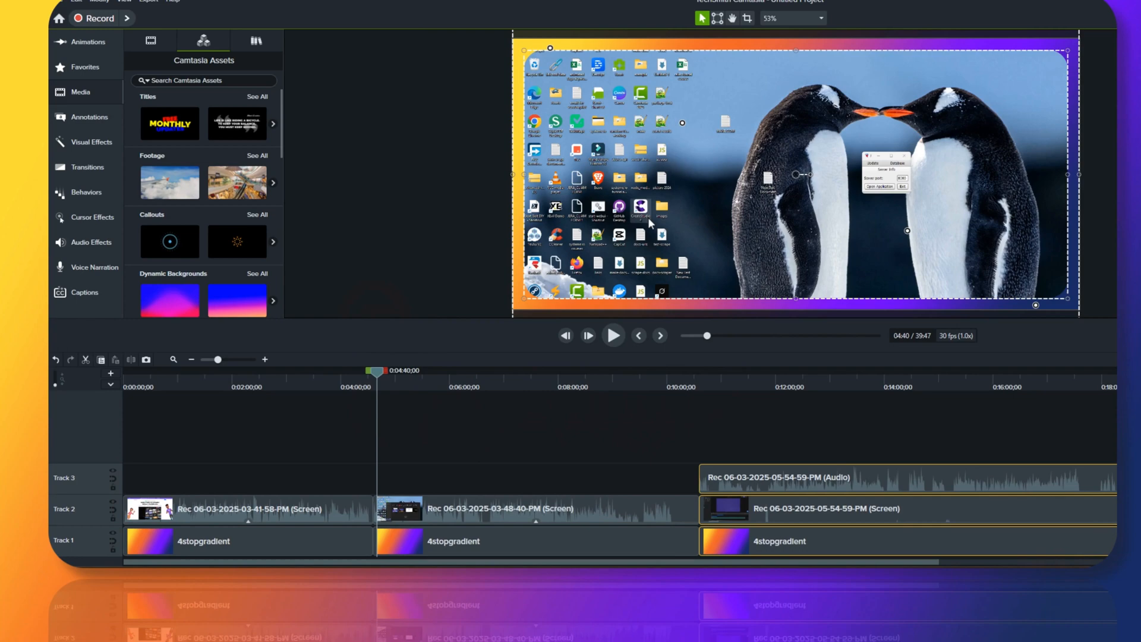
click(1008, 564)
drag(949, 185, 464, 479)
click(572, 429)
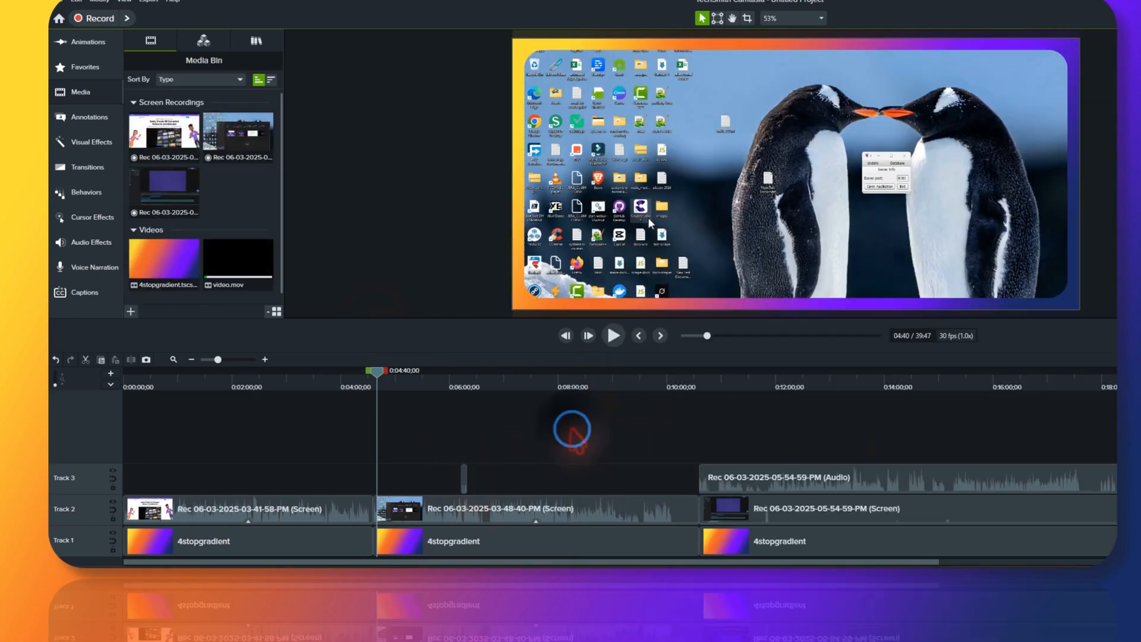
Step: Enlarge the timeline scale and scrub the playhead from 4:40 to the start of the overlay clip on Track 3
click(378, 370)
drag(383, 377, 454, 416)
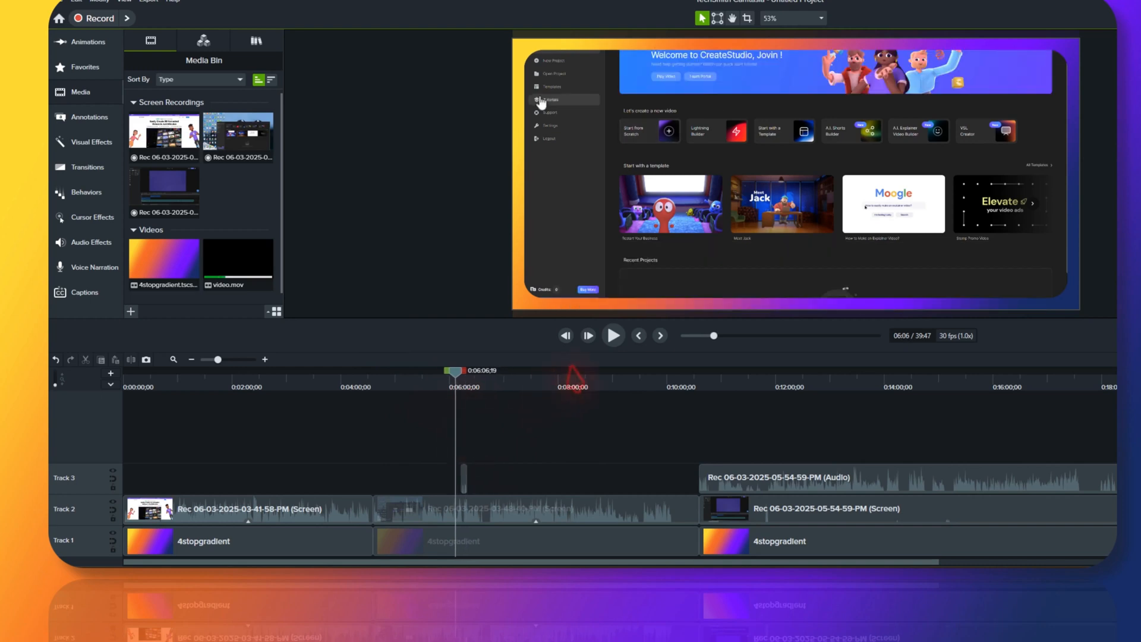
click(265, 359)
click(265, 359)
click(456, 370)
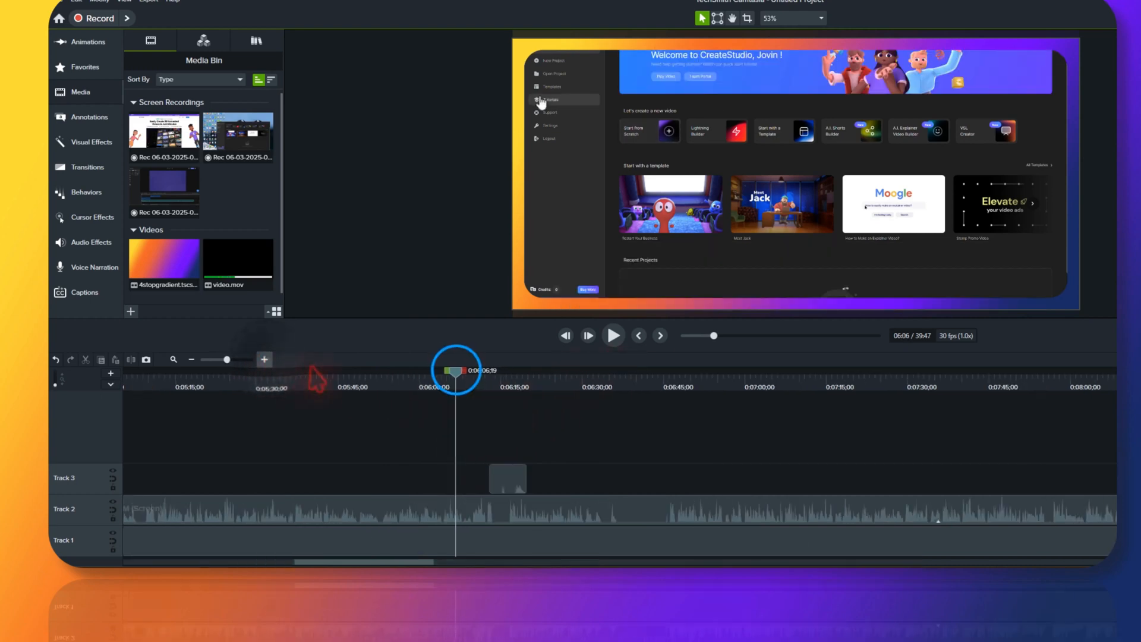
drag(461, 381, 488, 416)
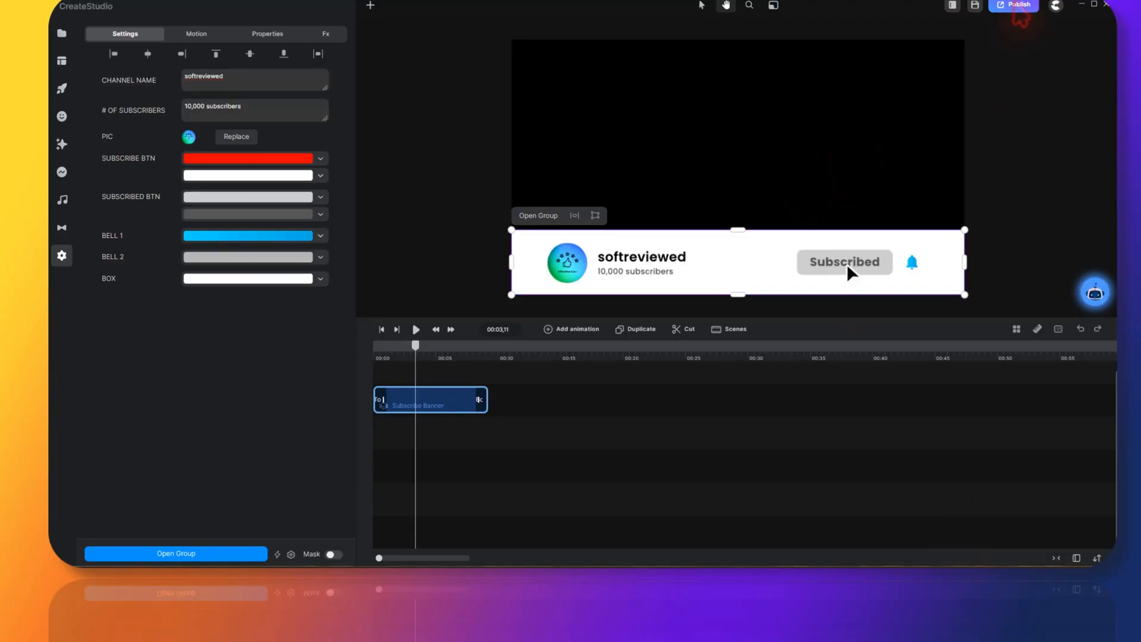
Step: In CreateStudio, show the video publishing options and browse the free scenes of the current library pack
click(61, 61)
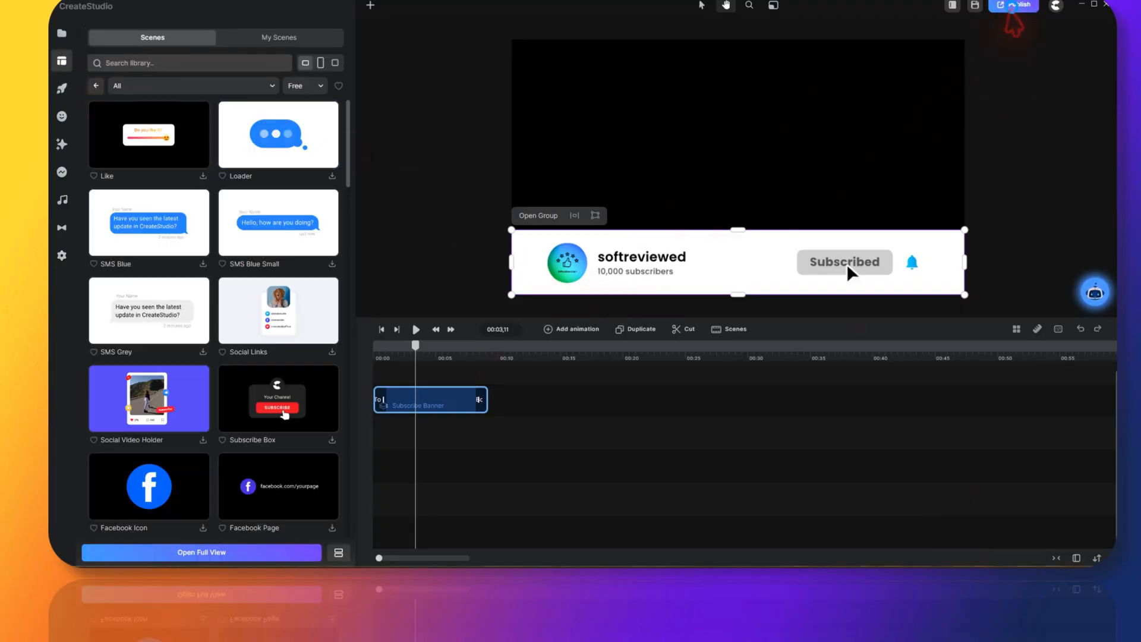
click(1014, 6)
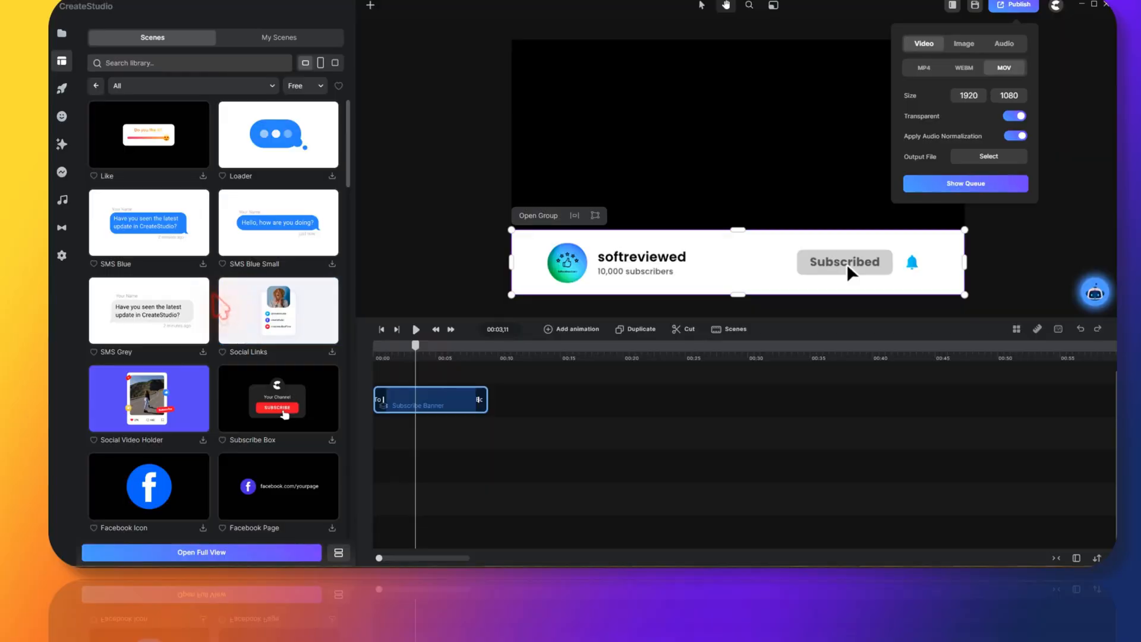
scroll(220, 307, down, 10)
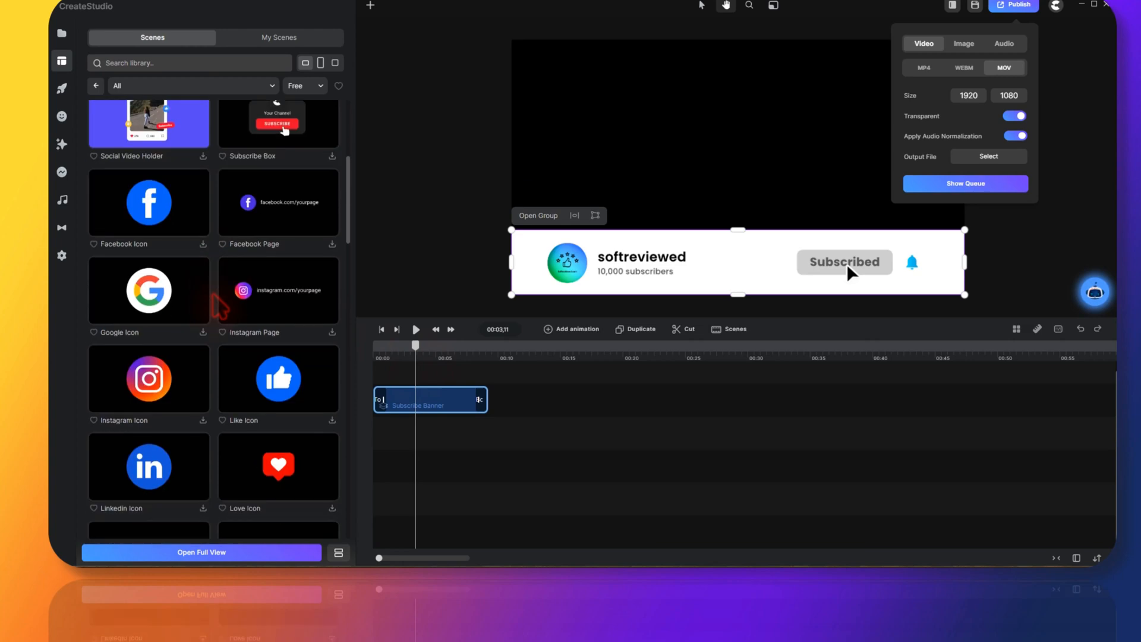
scroll(219, 306, down, 15)
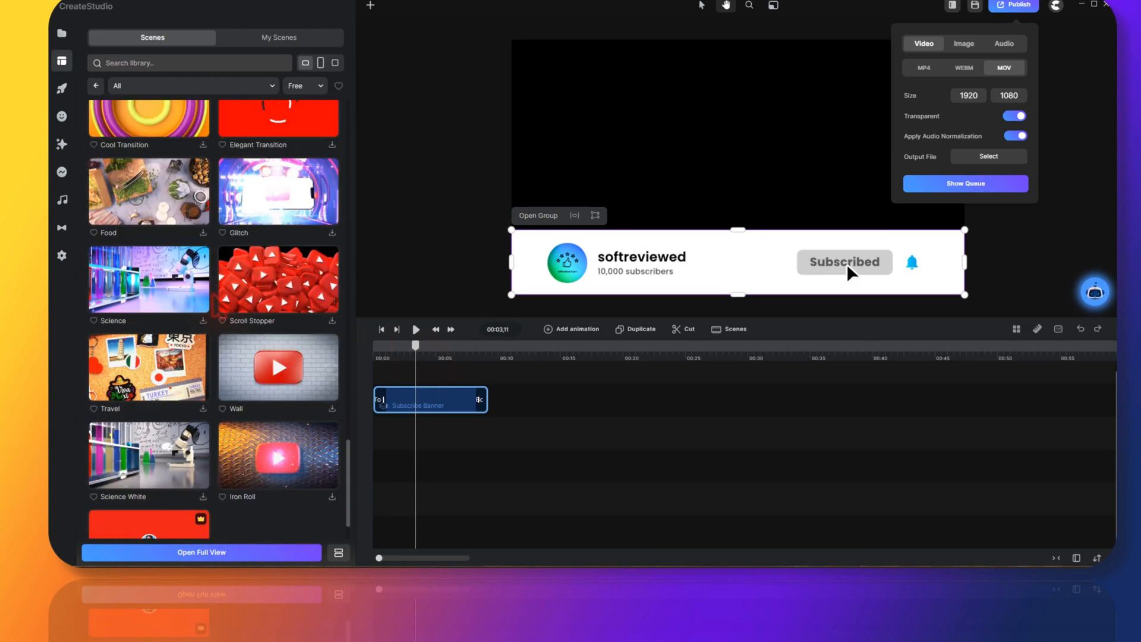
Step: Open the Jack scene pack and add its On Computer scene to the timeline
click(94, 84)
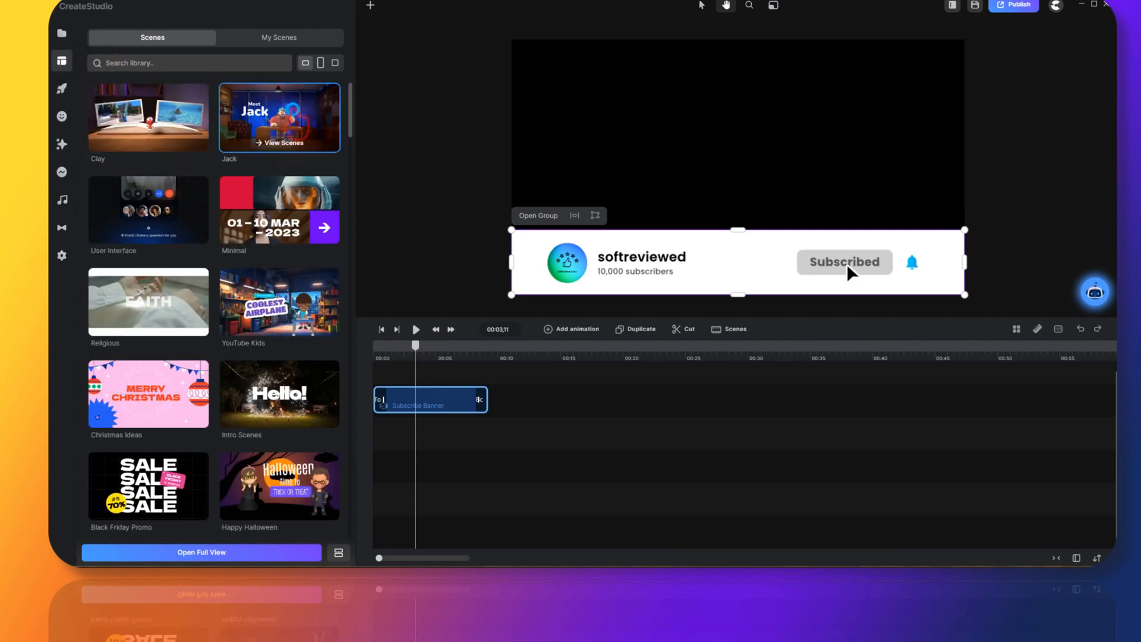
click(280, 119)
scroll(265, 277, down, 2)
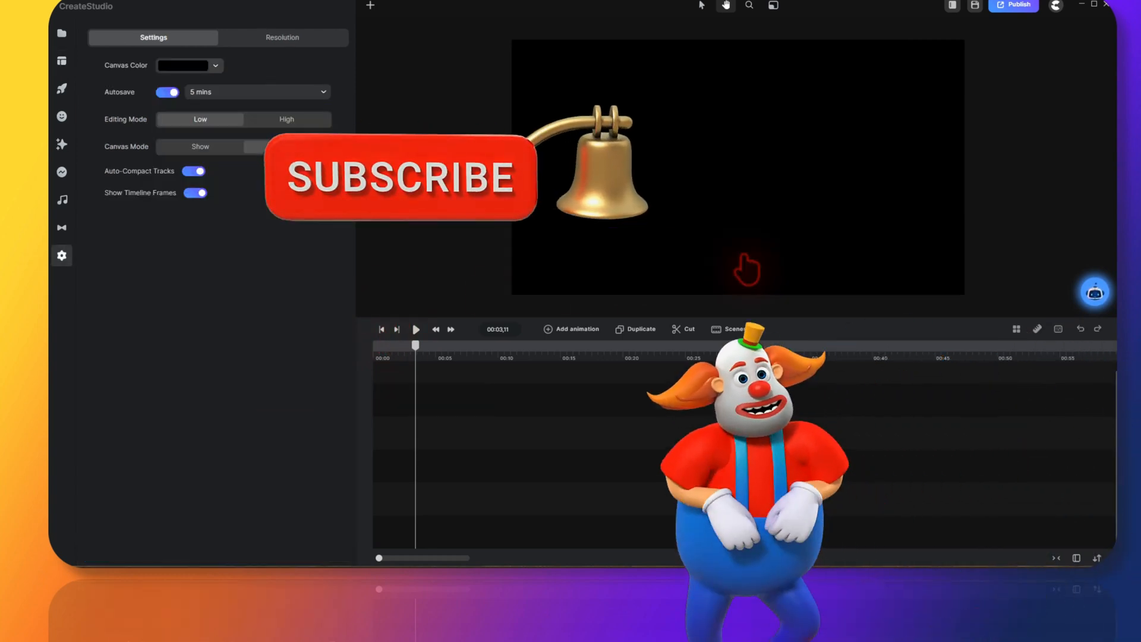
click(62, 62)
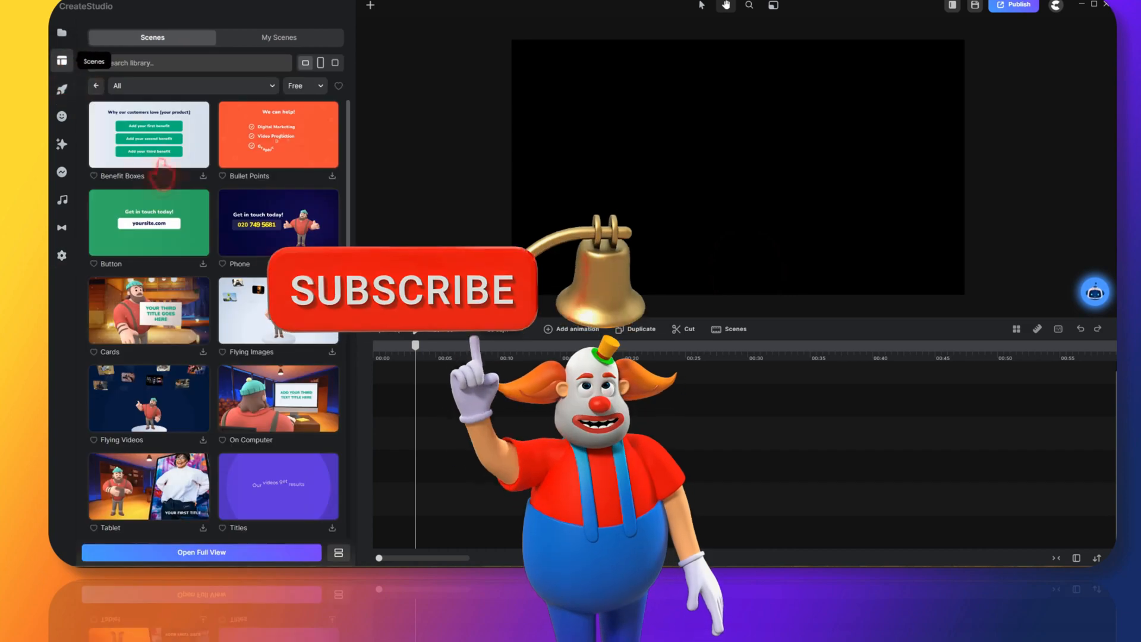
scroll(277, 225, down, 5)
drag(276, 226, 488, 399)
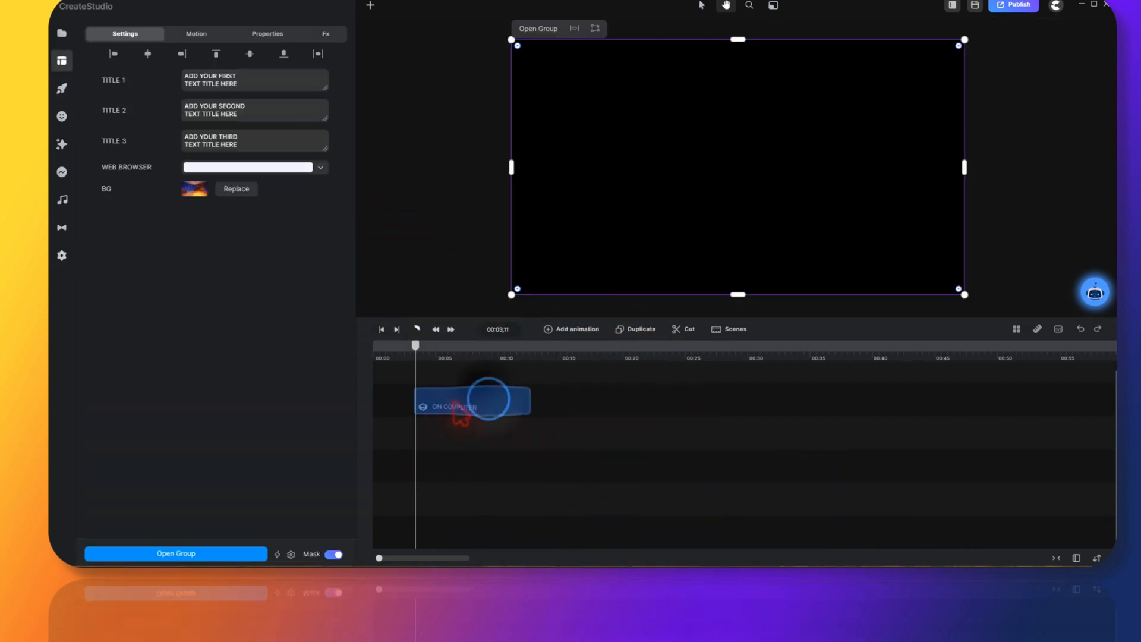
Step: Browse the stock media sources, including Pexels, Pixabay, Giphy, the CreateStudio footage and the SVG graphics
click(61, 33)
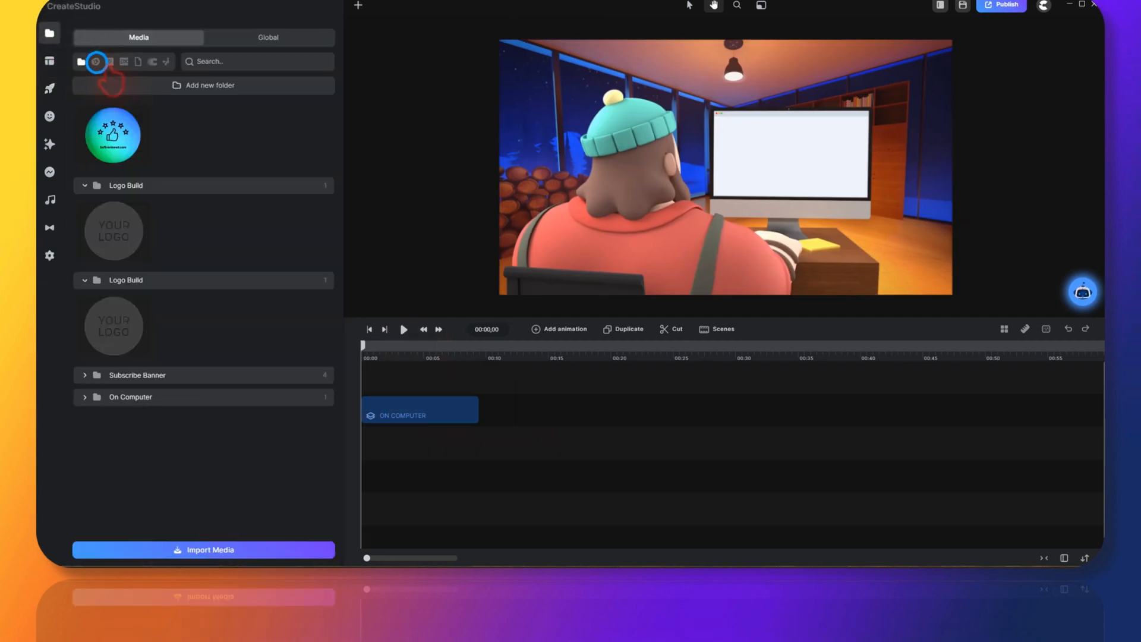
click(109, 61)
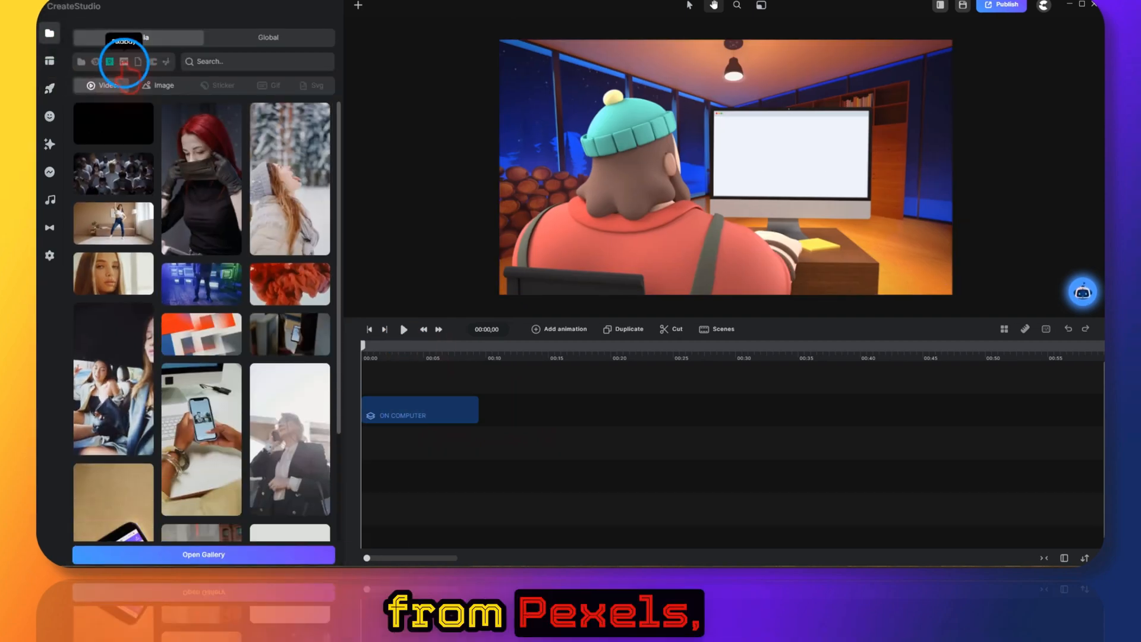
click(123, 61)
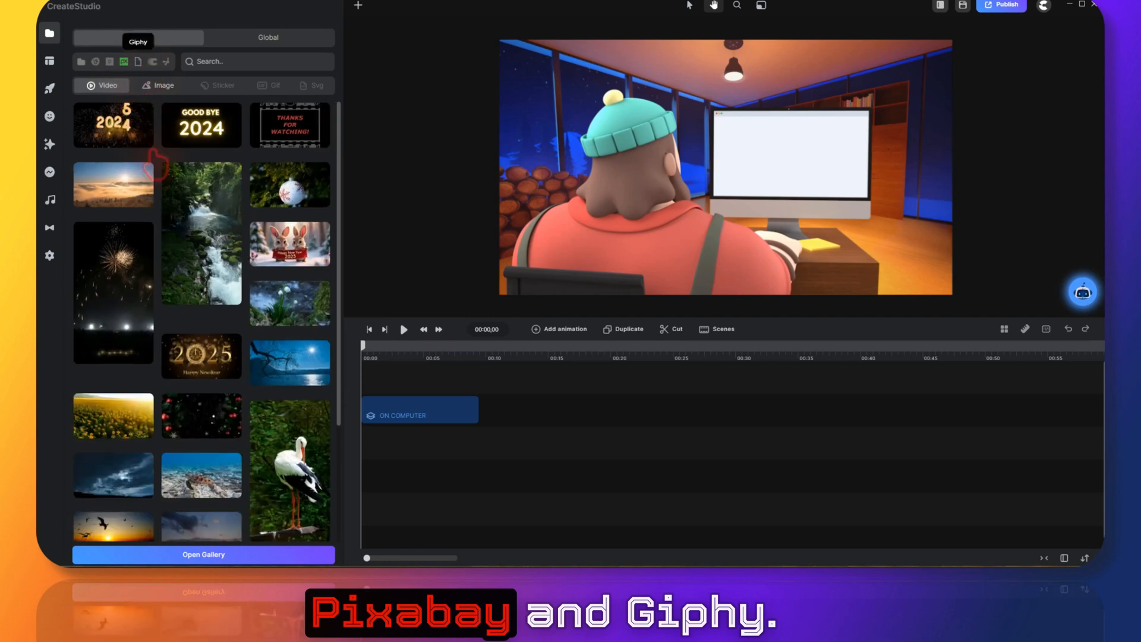
click(138, 62)
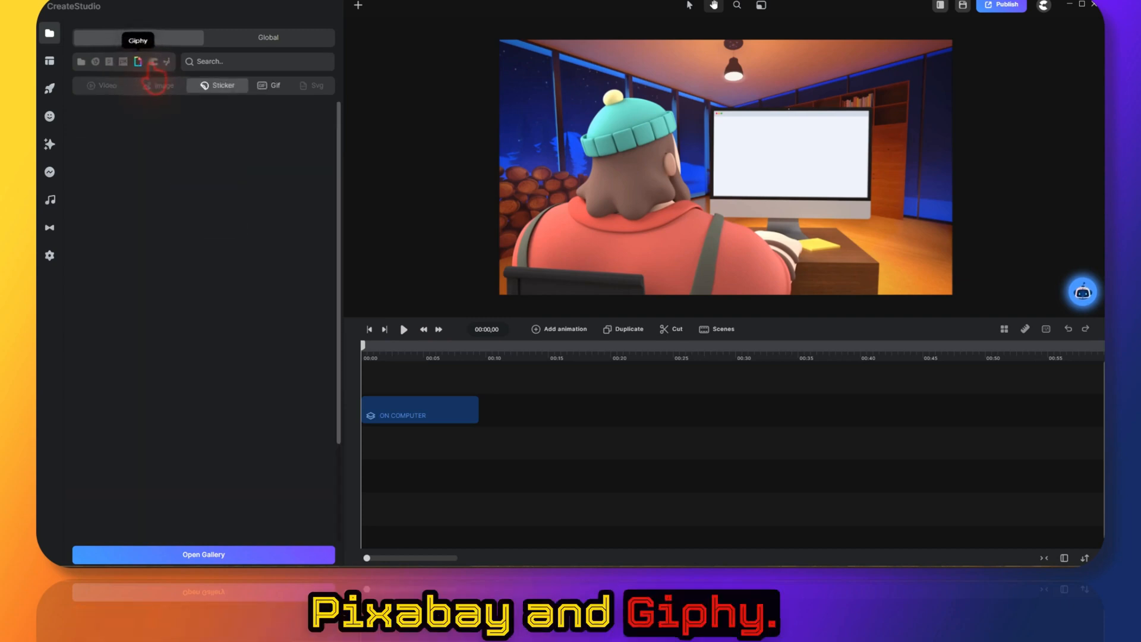
click(154, 62)
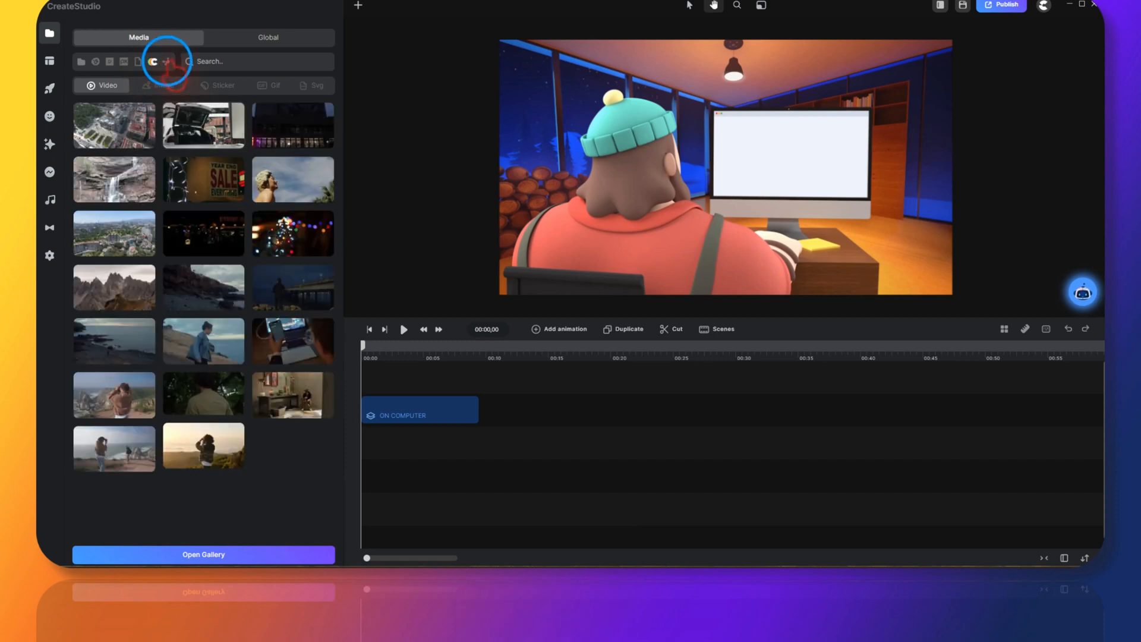
click(167, 61)
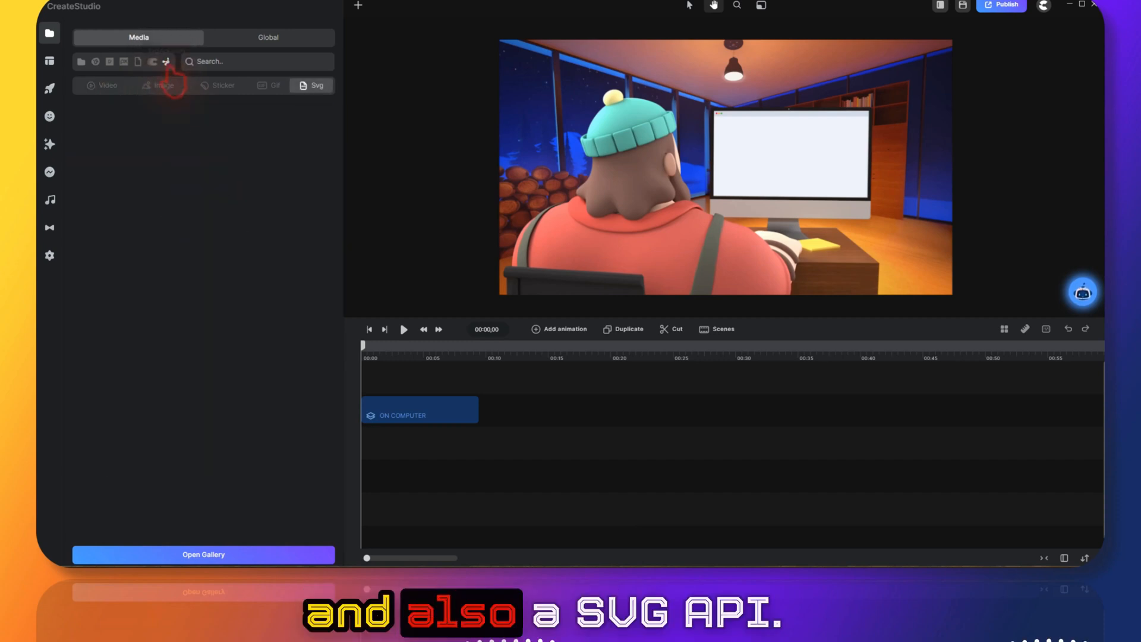
scroll(270, 237, down, 8)
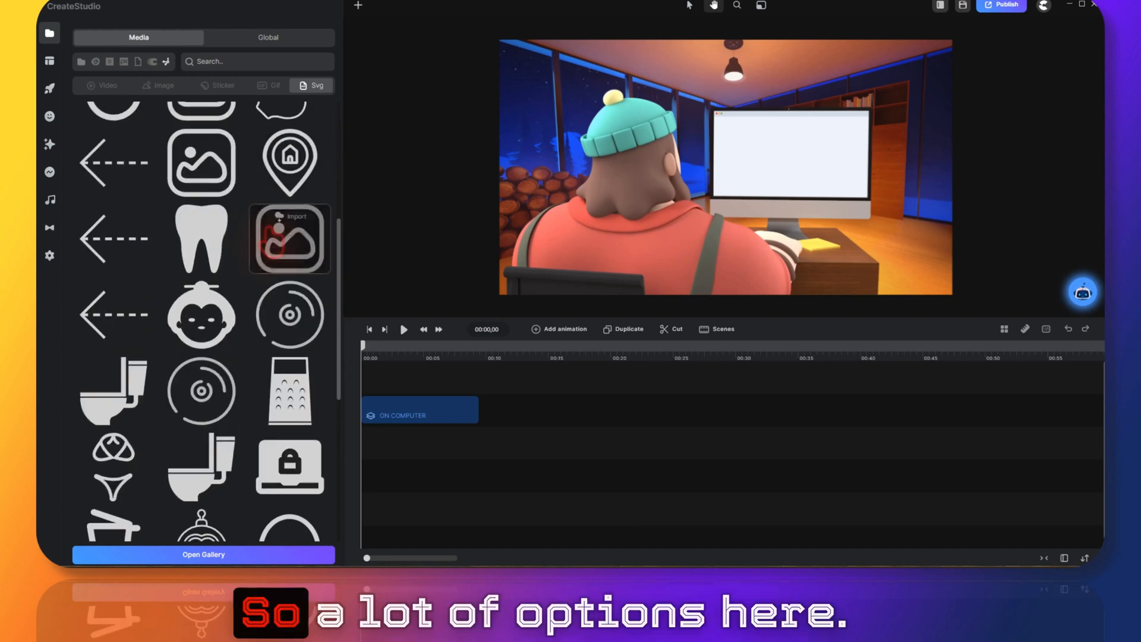
scroll(280, 241, down, 5)
scroll(291, 208, up, 1)
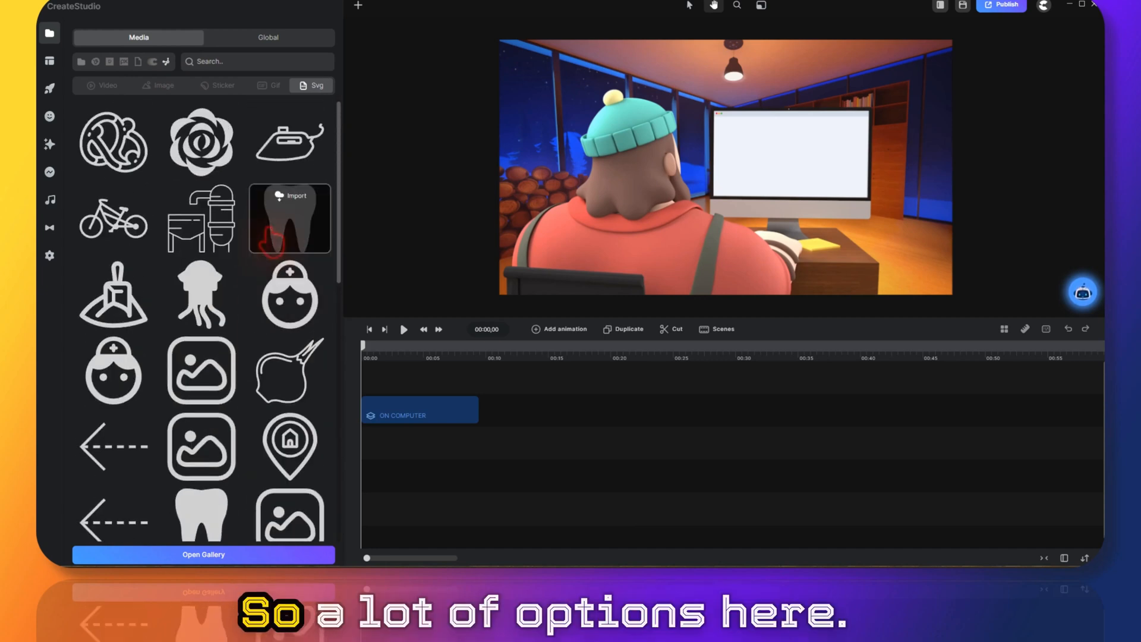
click(125, 60)
Step: Enter "soft" as the first title of the On Computer scene
click(425, 410)
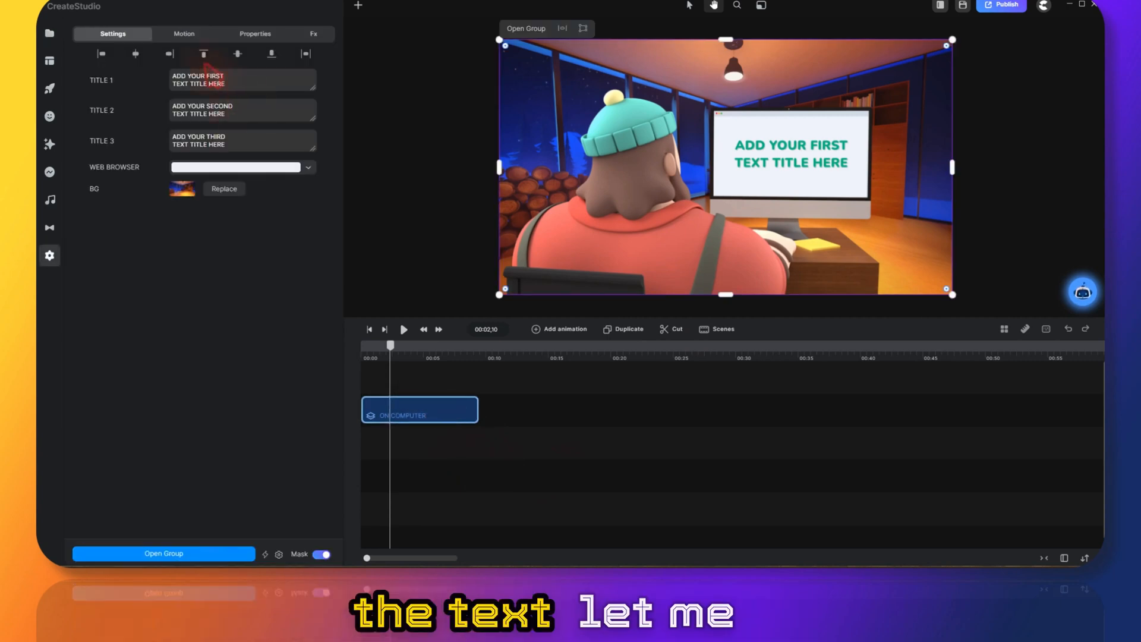
text(soft)
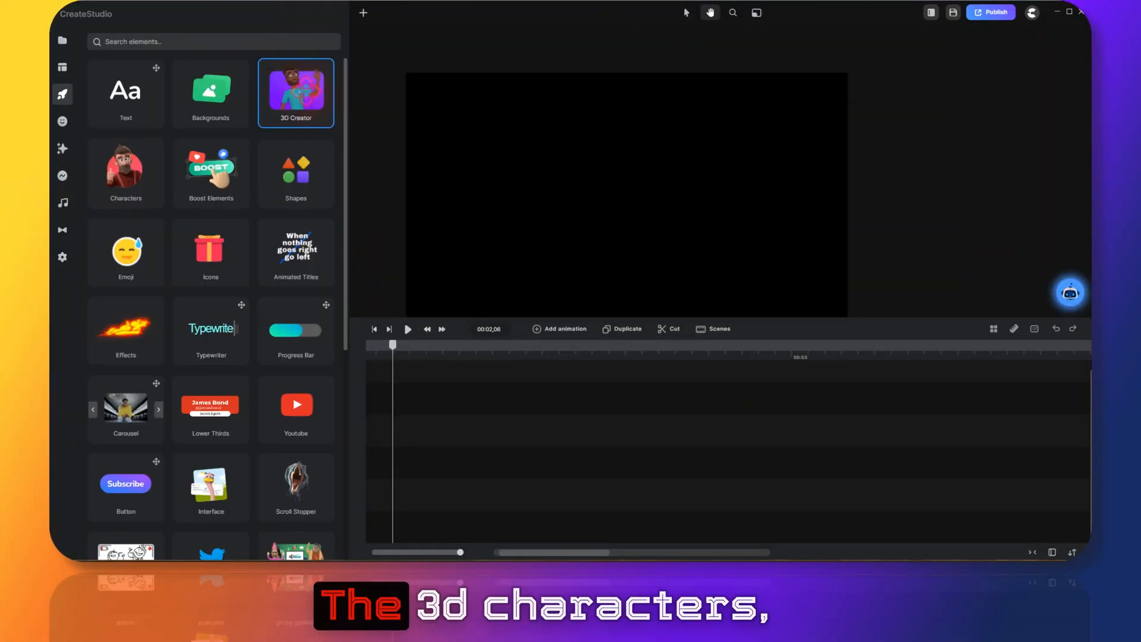
Step: Open the 3D Creator elements and look through the available 3D characters
click(306, 92)
scroll(295, 140, down, 5)
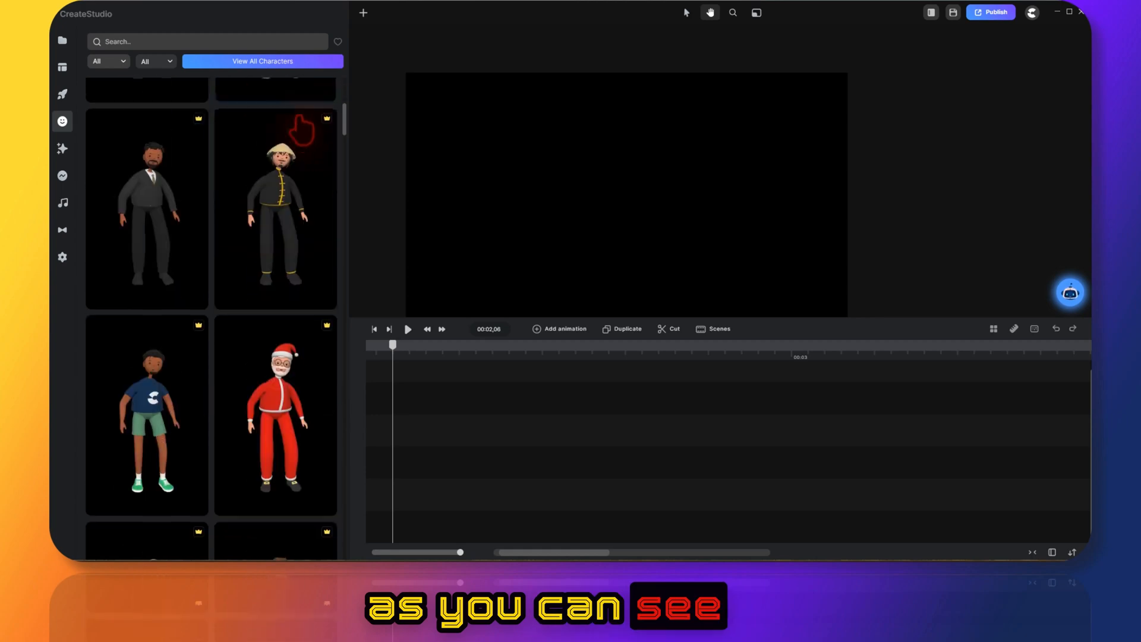
click(344, 199)
drag(344, 199, 323, 472)
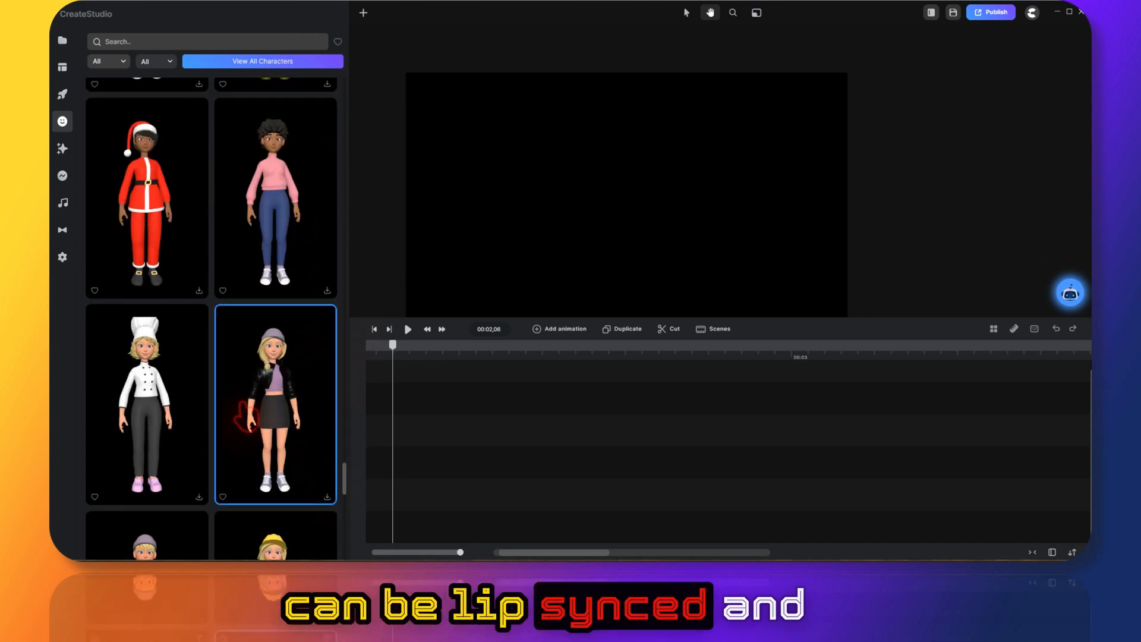
scroll(289, 223, down, 10)
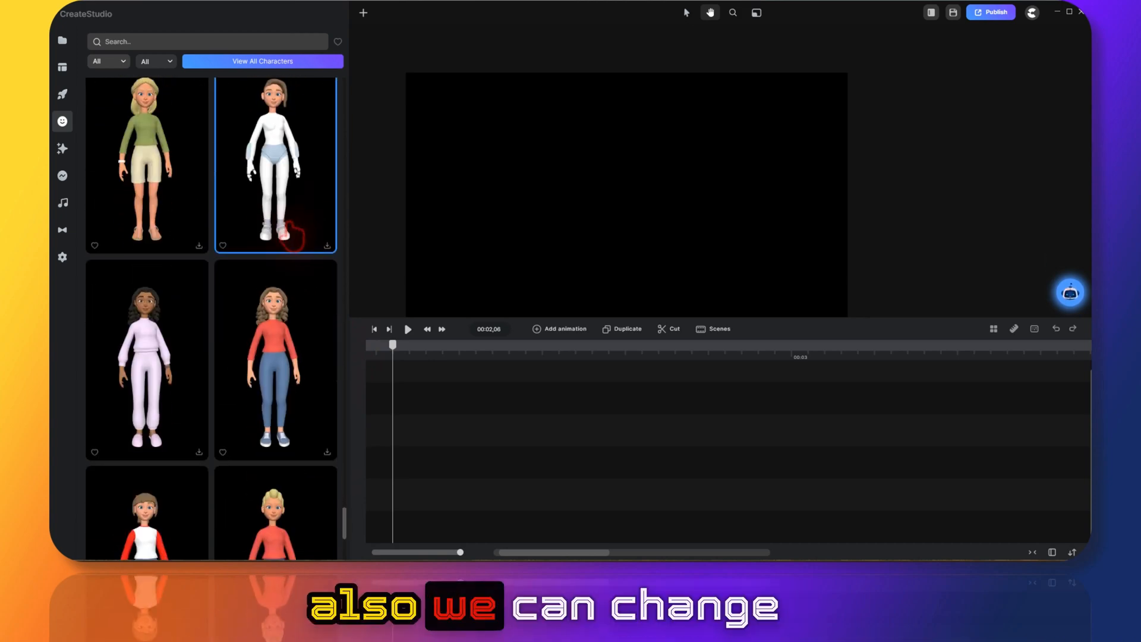
scroll(293, 236, down, 5)
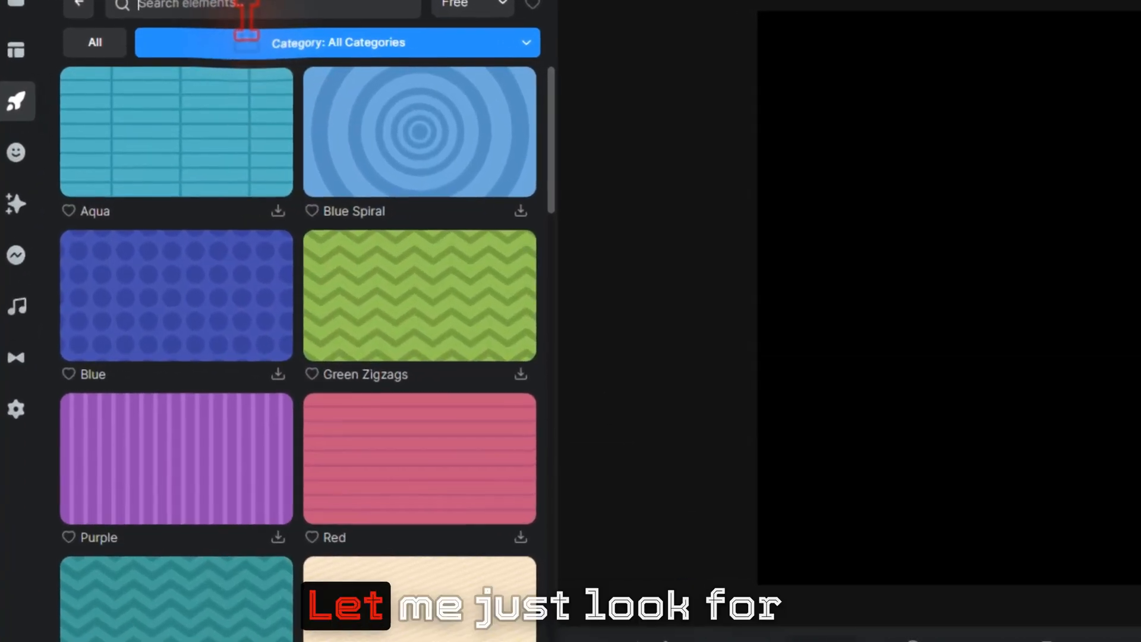
Step: Search the background elements for "office" and place the blue-walled Whiteboard background at the start of the timeline
text(offic)
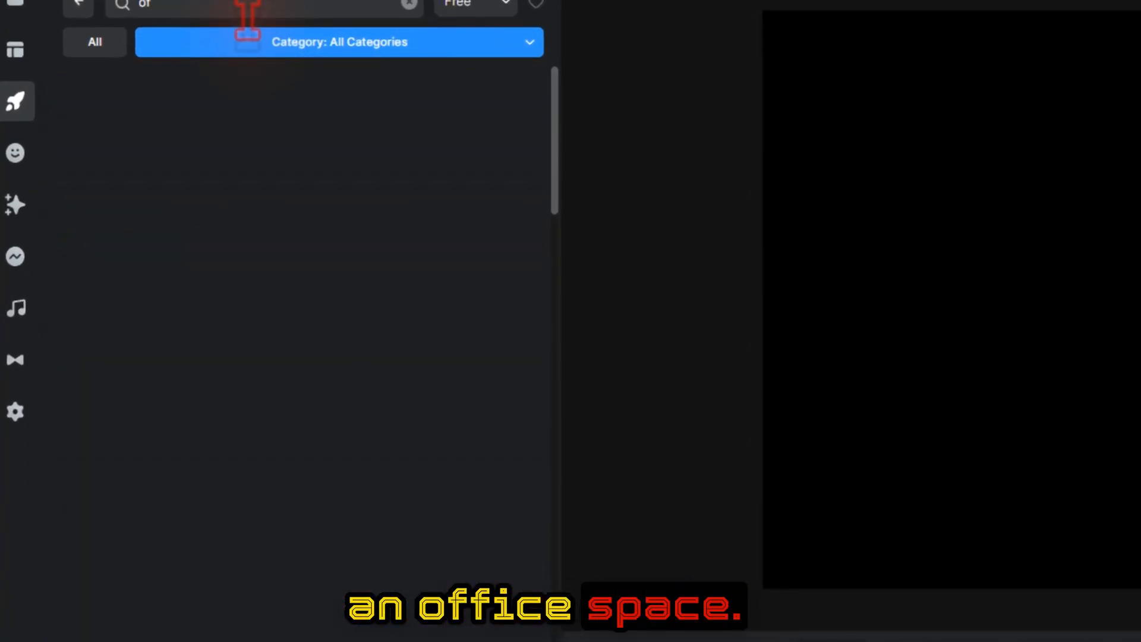
text(e)
scroll(373, 378, down, 5)
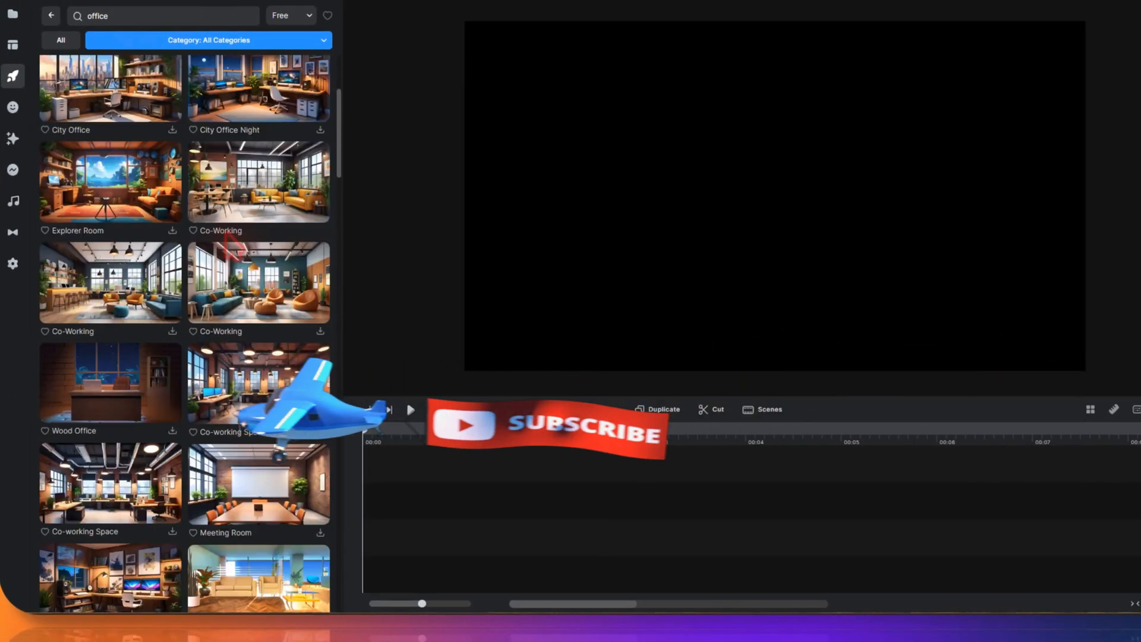
scroll(226, 239, down, 5)
scroll(238, 356, up, 2)
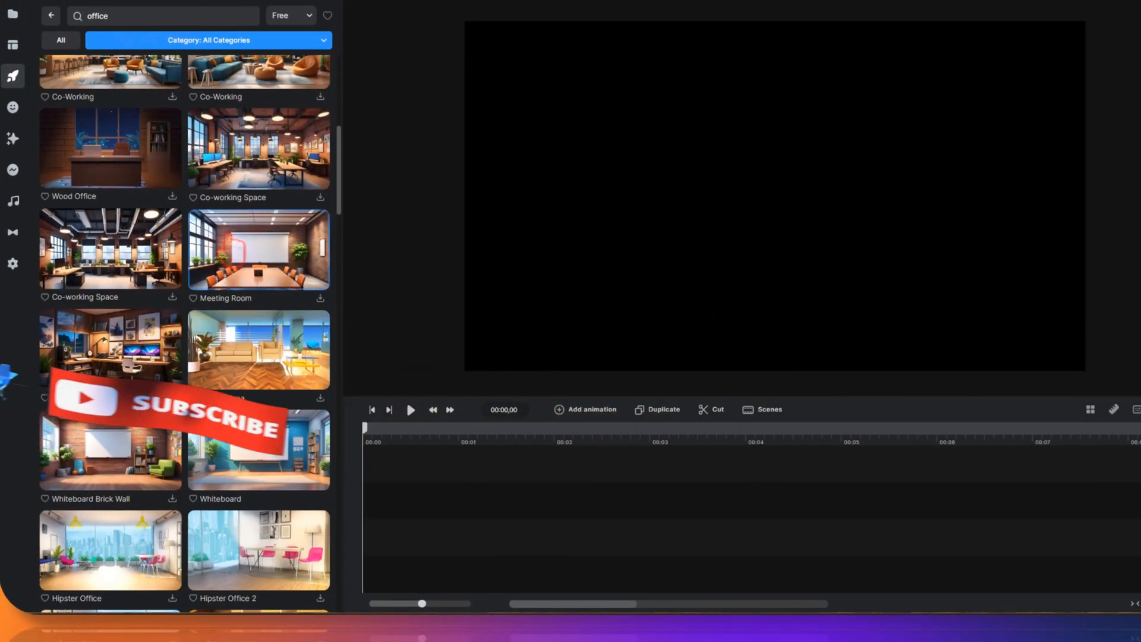
click(246, 450)
drag(246, 448, 407, 540)
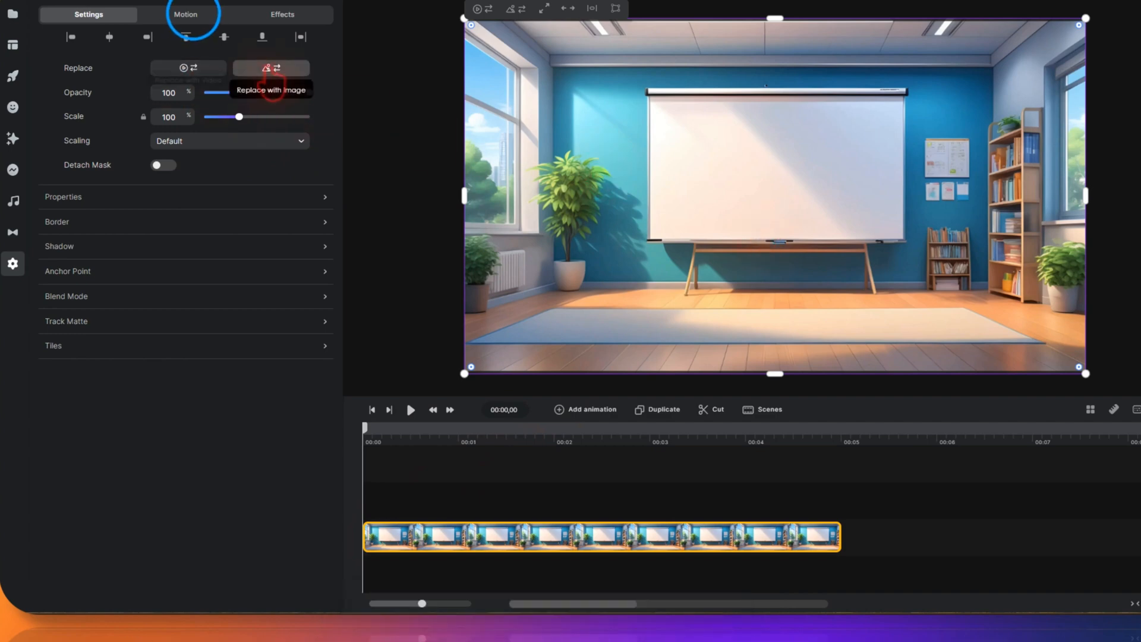
Step: Check the Motion and Effects settings of the Whiteboard background clip
click(185, 14)
click(263, 13)
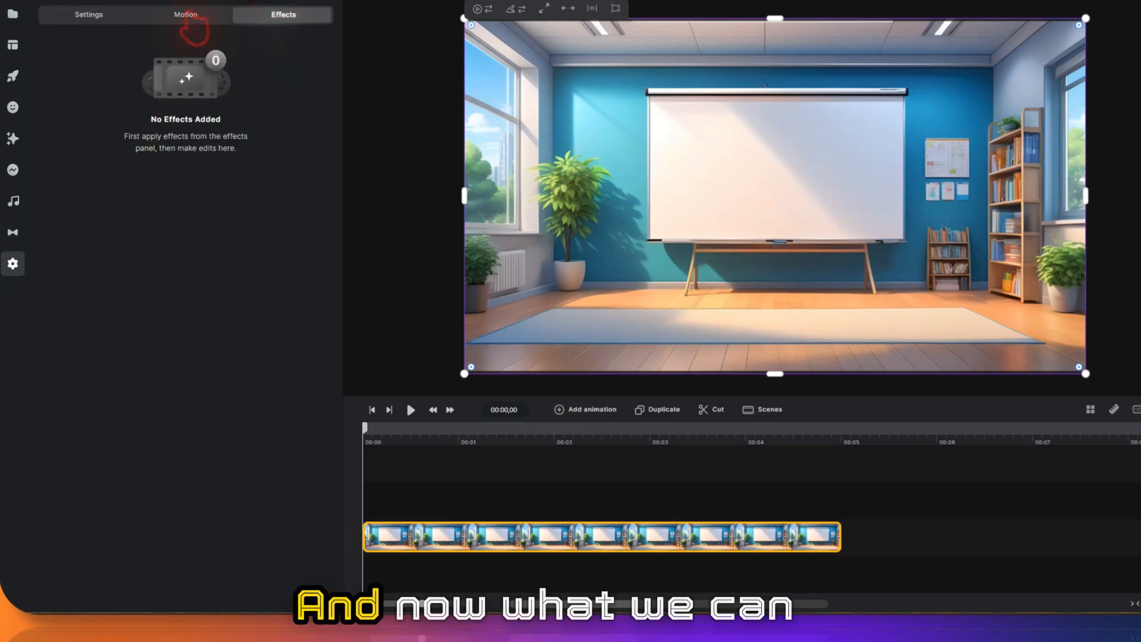
Step: Open the Characters elements and look through the ready-made character scenes, animals, doodle figures and characters with backgrounds
click(12, 78)
click(52, 16)
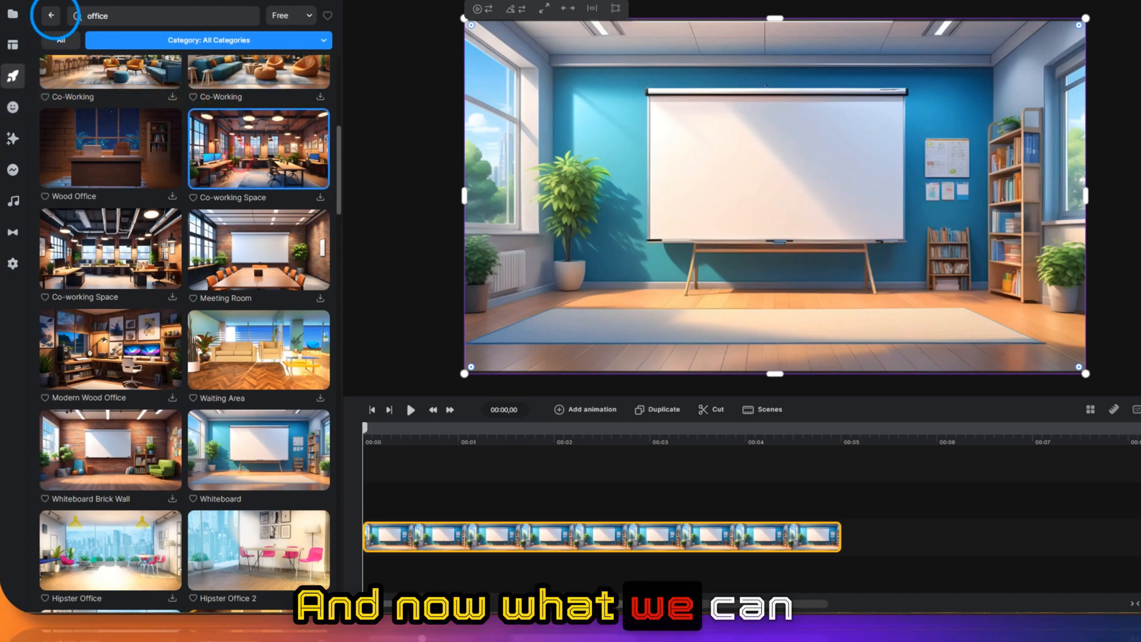
click(53, 17)
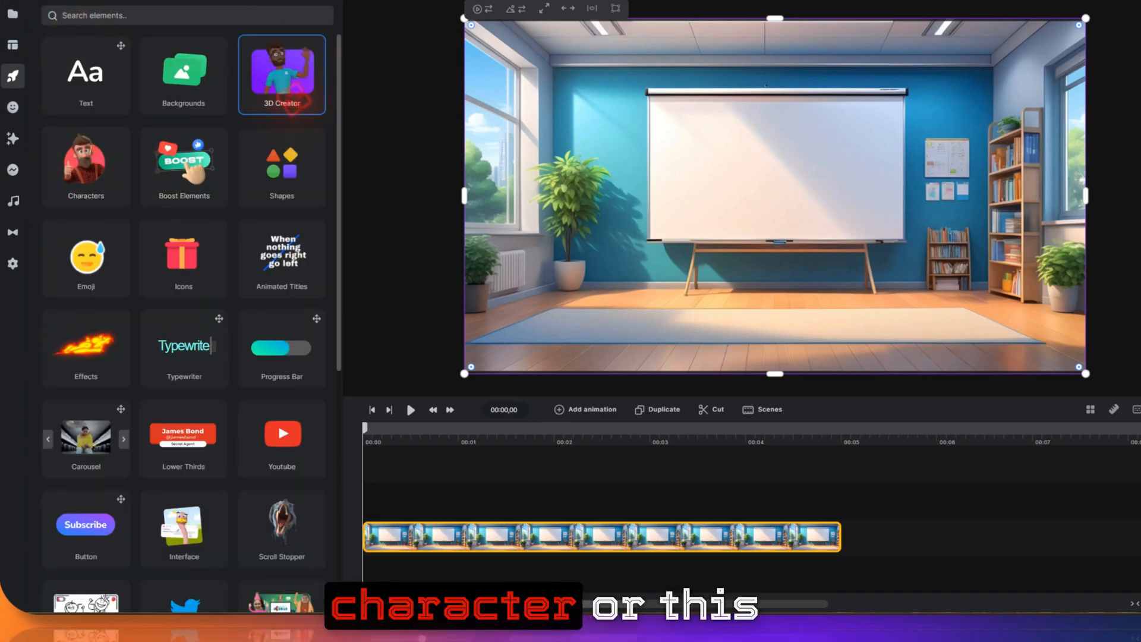
click(88, 165)
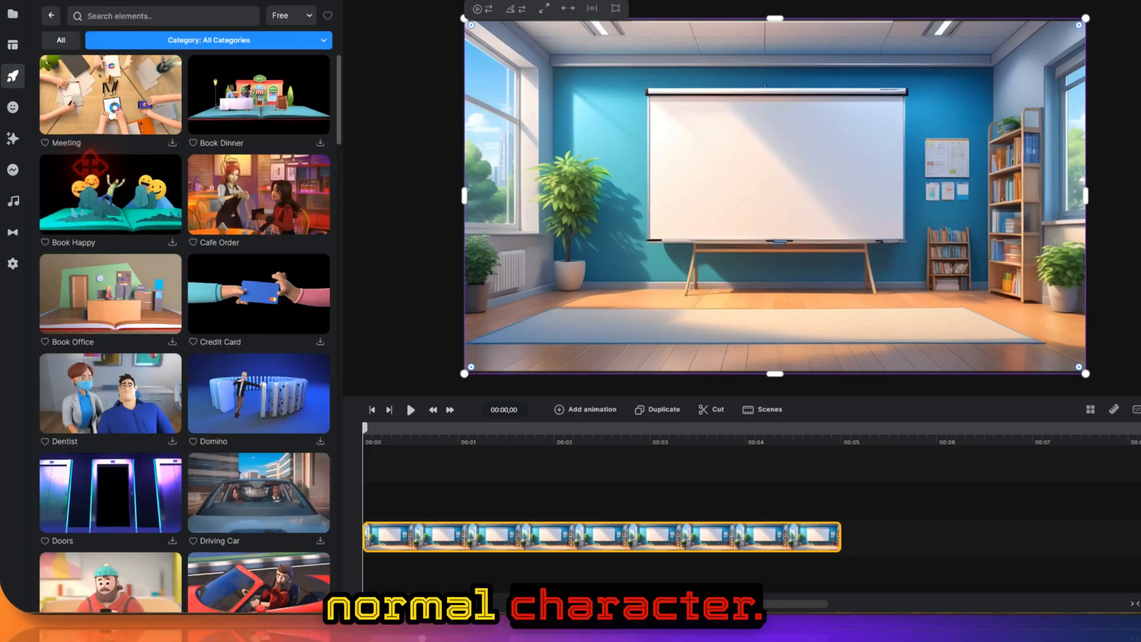
scroll(178, 178, down, 10)
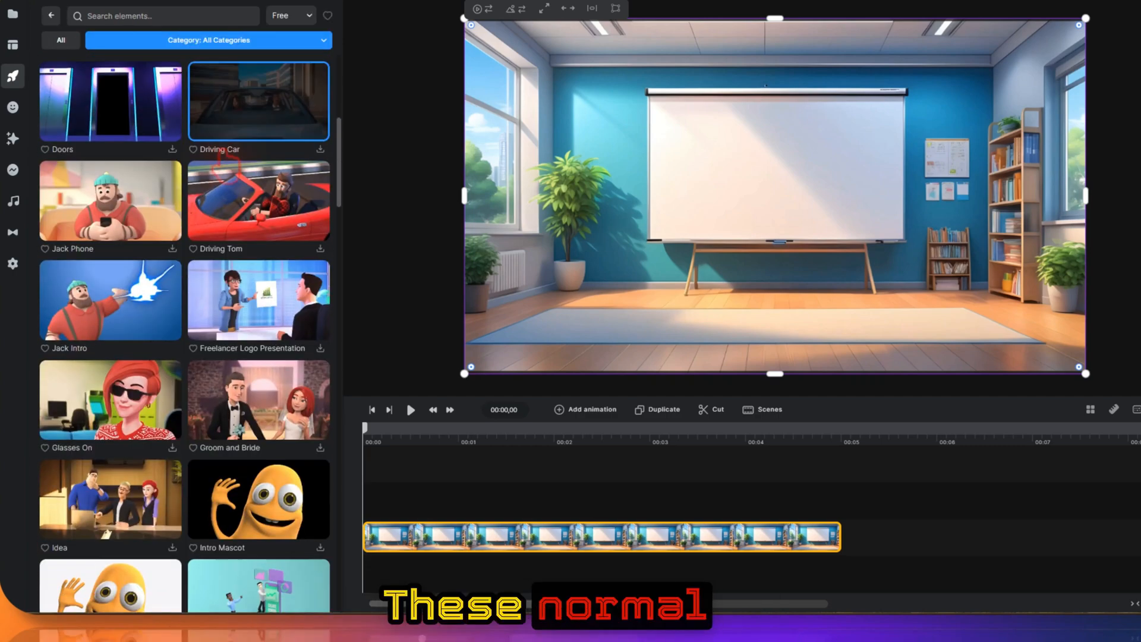
scroll(186, 209, up, 4)
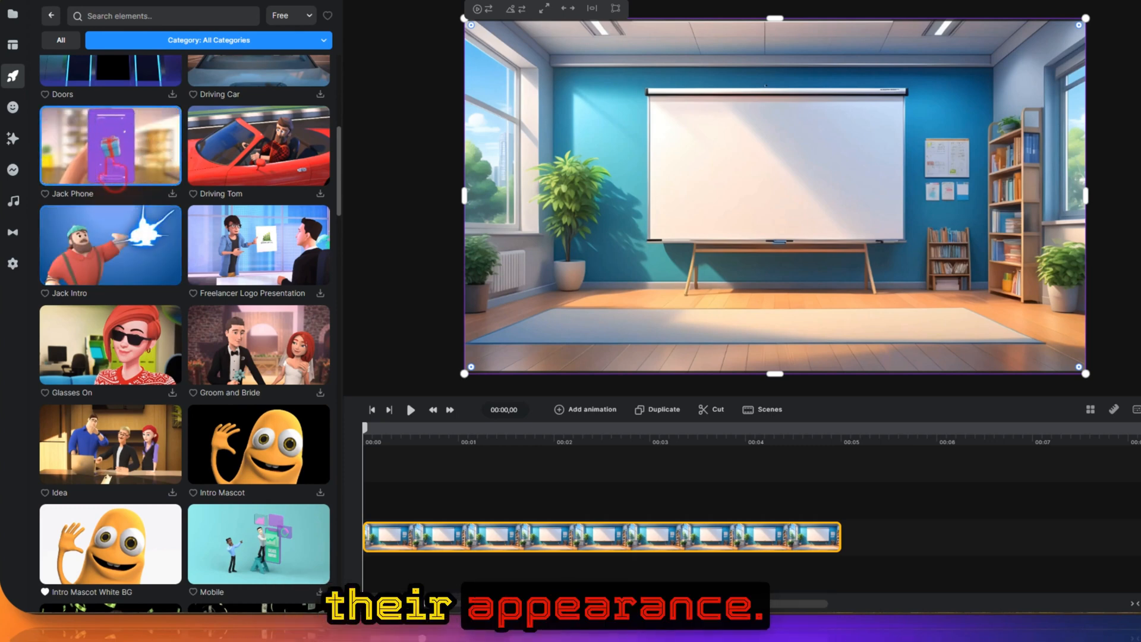
click(51, 15)
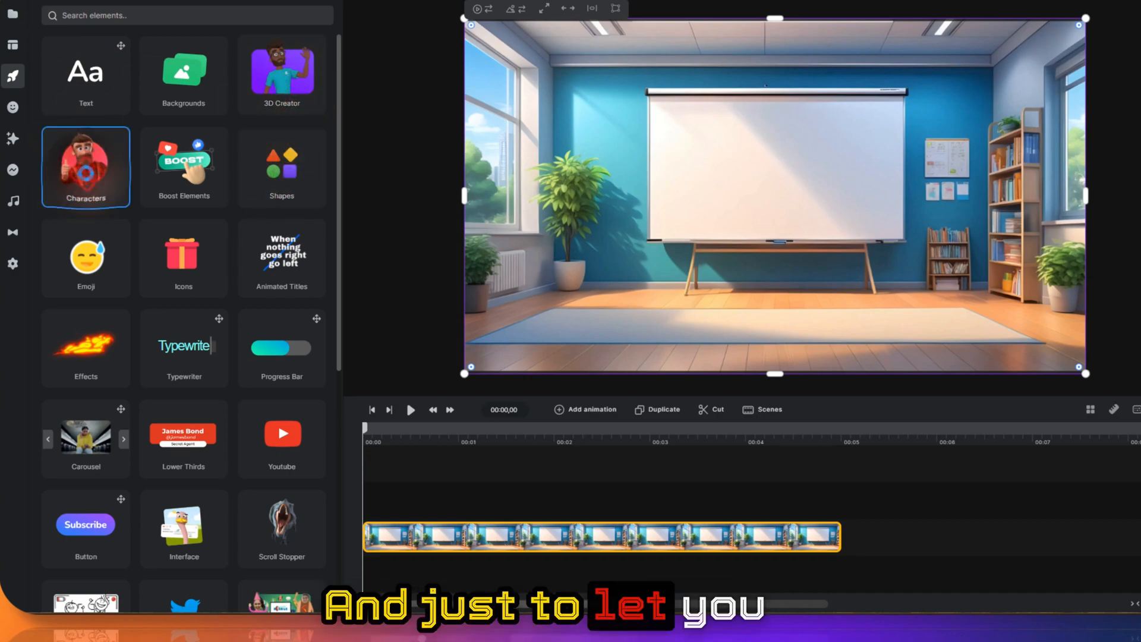
click(86, 170)
scroll(110, 238, down, 5)
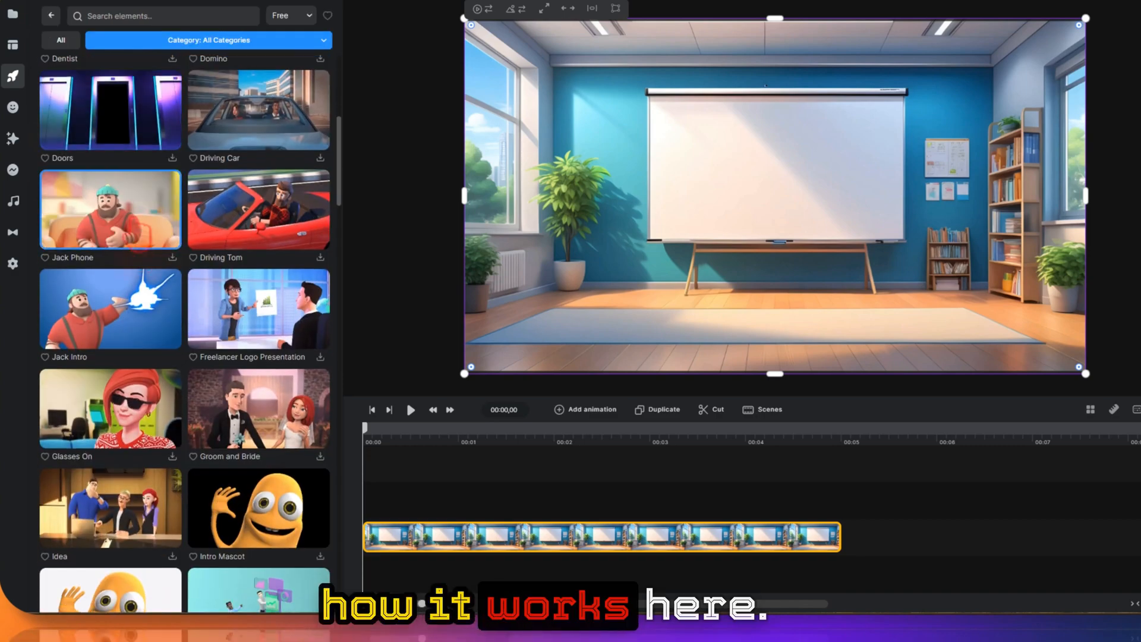
scroll(113, 235, down, 15)
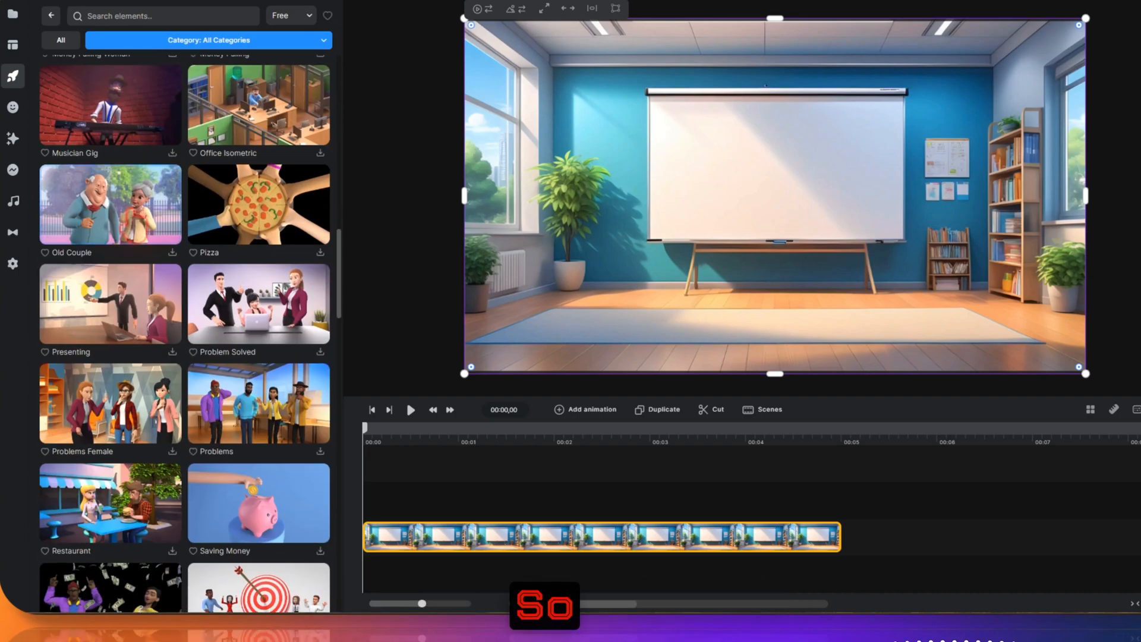
scroll(133, 228, down, 20)
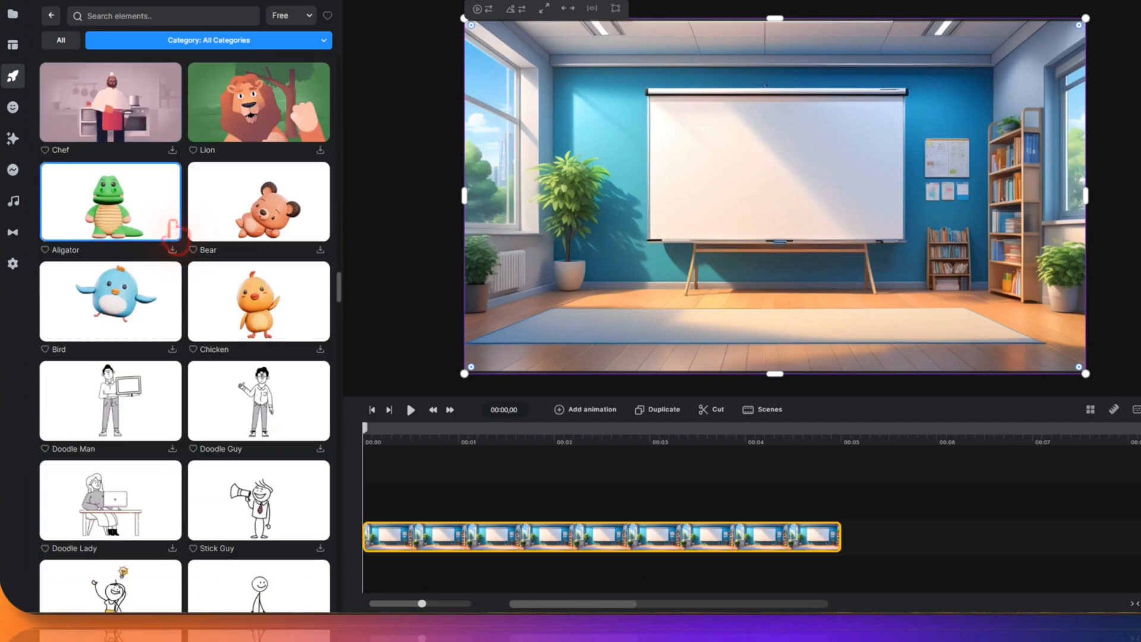
scroll(172, 237, down, 20)
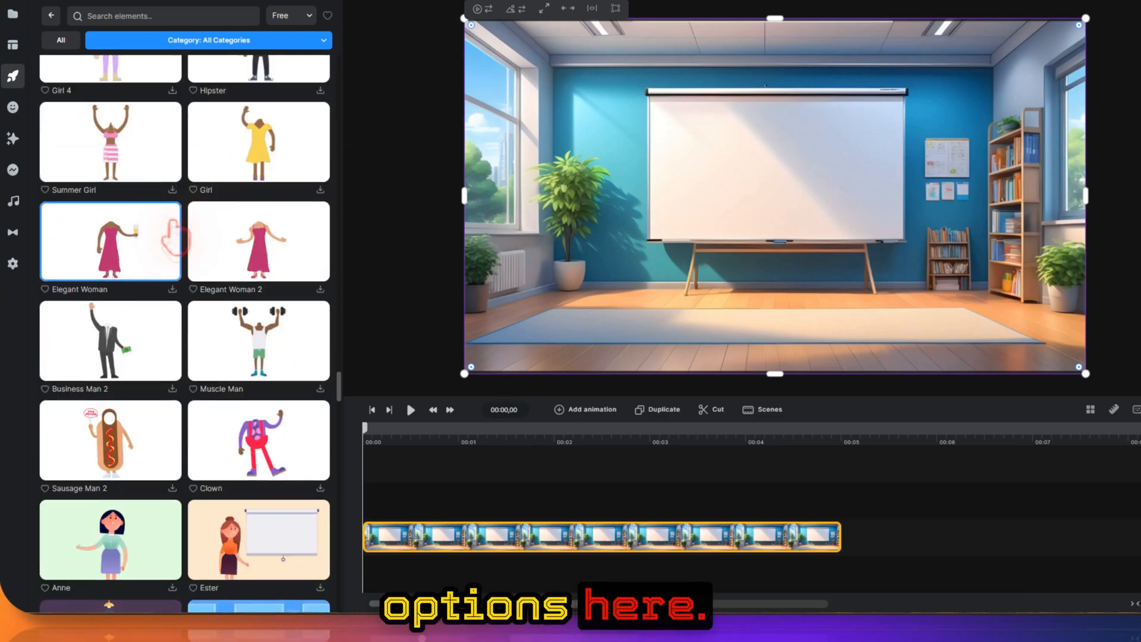
scroll(172, 237, down, 20)
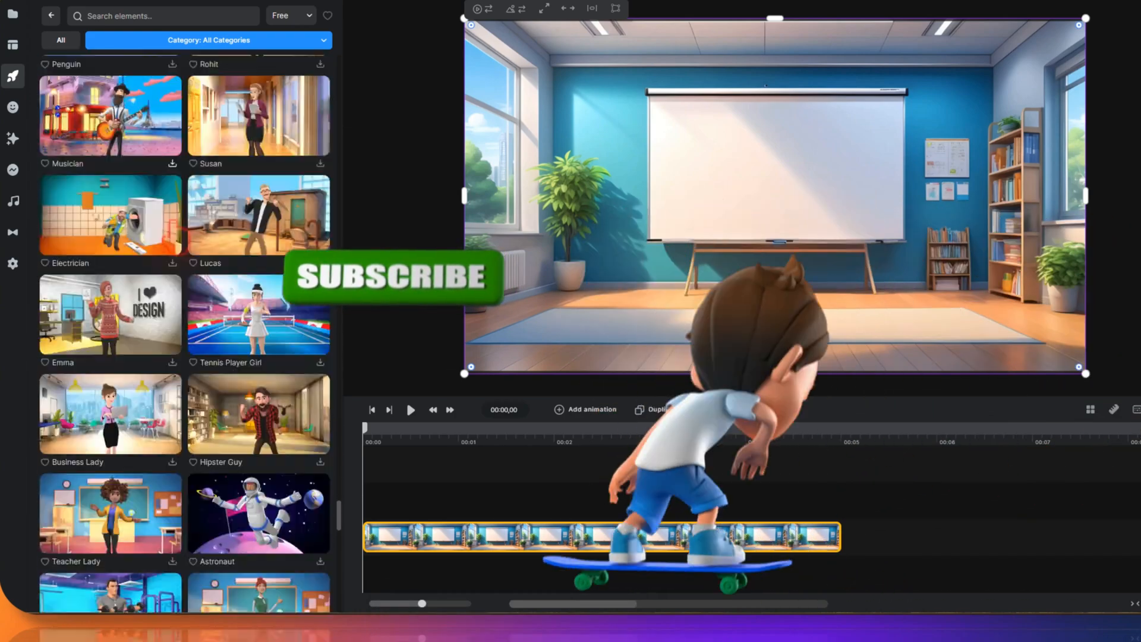
scroll(259, 262, down, 16)
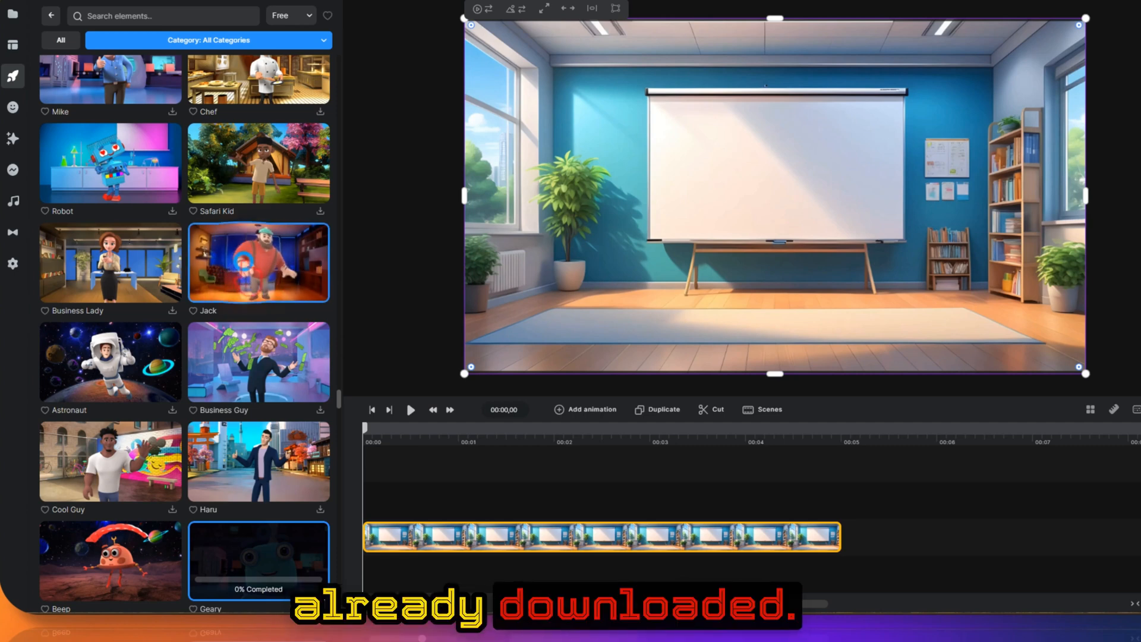
Step: Place the Jack character at the start of the timeline above the background, standing in front of the plant beside the whiteboard
drag(244, 261, 389, 509)
drag(789, 198, 584, 260)
mouse_move(701, 164)
mouse_down()
mouse_move(685, 182)
mouse_move(713, 171)
mouse_up()
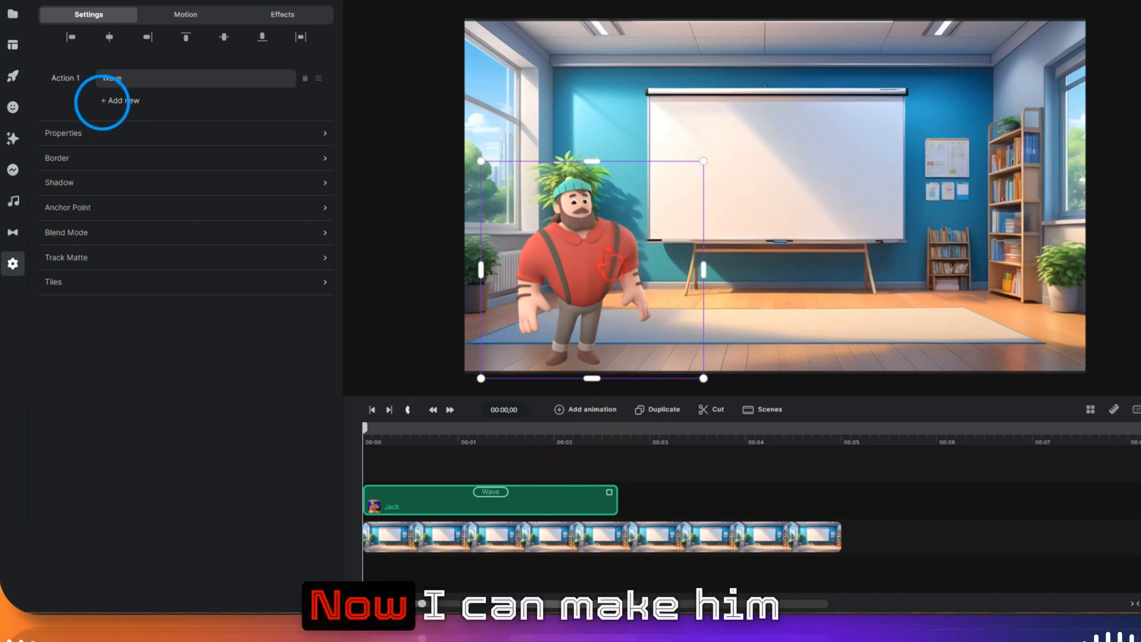
Step: Add Checking Phone as Jack's second action and extend the background clip to match his clip, about 7 seconds
click(107, 101)
click(425, 103)
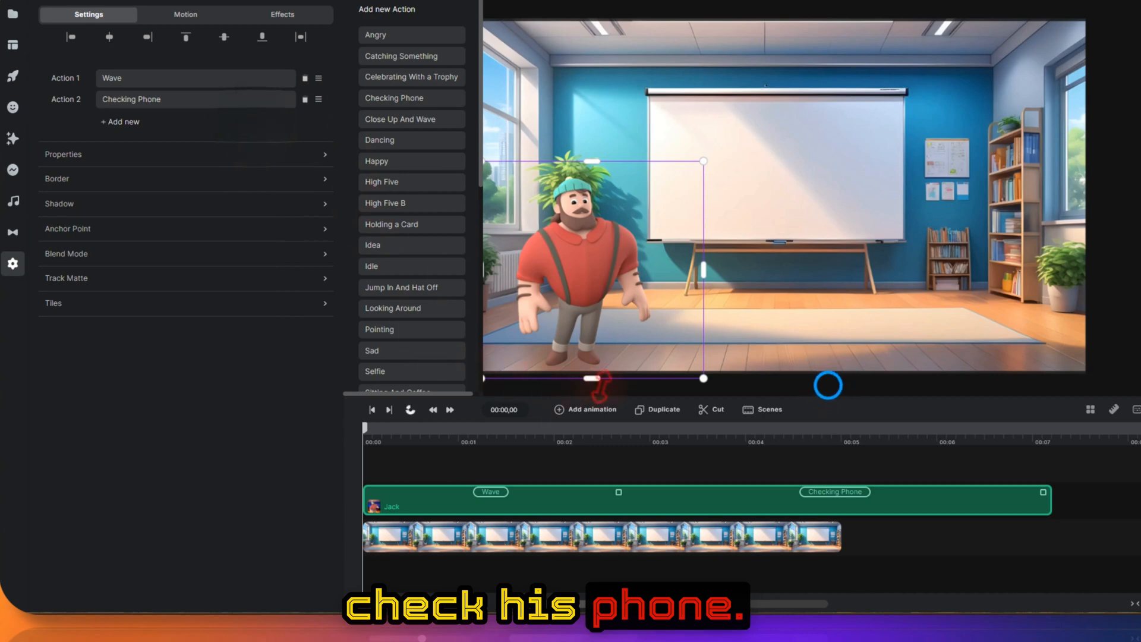
click(828, 385)
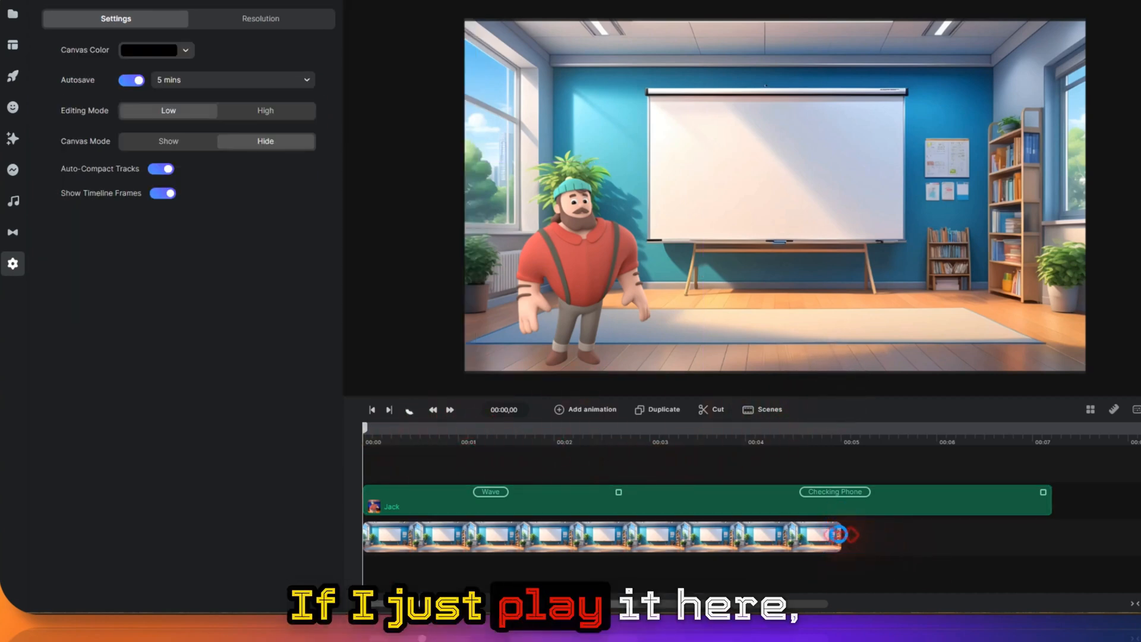
drag(838, 534, 1049, 521)
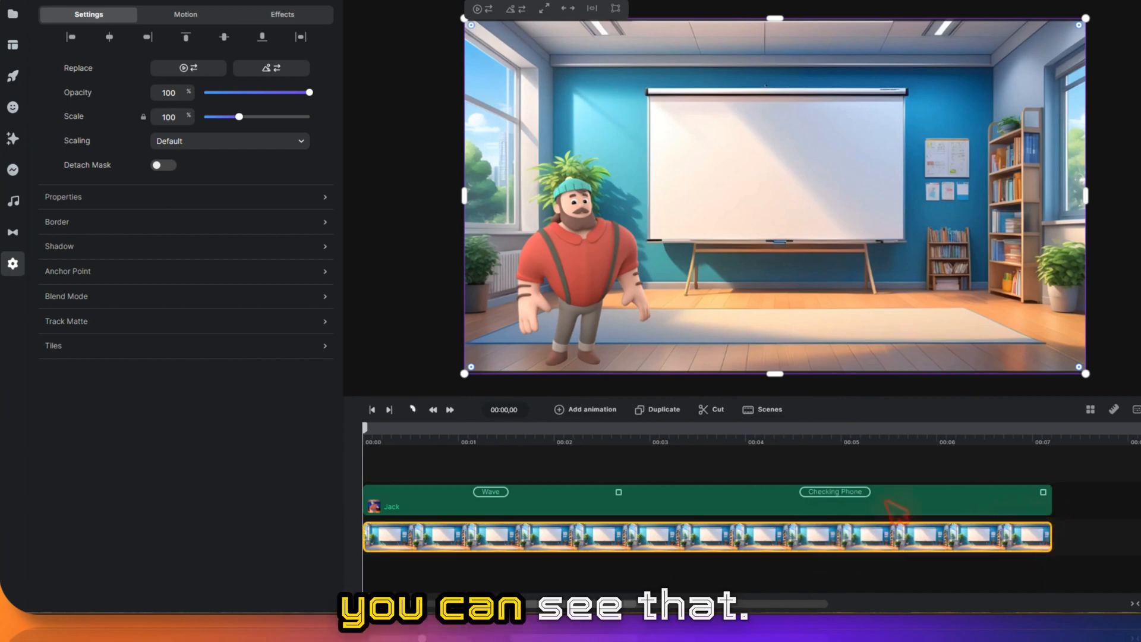
drag(365, 428, 376, 459)
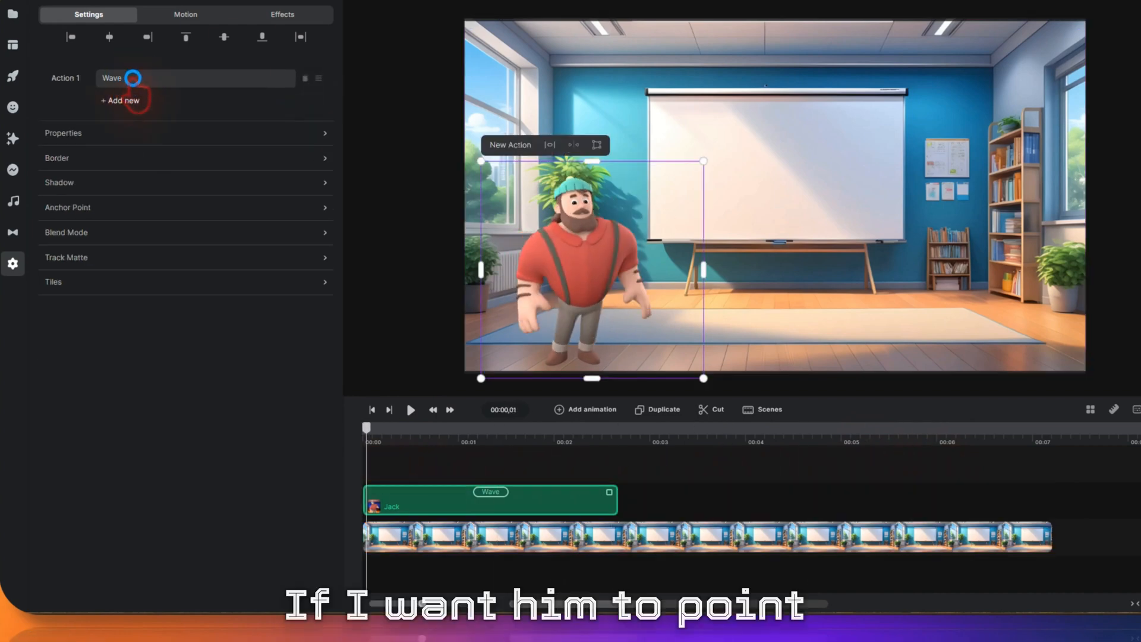
Step: Change Jack's Wave action to Close Up And Wave, preview the movement and return the playhead to the start
click(132, 79)
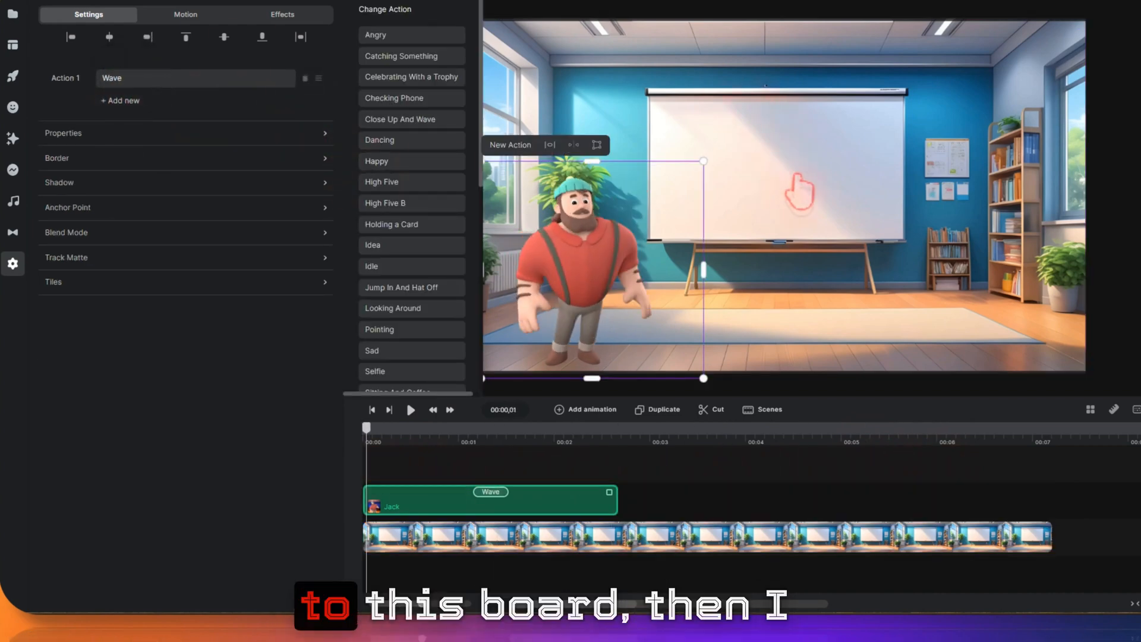
scroll(405, 240, down, 5)
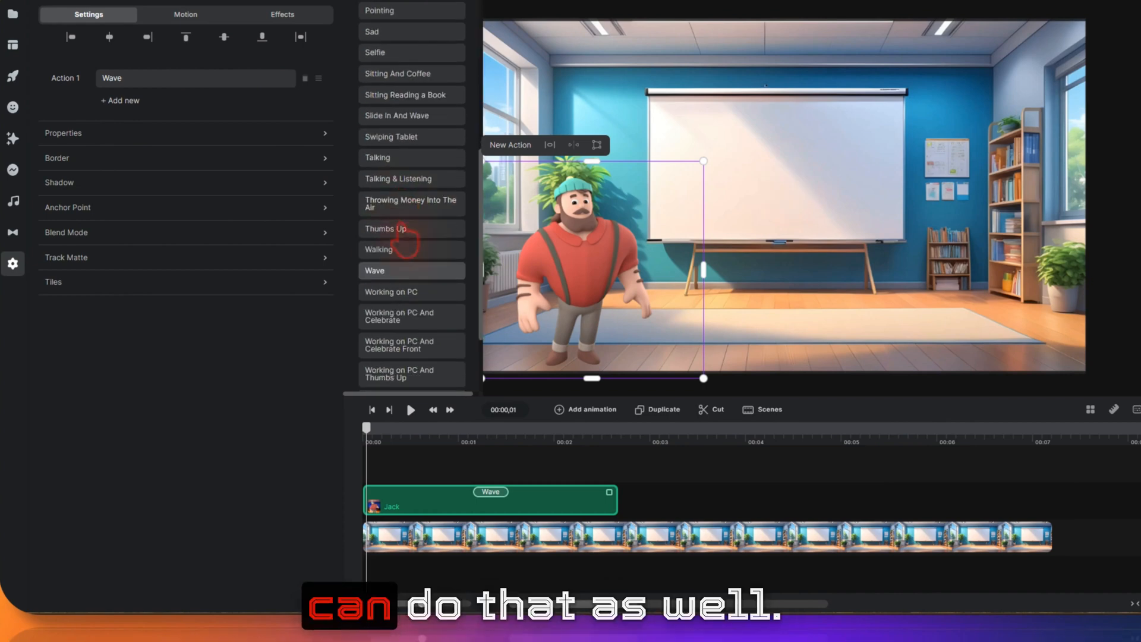
scroll(410, 226, up, 6)
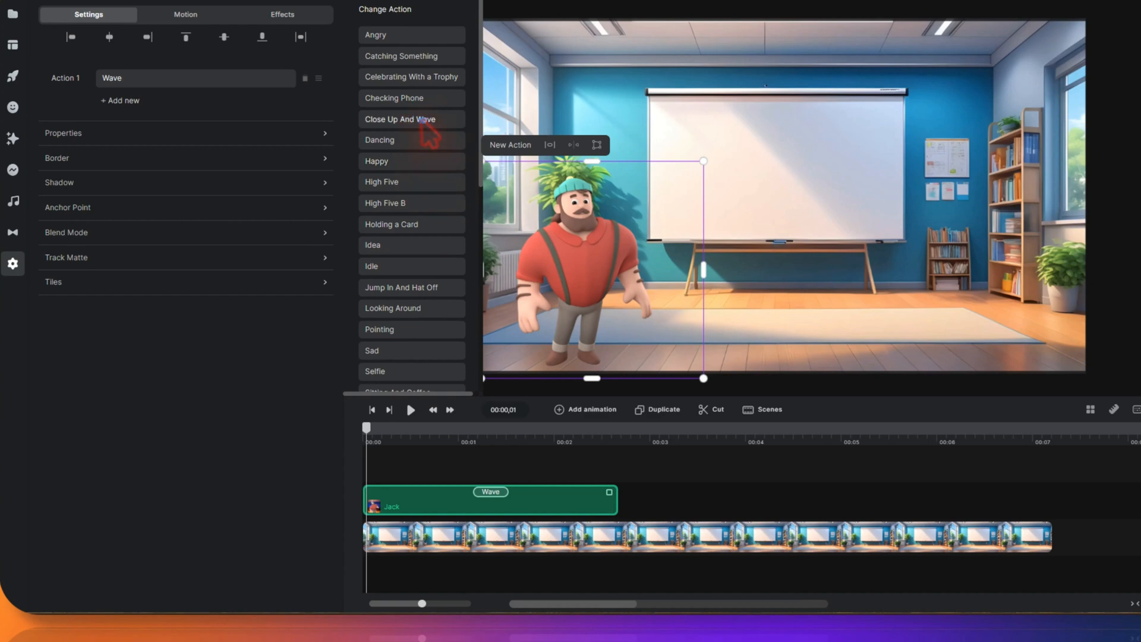
click(426, 120)
click(411, 410)
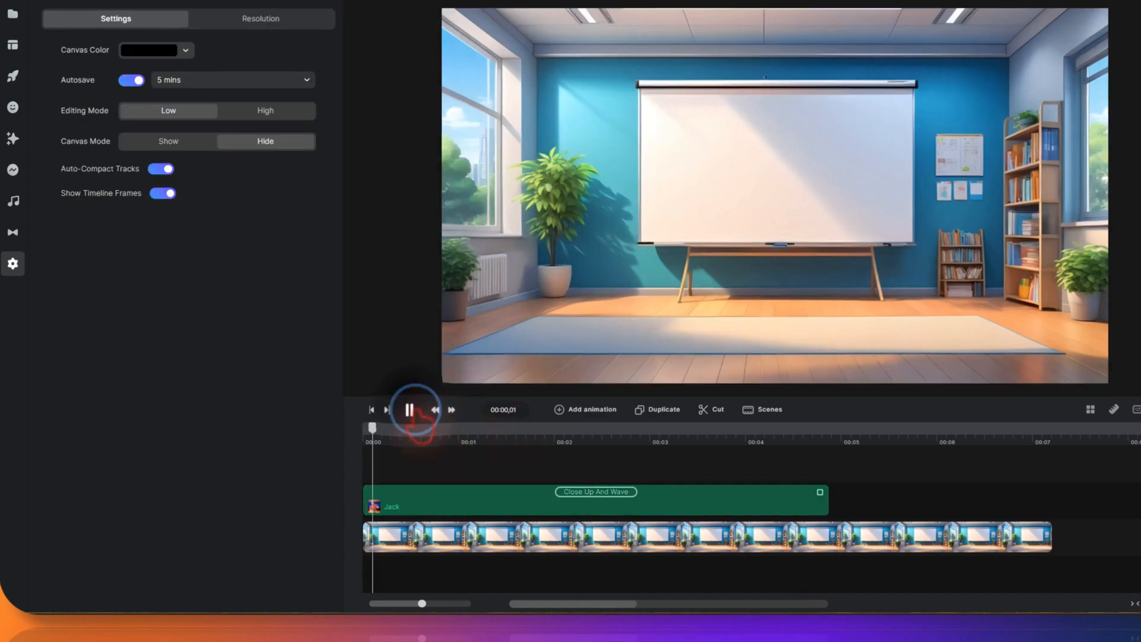
click(415, 409)
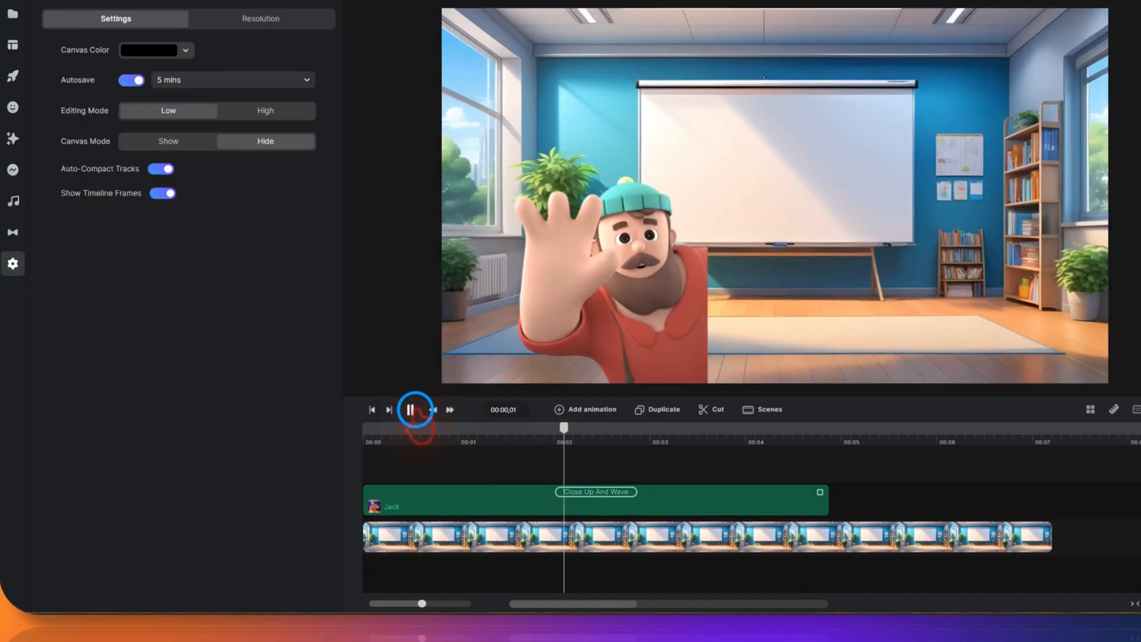
click(408, 409)
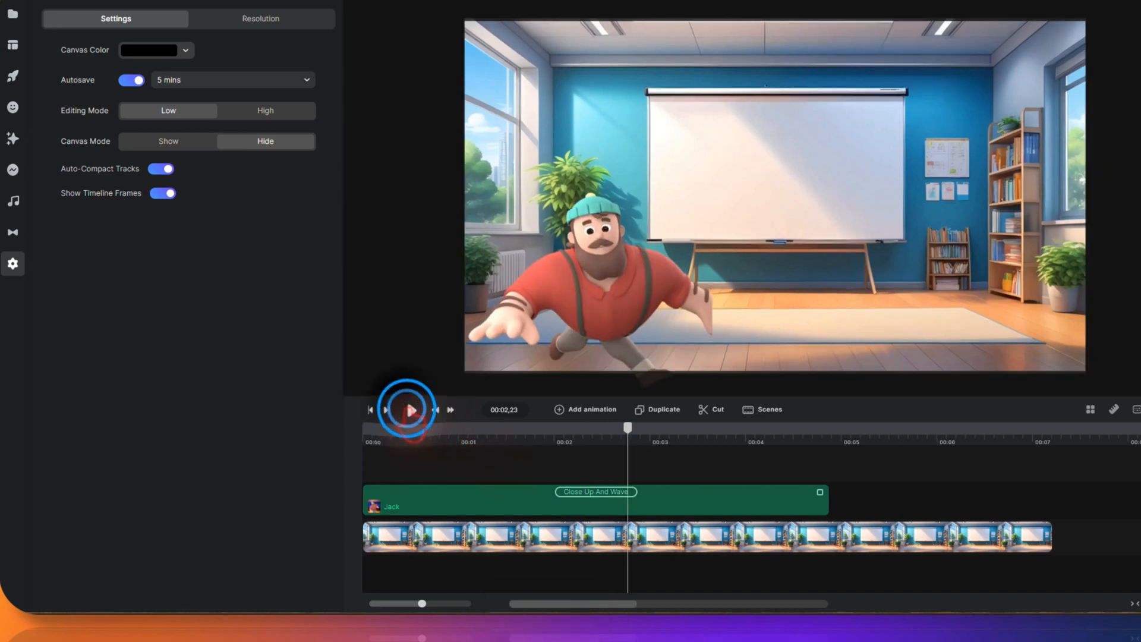
click(409, 410)
click(720, 428)
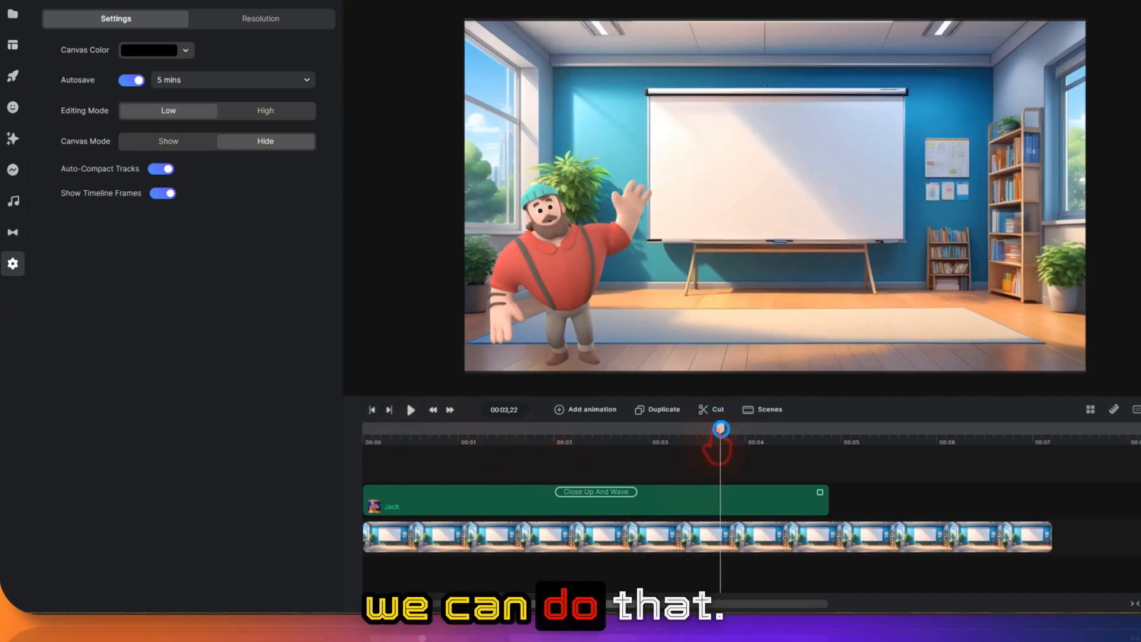
drag(721, 429, 367, 430)
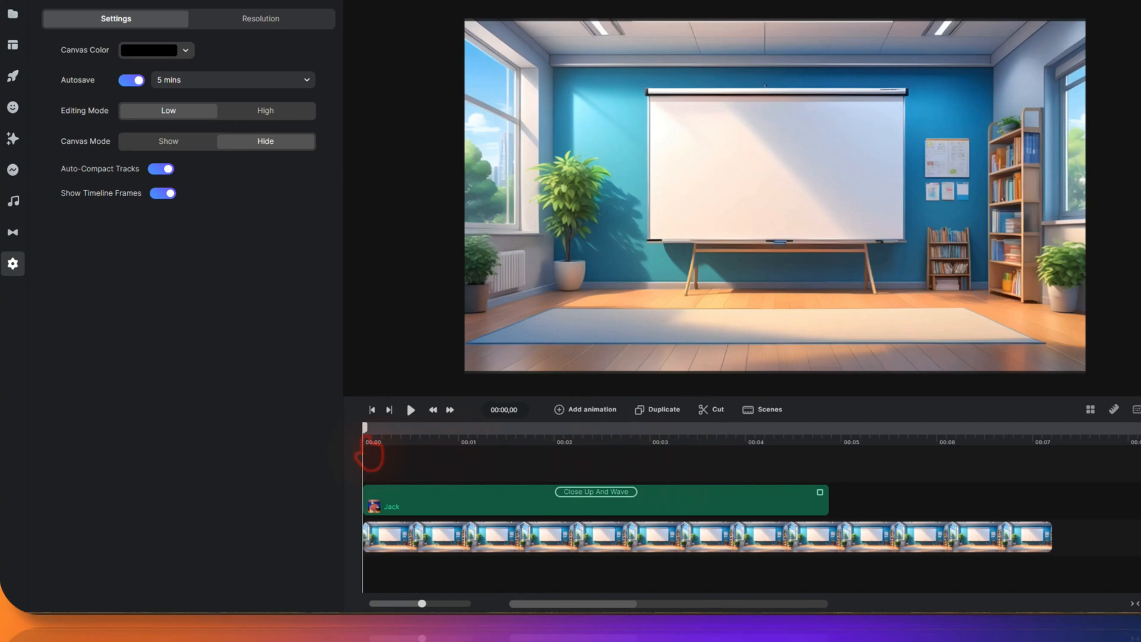
Step: Change Jack's action to Pointing and play the scene up to about 2 seconds, where he points
click(595, 491)
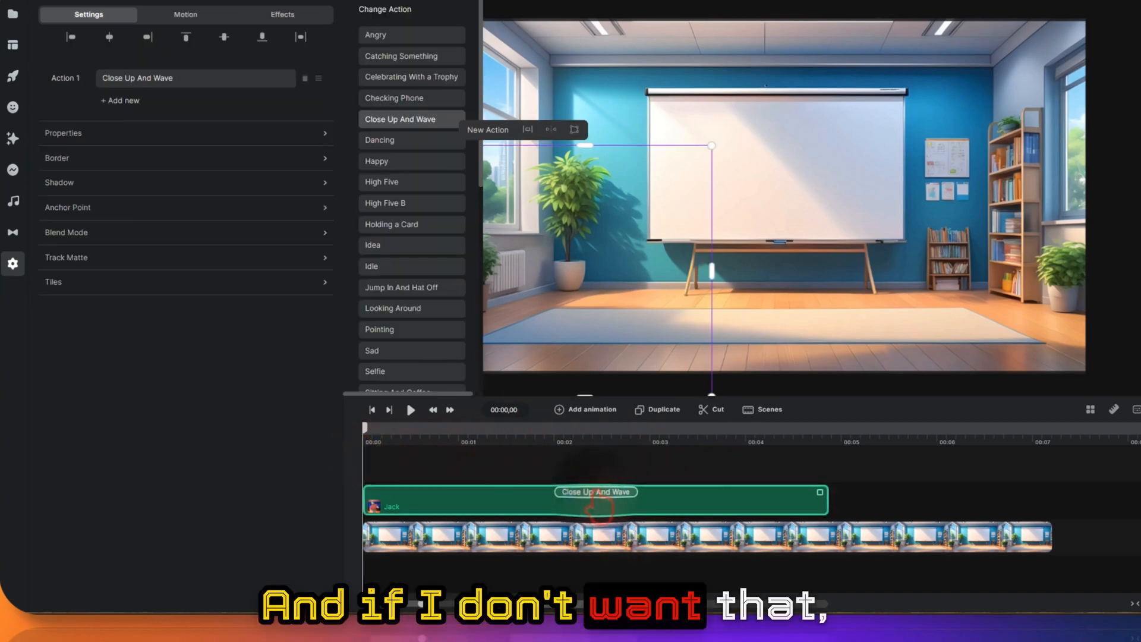
scroll(416, 142, down, 8)
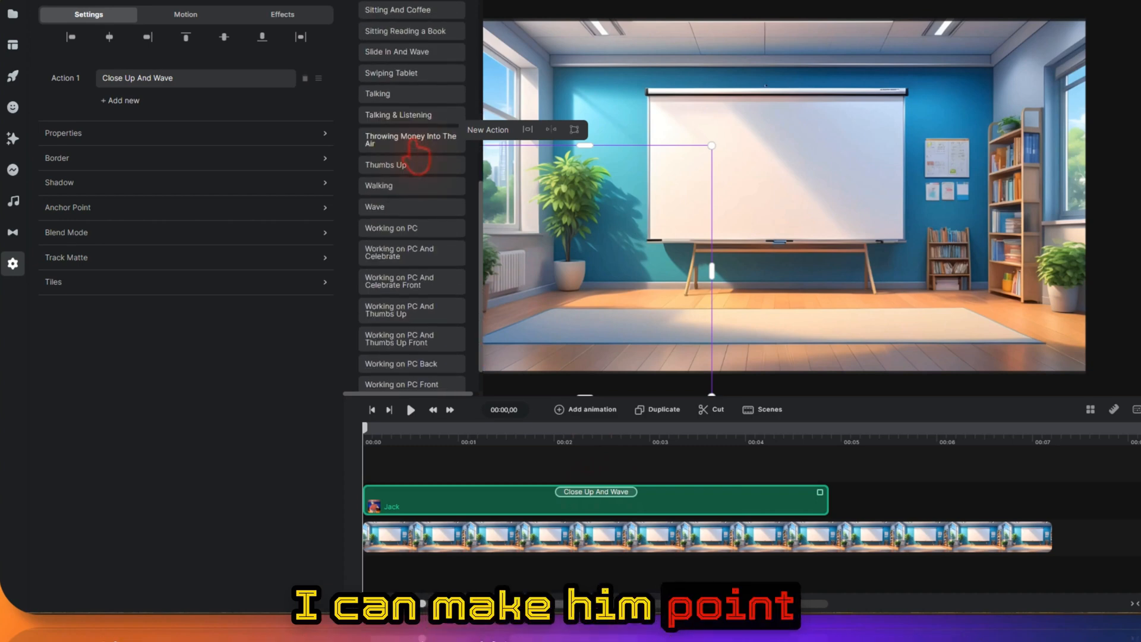
scroll(440, 232, down, 1)
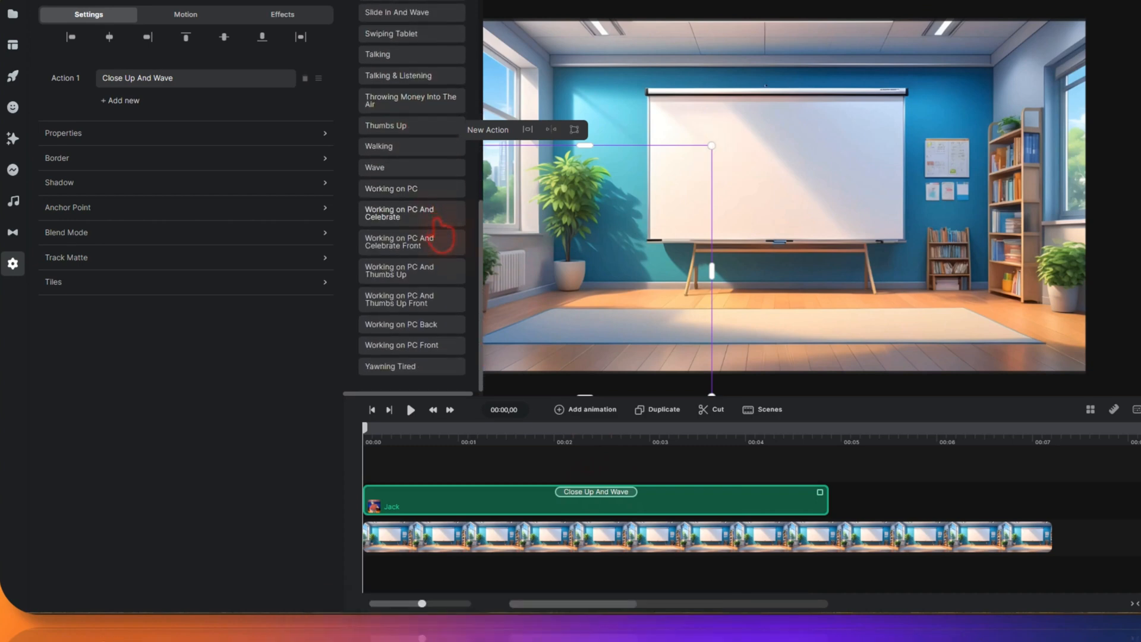
scroll(416, 285, up, 10)
click(386, 330)
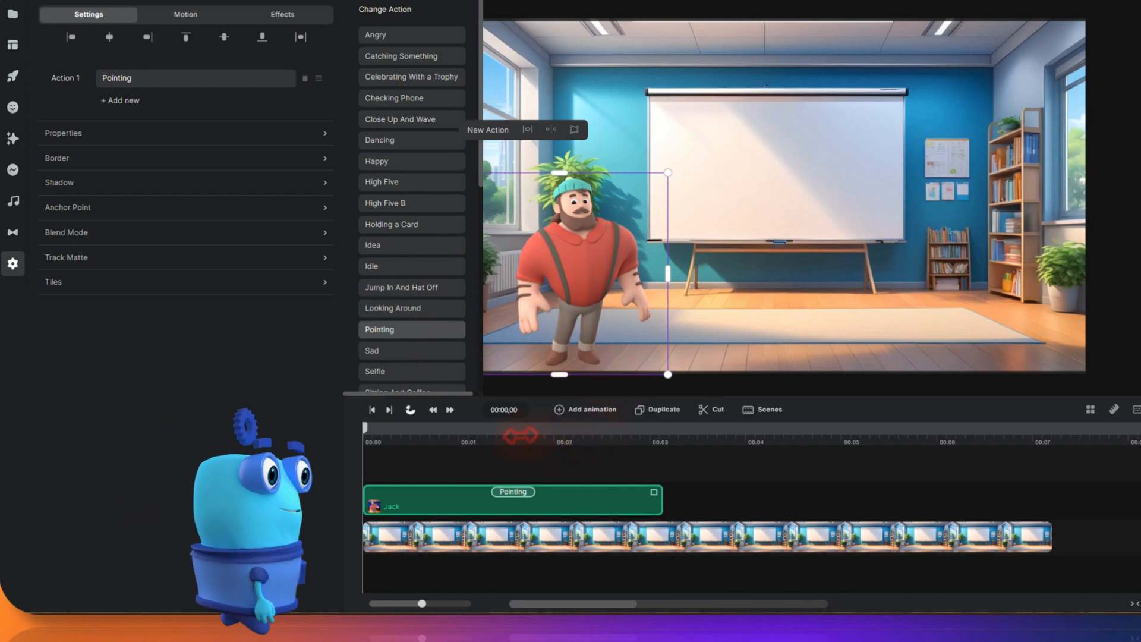
click(849, 408)
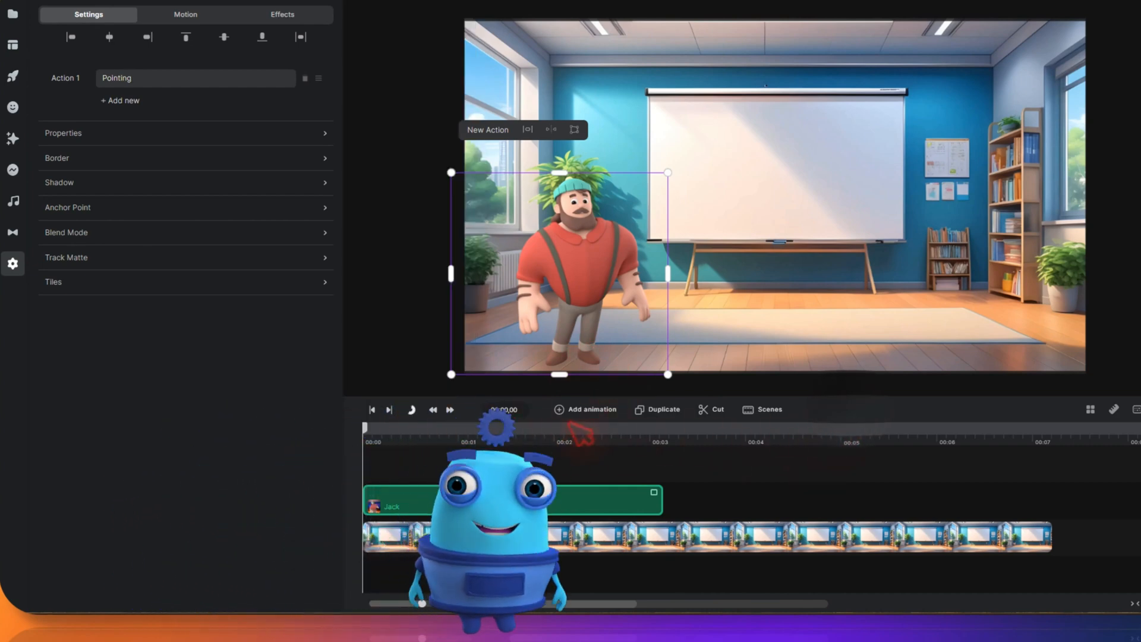
click(410, 410)
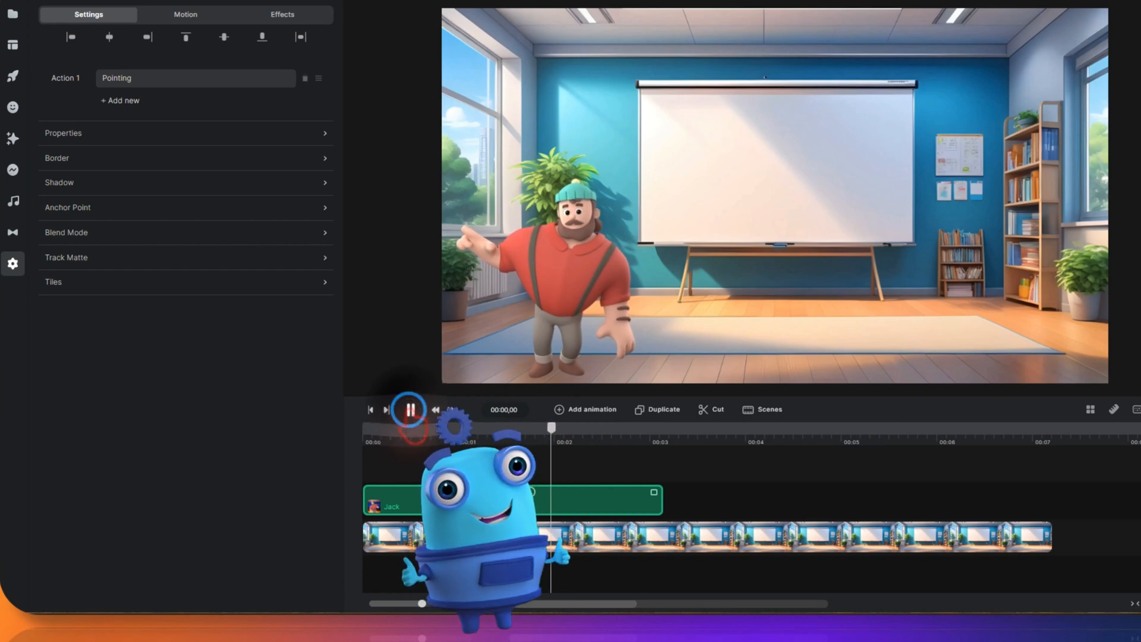
click(410, 410)
Step: Flip Jack horizontally so he points at the whiteboard, enlarge him slightly and shift him away from the board
click(544, 156)
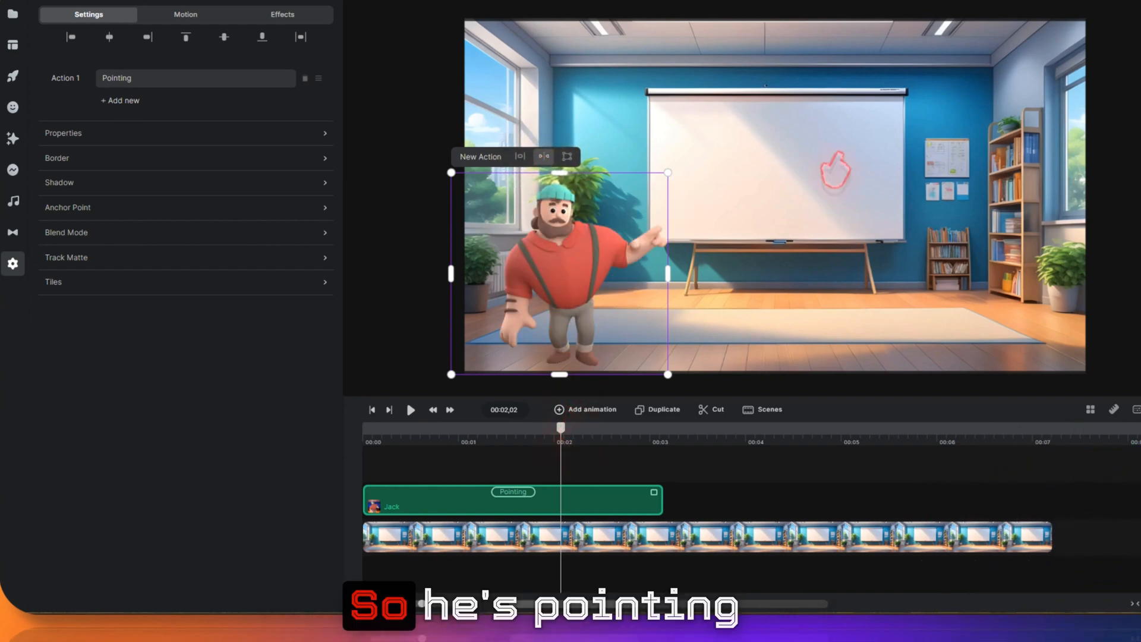
drag(669, 173, 696, 114)
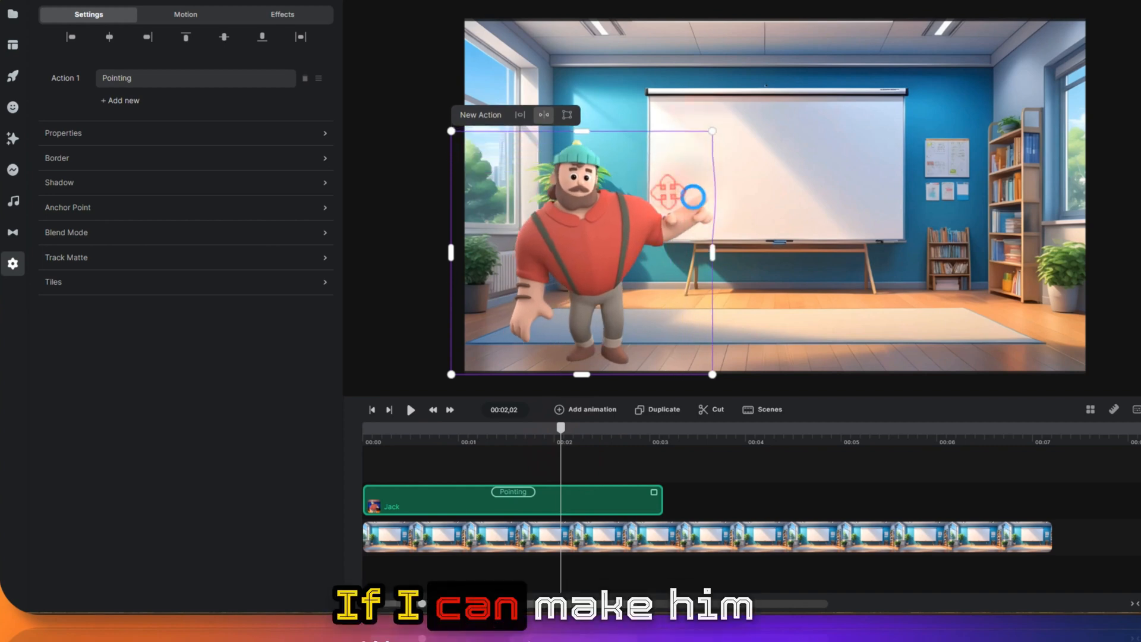
drag(667, 192, 635, 195)
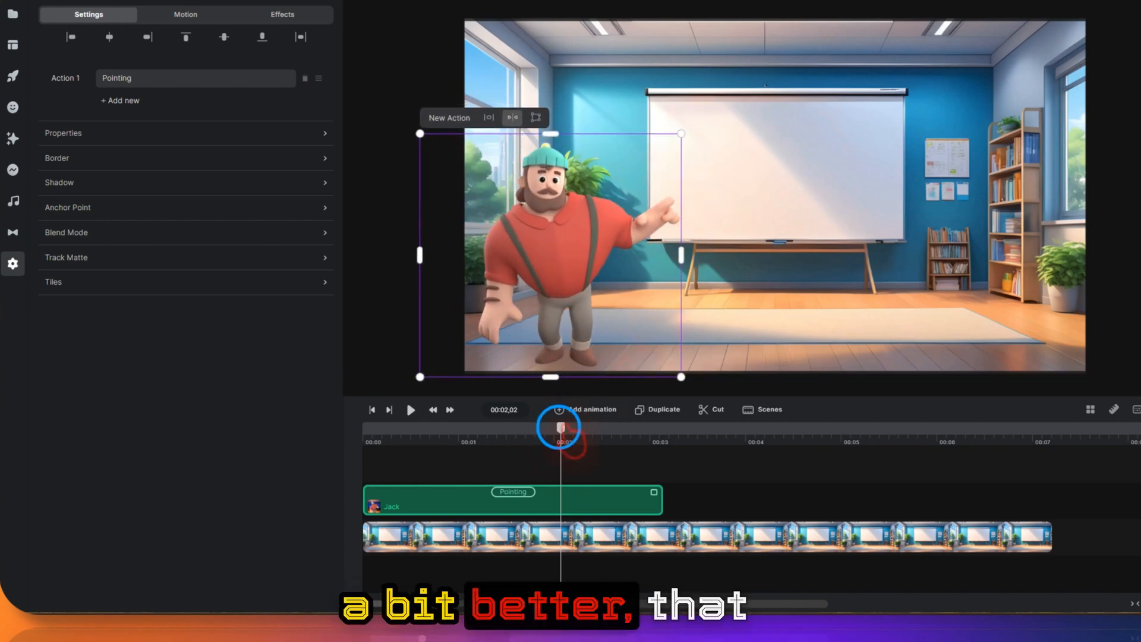
Step: Return the playhead to 00:00,04 near the start and select the office background on the canvas
drag(505, 443, 378, 455)
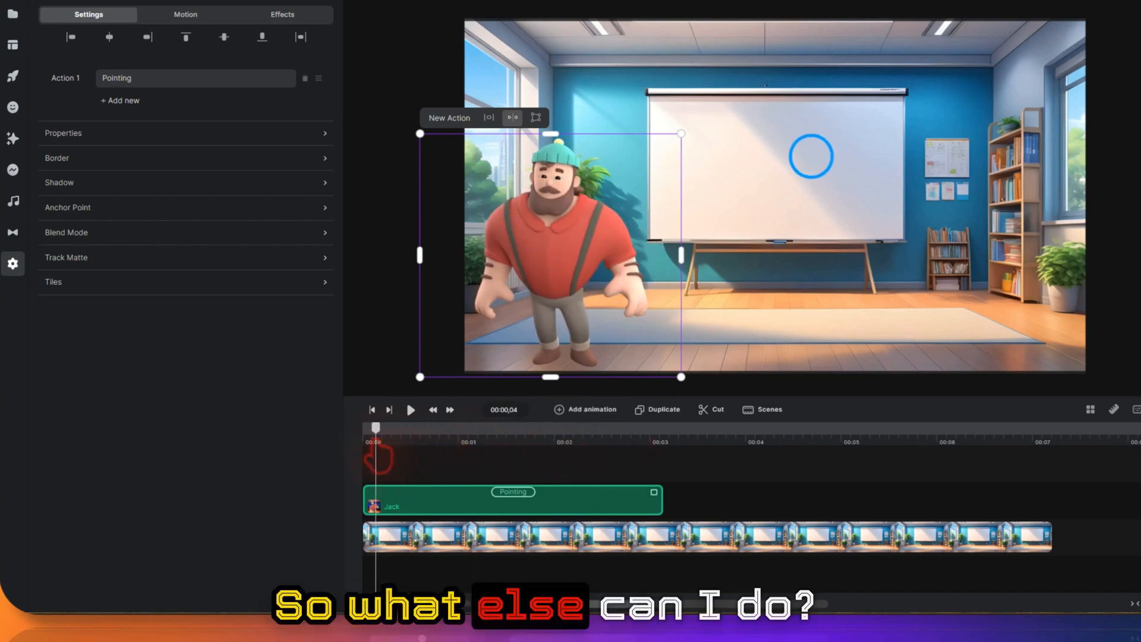
click(810, 156)
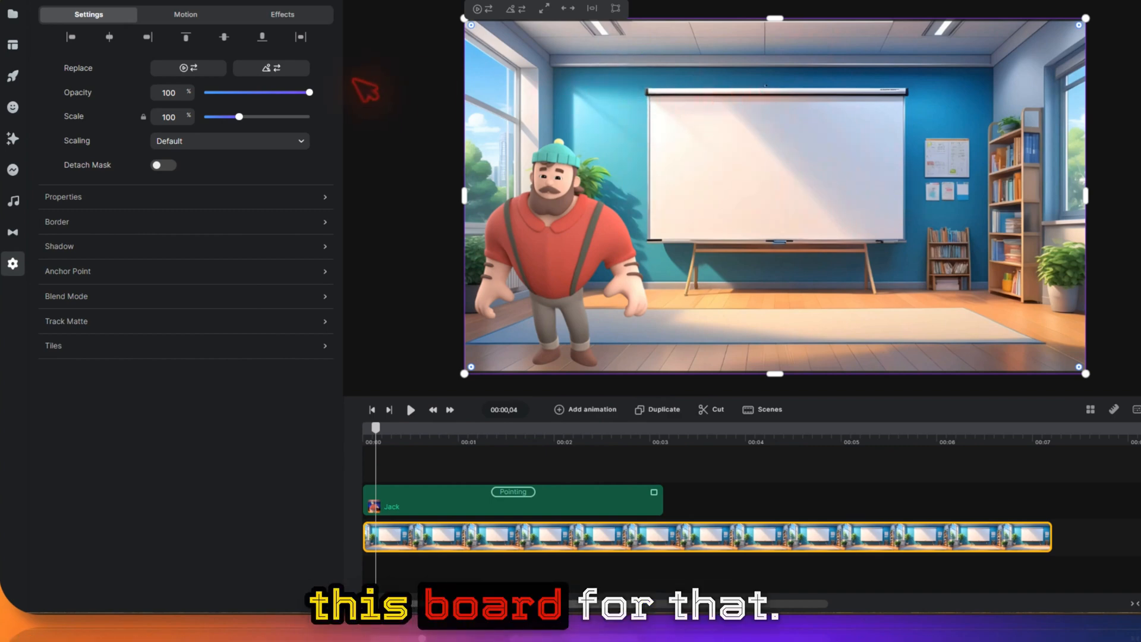
click(689, 116)
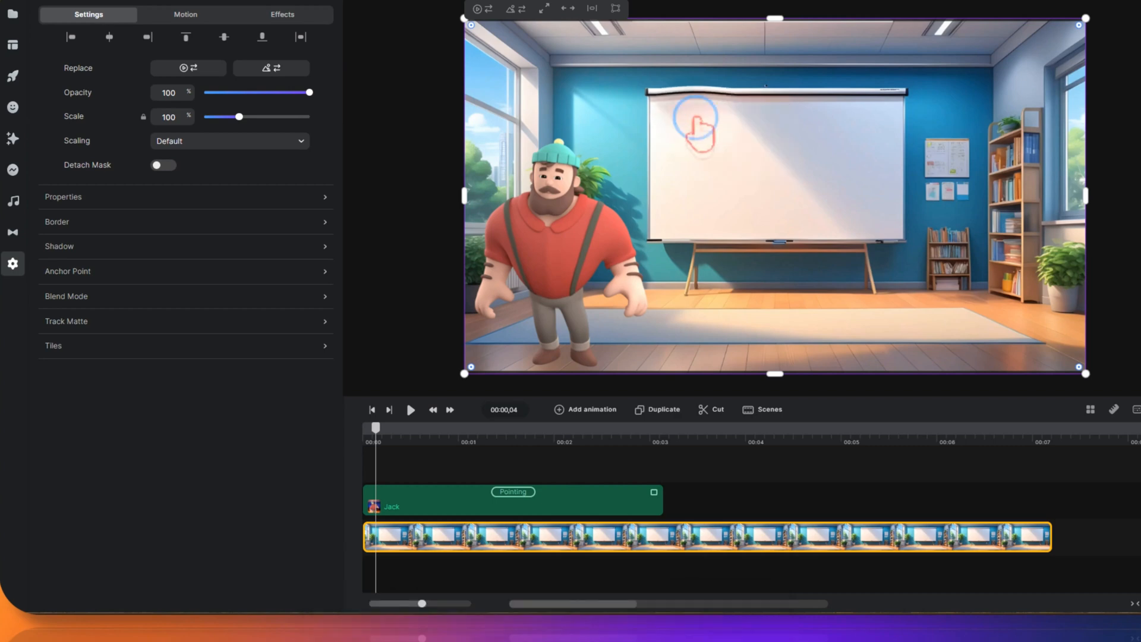
Step: Find the blue lake video with the bare tree branch among the stock videos and download it into the project media
click(16, 16)
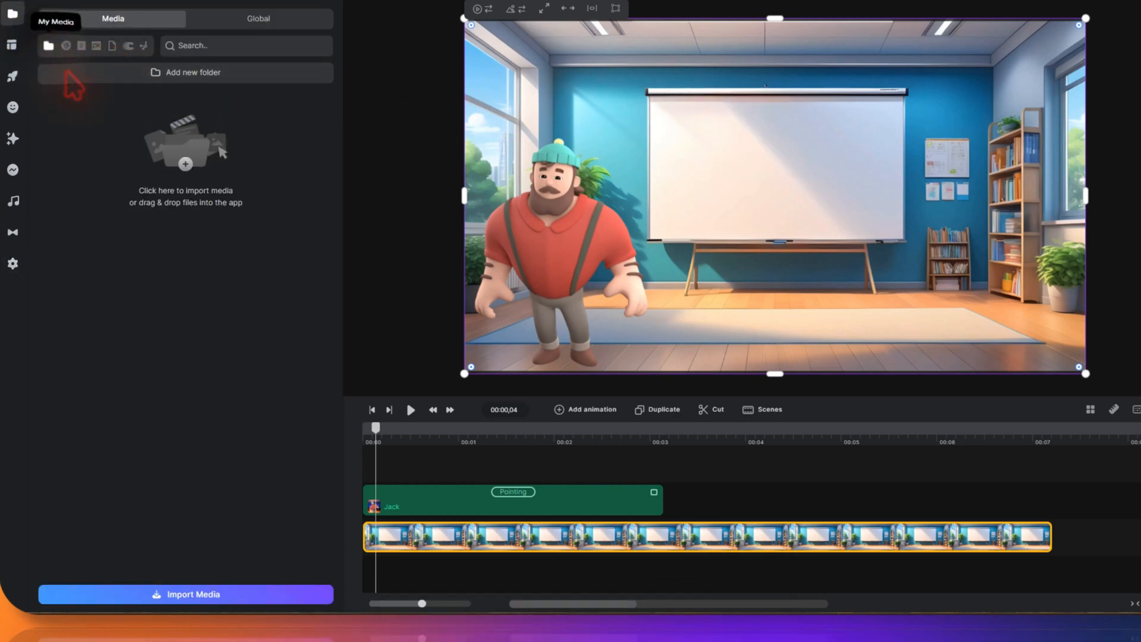
click(255, 19)
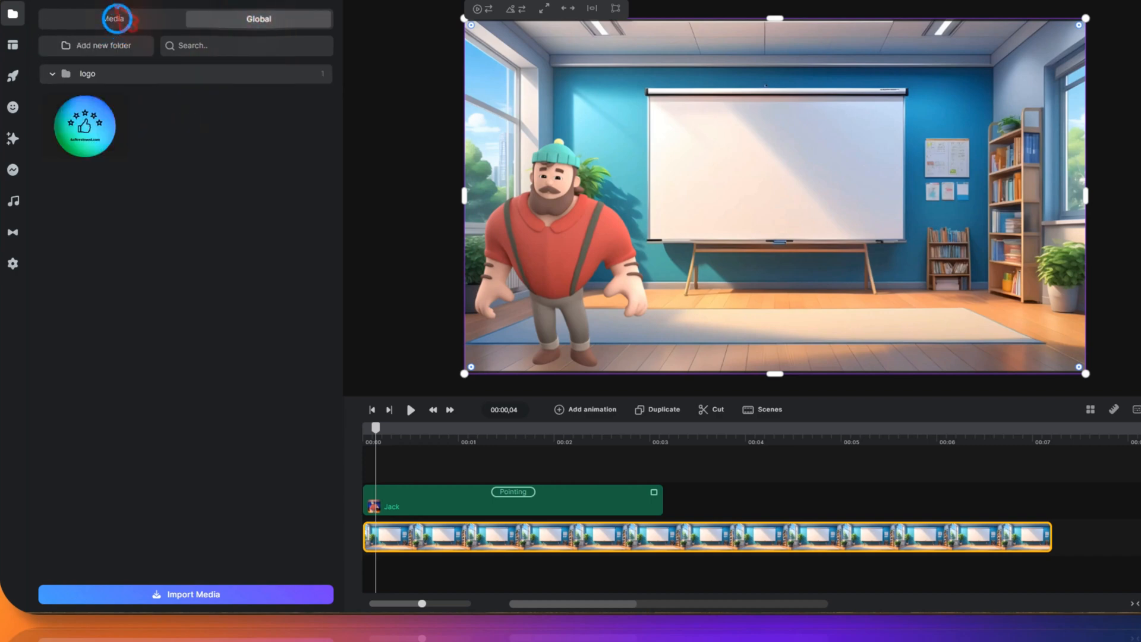
click(115, 19)
click(64, 47)
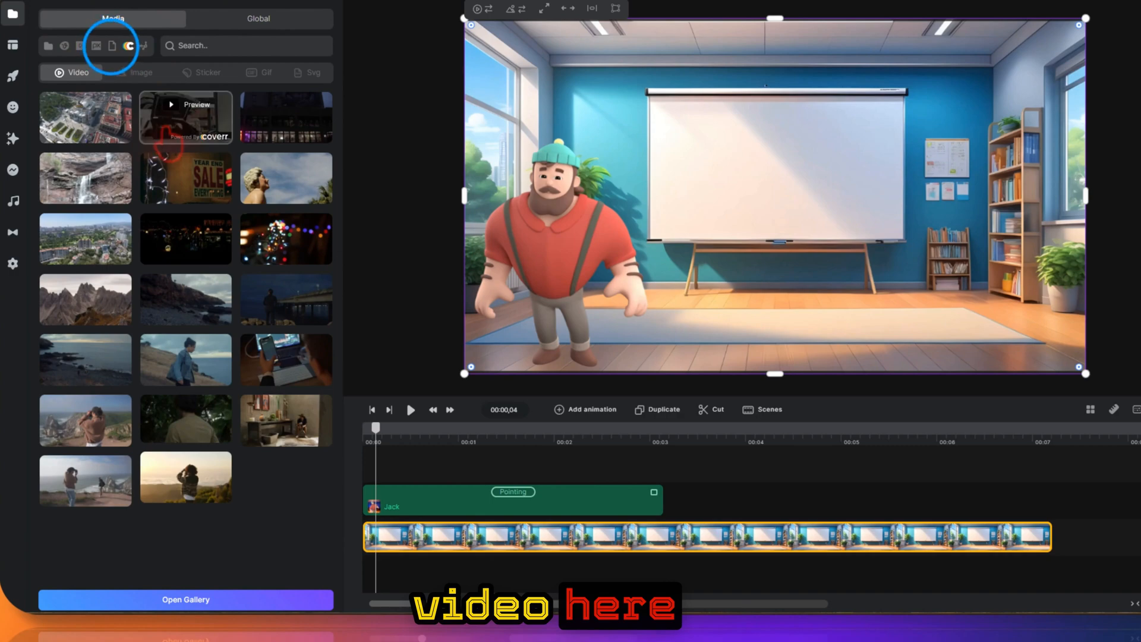
click(113, 46)
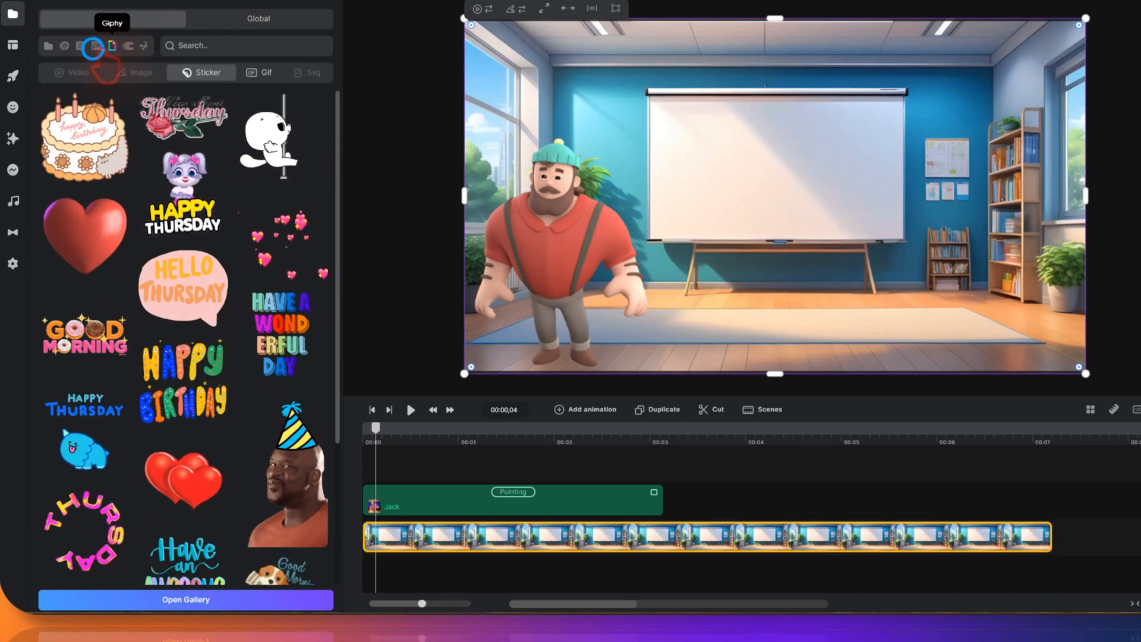
click(96, 45)
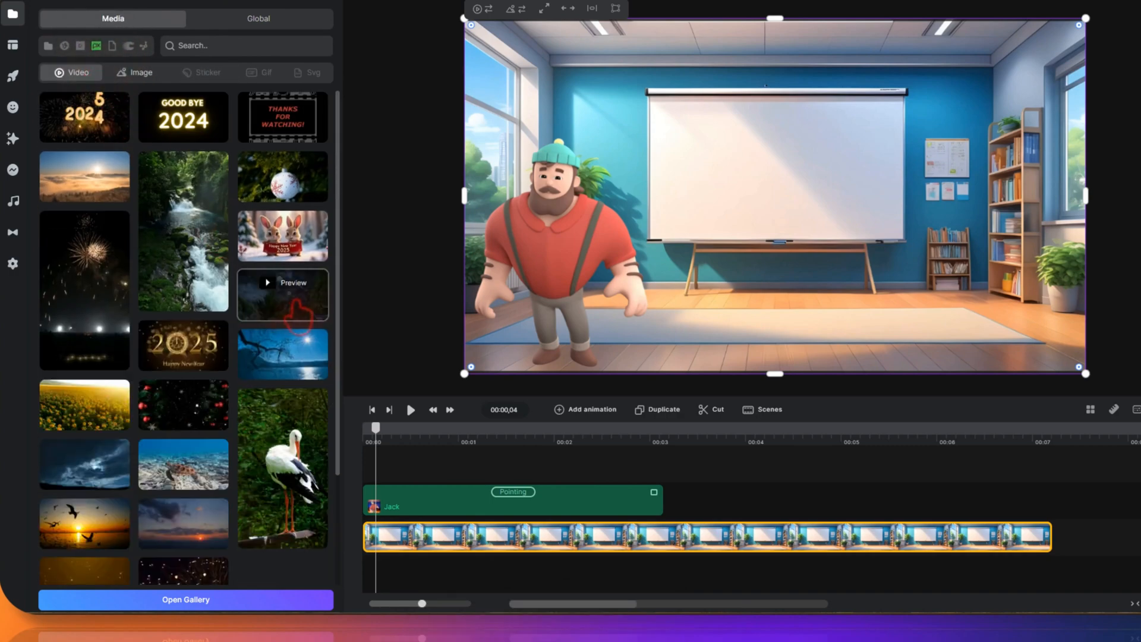
scroll(291, 285, down, 2)
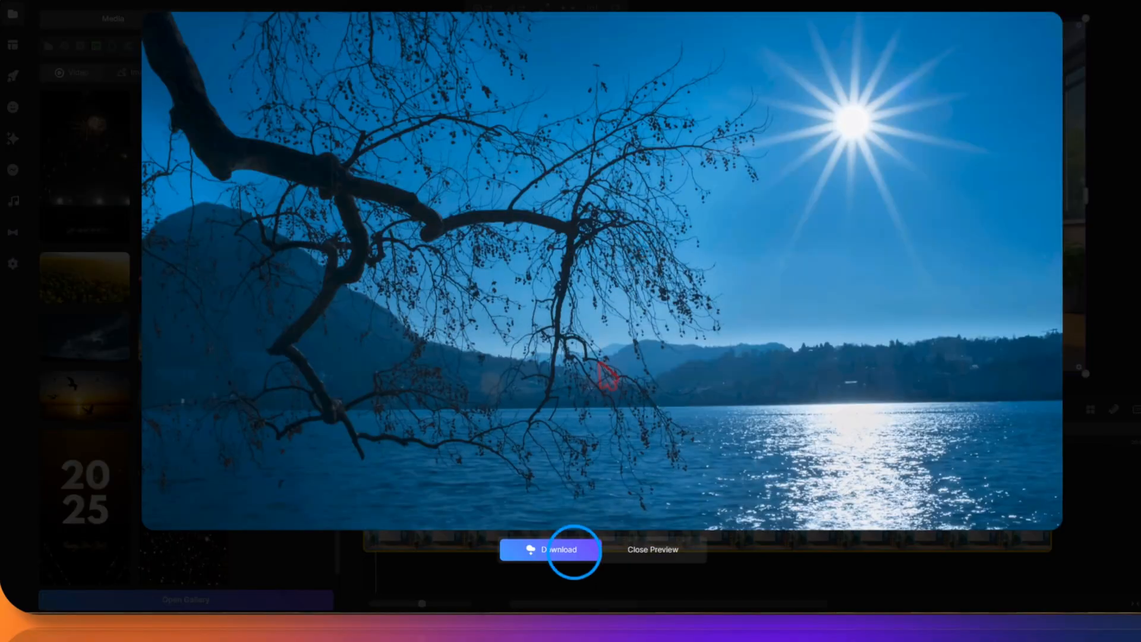
click(574, 552)
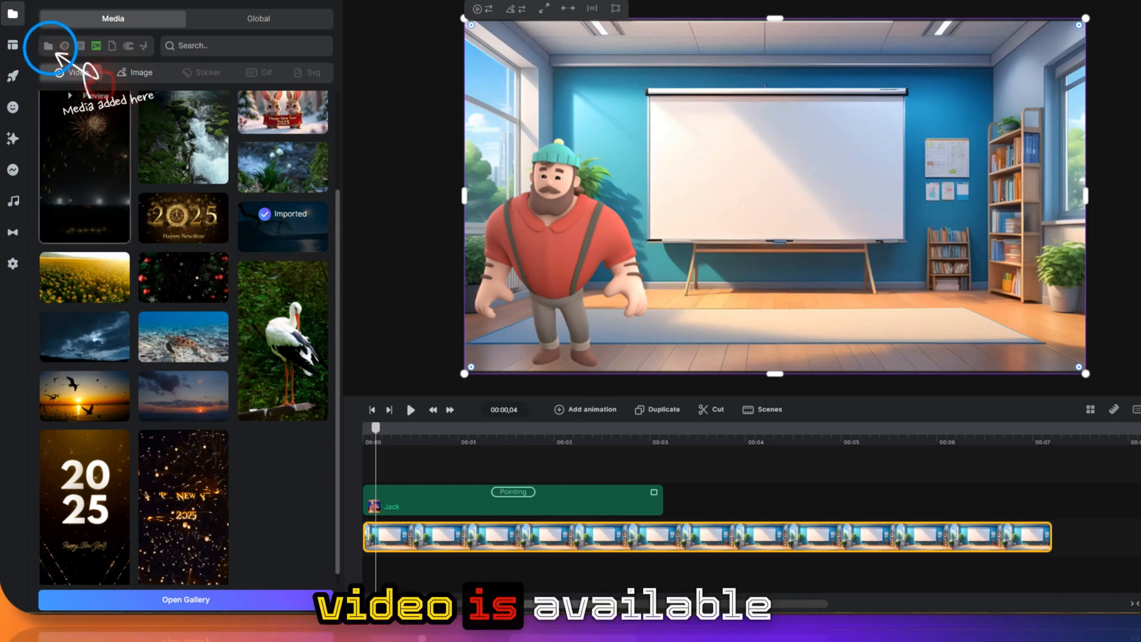
click(48, 46)
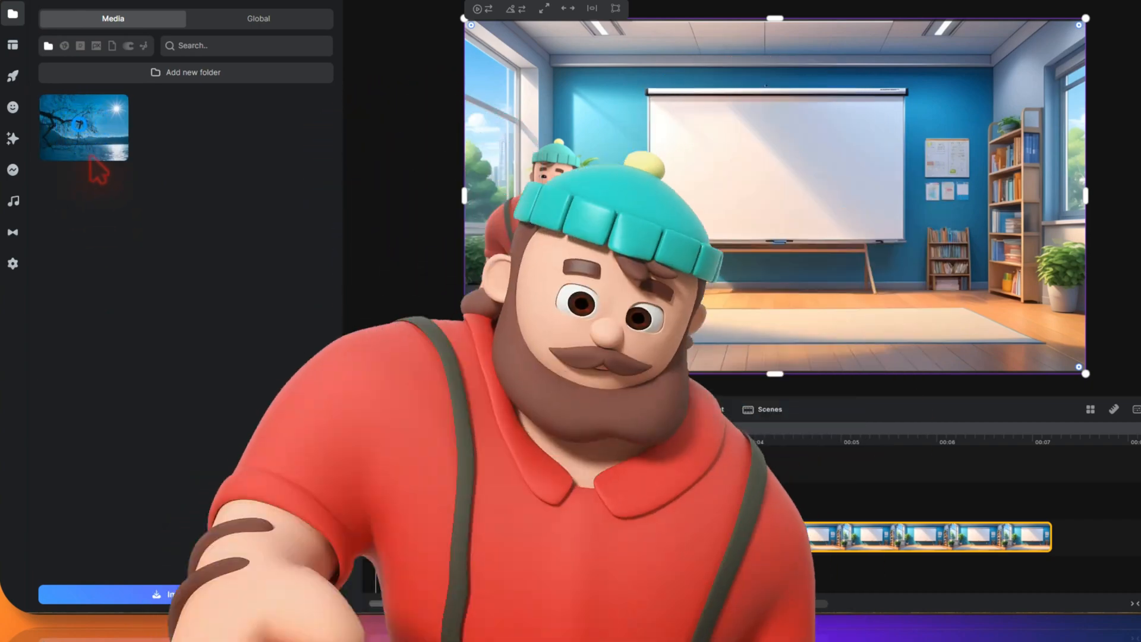
Step: Place the lake video on a new track above Jack's clip, aligned with the start of the timeline
drag(95, 156, 416, 462)
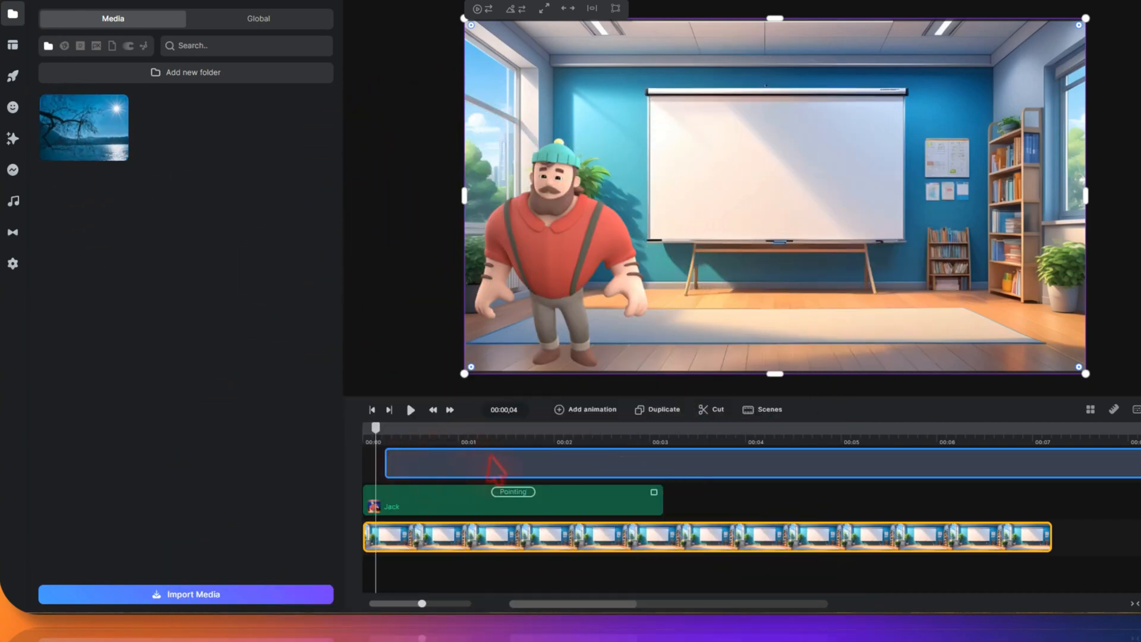
click(526, 498)
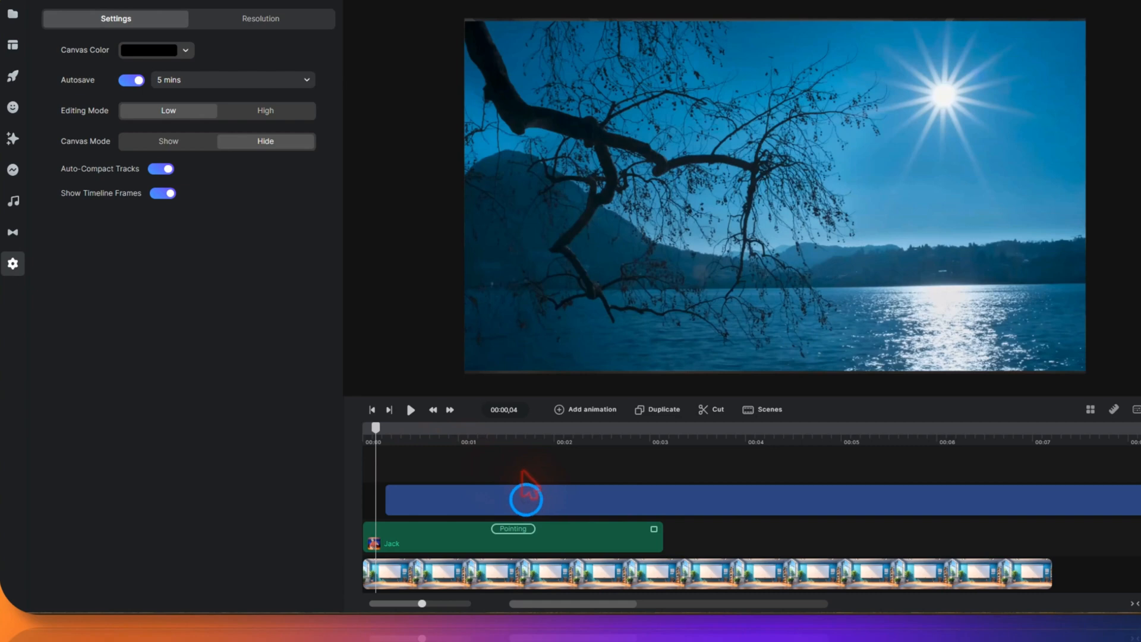
drag(526, 499, 492, 501)
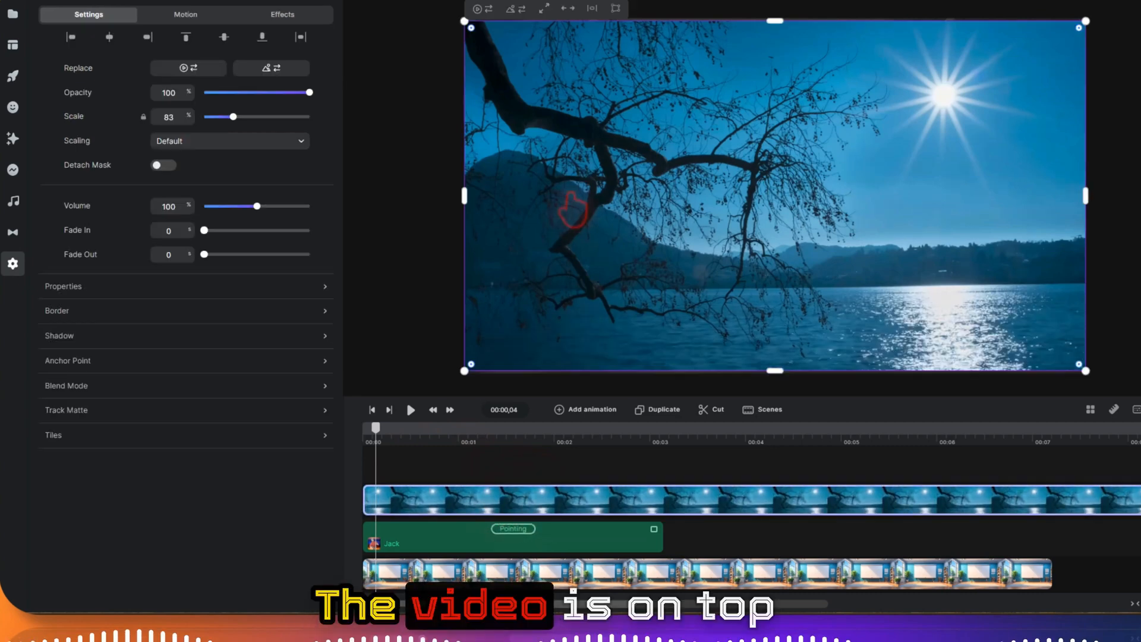
Step: Scale the lake video down to about 33% and position it over the whiteboard
drag(464, 22, 742, 177)
drag(708, 219, 723, 229)
drag(860, 243, 743, 151)
drag(968, 91, 904, 99)
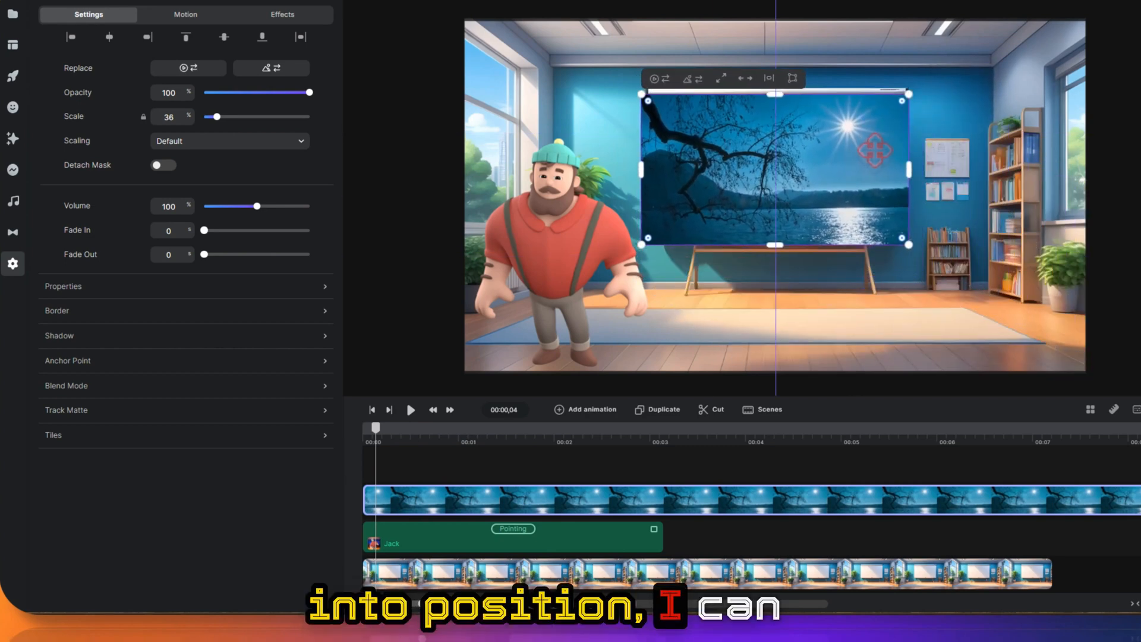
drag(872, 152, 879, 145)
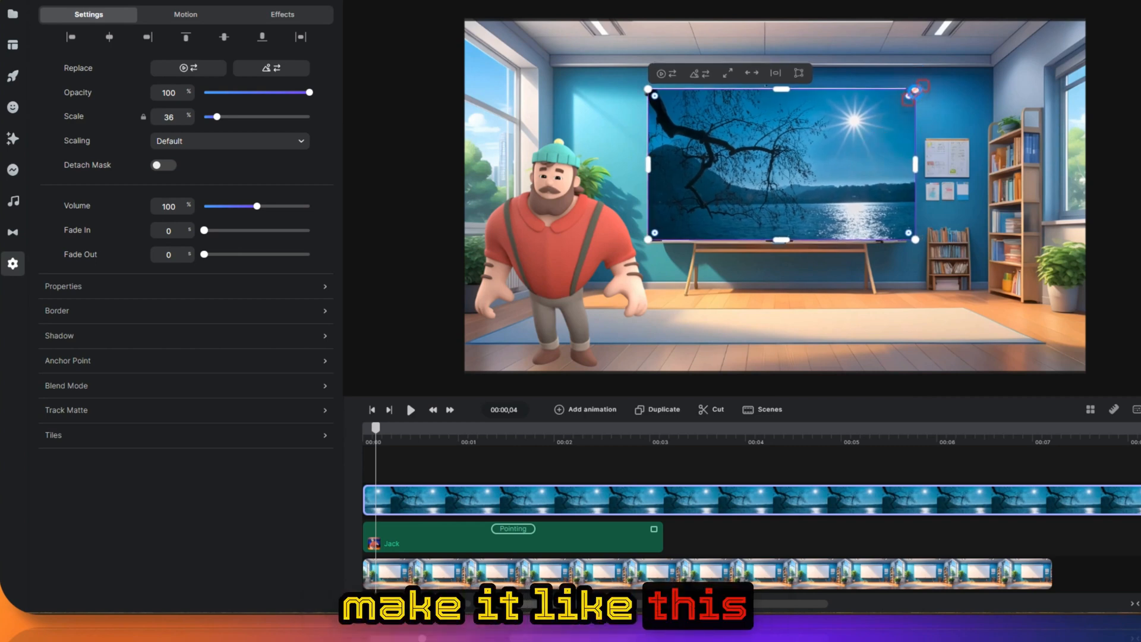
drag(915, 89, 890, 102)
drag(862, 149, 846, 127)
Step: Distort the lake video by its four corners so it fits exactly inside the whiteboard frame
click(811, 82)
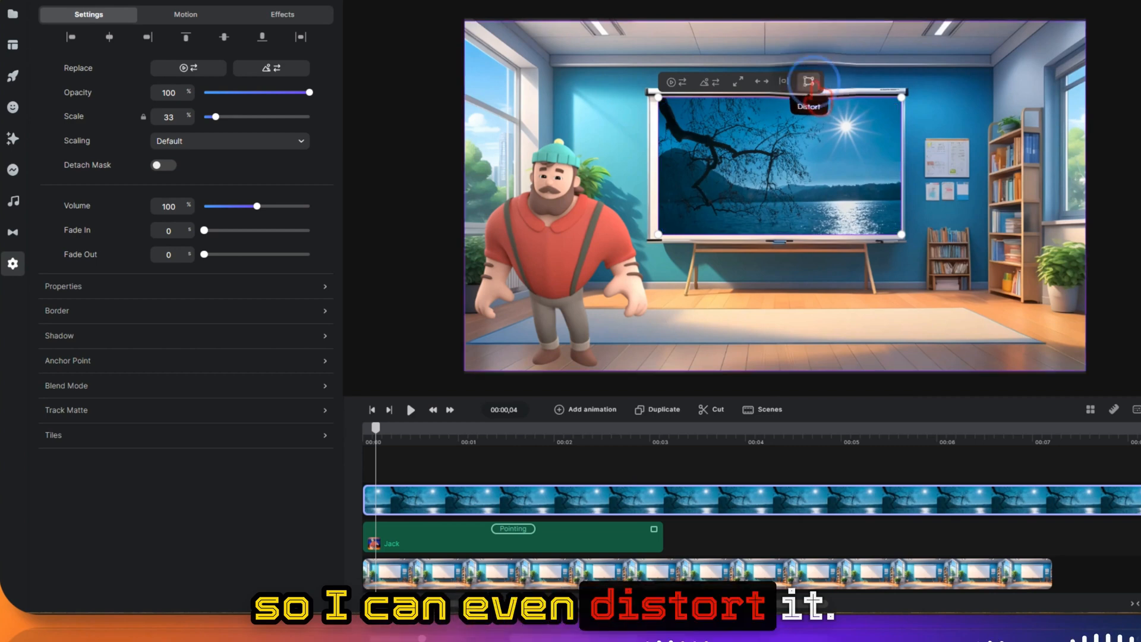
drag(656, 104, 651, 93)
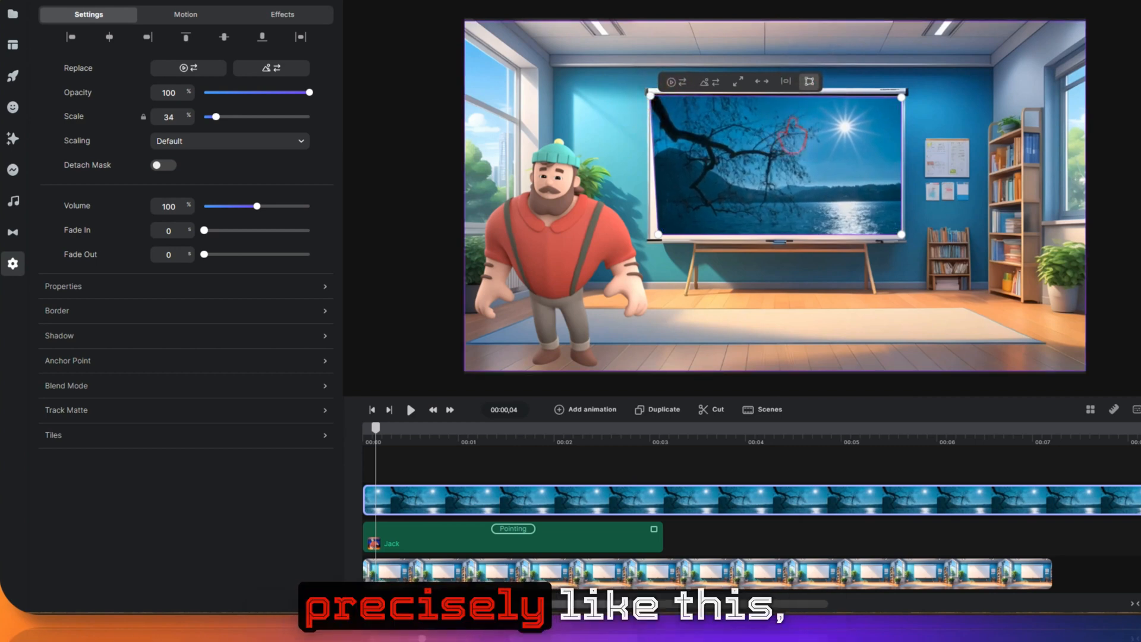
drag(898, 95, 903, 94)
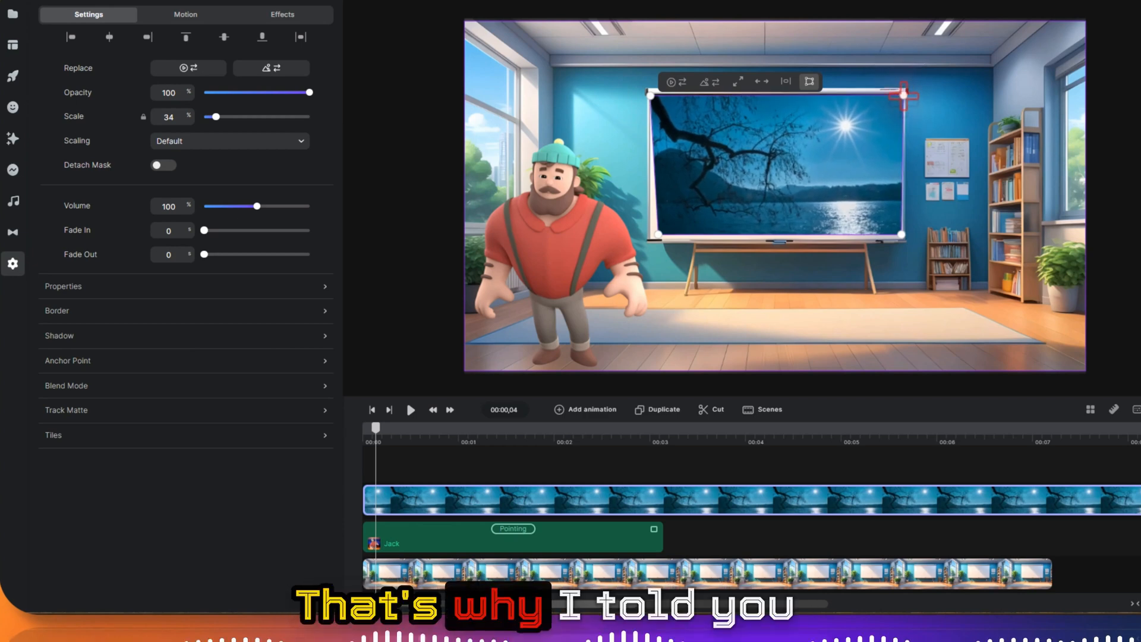
click(658, 235)
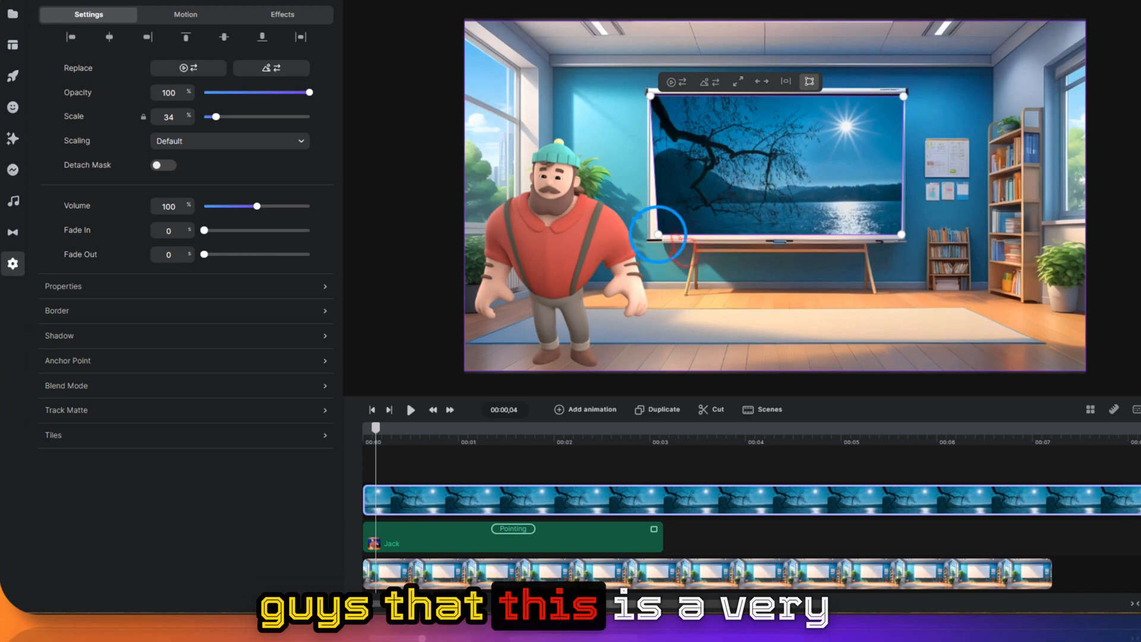
drag(655, 236, 652, 238)
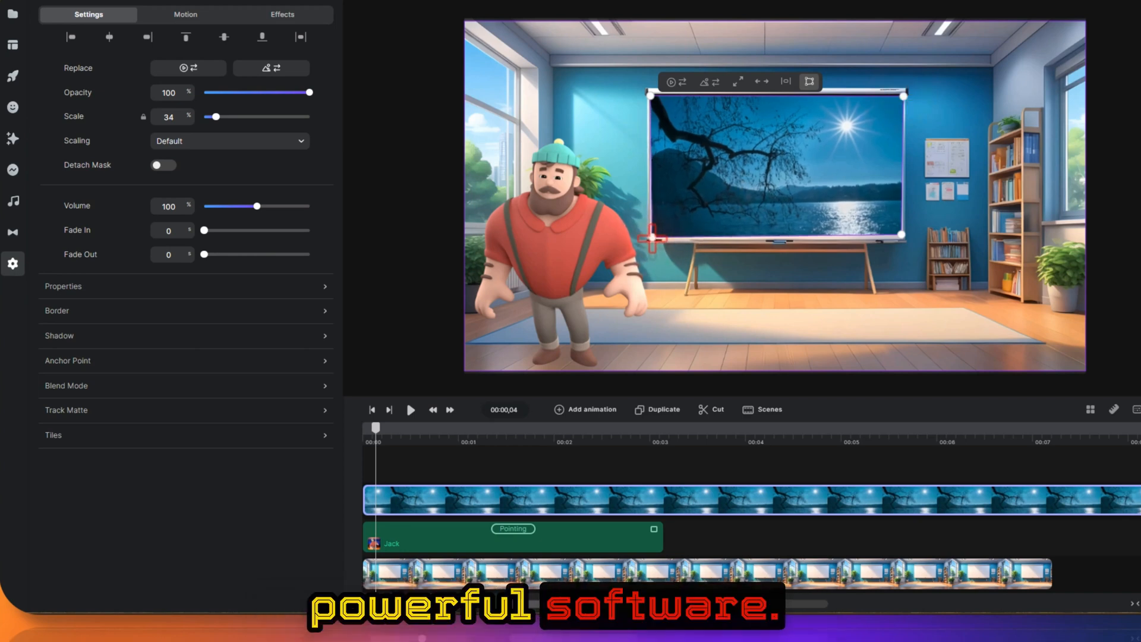
drag(896, 234, 904, 236)
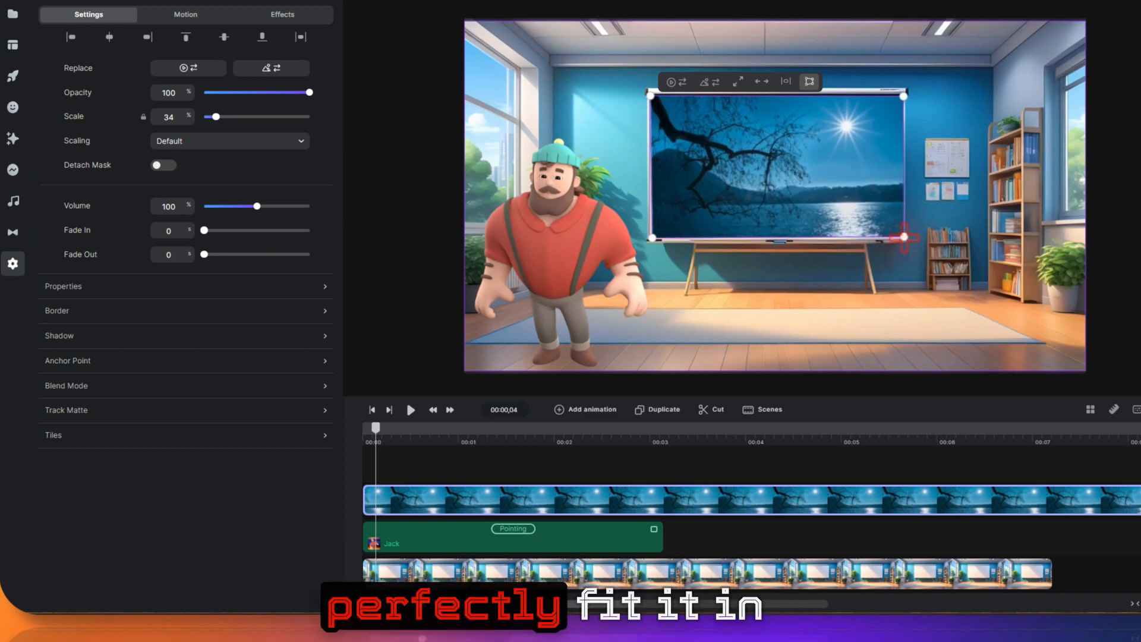
drag(652, 236, 651, 237)
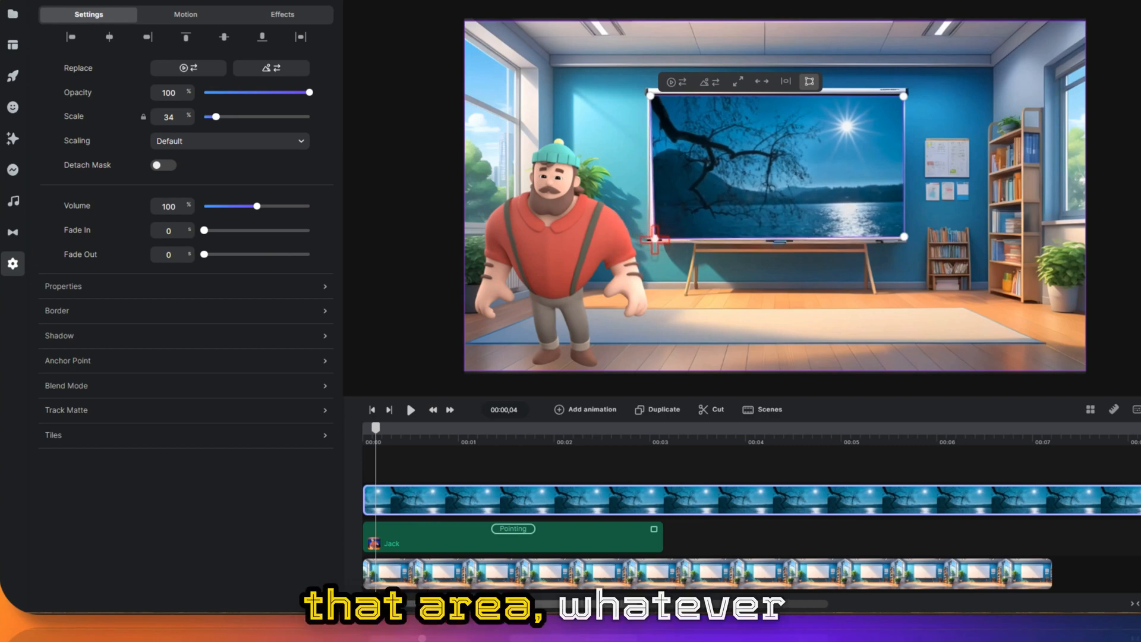
drag(651, 240, 651, 240)
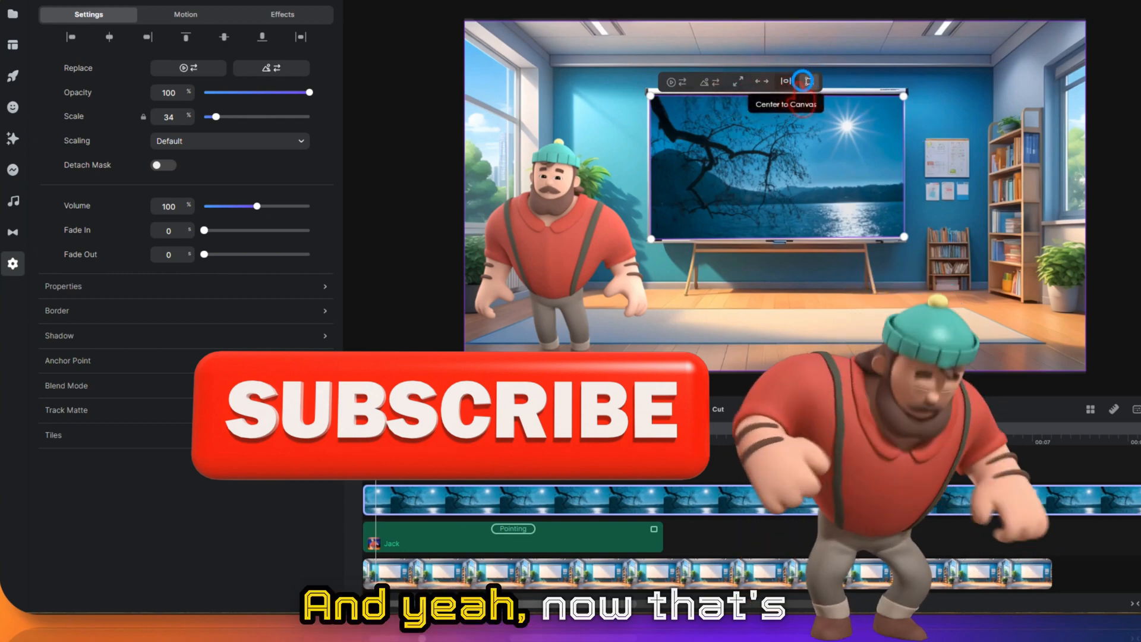
Step: Play the scene to 00:01,13 and move Jack's clip to the track above the lake video
click(824, 211)
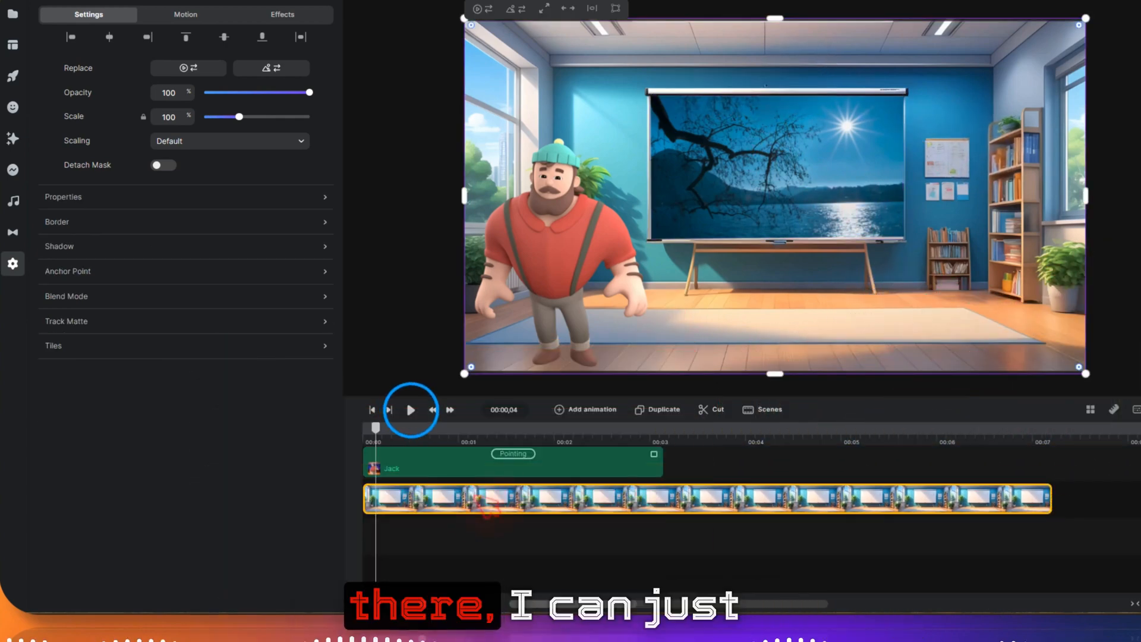
click(411, 410)
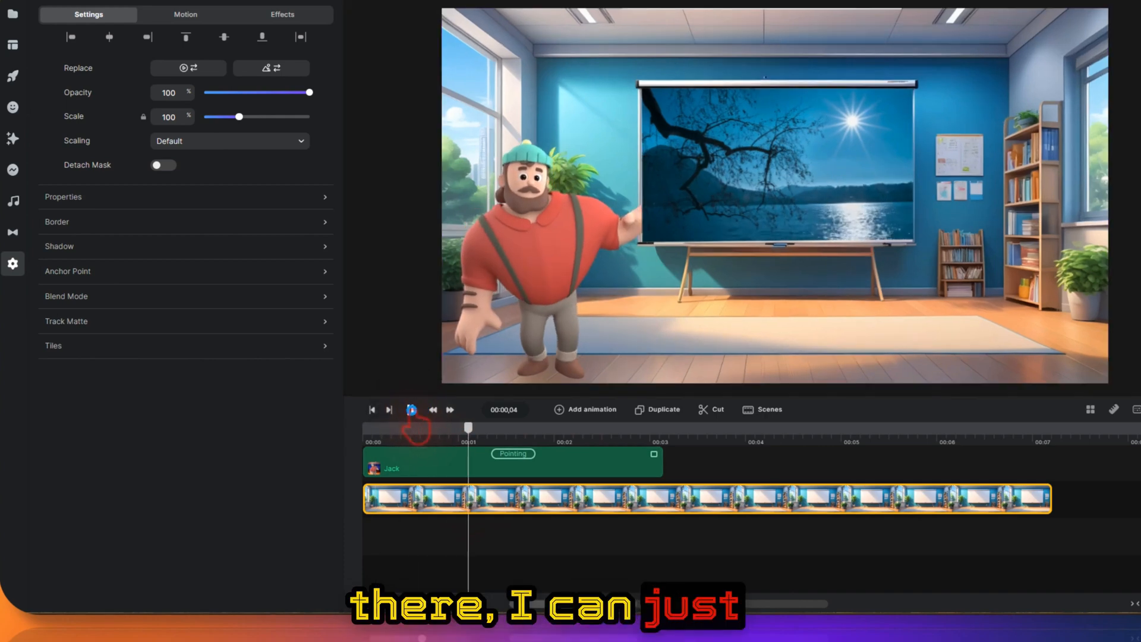
click(410, 410)
scroll(521, 475, up, 2)
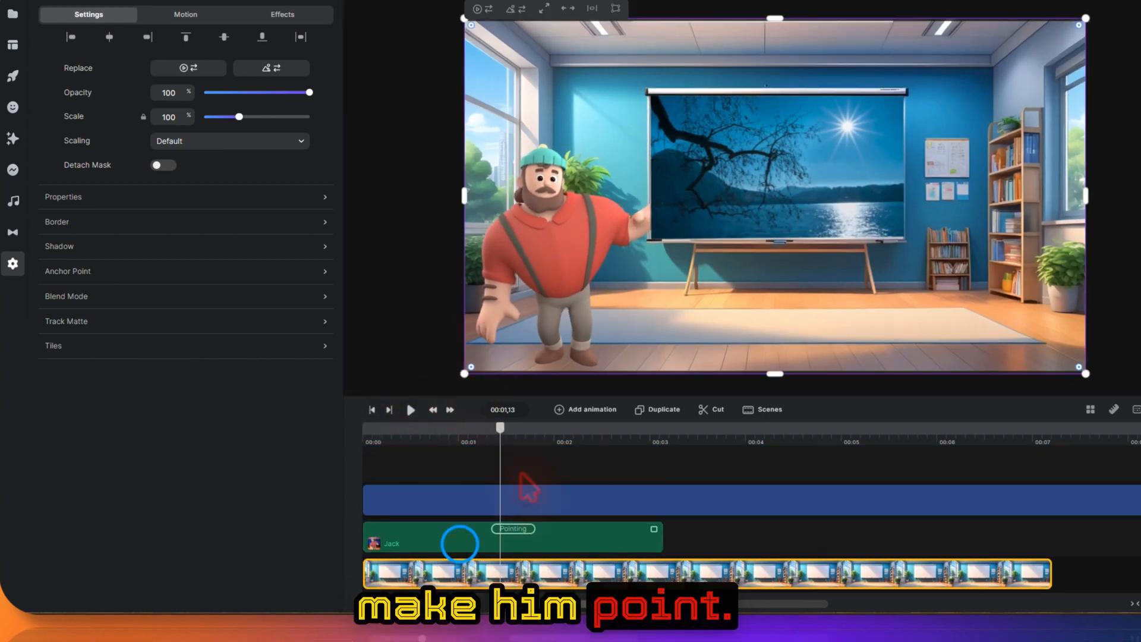
drag(459, 542, 450, 464)
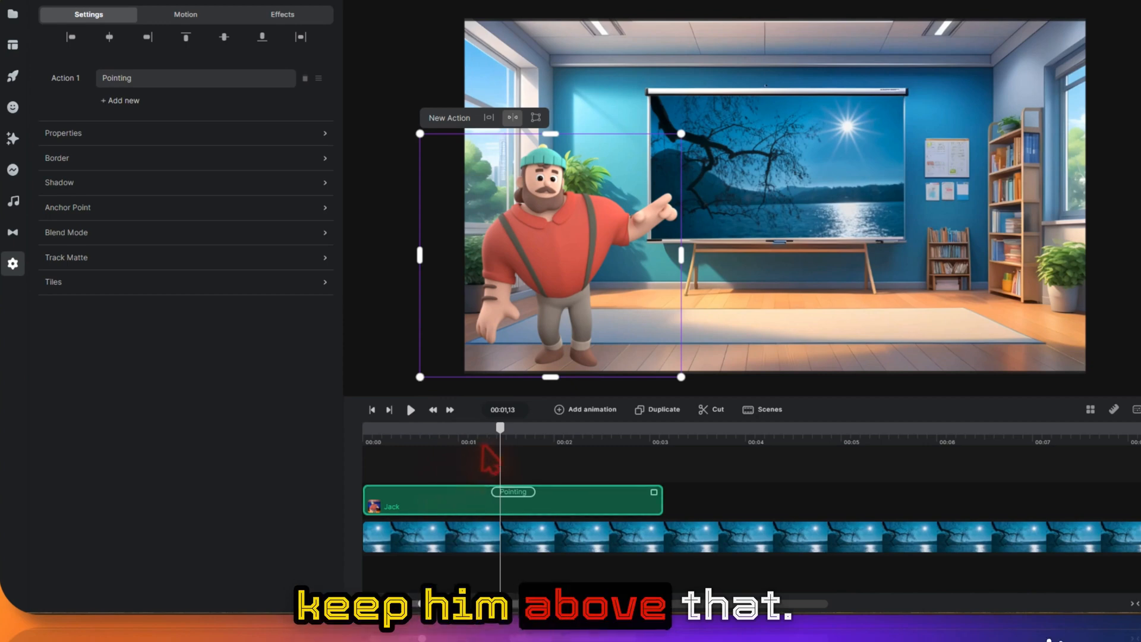
Step: Extend the office background clip to about 8 seconds so it continues beneath the lake video
scroll(508, 505, down, 2)
click(508, 508)
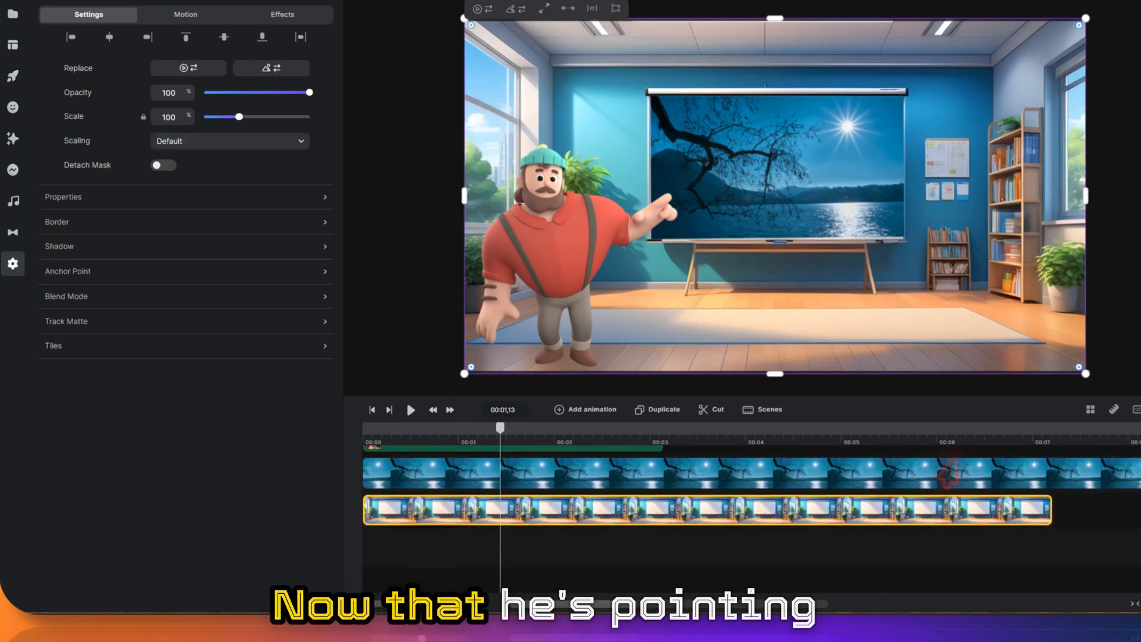
click(1057, 509)
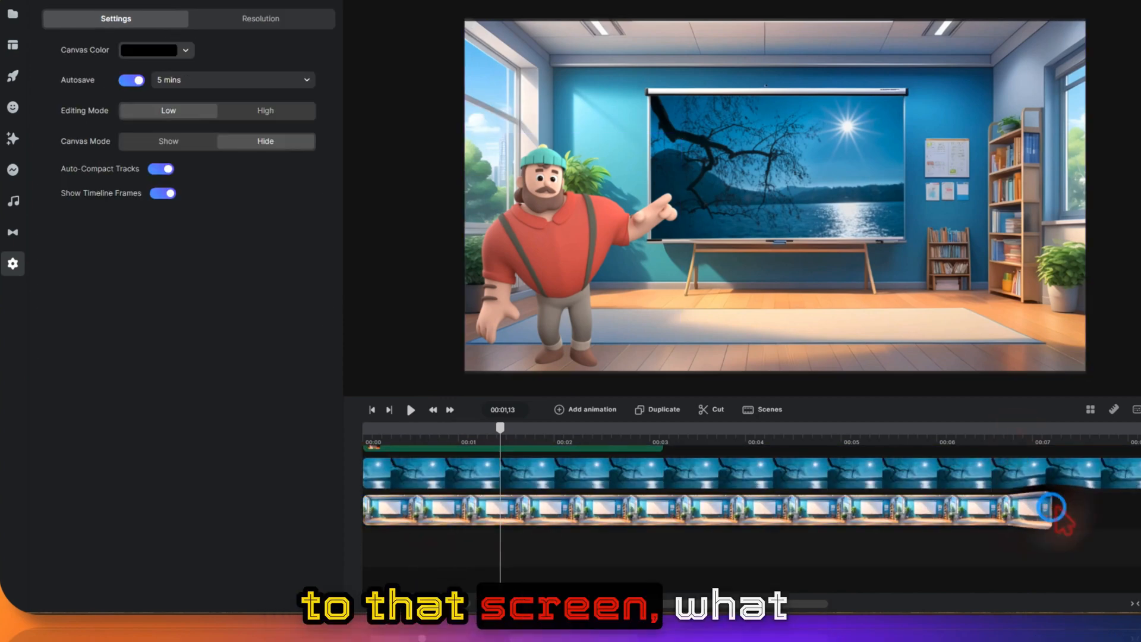
drag(1050, 510, 1138, 510)
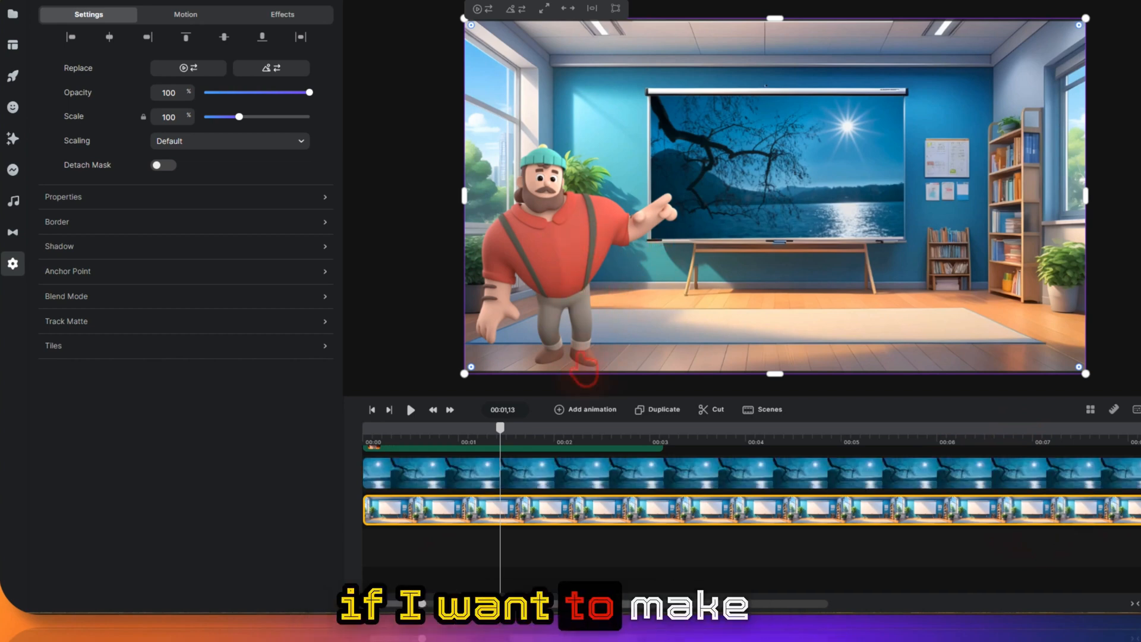
Step: Add Walking as Jack's second action after Pointing
scroll(541, 462, up, 1)
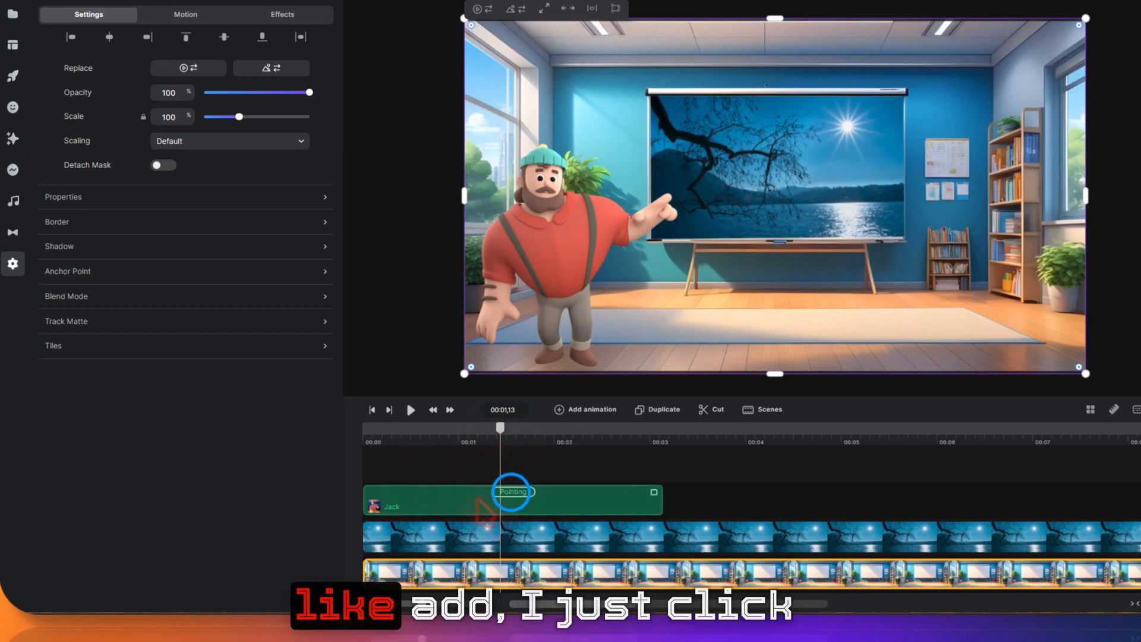
click(512, 492)
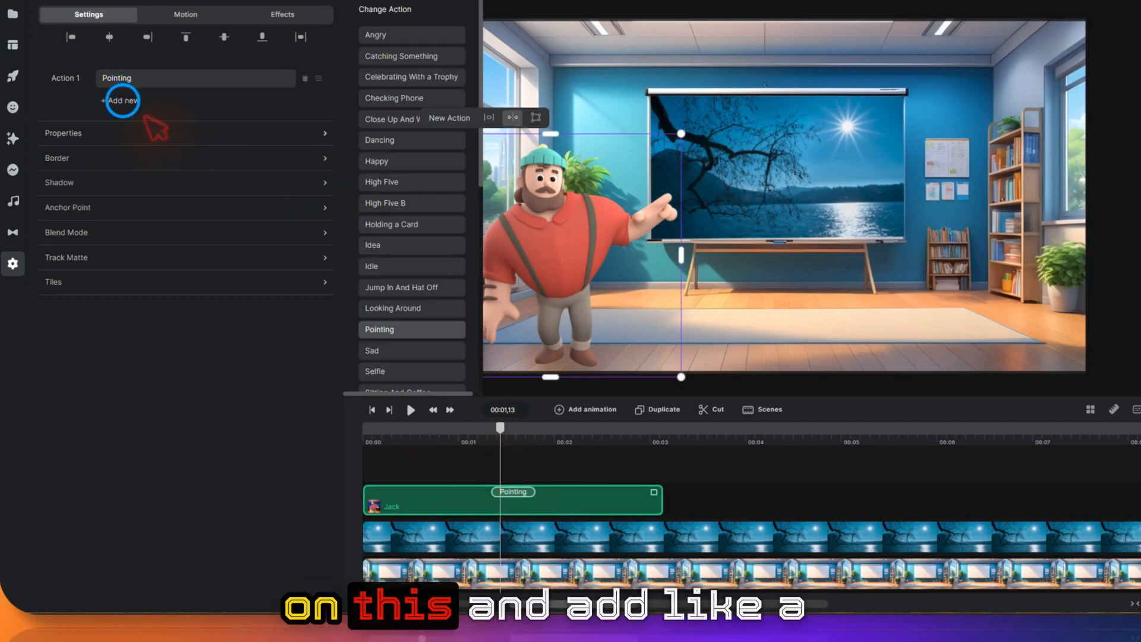
click(123, 101)
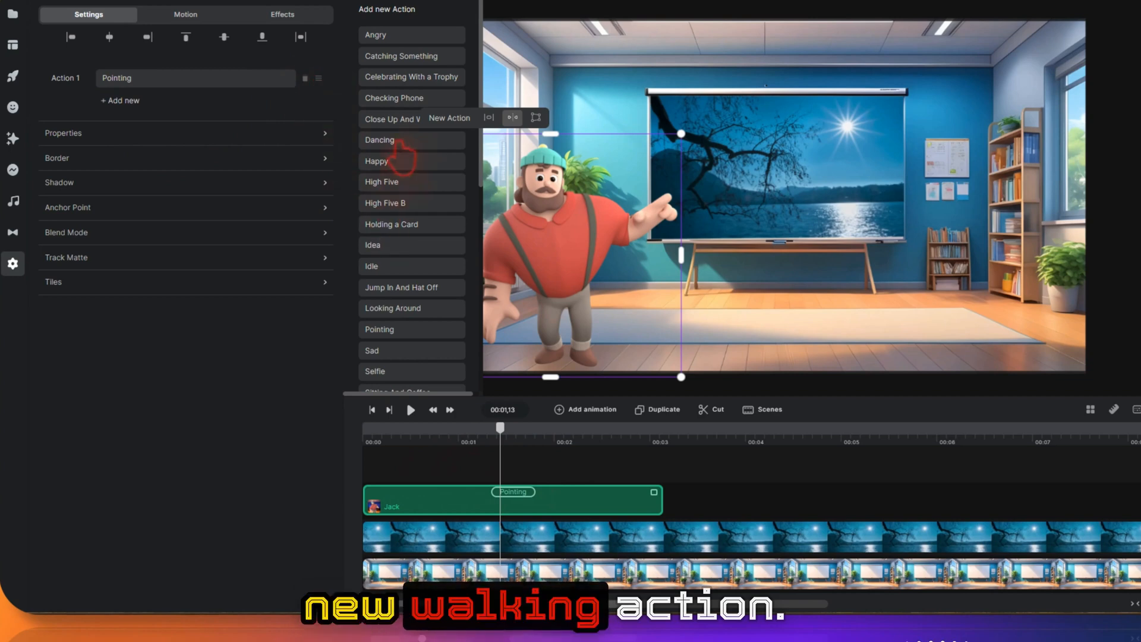
scroll(405, 196, down, 6)
click(405, 186)
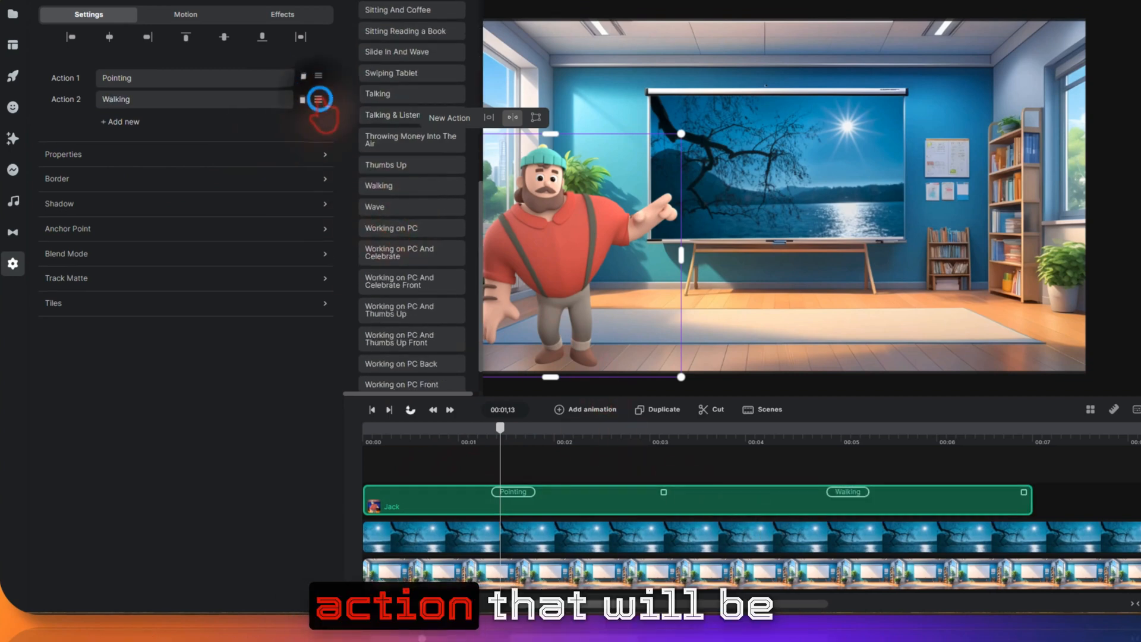
Step: Reorder Jack's actions so Walking comes before Pointing, and add a Position animation near the start of his clip
drag(320, 100, 314, 78)
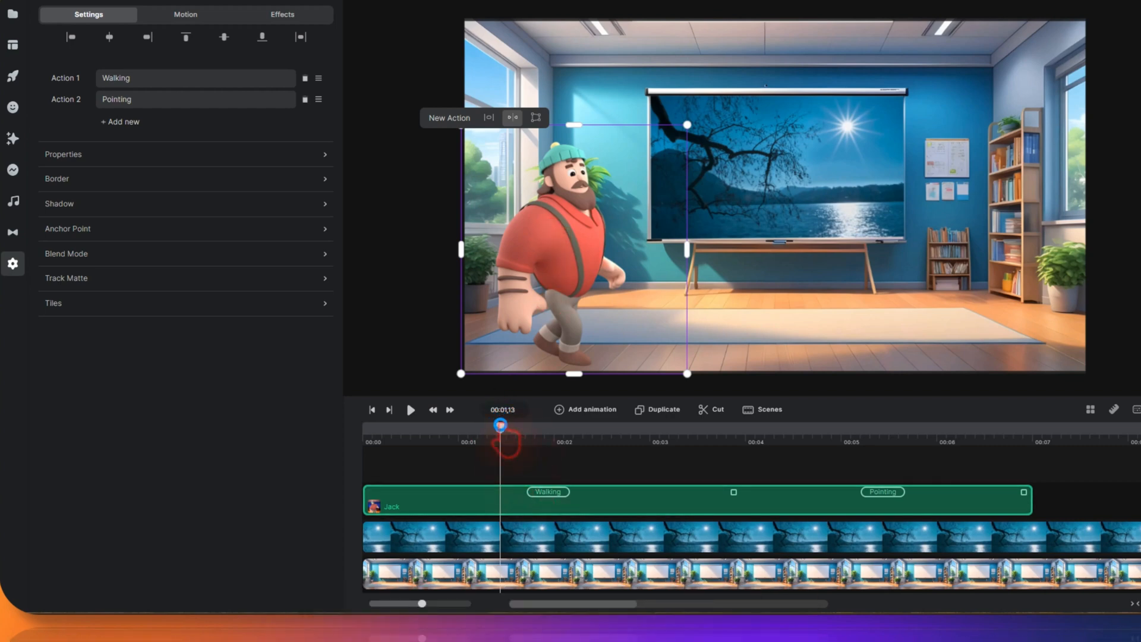
drag(500, 428, 399, 450)
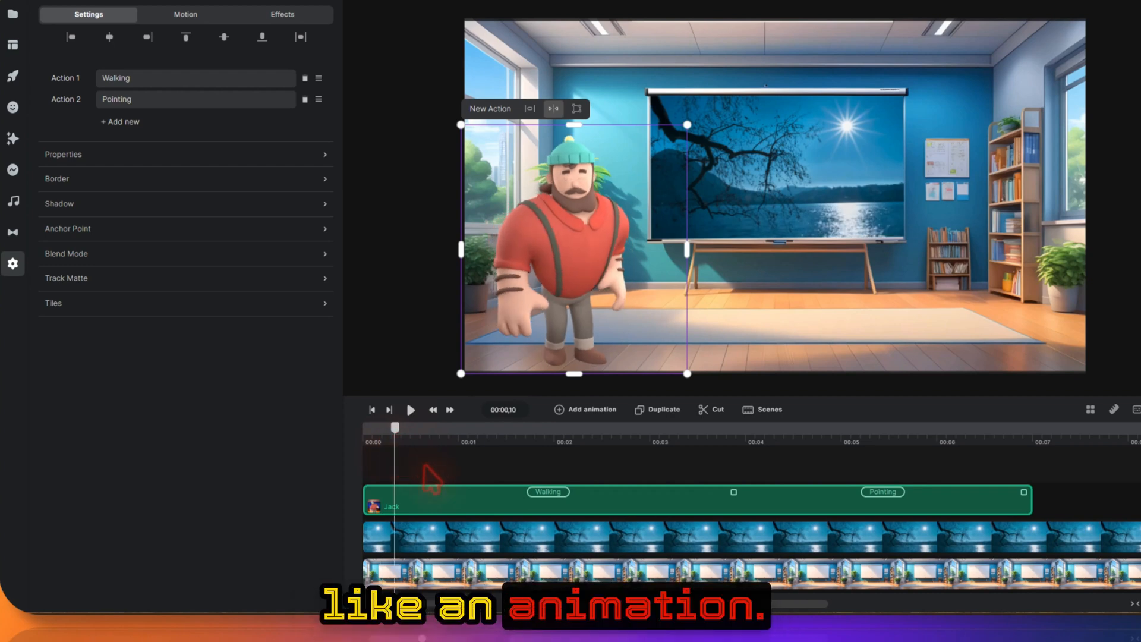
right_click(404, 503)
click(440, 344)
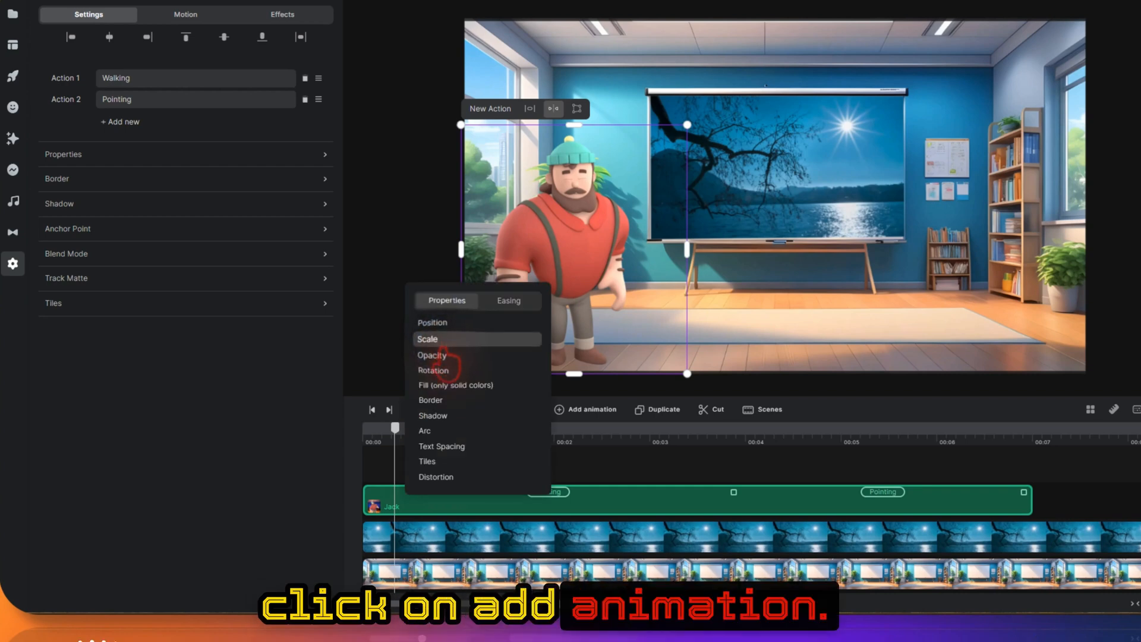
click(453, 322)
click(510, 507)
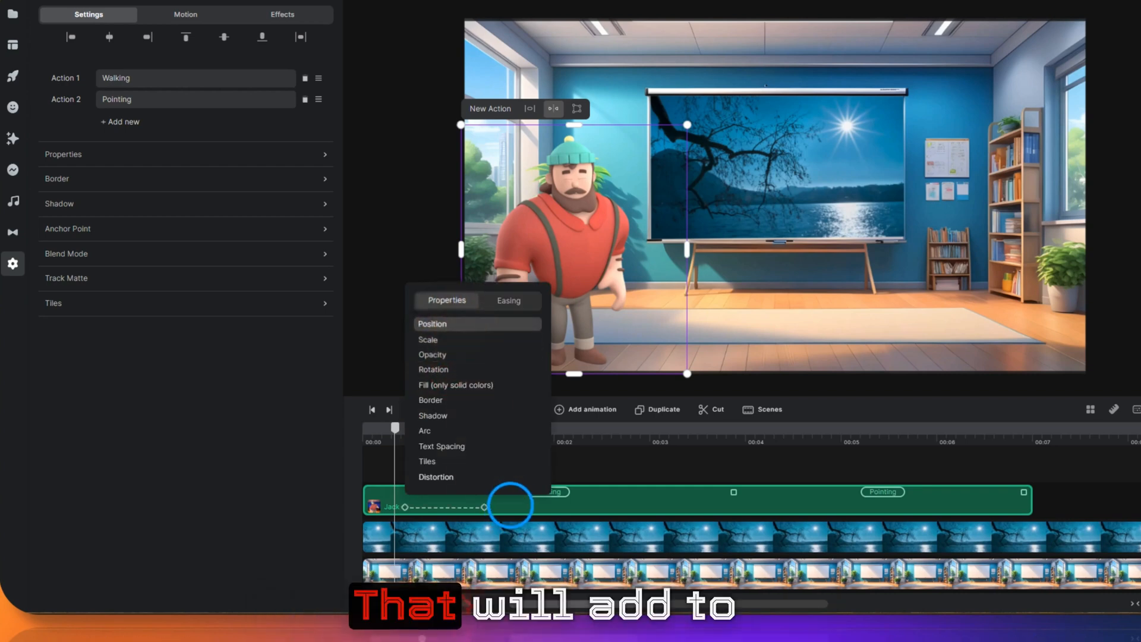
Step: Disable the starting animation of Jack's Walking action
click(608, 458)
click(609, 458)
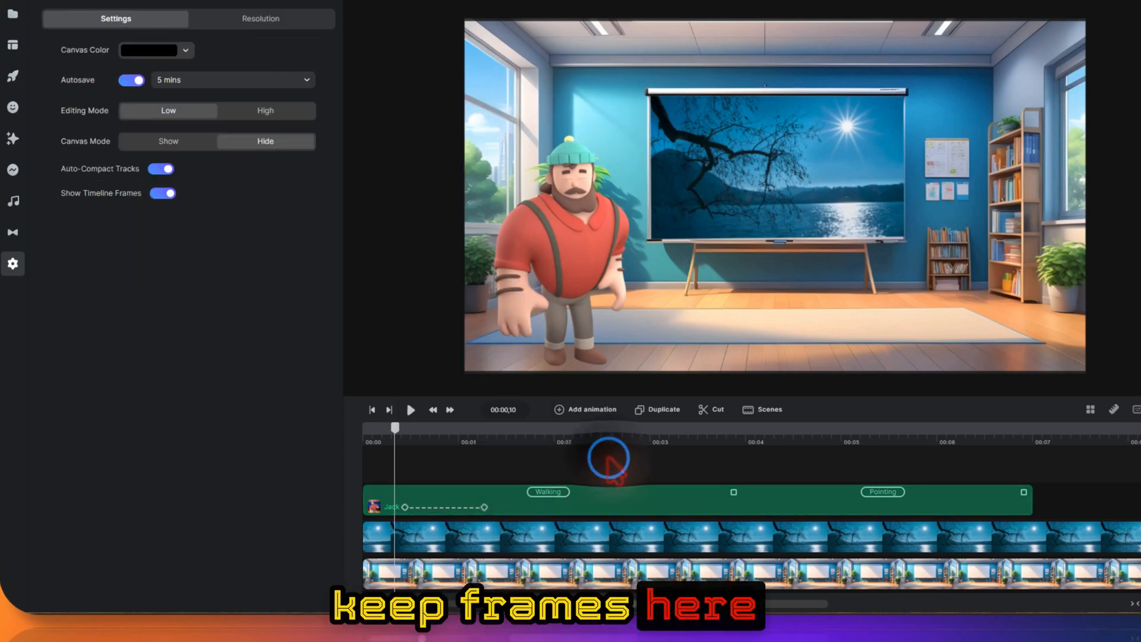
click(362, 441)
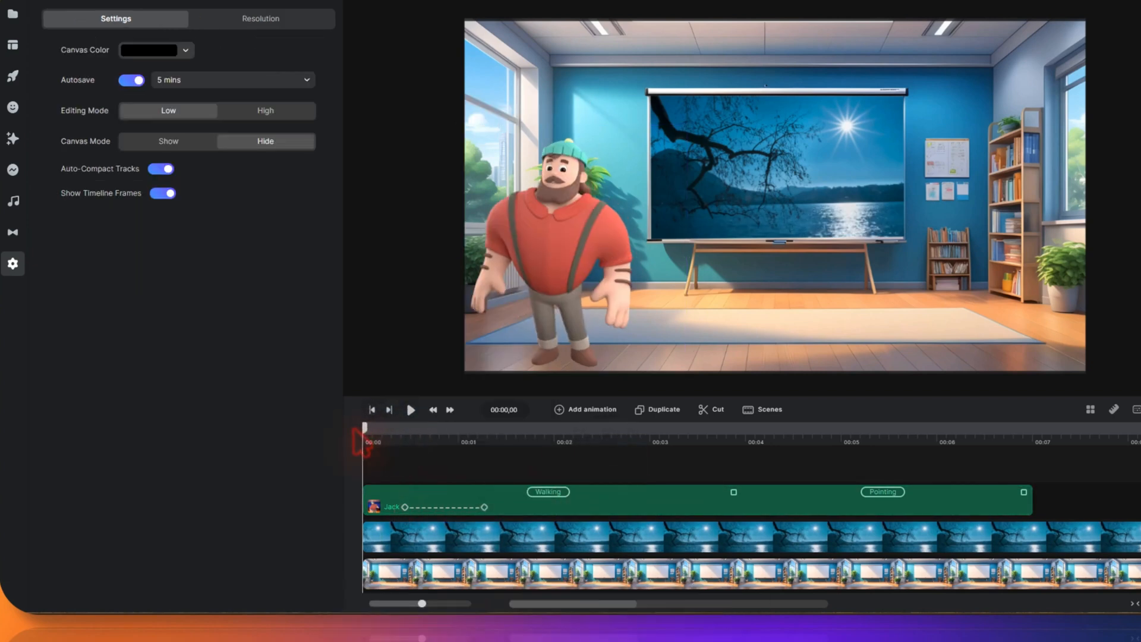
mouse_move(362, 435)
mouse_down()
mouse_move(402, 438)
mouse_move(380, 438)
mouse_up()
click(548, 492)
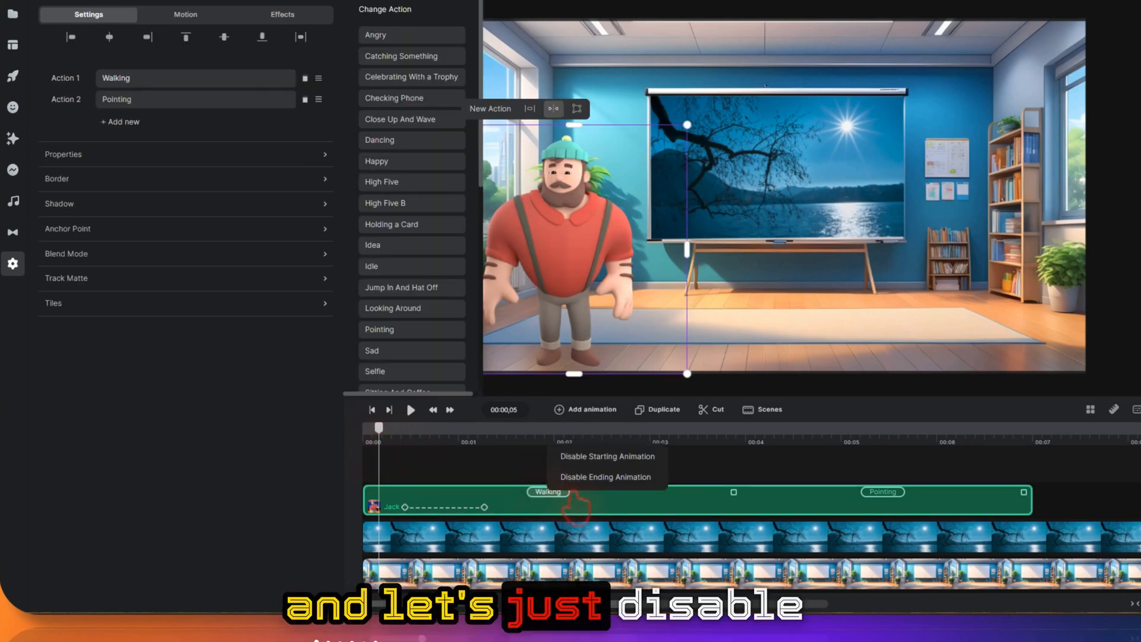
click(585, 456)
click(496, 498)
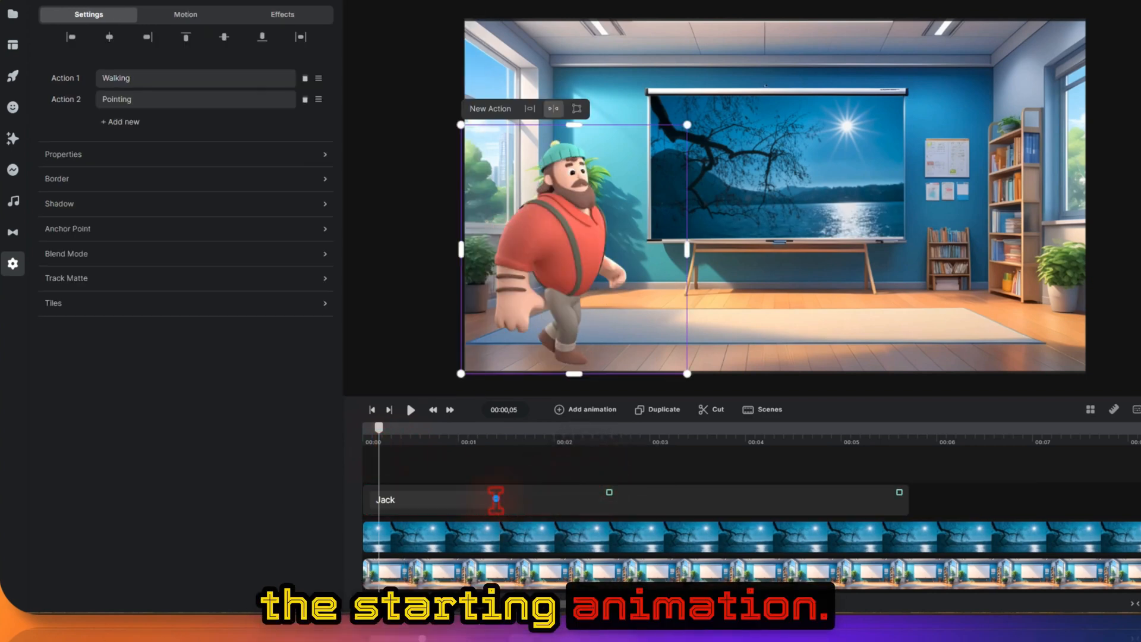
Step: Place Jack outside the office scene beyond its left window at 00:00 as the walk's starting position
click(384, 427)
drag(386, 431, 366, 443)
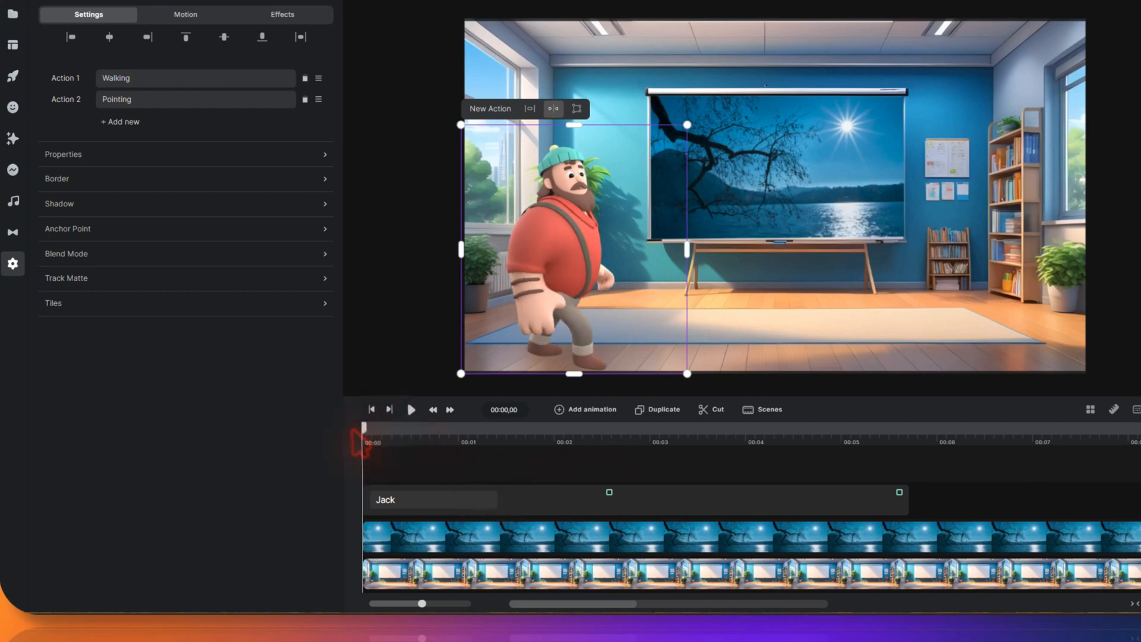
drag(569, 248, 380, 250)
click(530, 383)
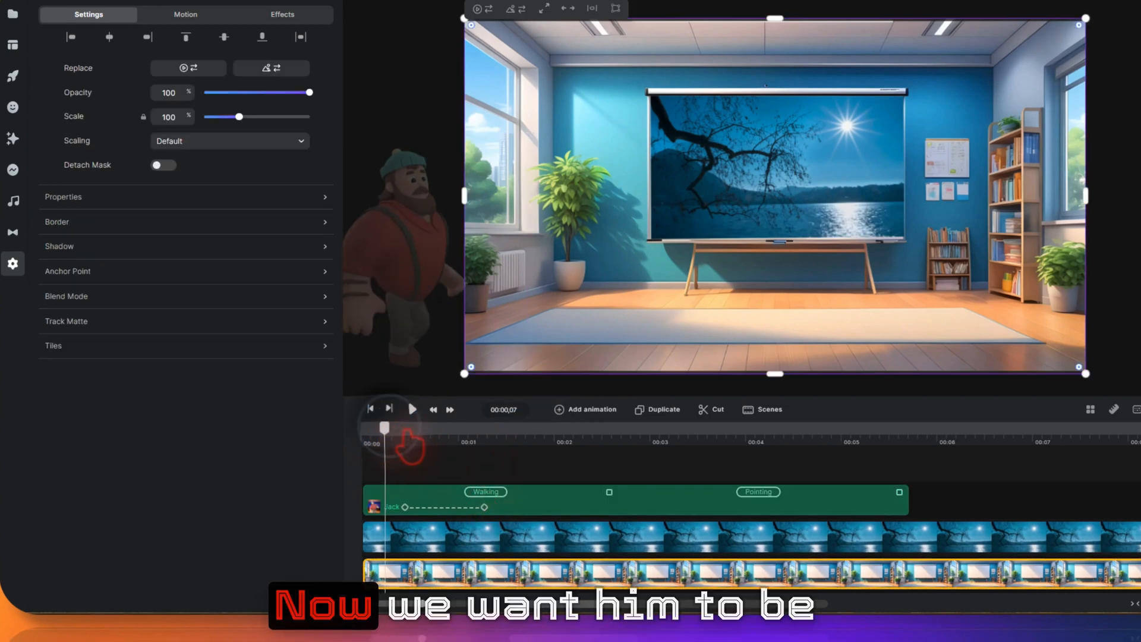
Step: Place Jack in front of the whiteboard's left part at the ending position keyframe and move that keyframe to 00:02,13
drag(406, 433, 482, 437)
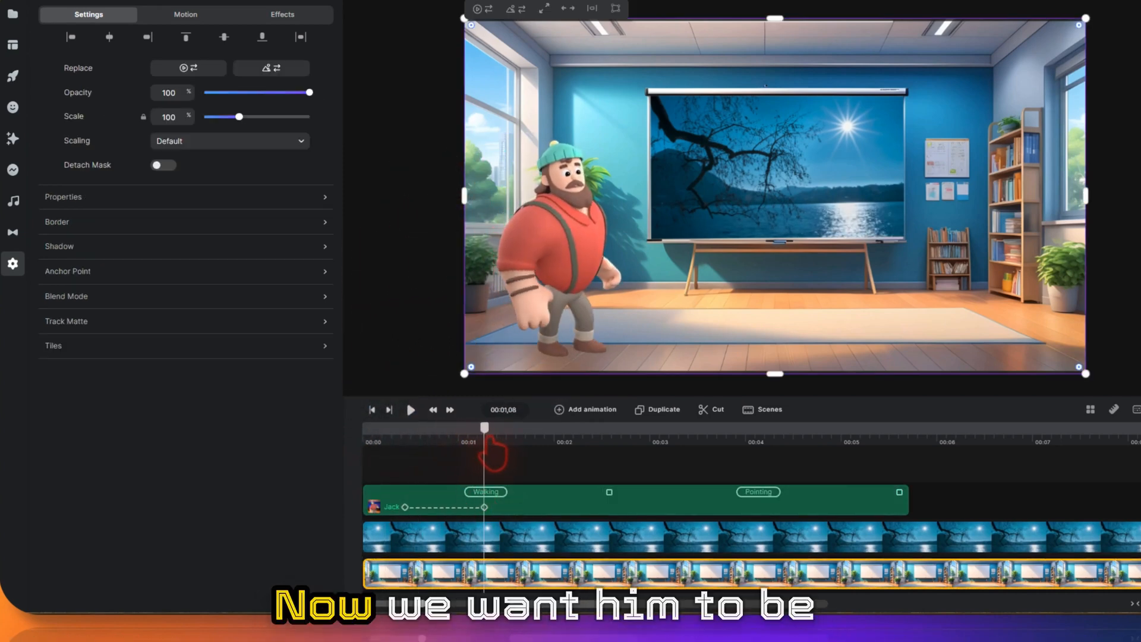
click(570, 230)
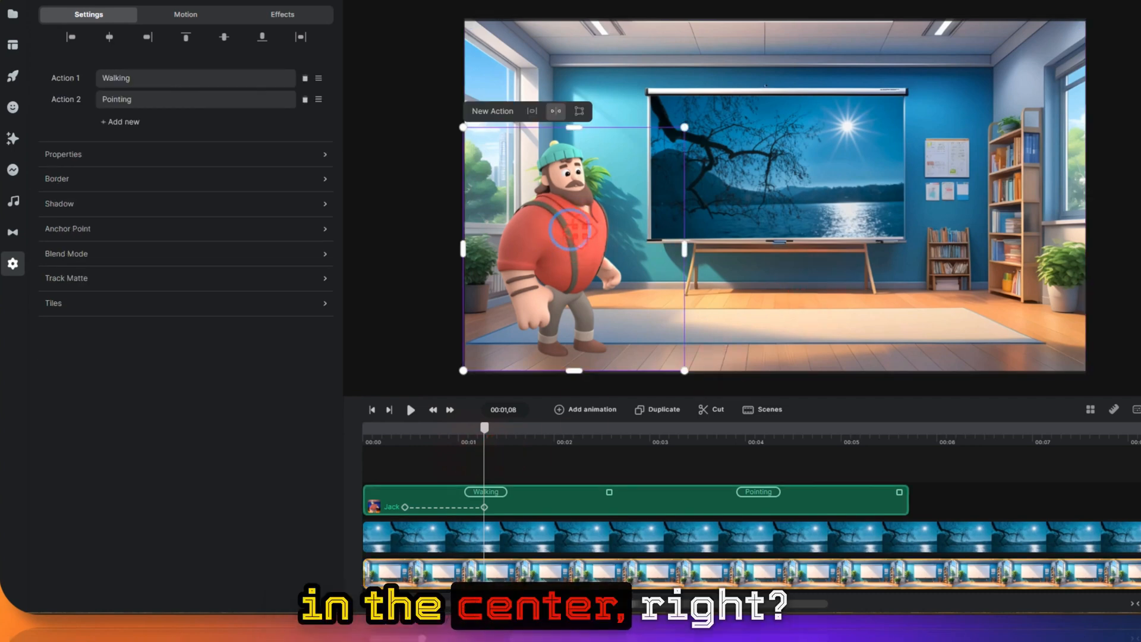
drag(571, 229, 710, 238)
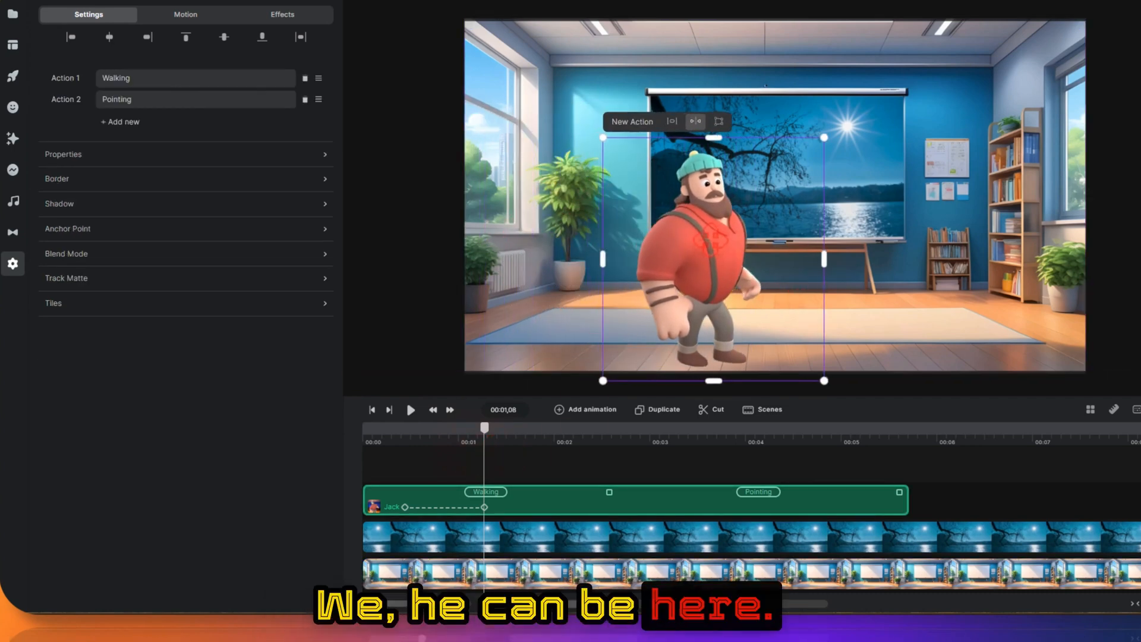
drag(485, 507, 579, 506)
drag(484, 427, 593, 427)
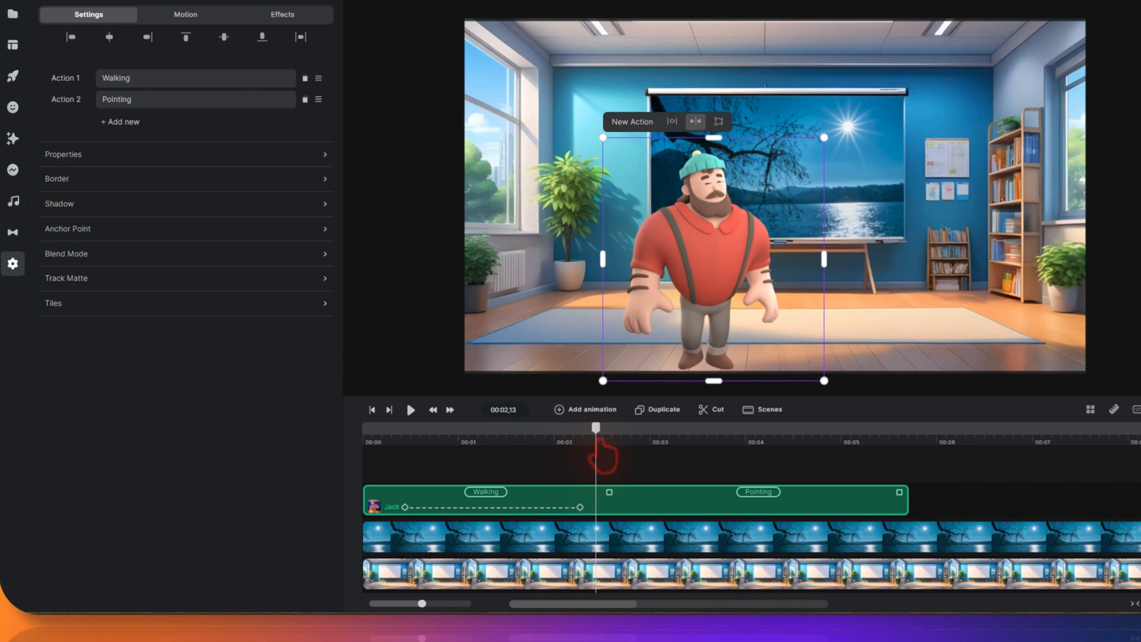
click(580, 506)
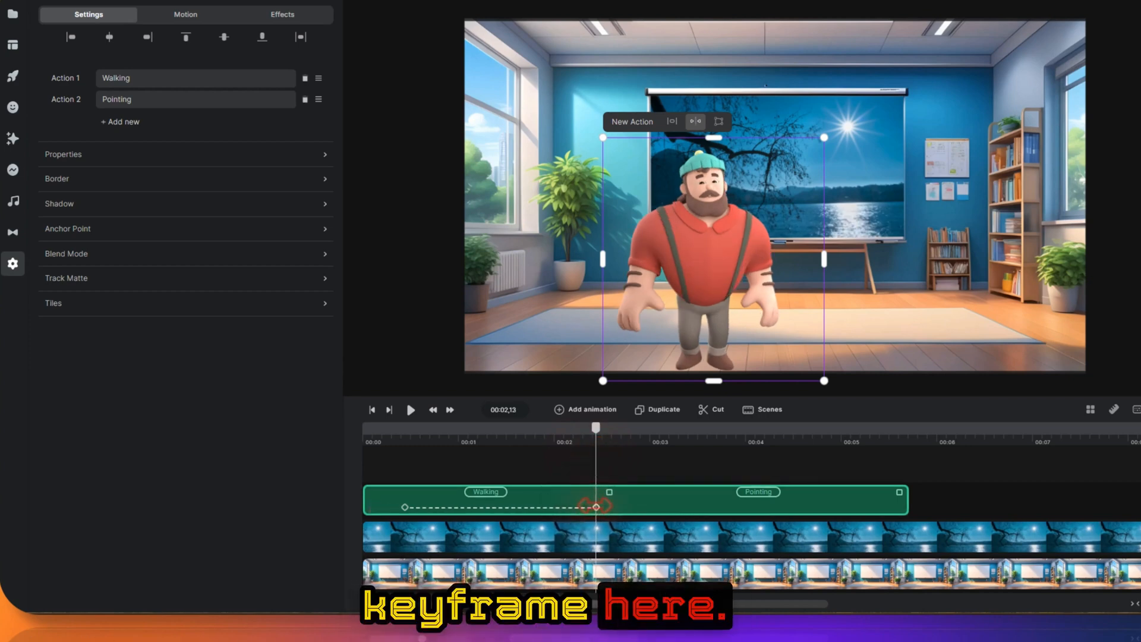
Step: Play Jack's walk into the office from its beginning through the Pointing action to check its speed
click(595, 427)
drag(596, 434, 404, 433)
click(412, 410)
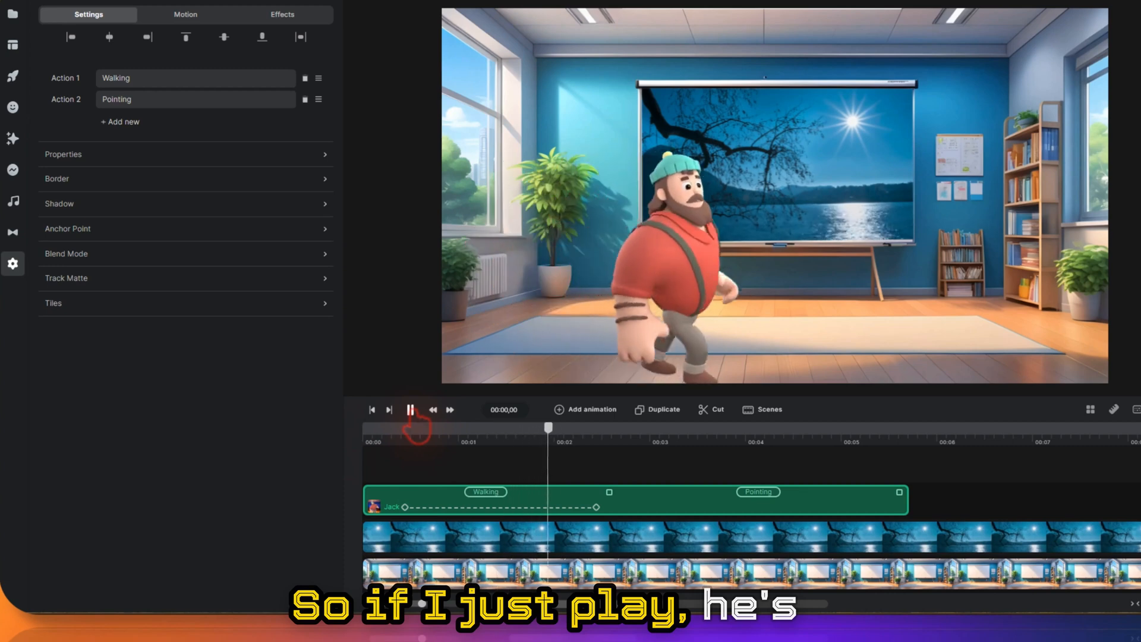
click(411, 410)
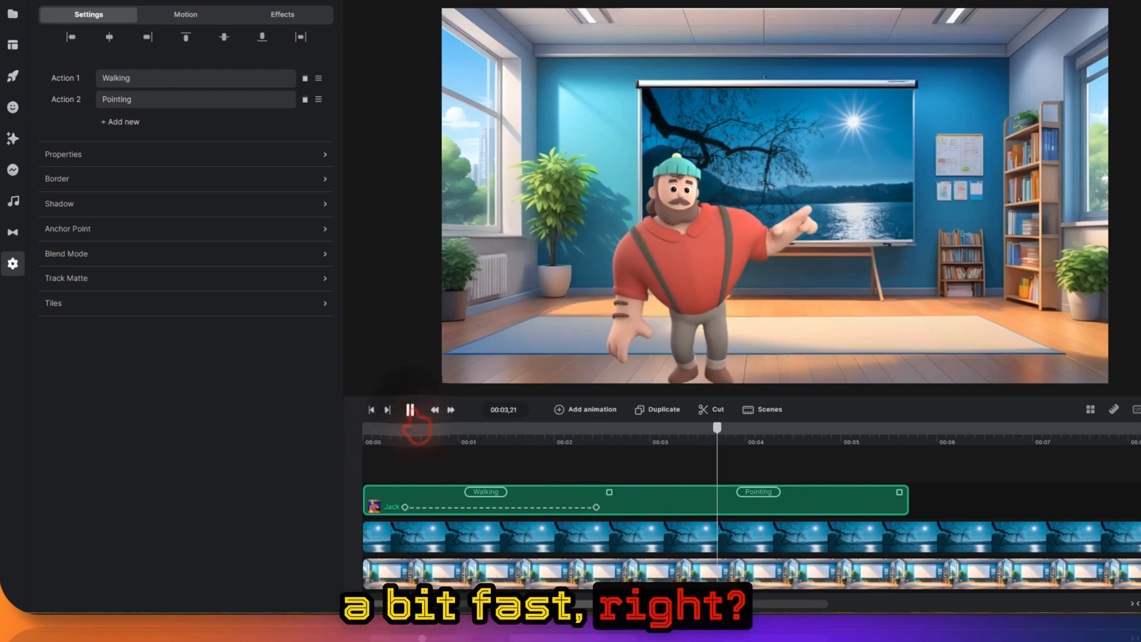
Step: Set the easing of Jack's walk-in position animation to Linear for In & Out, and play it back
click(713, 433)
drag(714, 432, 389, 432)
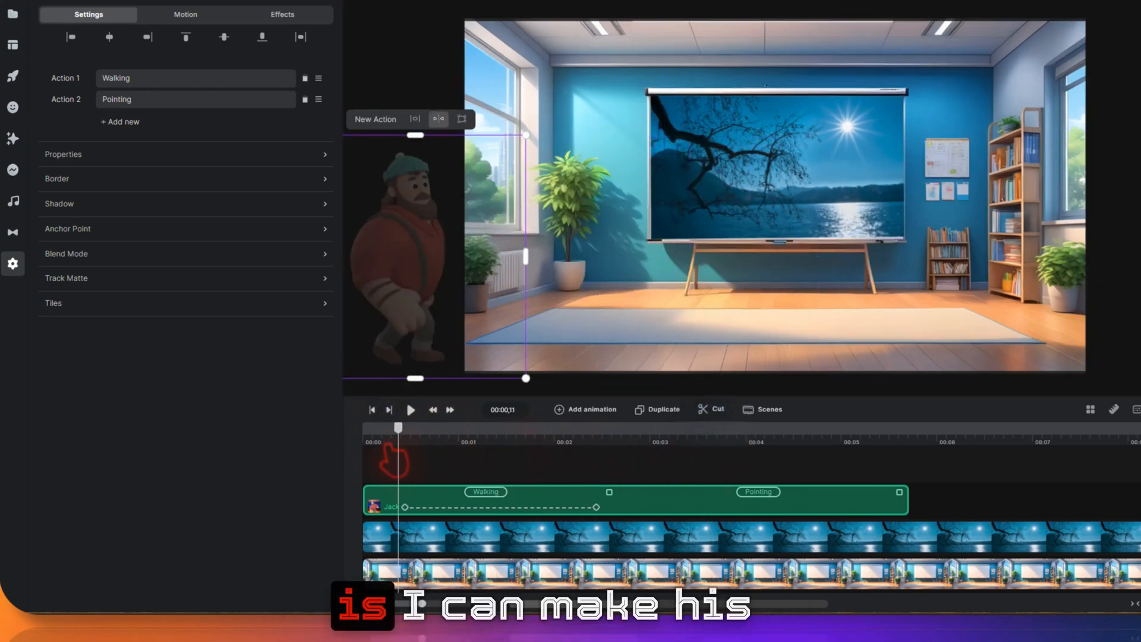
click(458, 507)
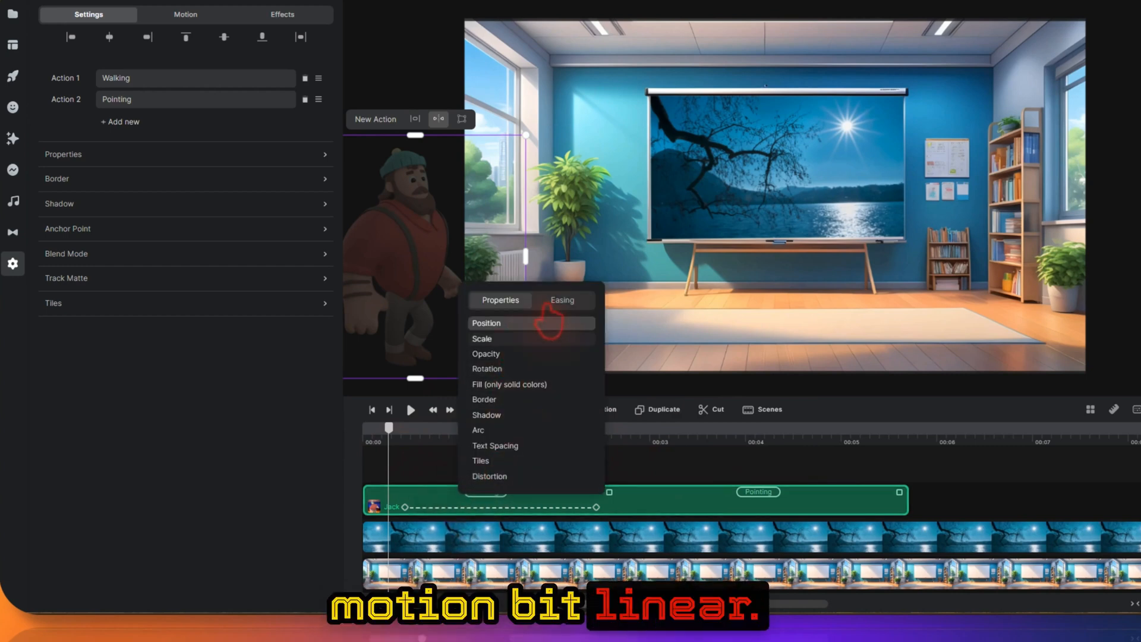
click(564, 302)
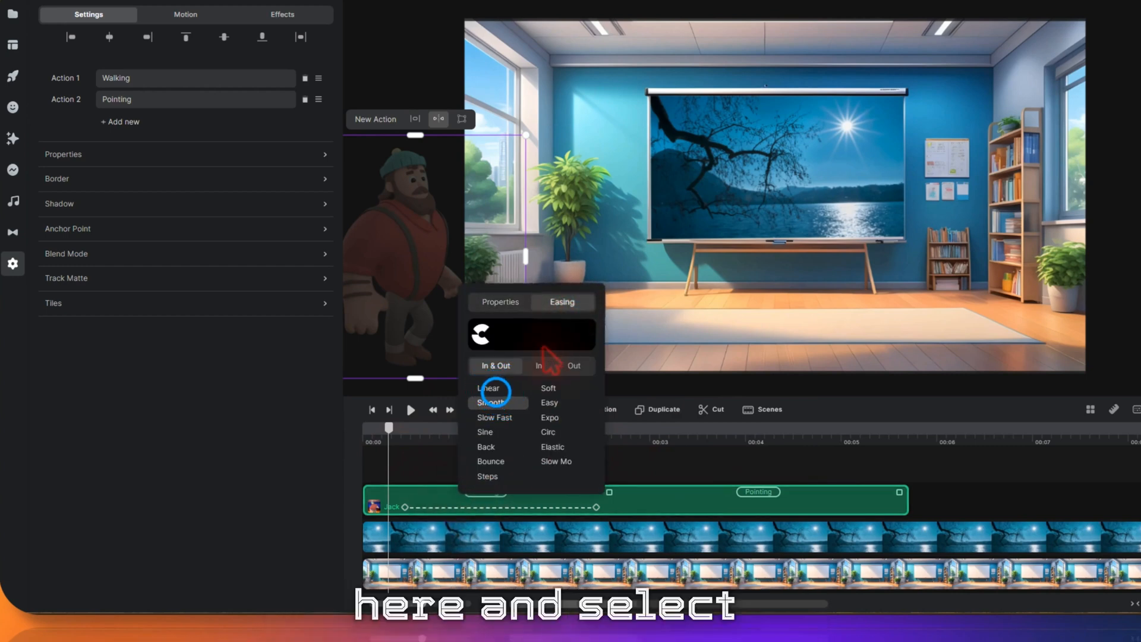
click(489, 388)
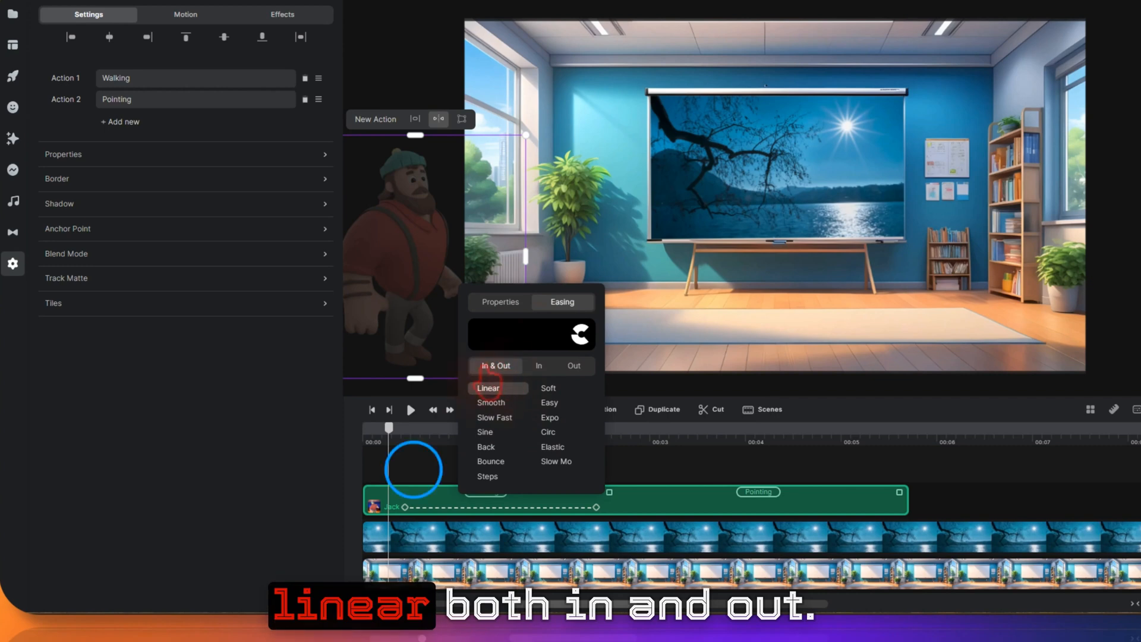
click(413, 466)
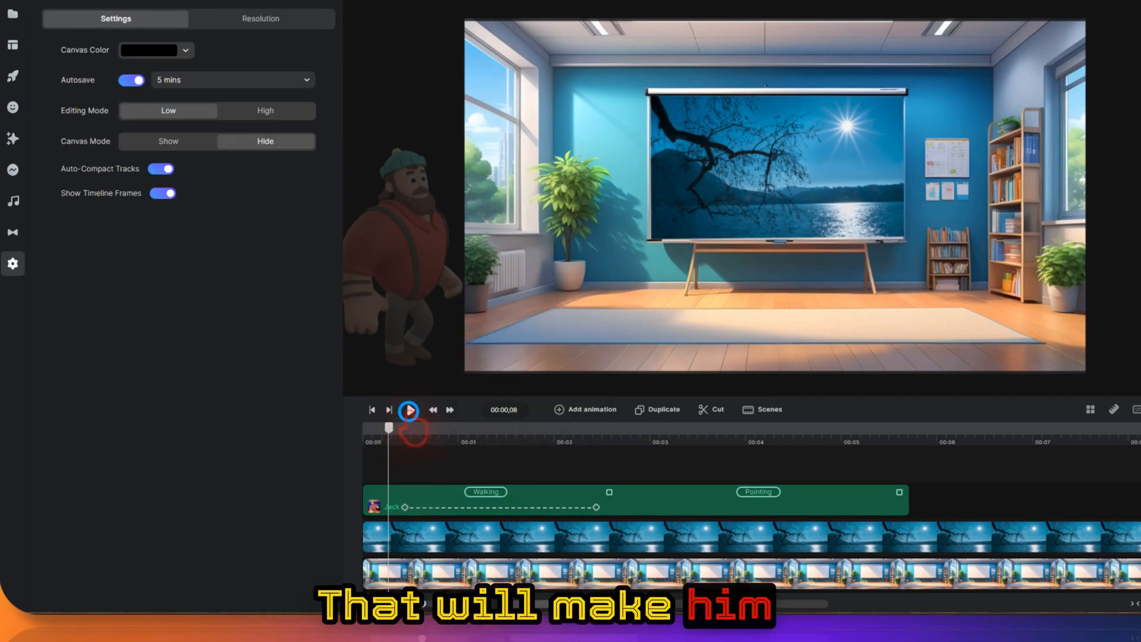
click(409, 410)
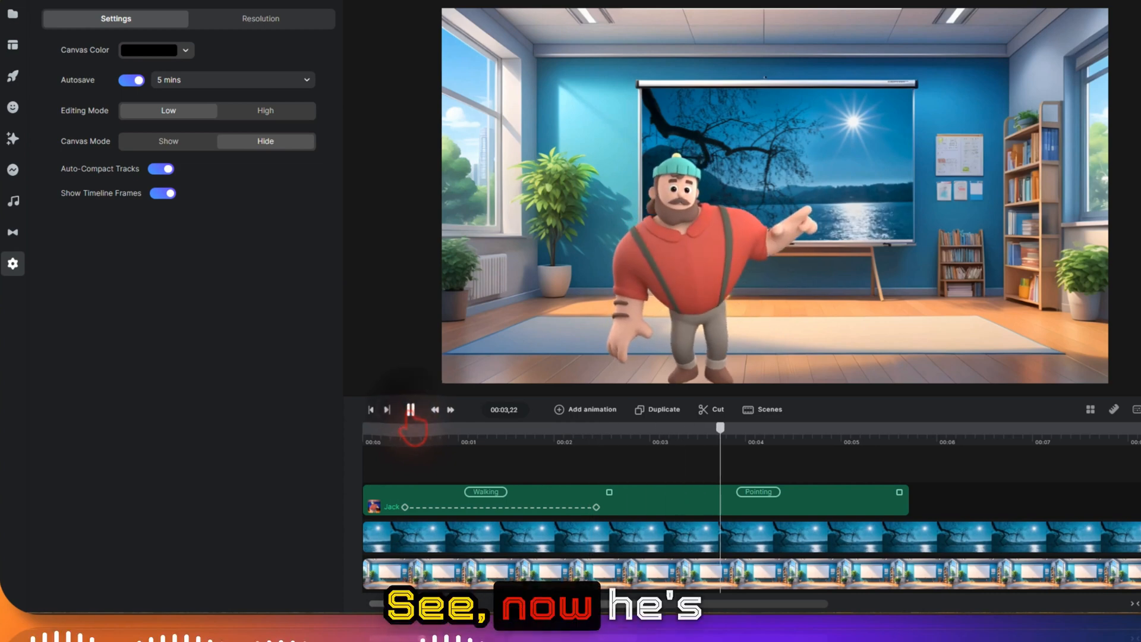
click(410, 413)
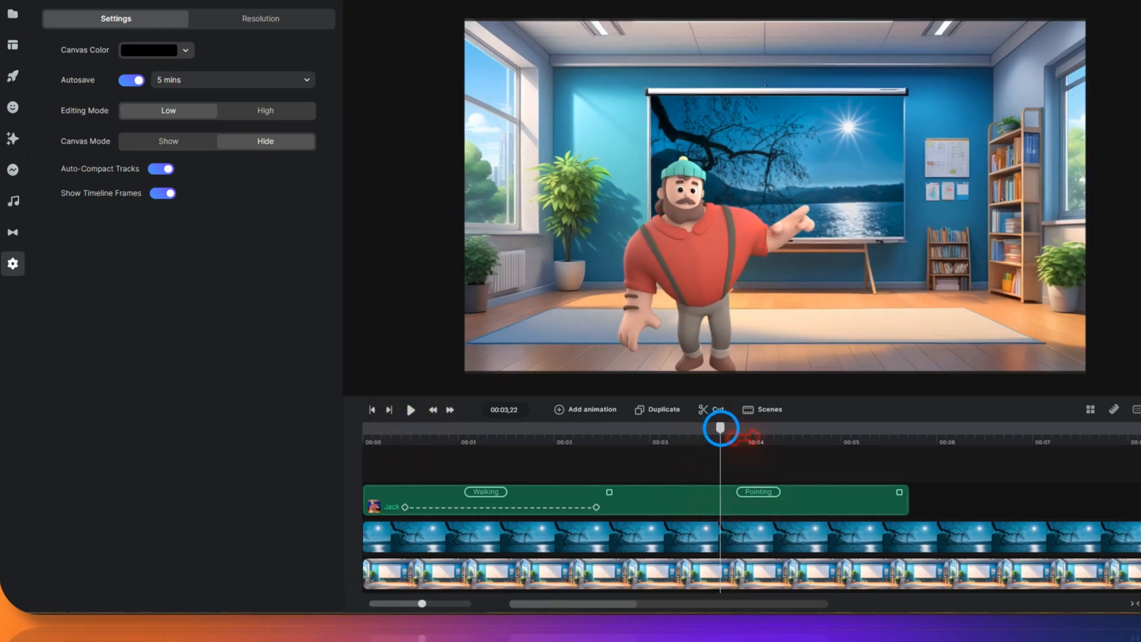
Step: Add Walking as Jack's third action after Pointing
drag(720, 428, 841, 452)
click(853, 508)
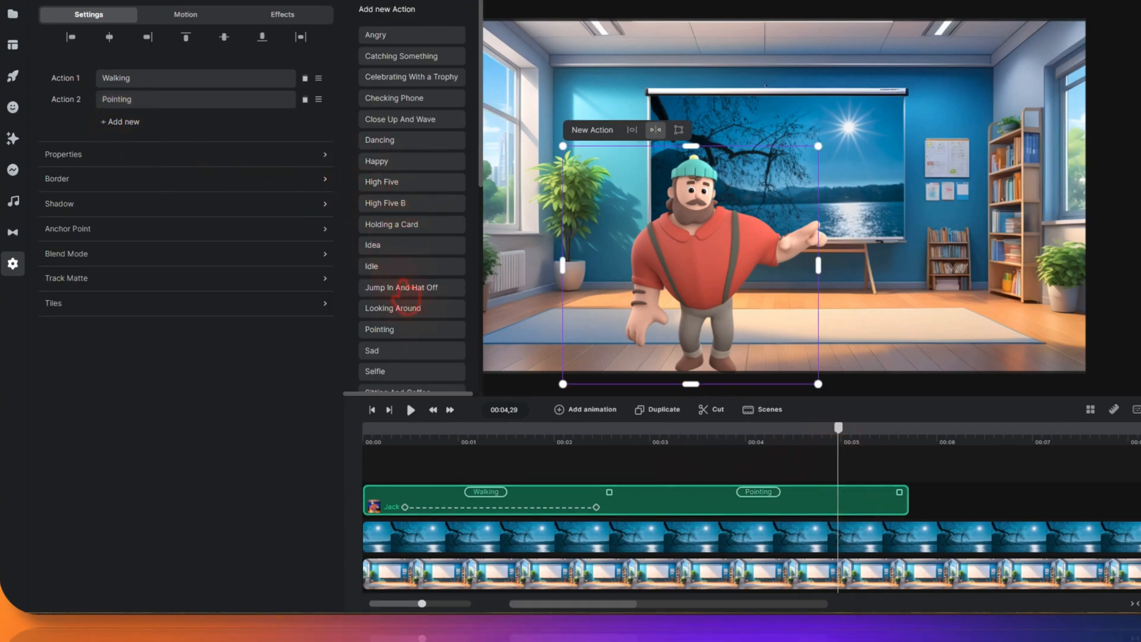
scroll(395, 273, down, 10)
click(386, 185)
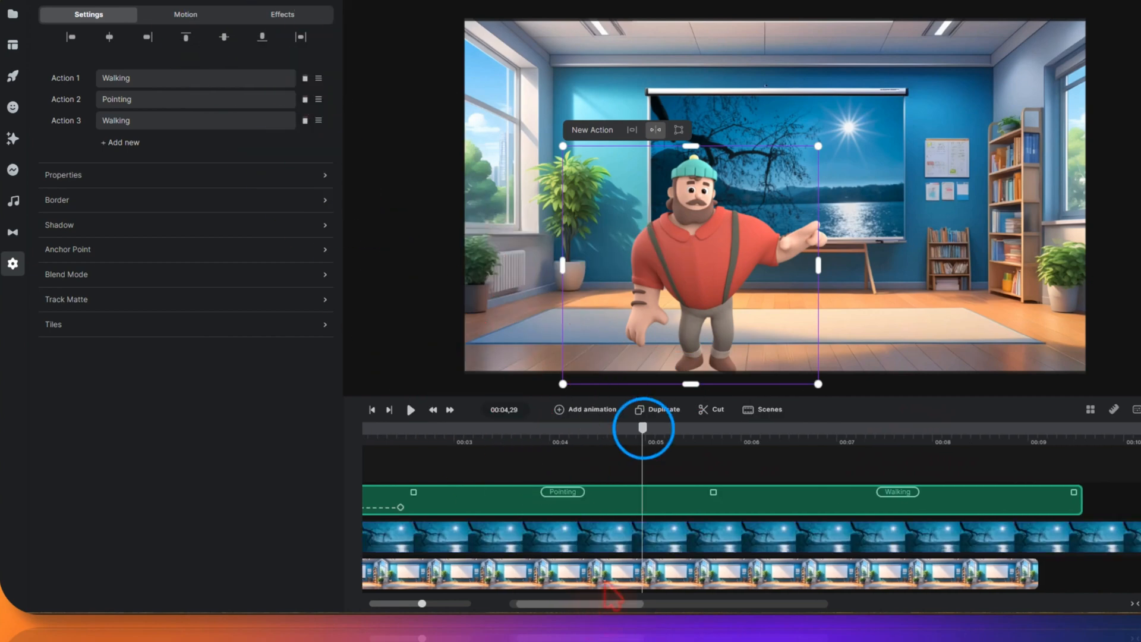
Step: Add a second Position animation with Linear In & Out easing to Jack's clip at about 00:06,06
drag(645, 440, 766, 458)
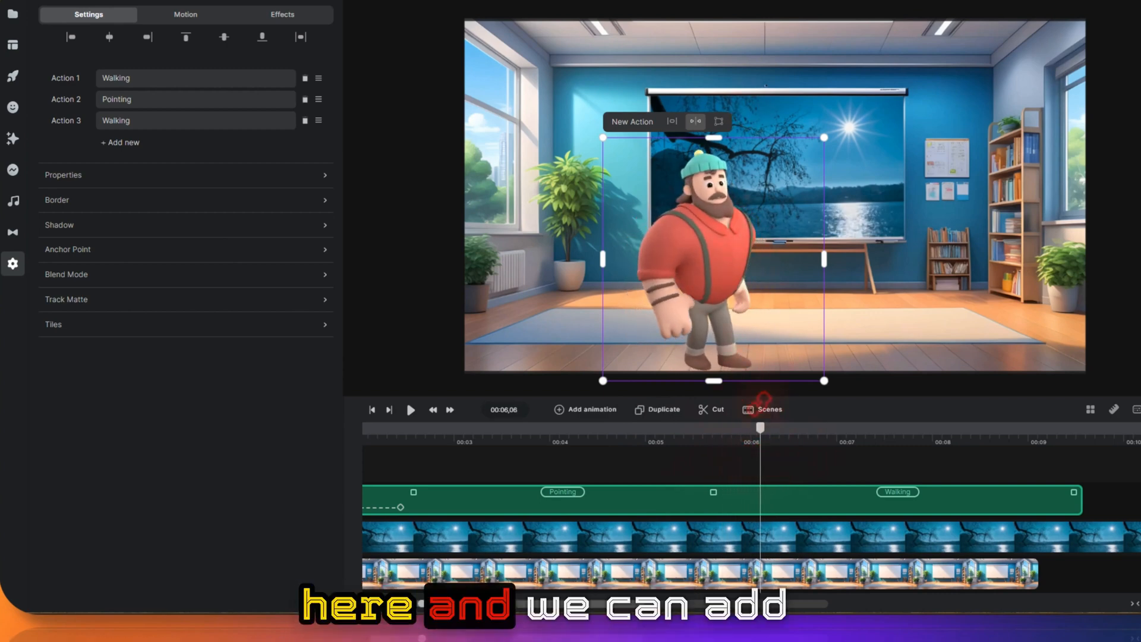
right_click(772, 503)
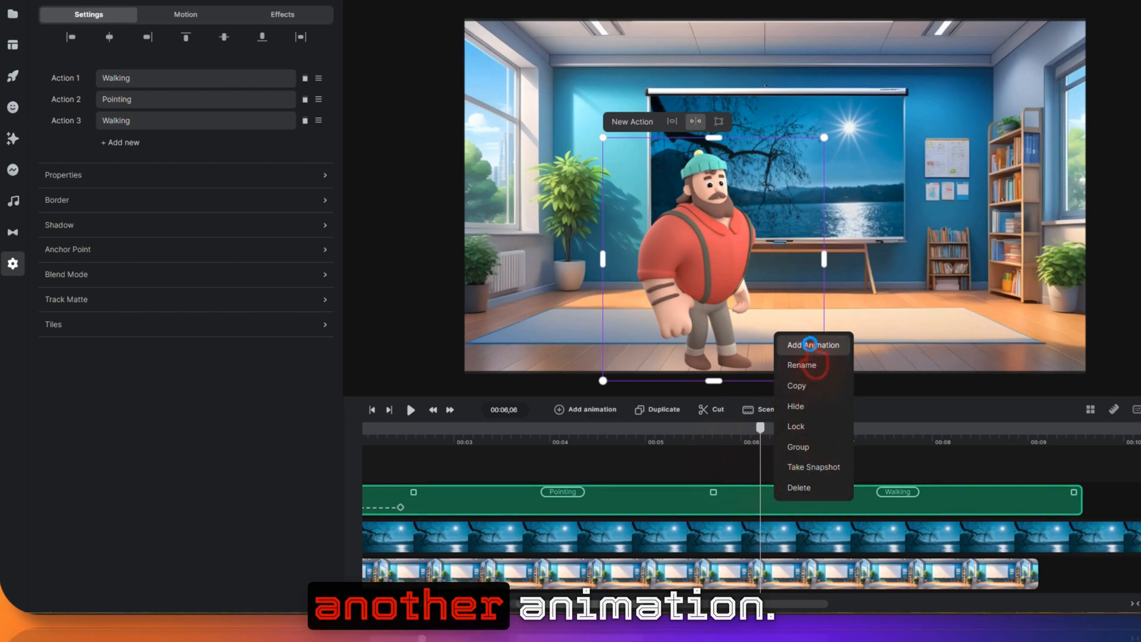
click(810, 345)
click(811, 387)
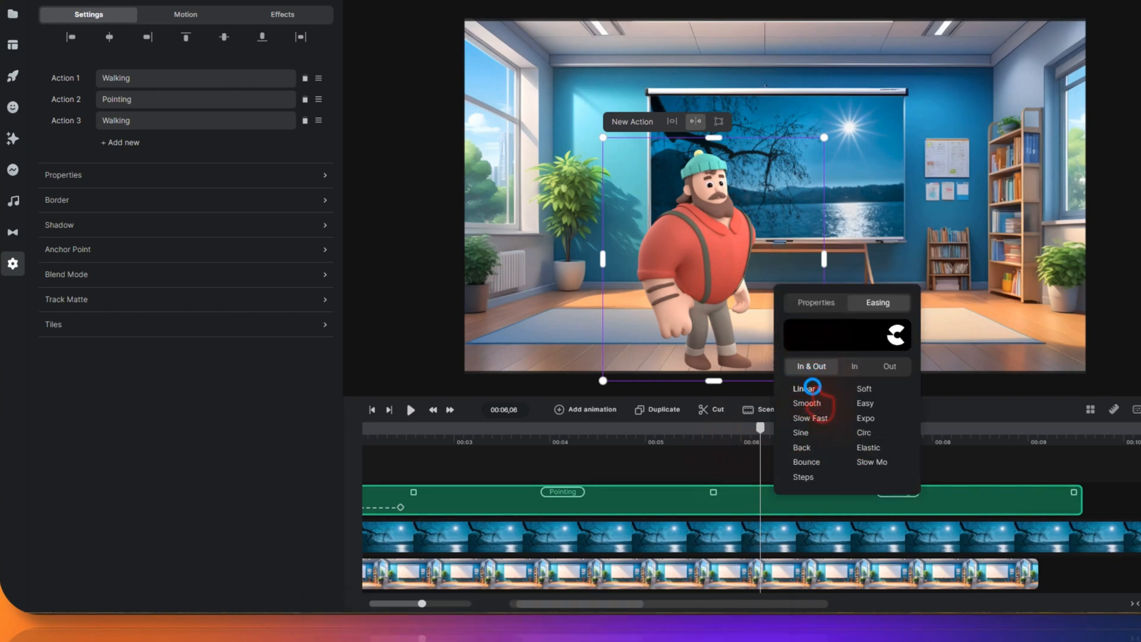
click(812, 388)
click(816, 302)
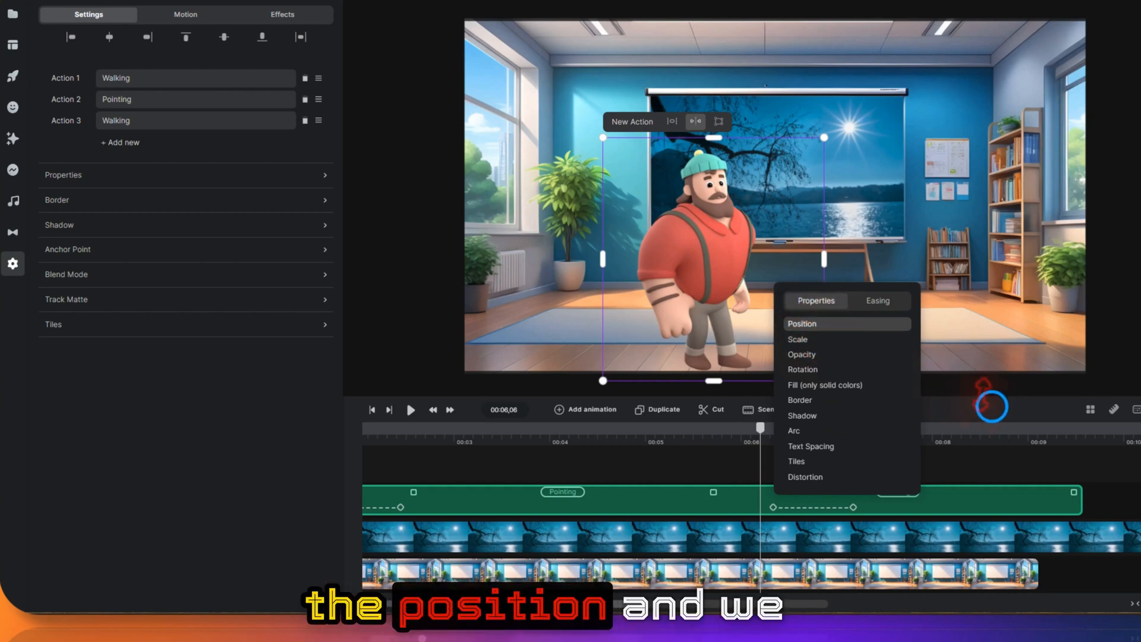
Step: Extend the office background clip to about 9.7 seconds, just past the end of Jack's clip
click(763, 428)
drag(763, 429, 1019, 431)
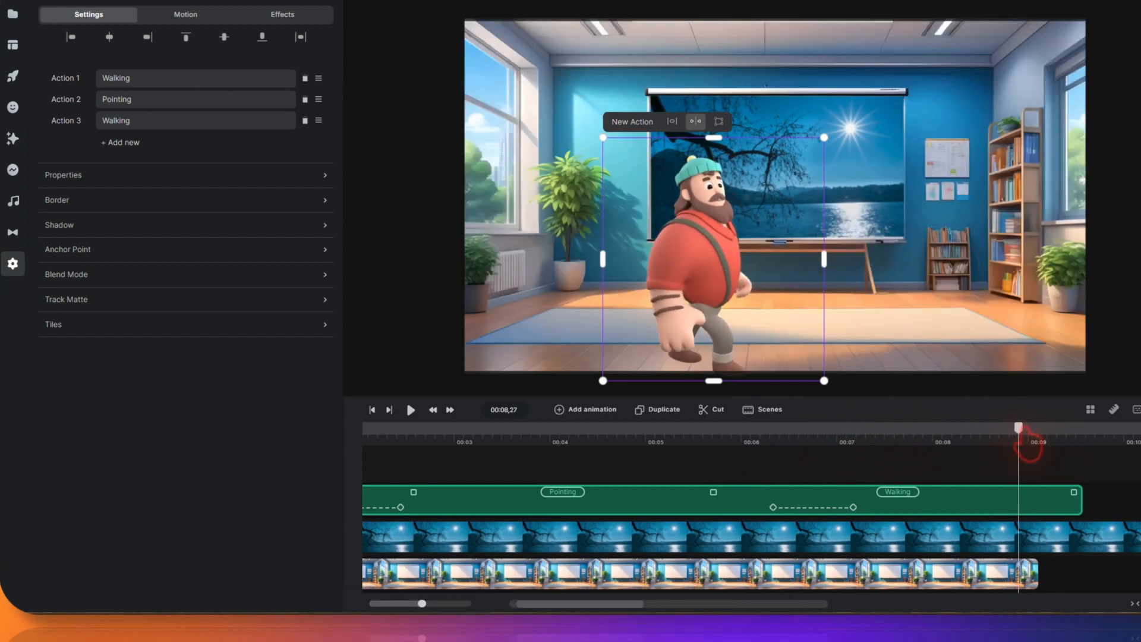
drag(1032, 574, 1099, 572)
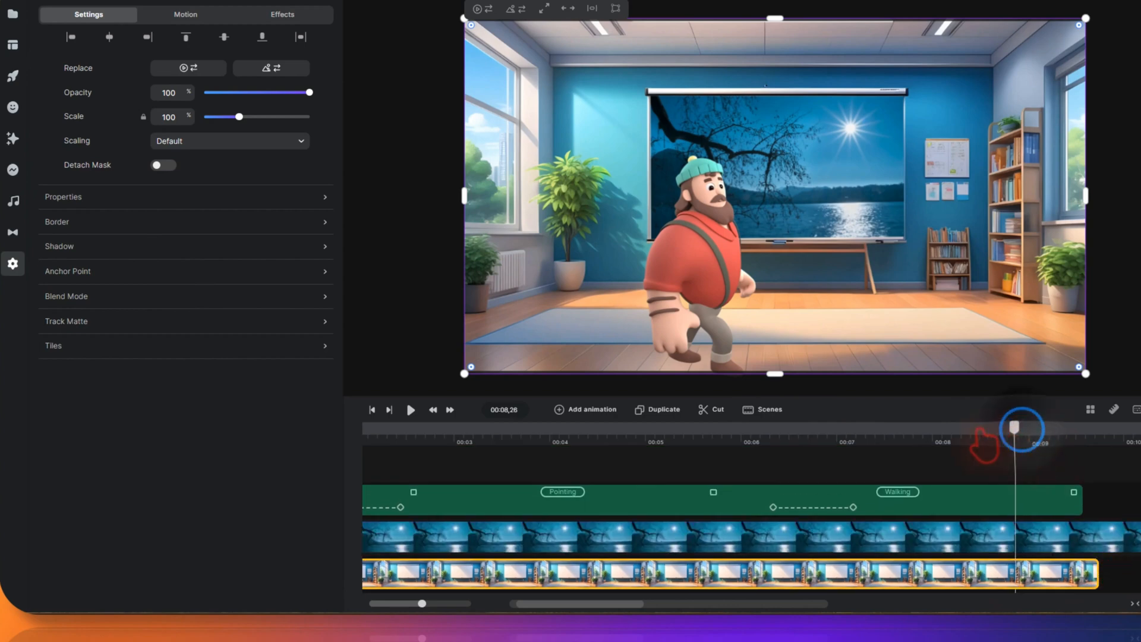
Step: Lengthen Jack's second position animation by moving its ending keyframe to about 00:09
drag(981, 433, 865, 436)
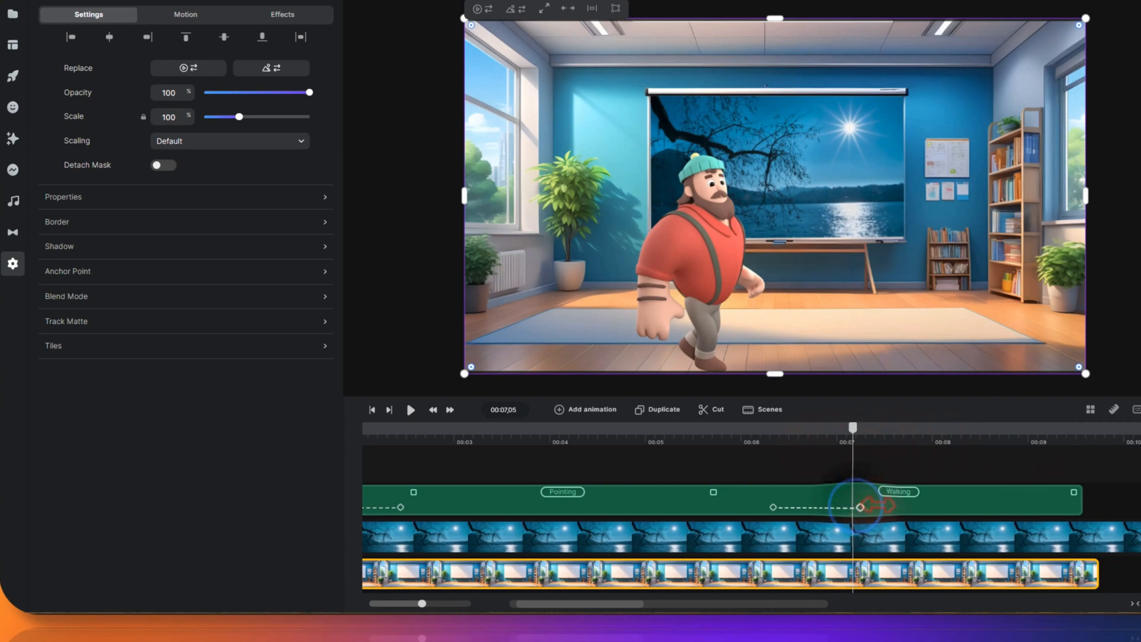
drag(860, 507, 1058, 505)
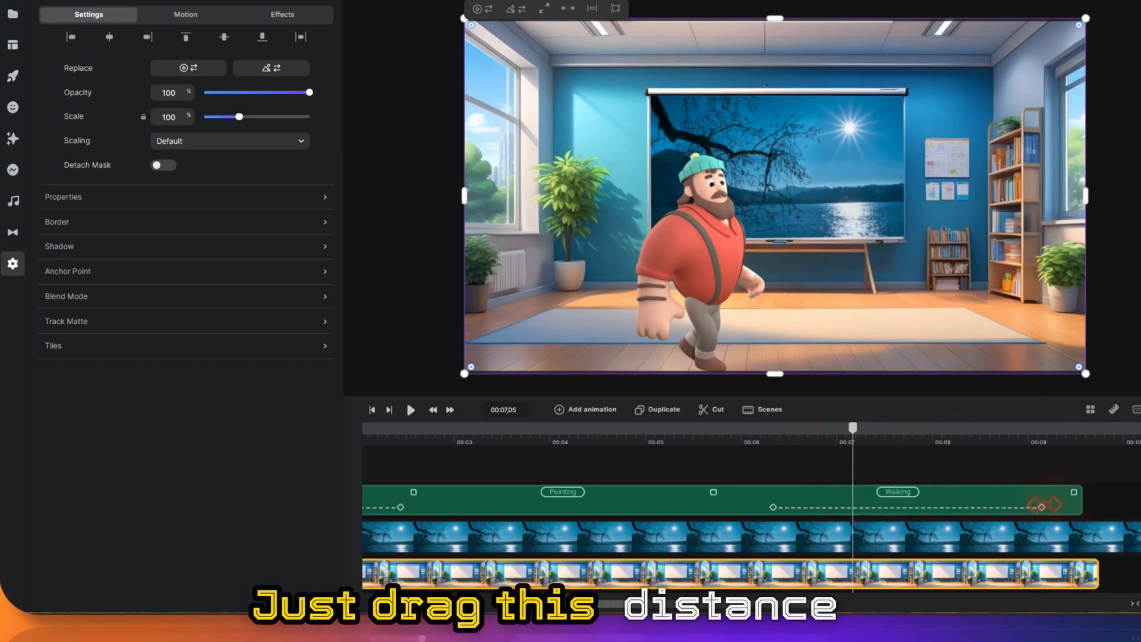
click(852, 433)
drag(852, 432, 786, 434)
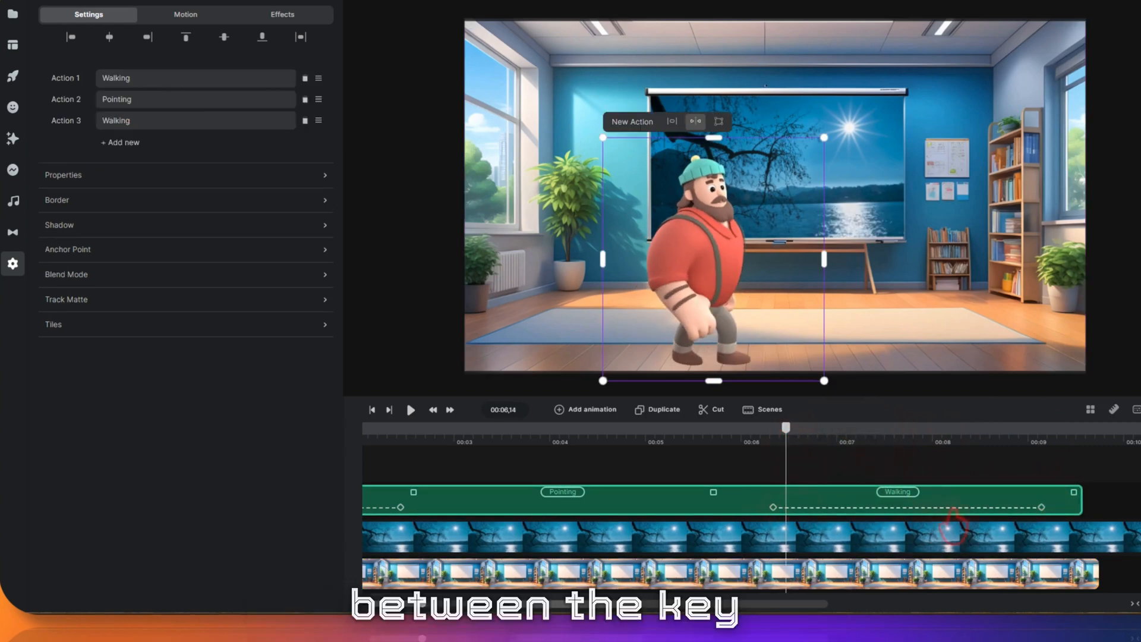
Step: At about 00:09,06, move Jack out past the right edge of the scene and play the scene from the start
click(786, 433)
click(789, 430)
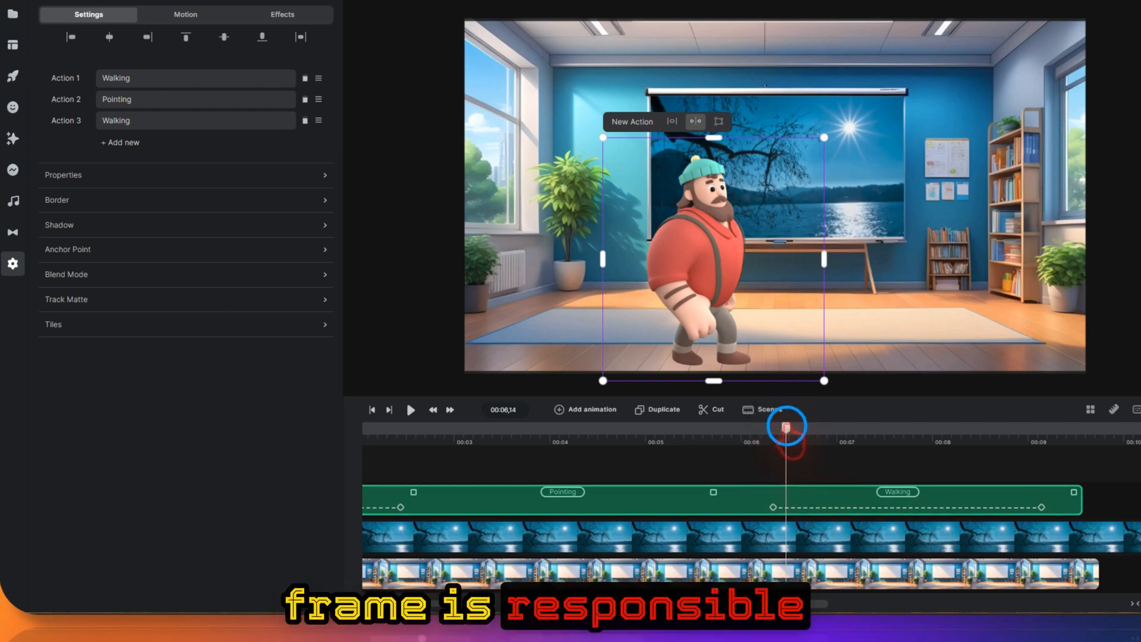
drag(791, 432, 1048, 445)
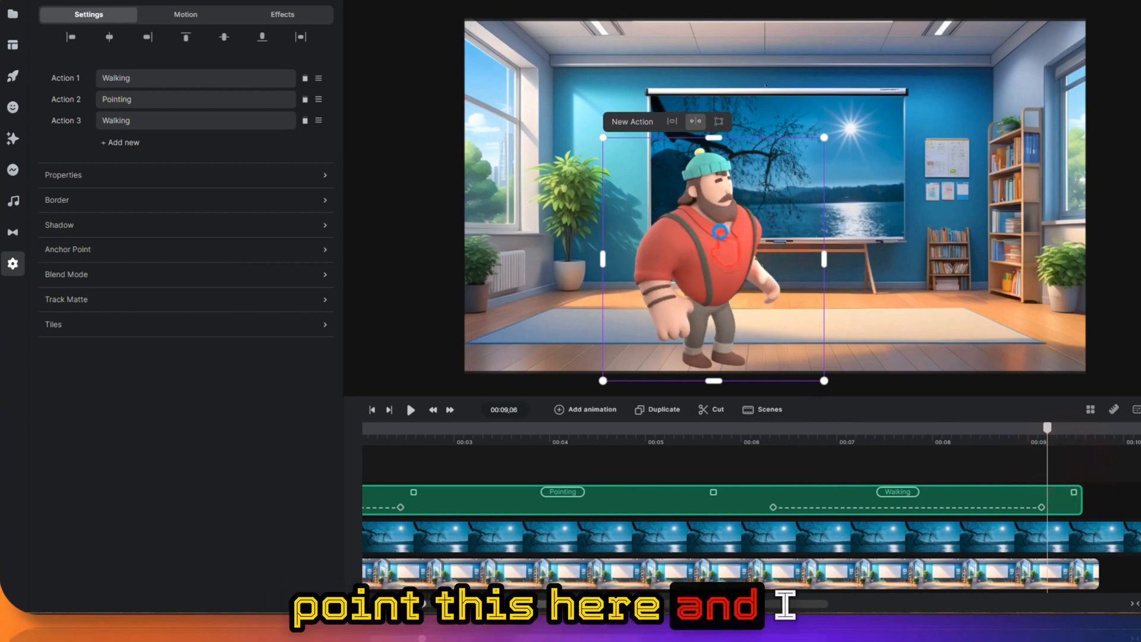
drag(719, 231, 1138, 244)
drag(1043, 428, 264, 501)
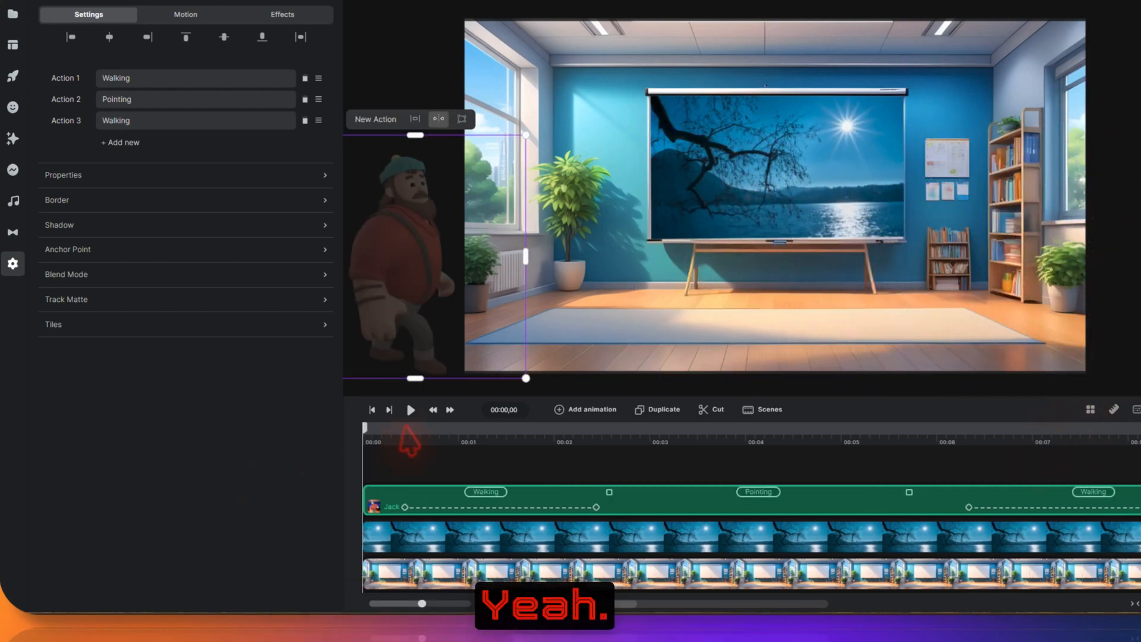
click(411, 410)
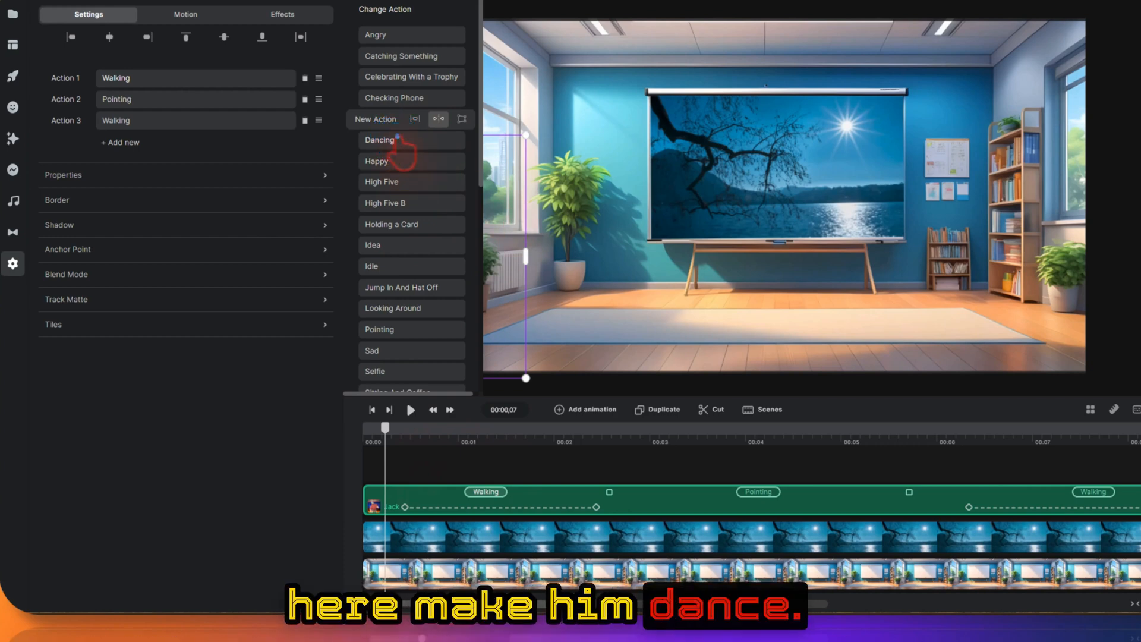
Step: Change Jack's first action to Dancing, move him into the room at 00:00,07, and preview the playback
click(396, 146)
drag(493, 238, 740, 215)
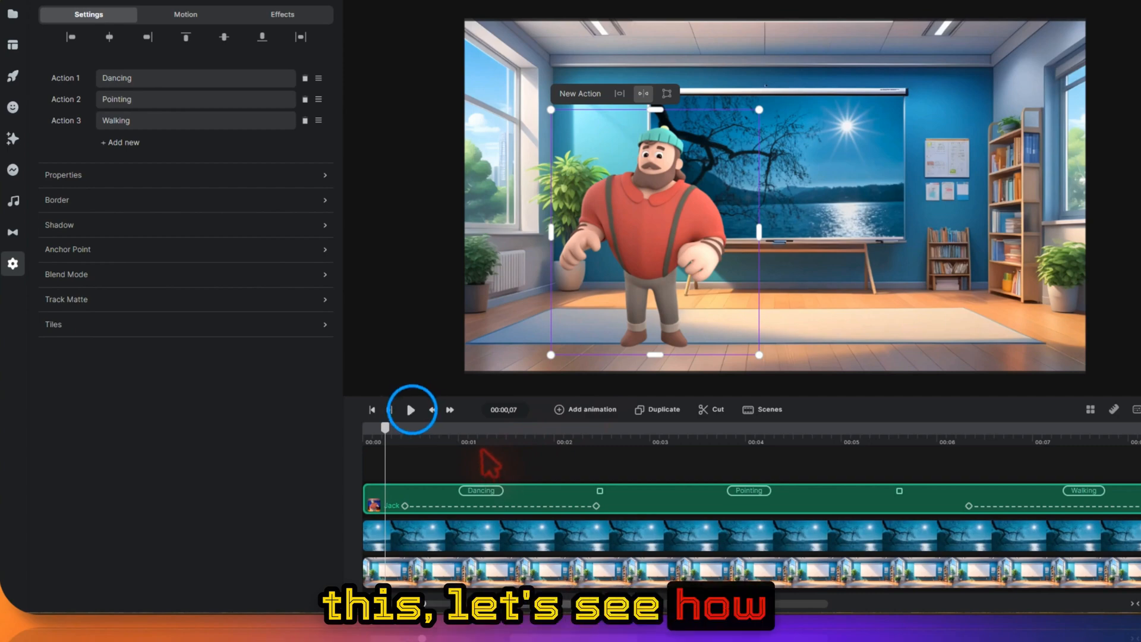
click(412, 409)
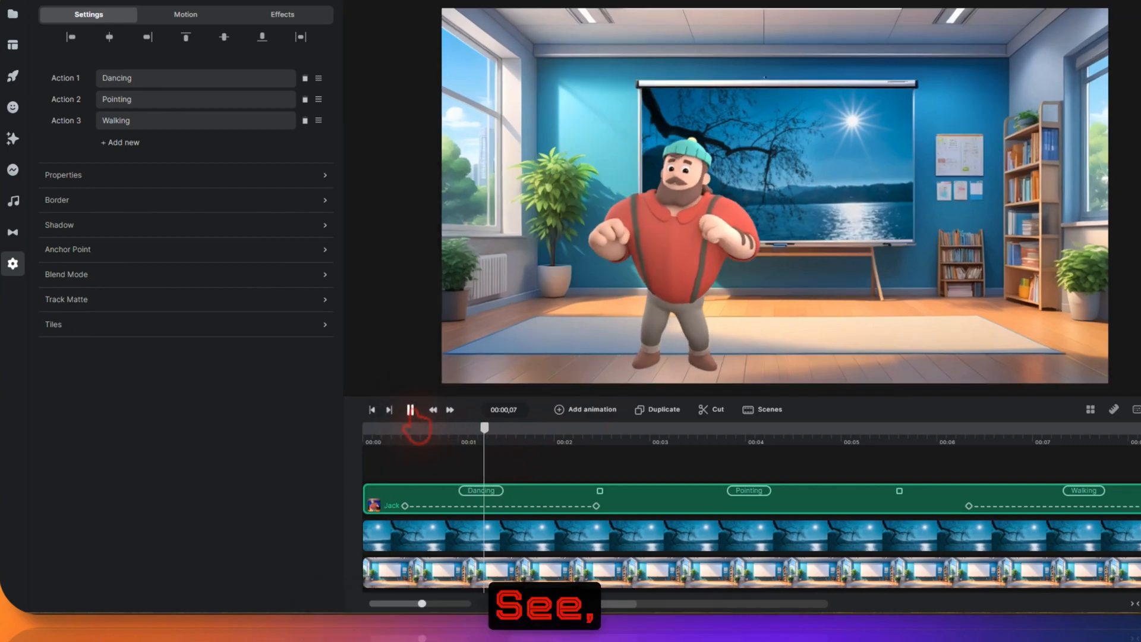
click(411, 409)
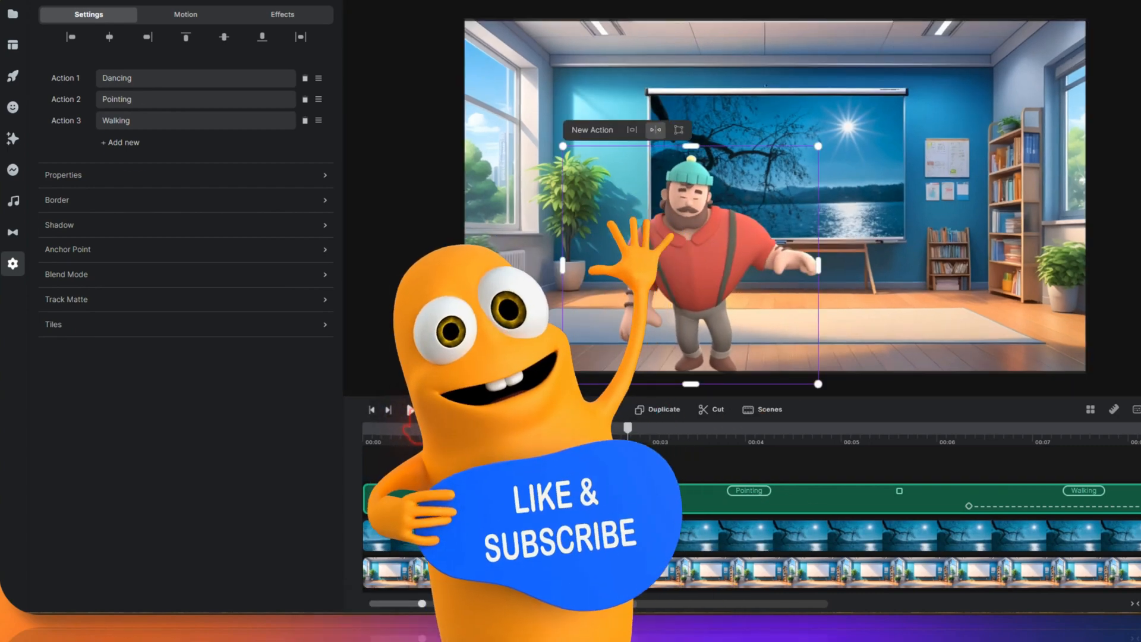
Step: Change Jack's first action to High Five and preview it from about 00:00,21
click(166, 77)
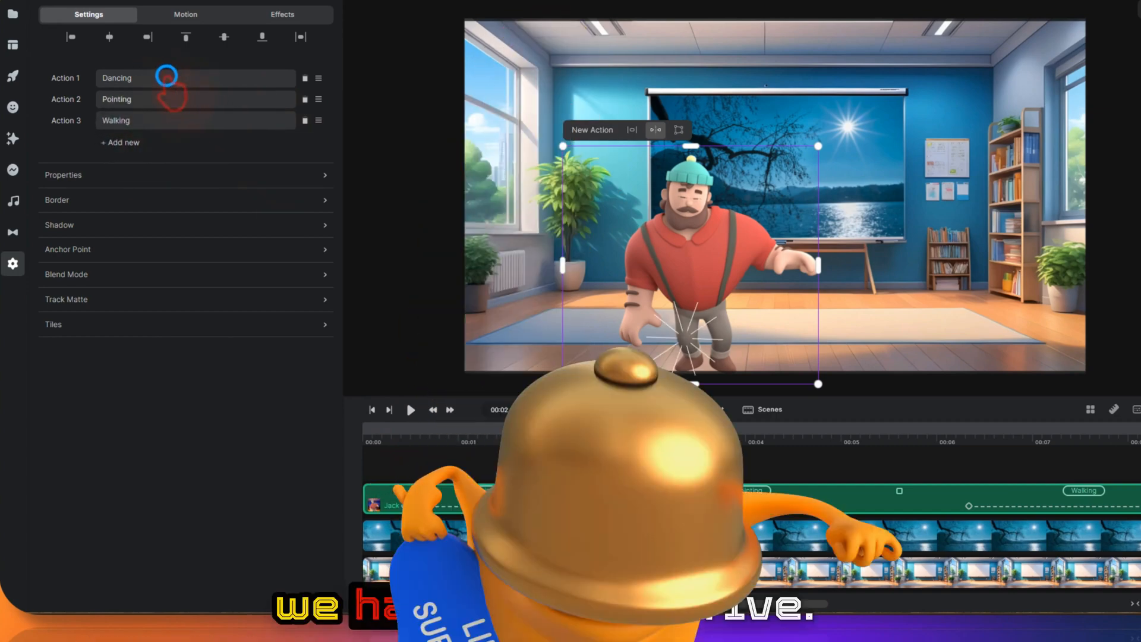
click(395, 180)
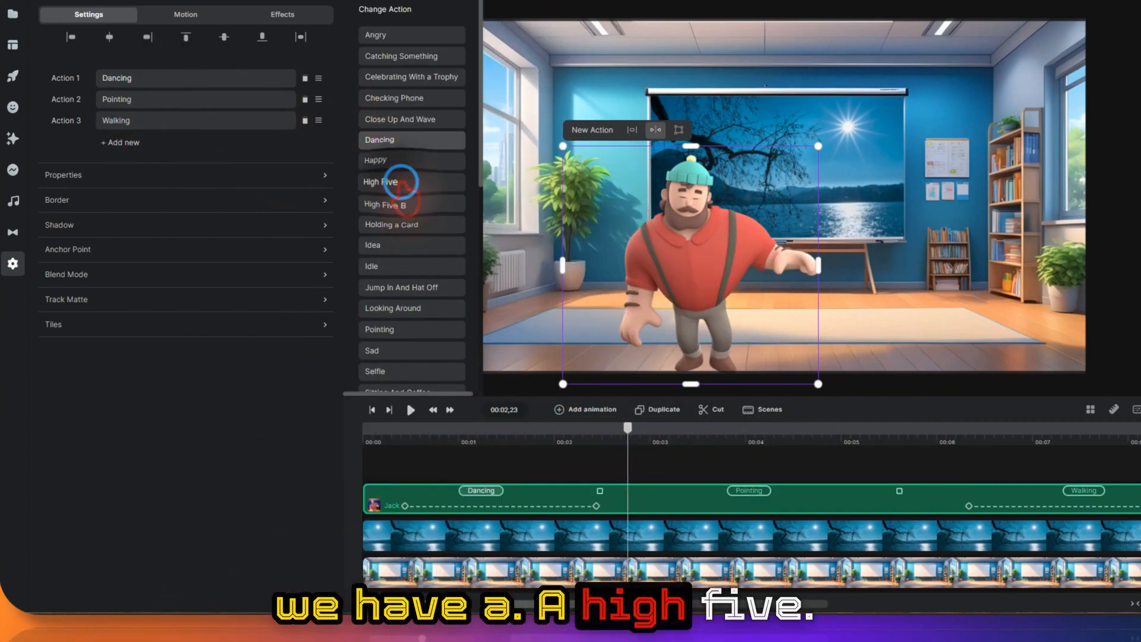
click(419, 432)
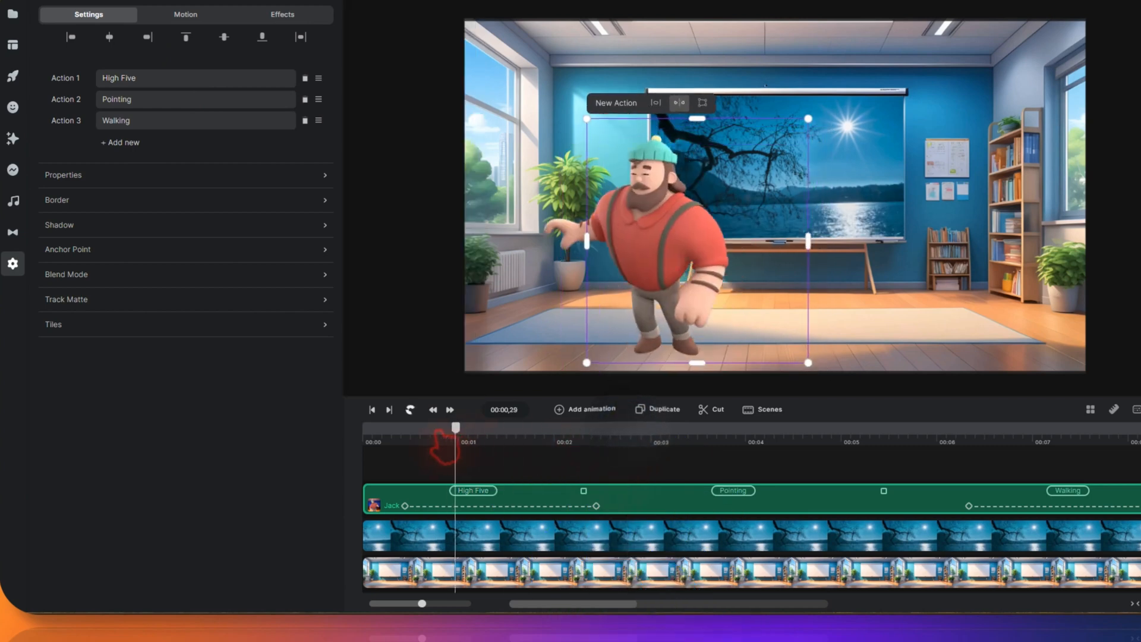
drag(428, 436, 431, 438)
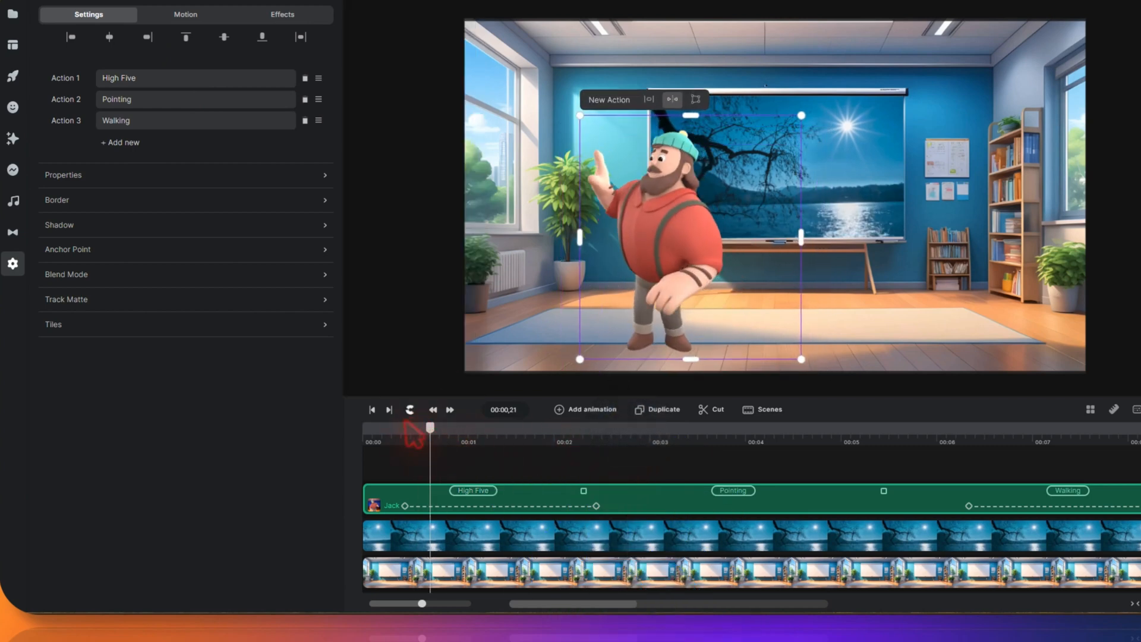
click(410, 409)
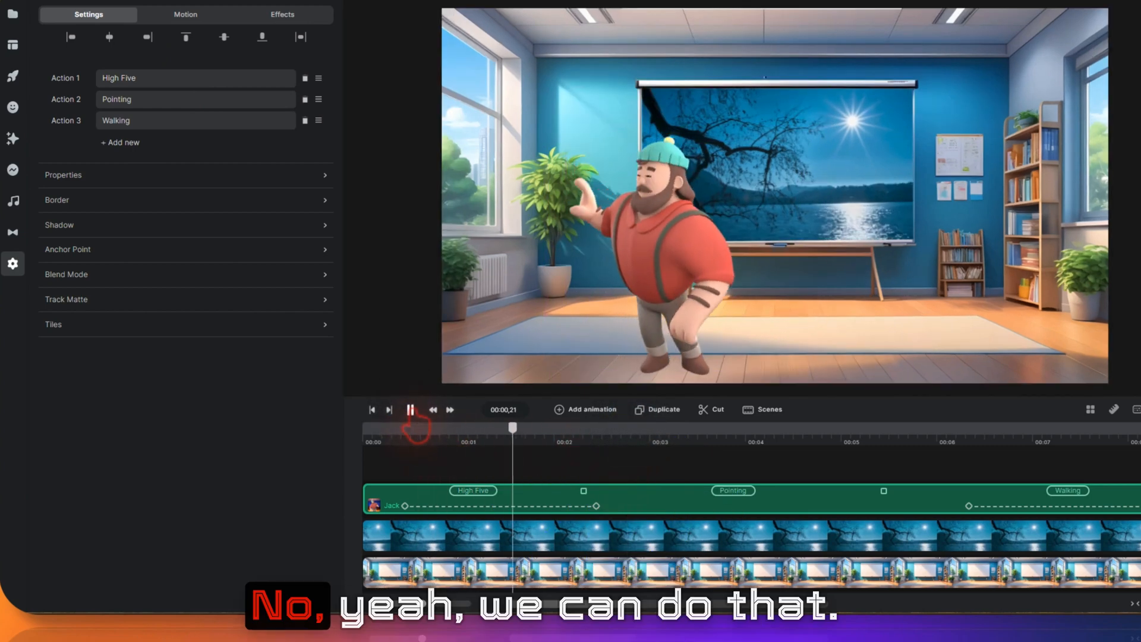
click(410, 410)
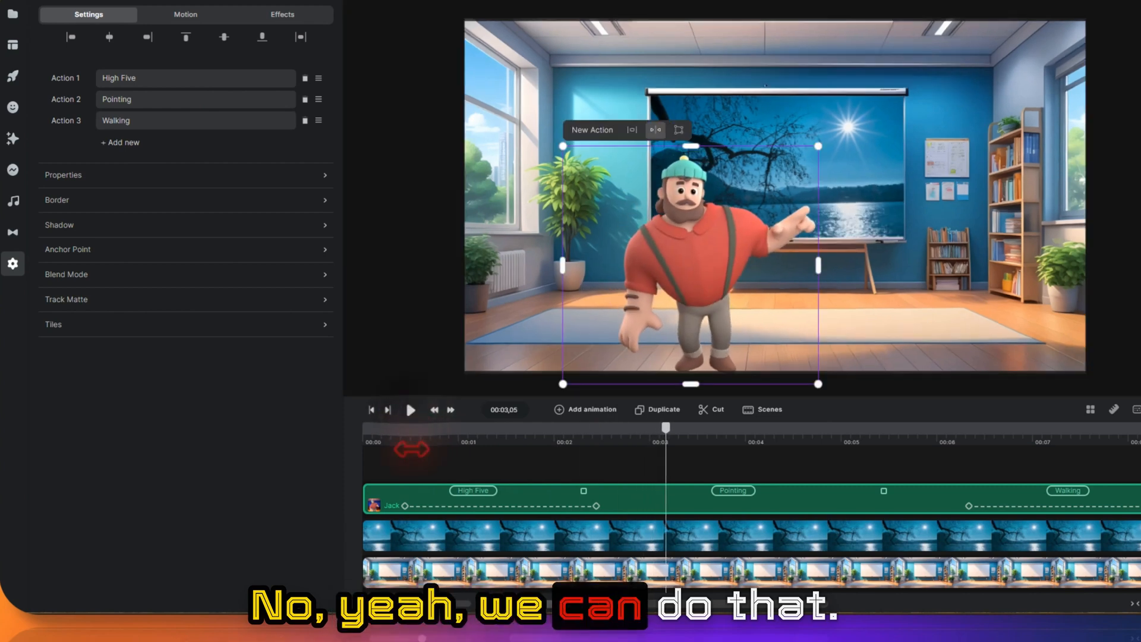
Step: Examine the office background's Properties, Border, Shadow, Anchor Point and Blend Mode options at 00:00,03
click(943, 238)
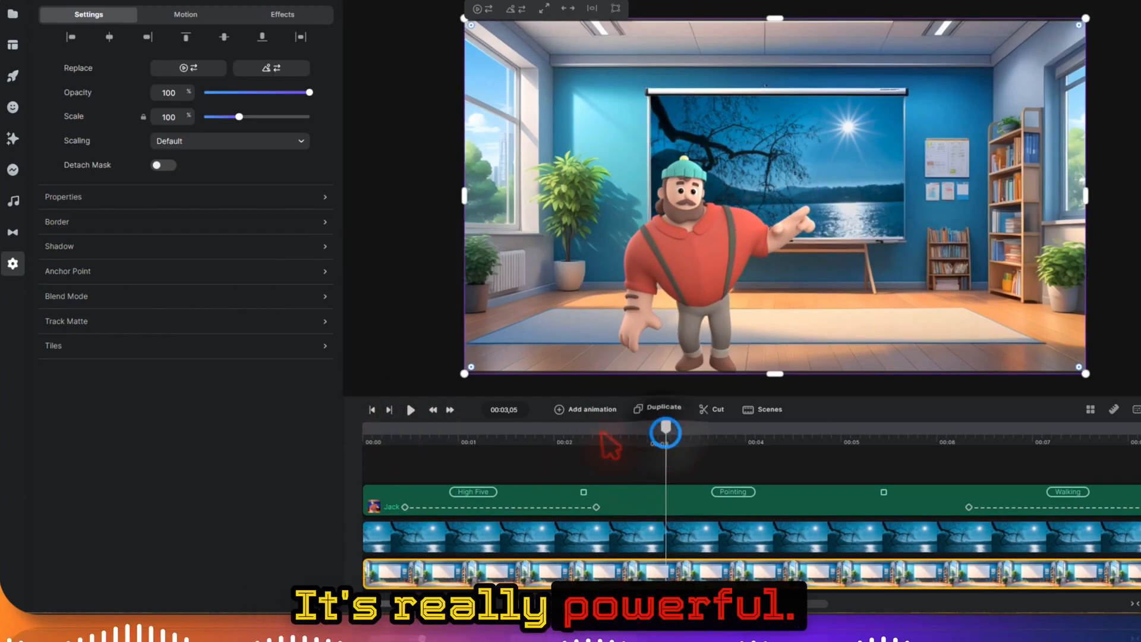
drag(666, 433, 682, 434)
drag(572, 446, 372, 447)
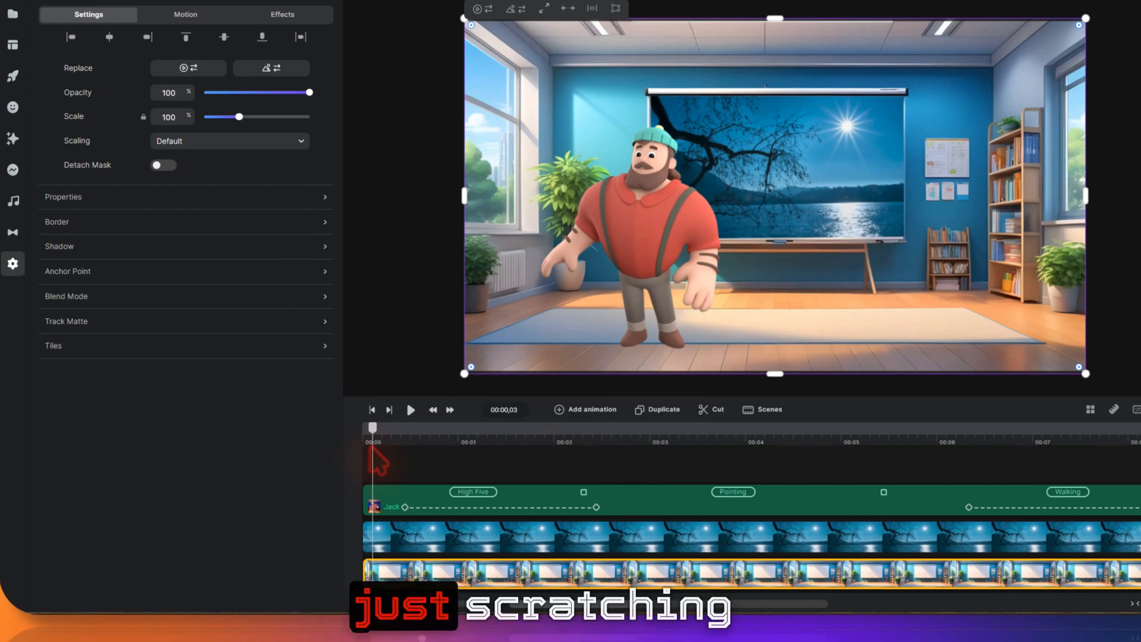
click(143, 197)
click(165, 223)
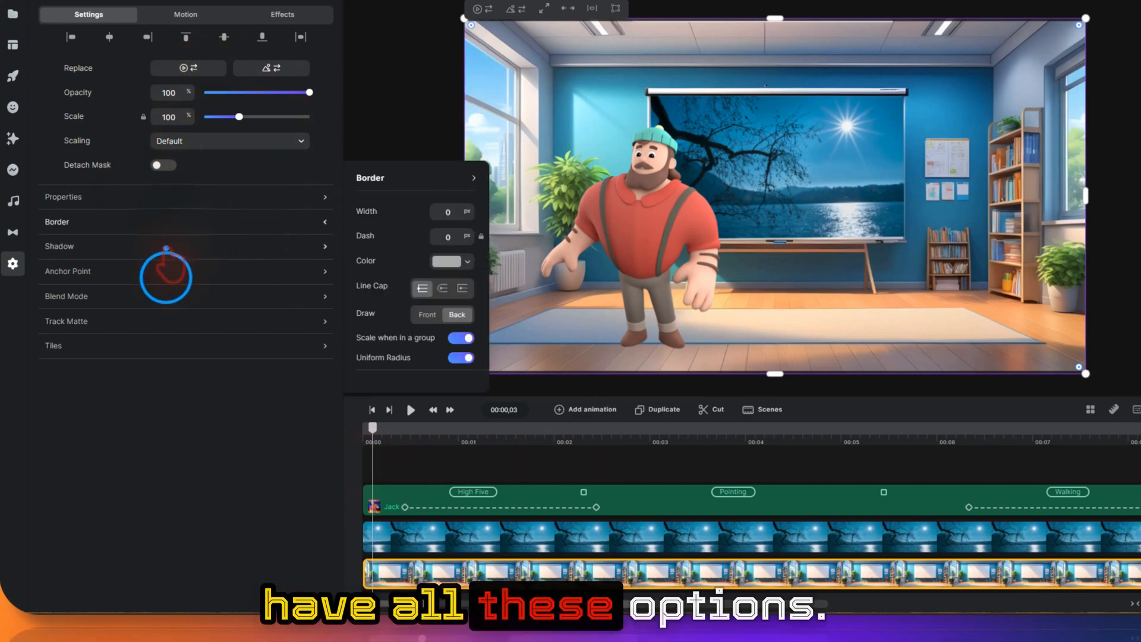
click(165, 246)
click(165, 271)
click(168, 296)
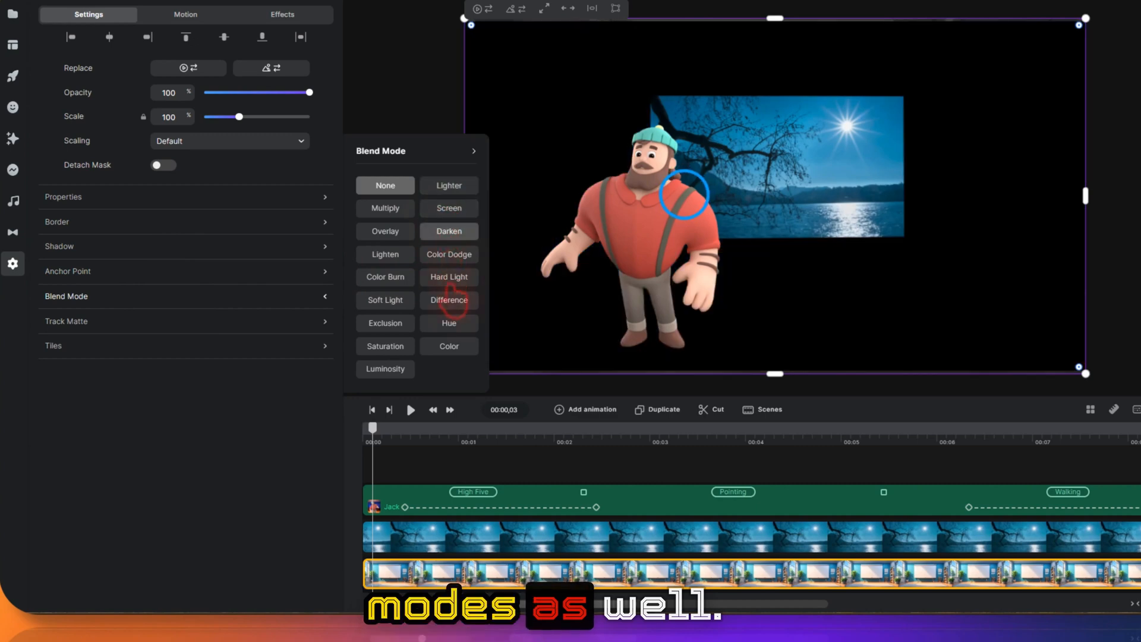
Step: Examine Jack's Blend Mode, Tiles and Anchor Point options
click(689, 214)
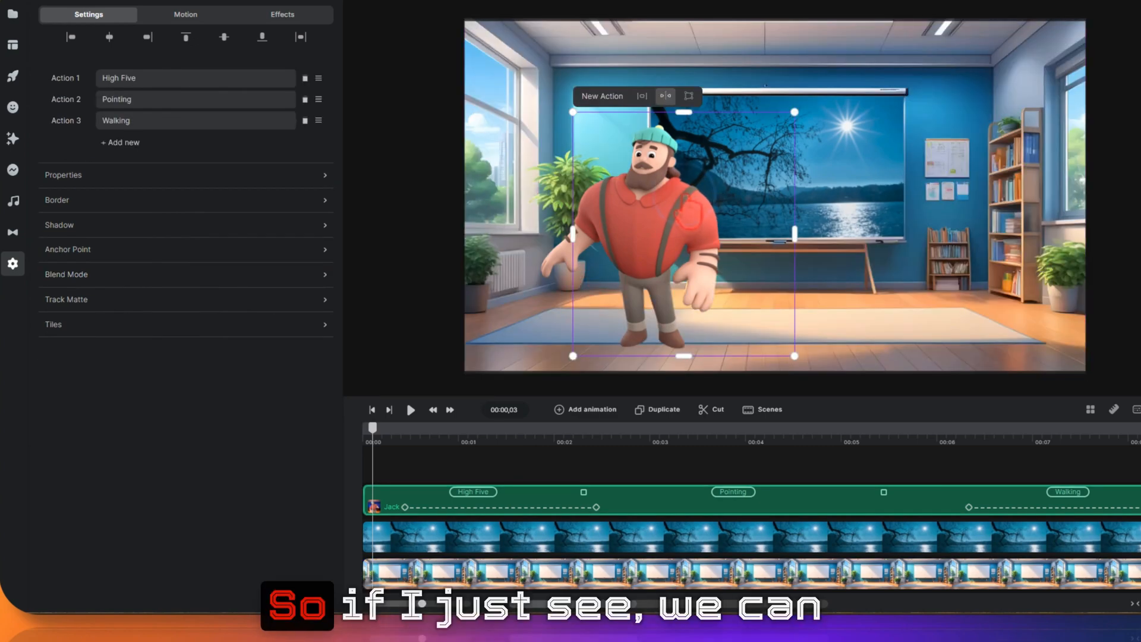
click(138, 277)
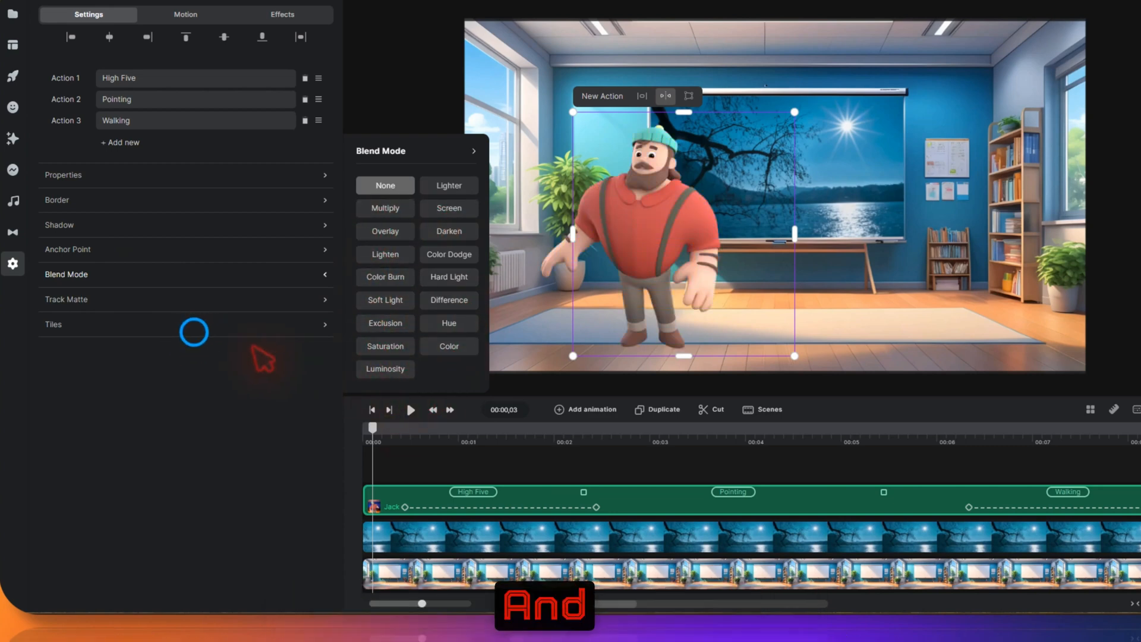
click(195, 326)
click(166, 249)
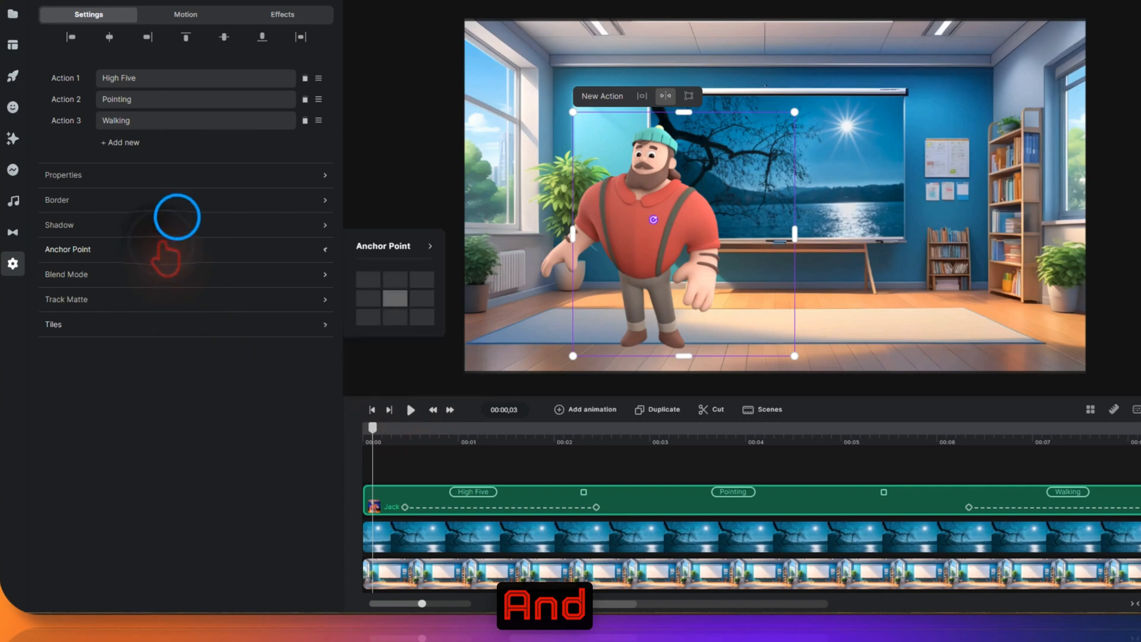
Step: Set Jack's shadow color to yellow f7db0c at nearly full opacity
click(177, 221)
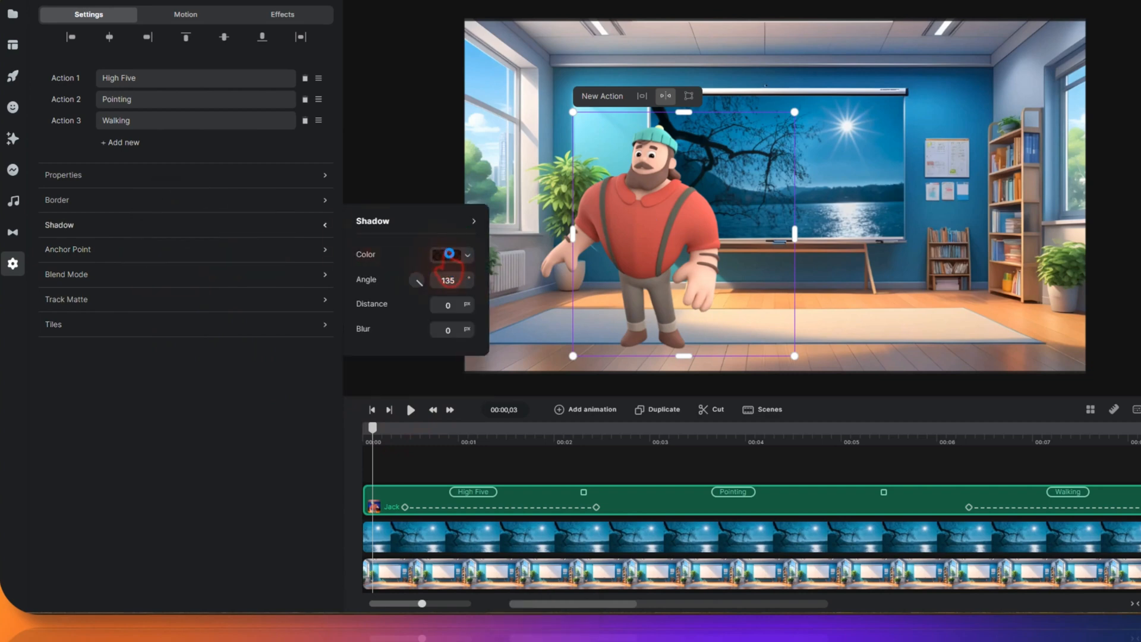
click(446, 255)
drag(498, 257, 513, 278)
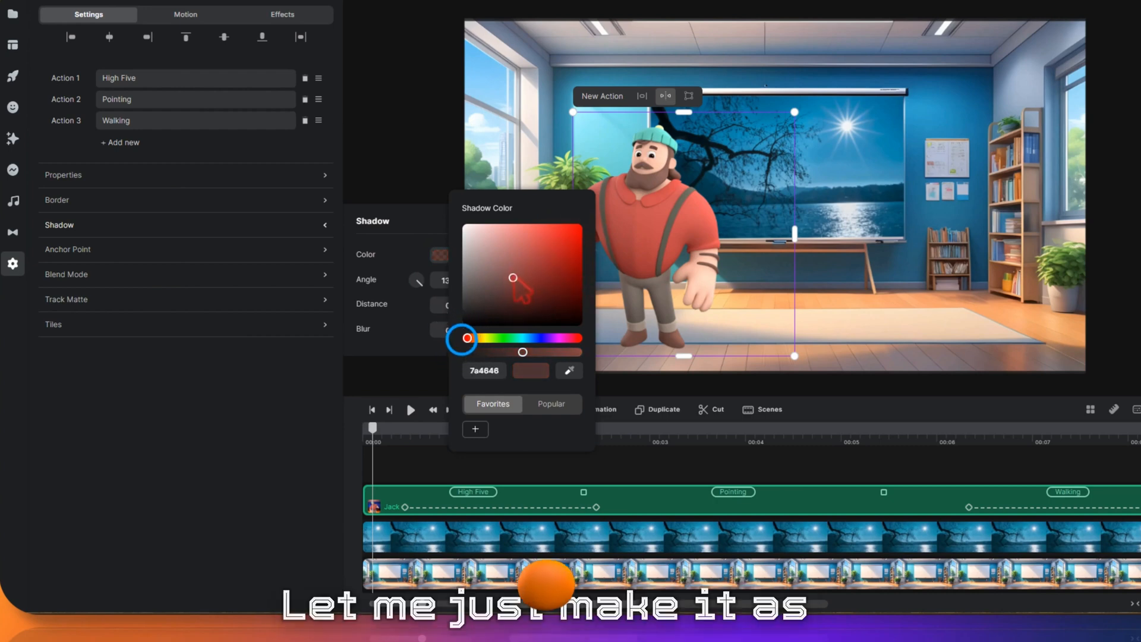
drag(465, 339, 483, 338)
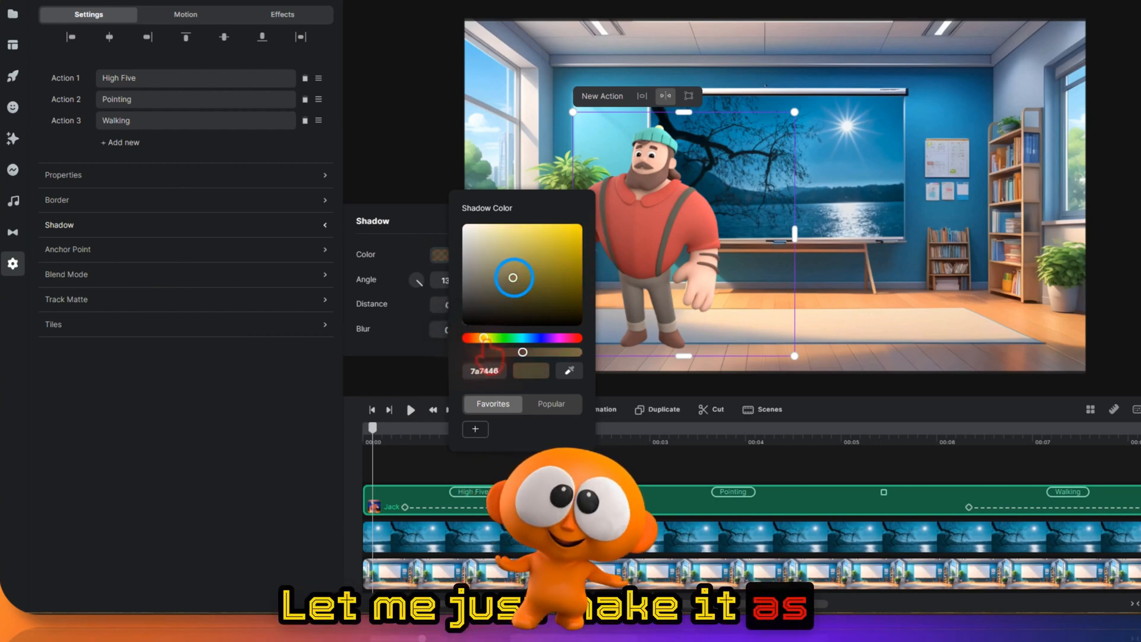
drag(513, 278, 577, 227)
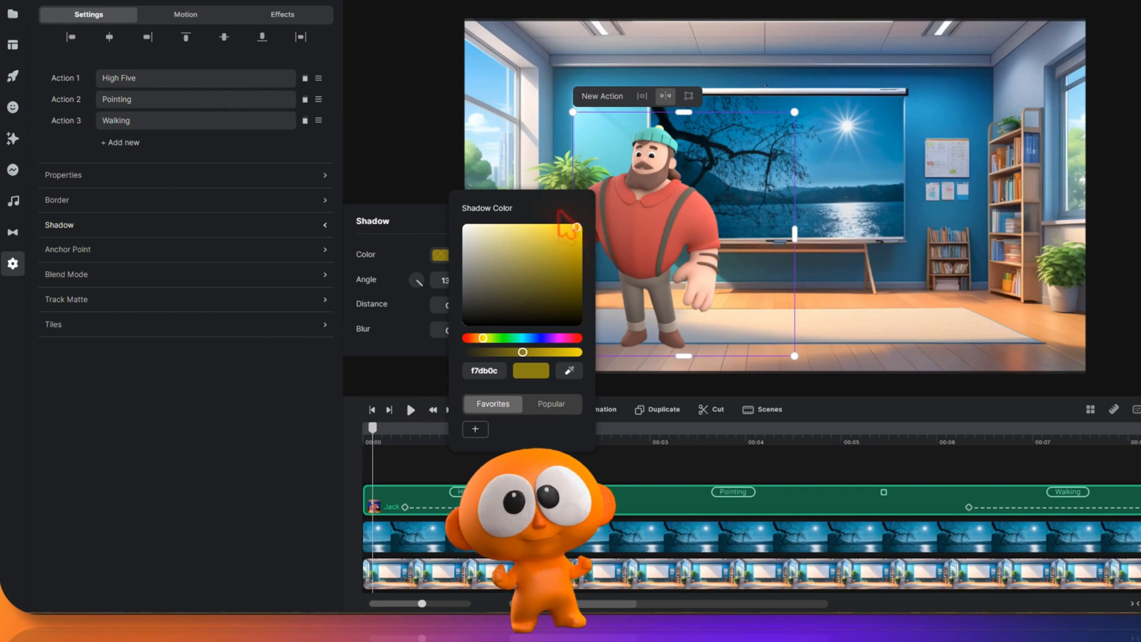
click(522, 352)
drag(523, 352, 579, 352)
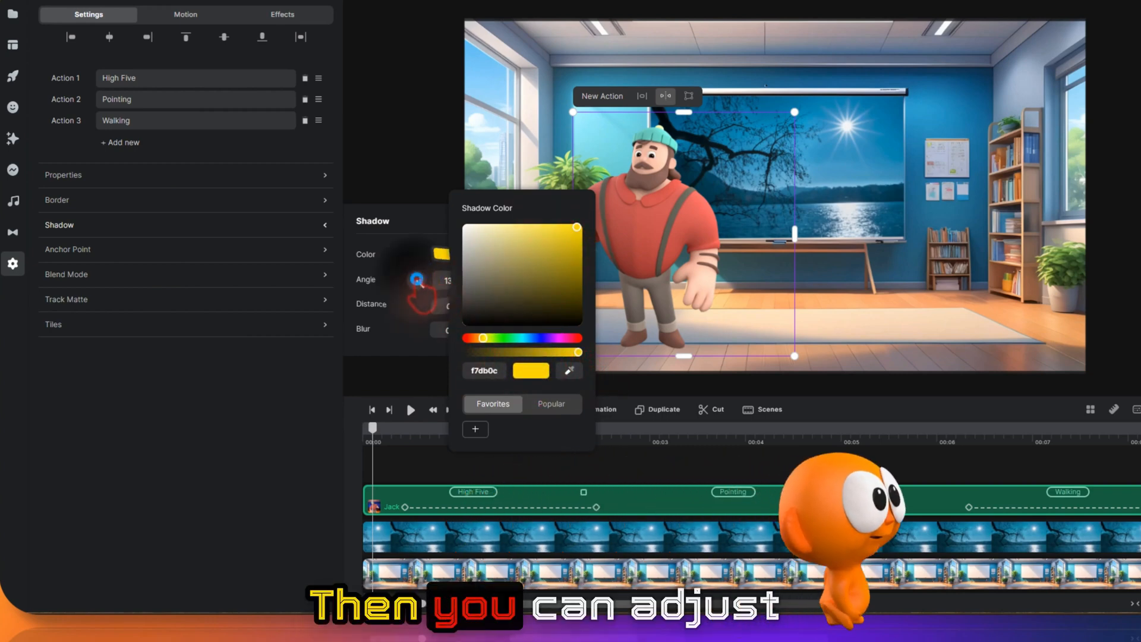
Step: Set Jack's shadow angle to 96°, distance to 2 px and blur to 7 px, and preview the glow in playback
drag(417, 282, 439, 294)
click(448, 305)
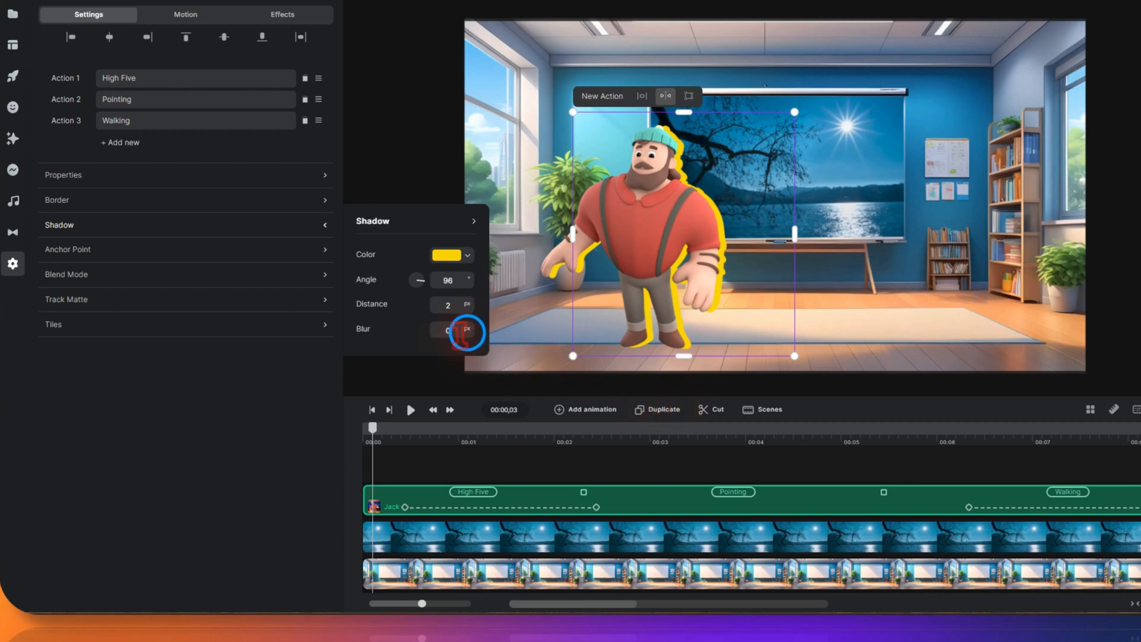
text(7)
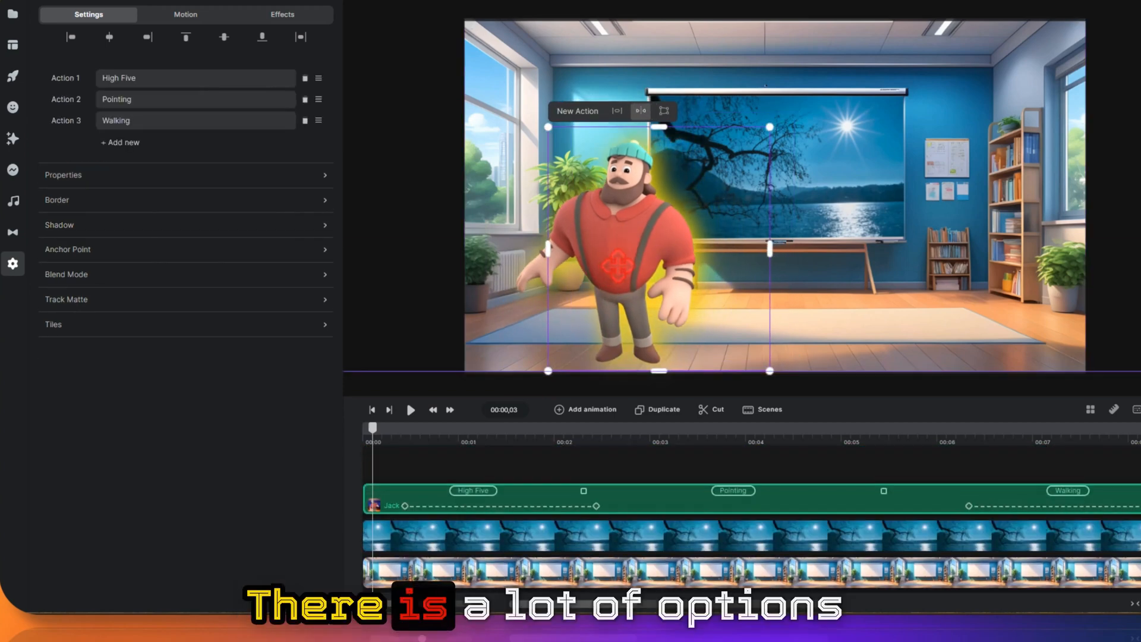
click(411, 409)
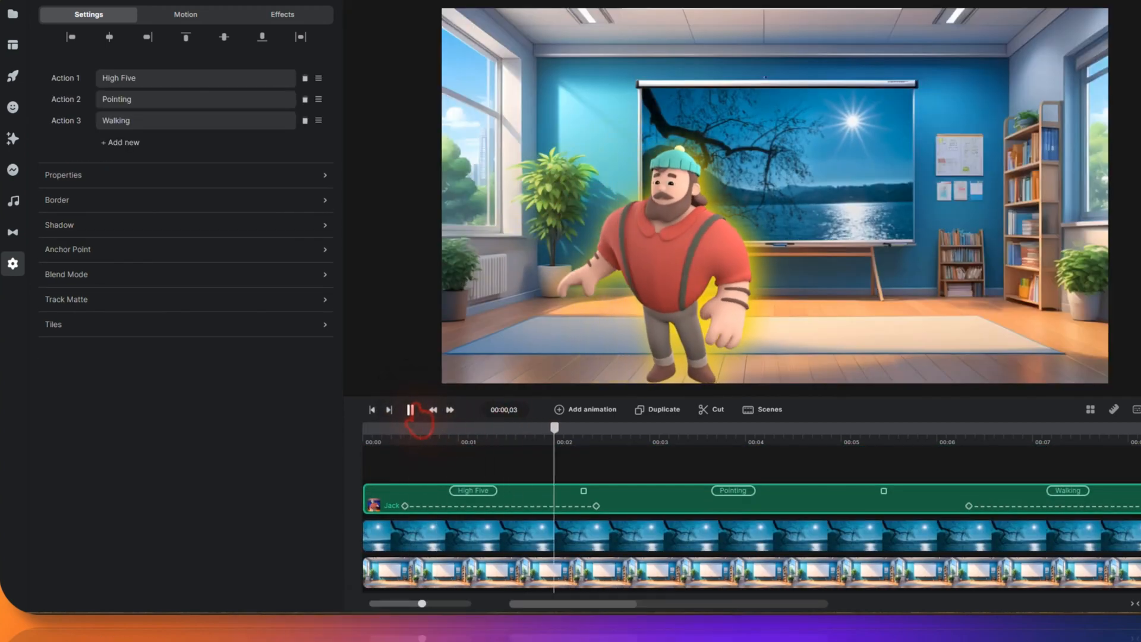
click(410, 410)
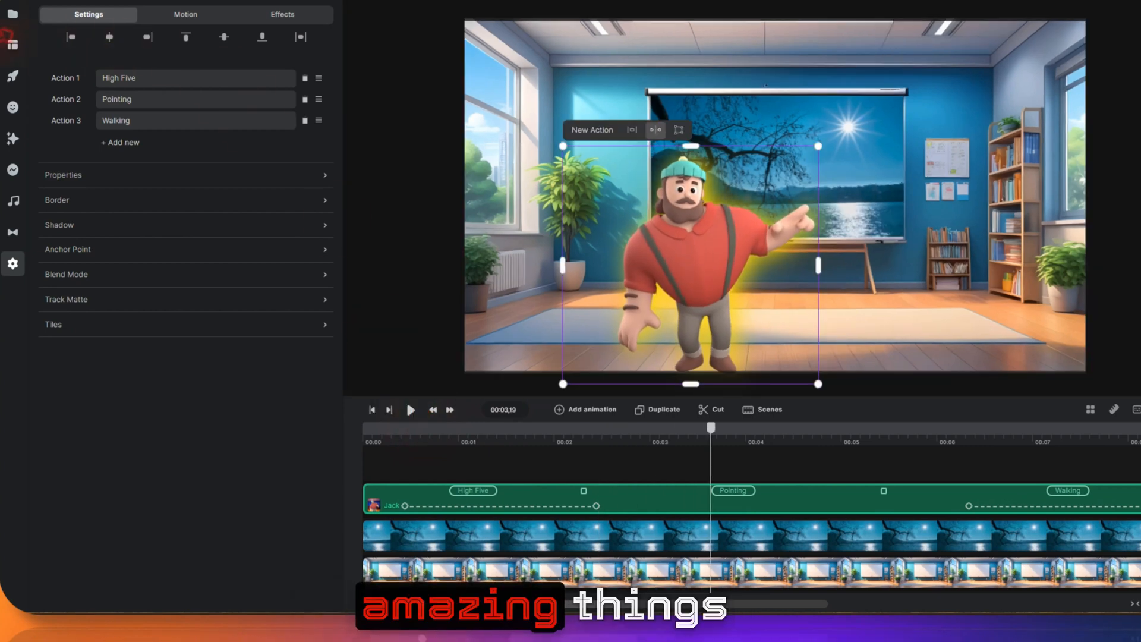
Step: Browse the music library categories and the available transitions
click(13, 203)
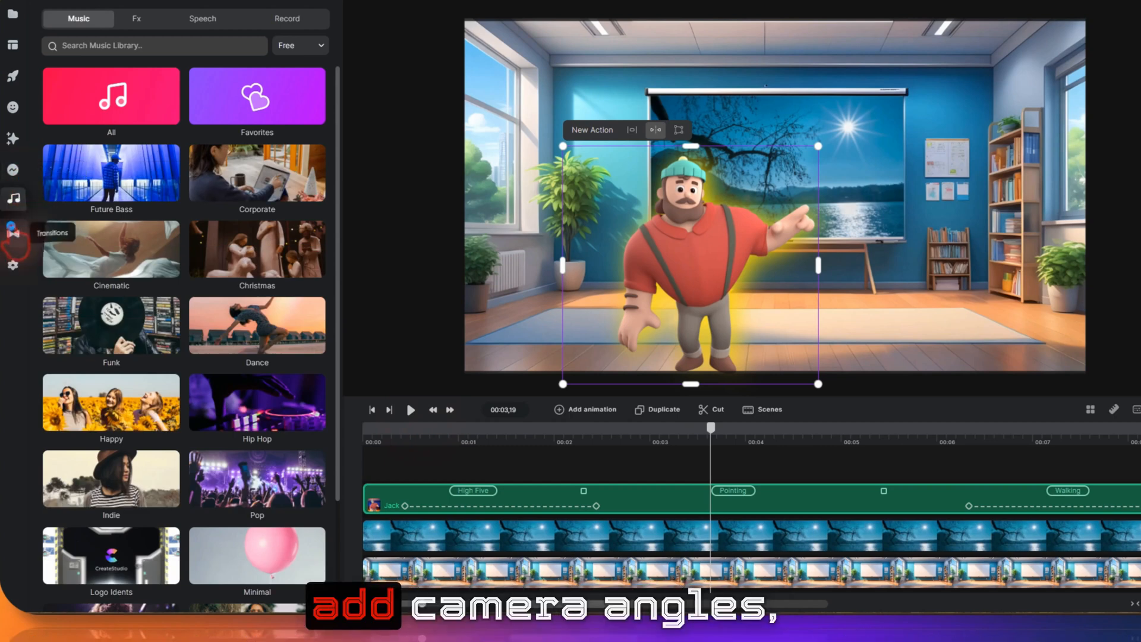
click(13, 232)
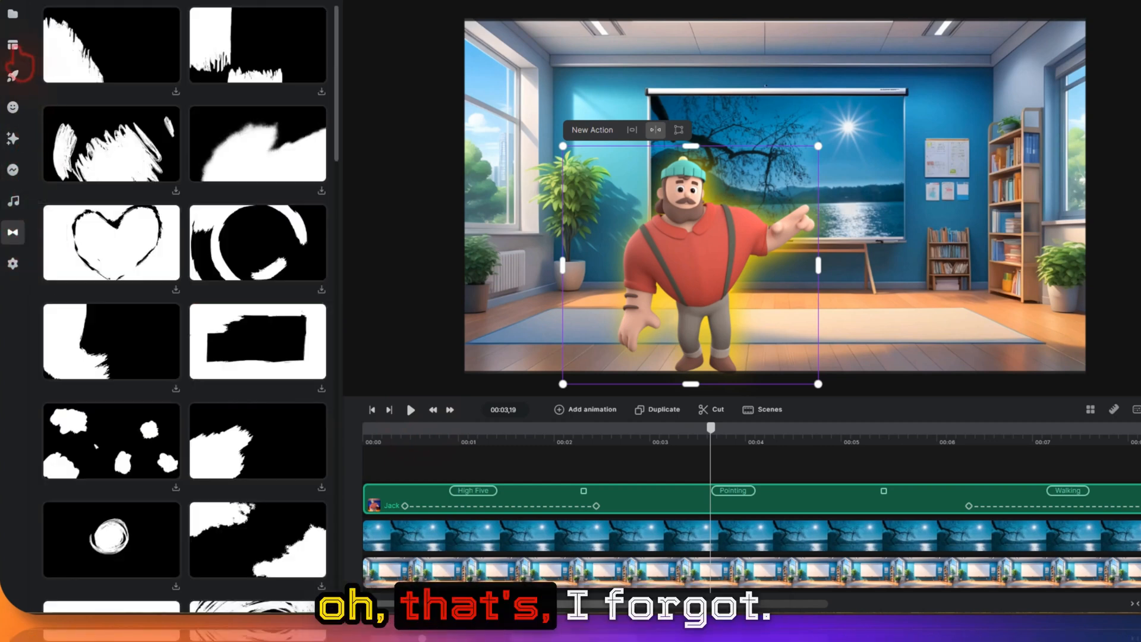
Step: Apply the Glitch effect to the character and scrub along the timeline to preview it
click(12, 138)
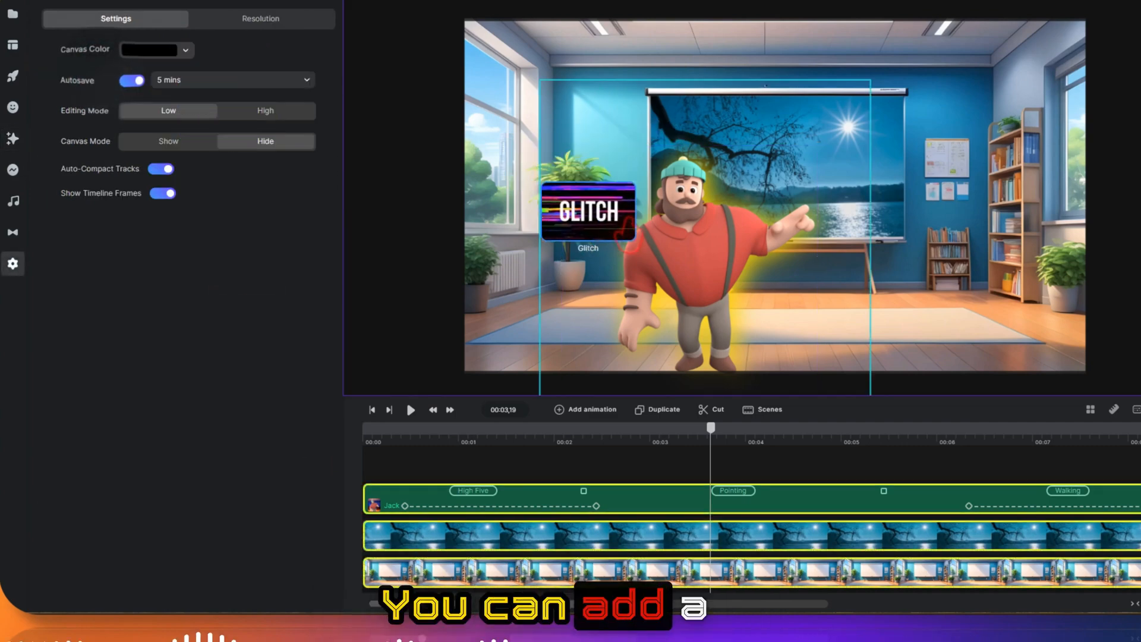
drag(587, 217, 630, 238)
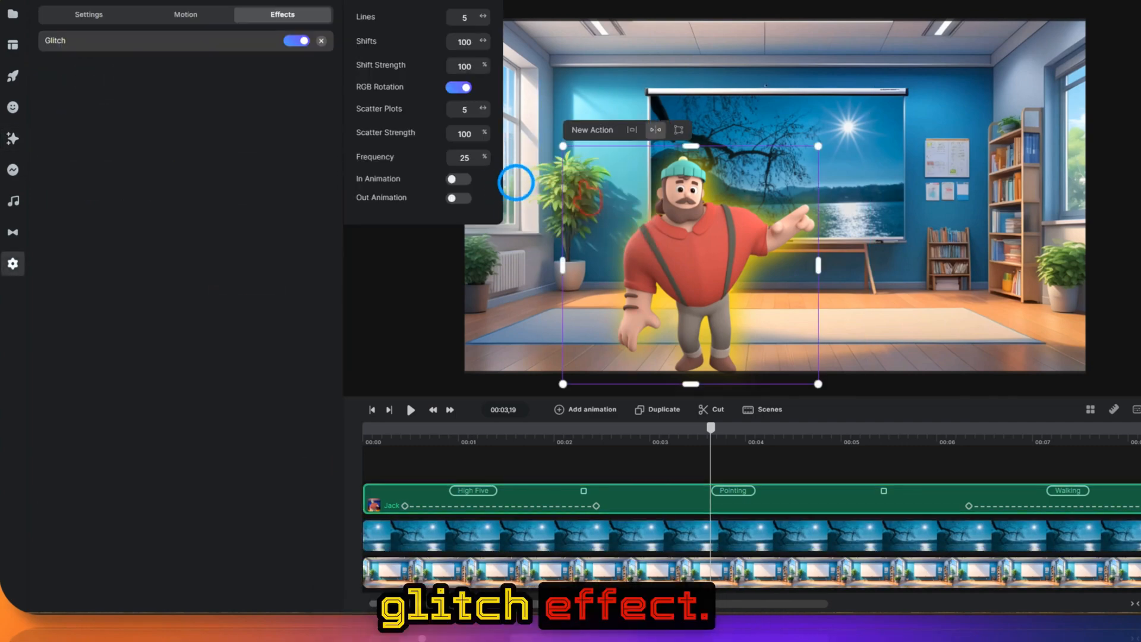
click(526, 336)
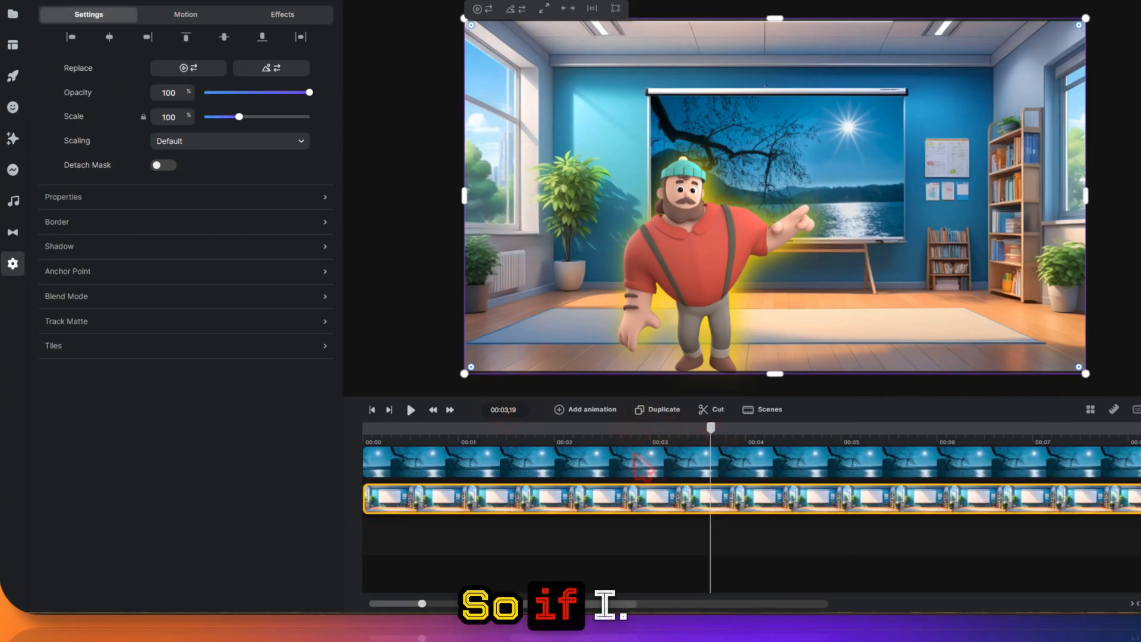
click(703, 425)
mouse_move(706, 440)
mouse_down()
mouse_move(553, 446)
mouse_move(793, 455)
mouse_move(695, 455)
mouse_up()
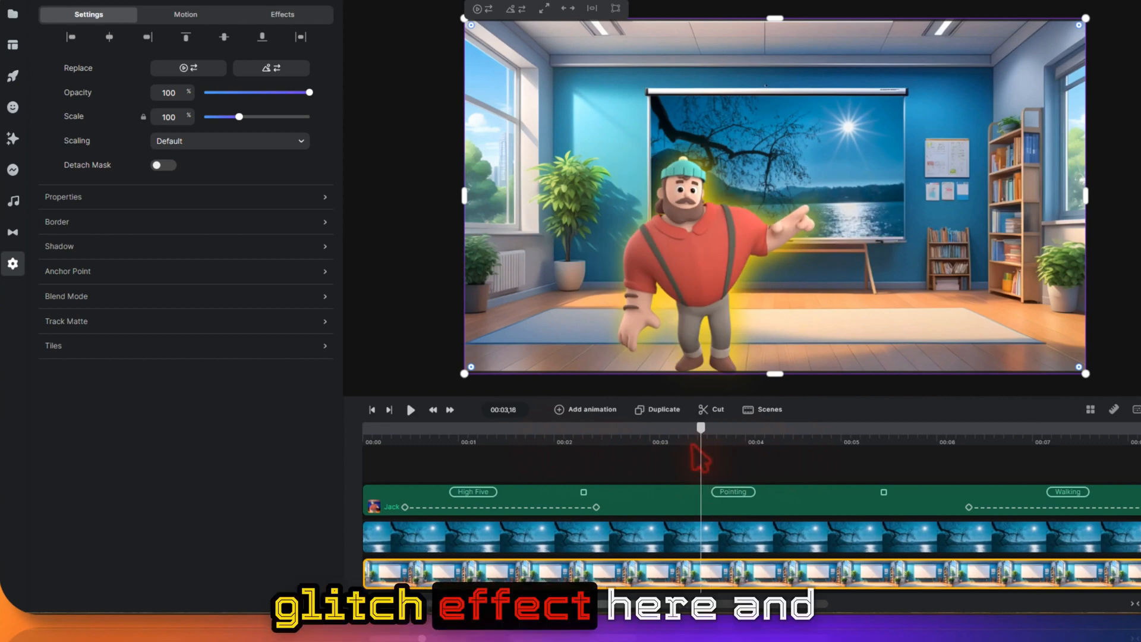
Step: Remove the Glitch effect from the character and preview the walking section without it
click(13, 138)
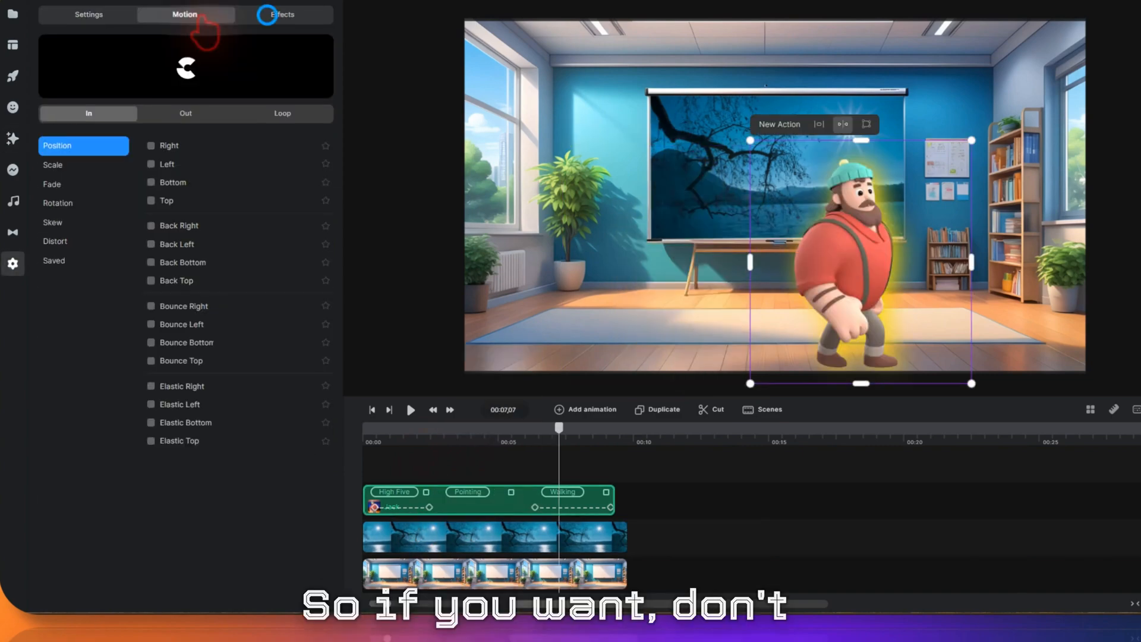
click(274, 16)
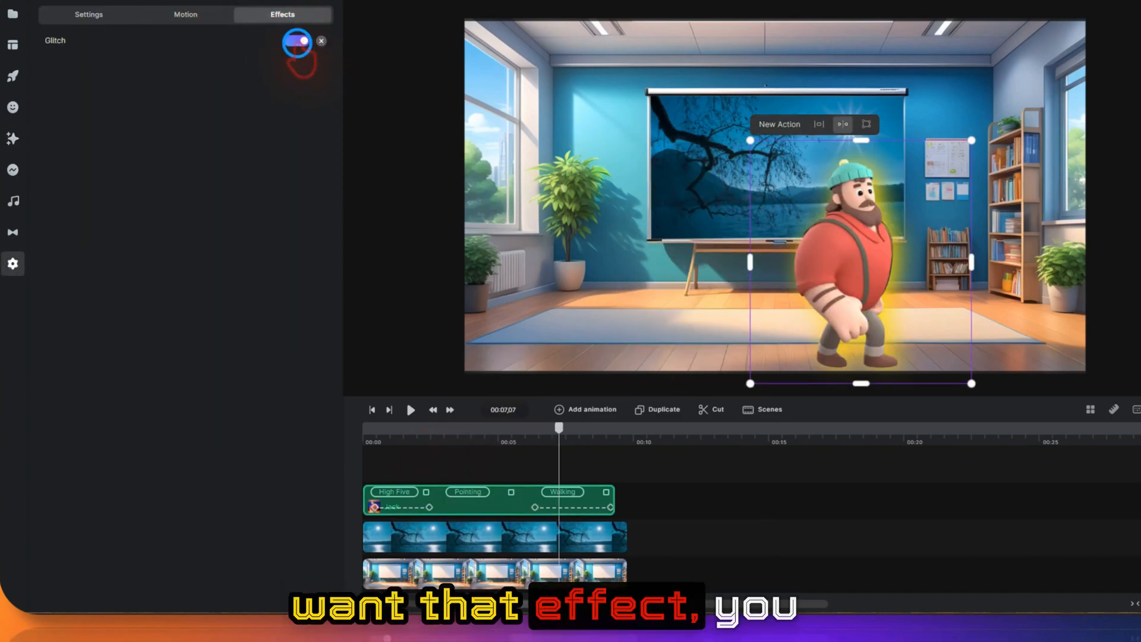
click(297, 41)
click(322, 41)
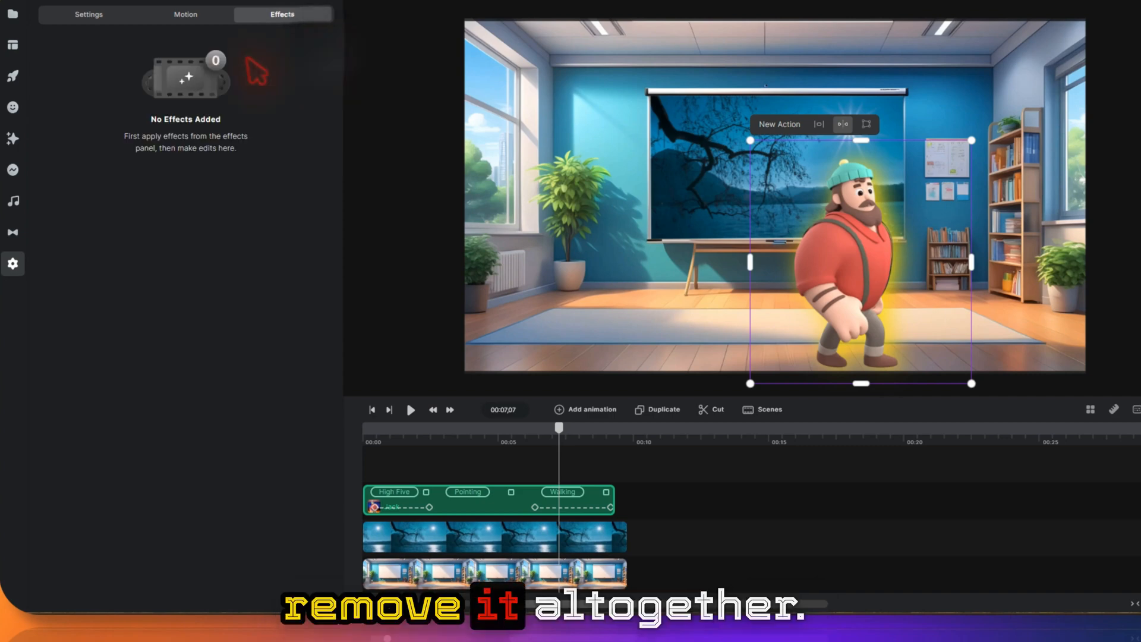
drag(558, 429, 542, 452)
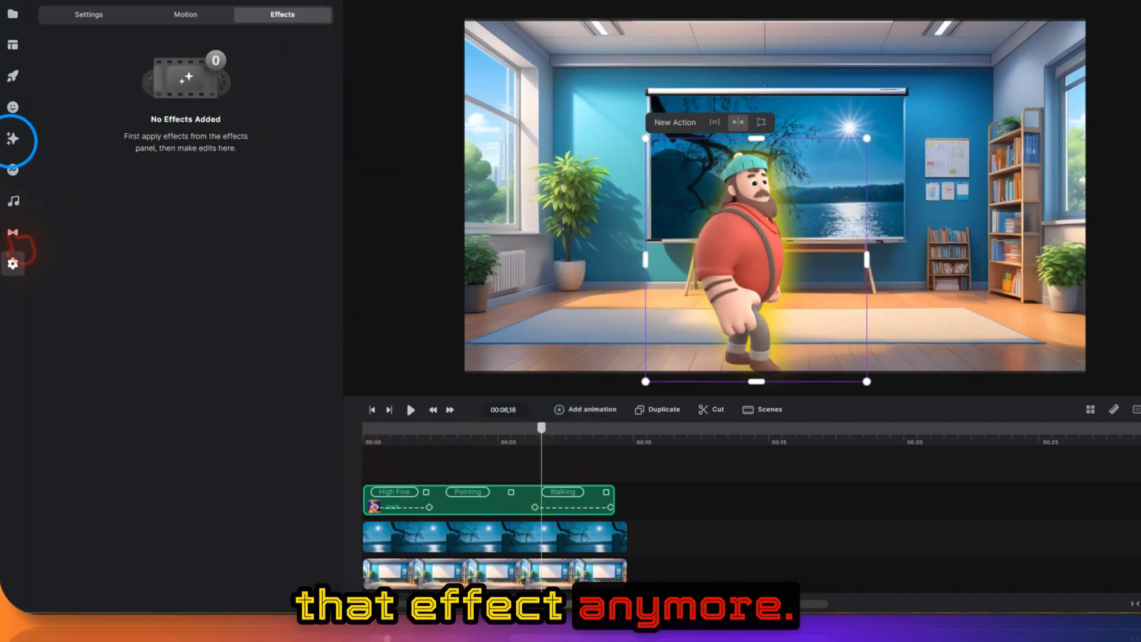
Step: Add a Progress Bar component above the character track, spanning the scene from its start, and preview how it fills
click(13, 138)
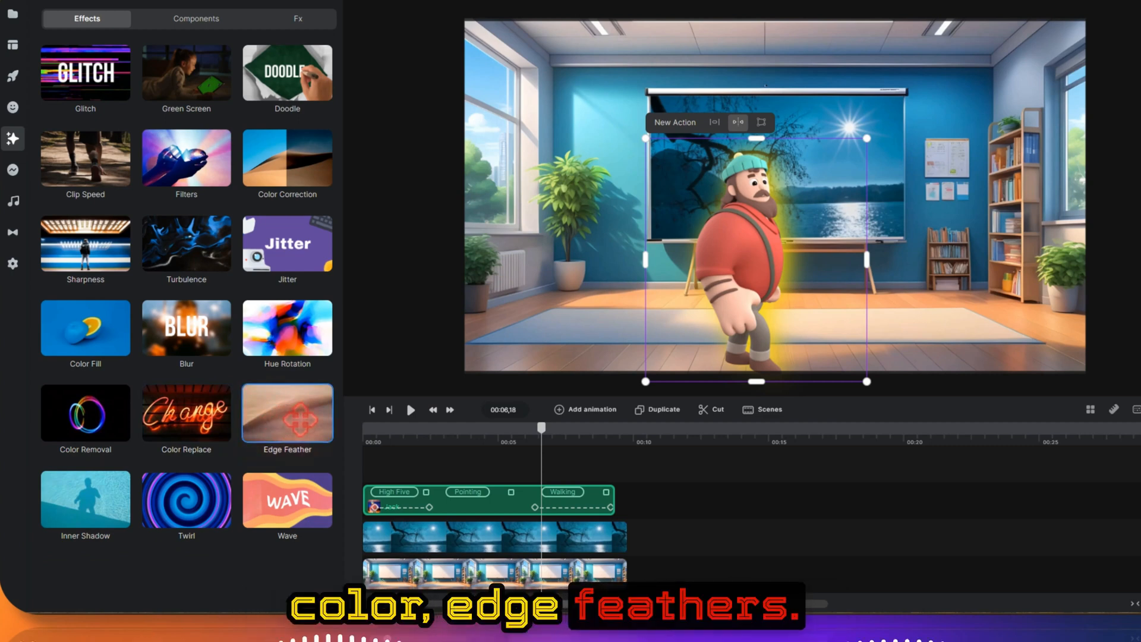
click(202, 19)
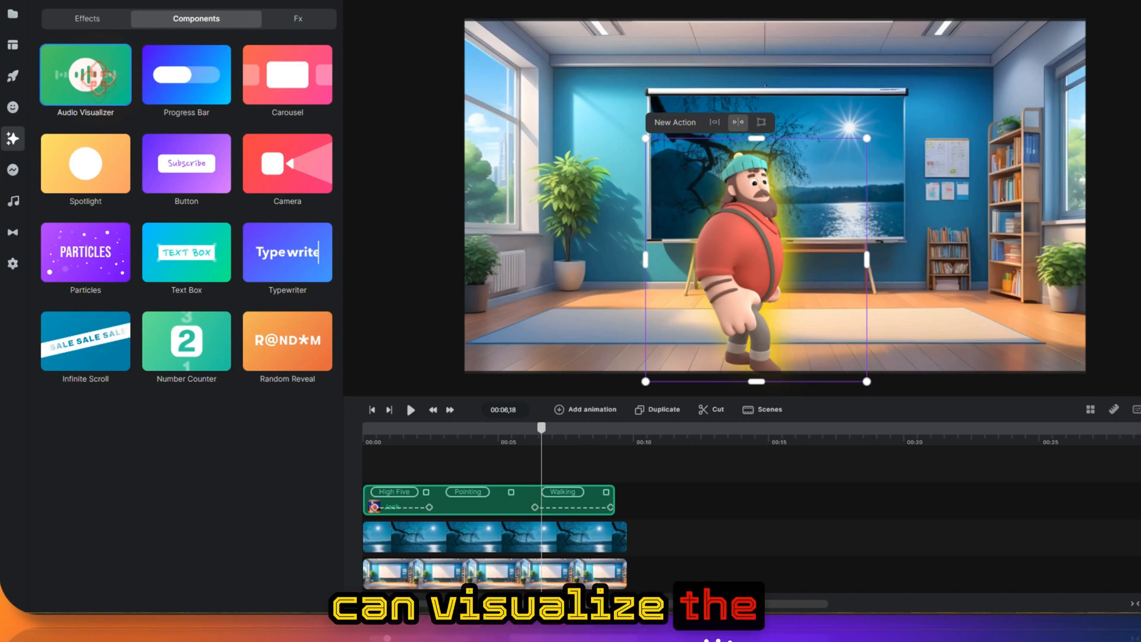
drag(199, 83, 586, 503)
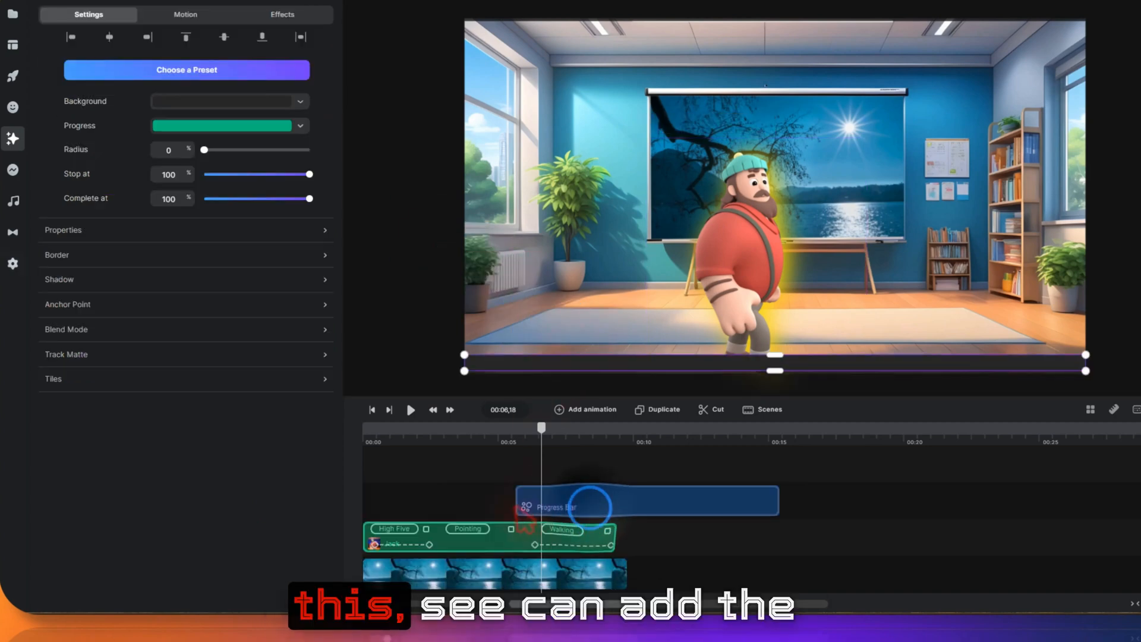
drag(537, 431, 461, 438)
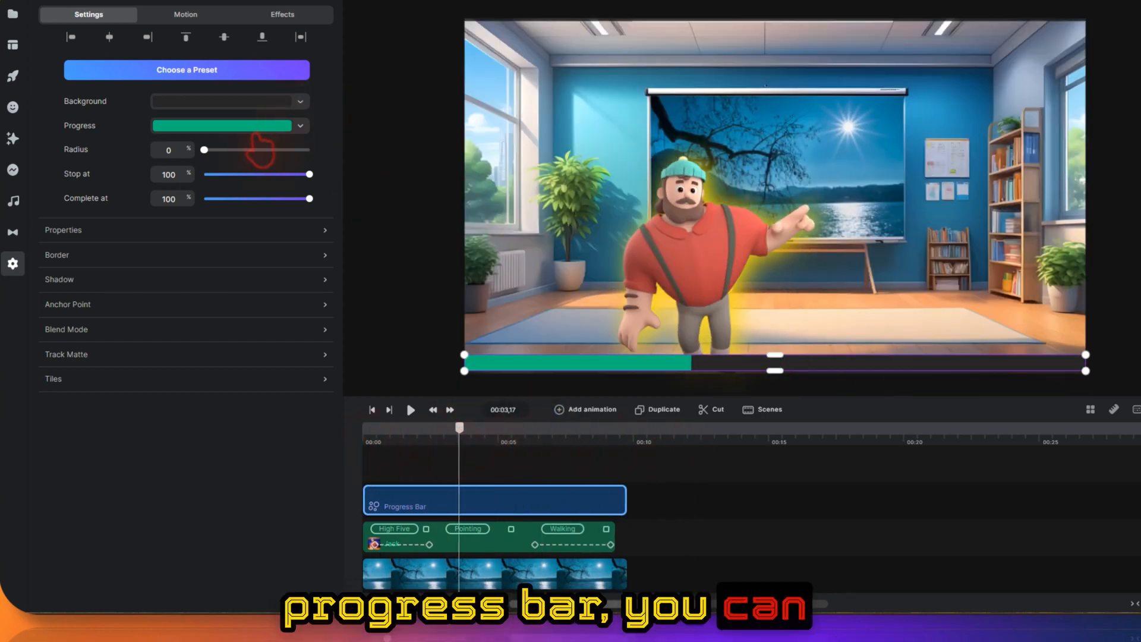
Step: Round the progress bar with a radius of 100% and change its progress color to teal
drag(204, 150, 241, 150)
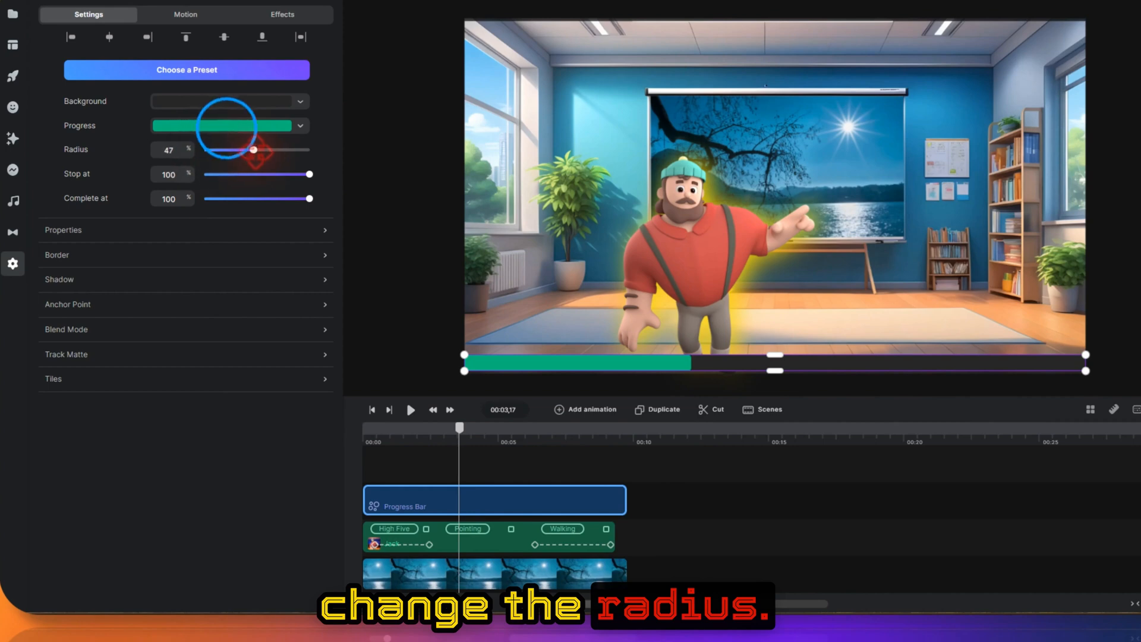
click(225, 125)
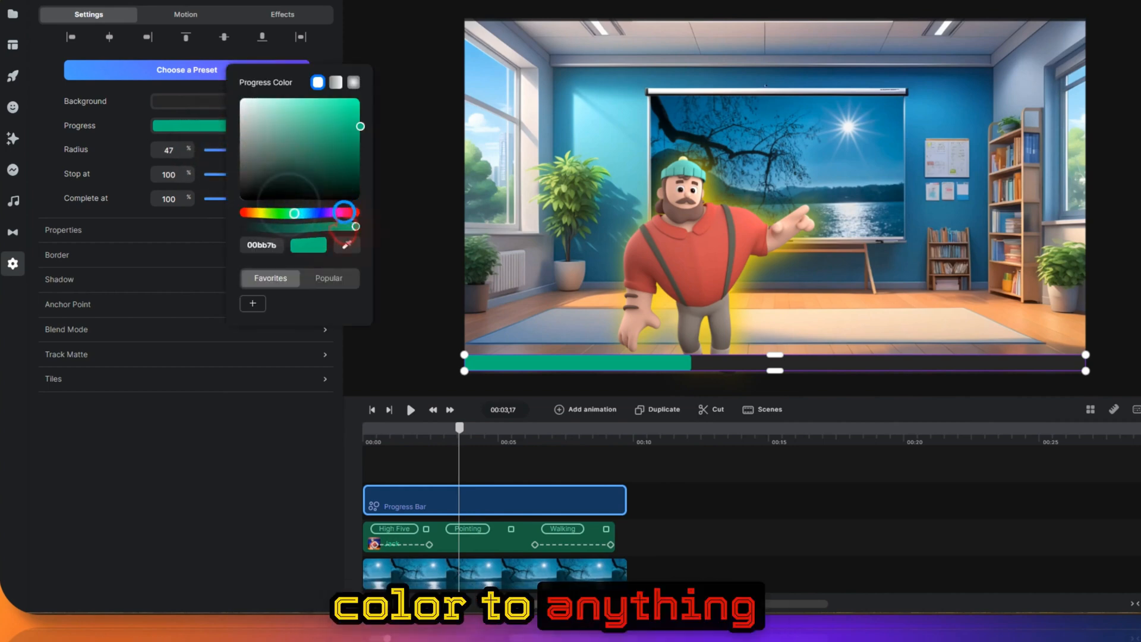
click(344, 212)
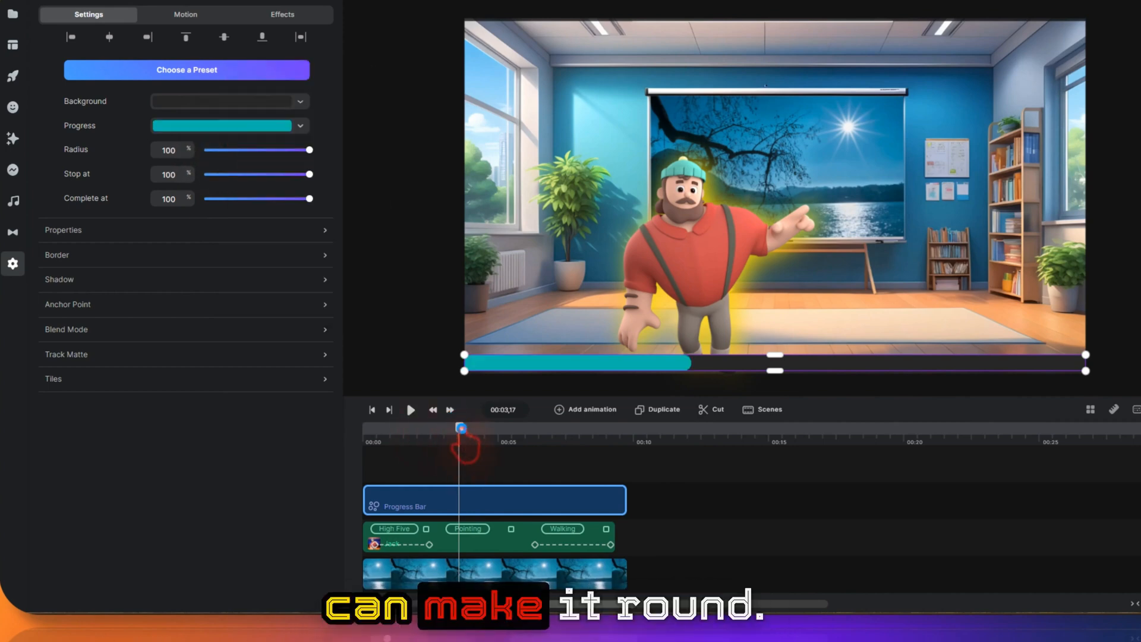
drag(461, 438, 518, 449)
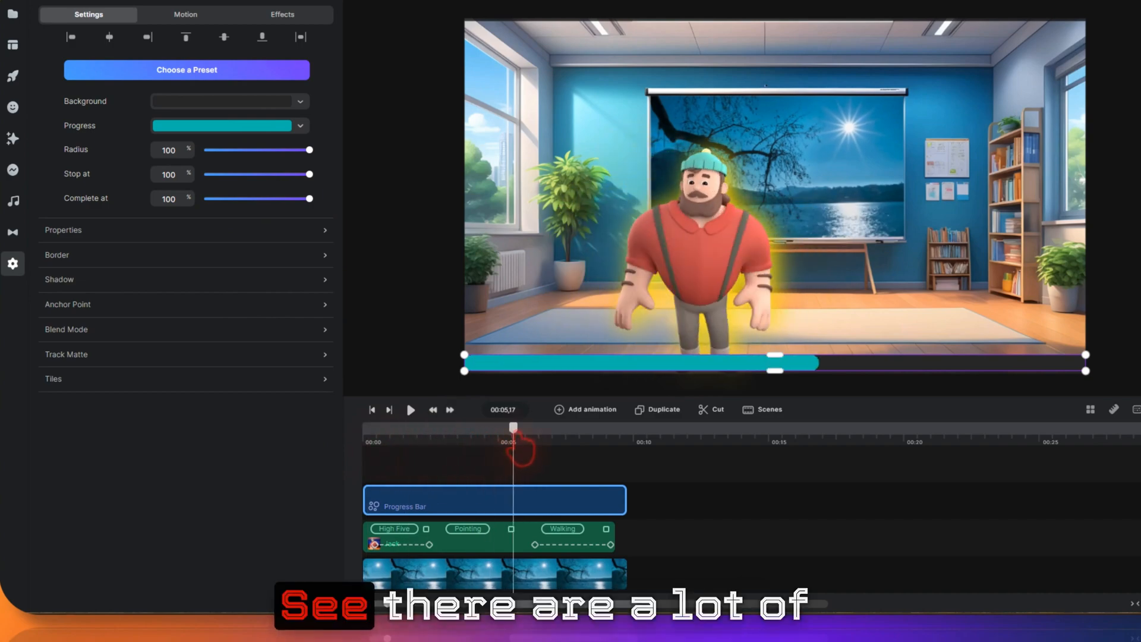
click(282, 15)
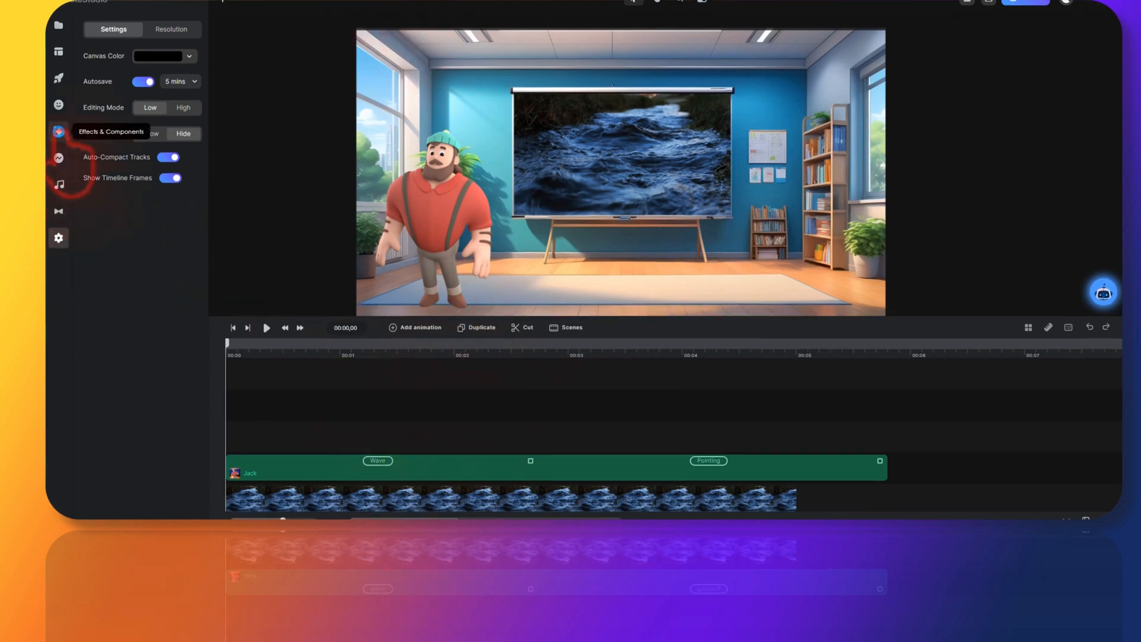
Step: Add the Camera component to the classroom scene with the river video
click(58, 132)
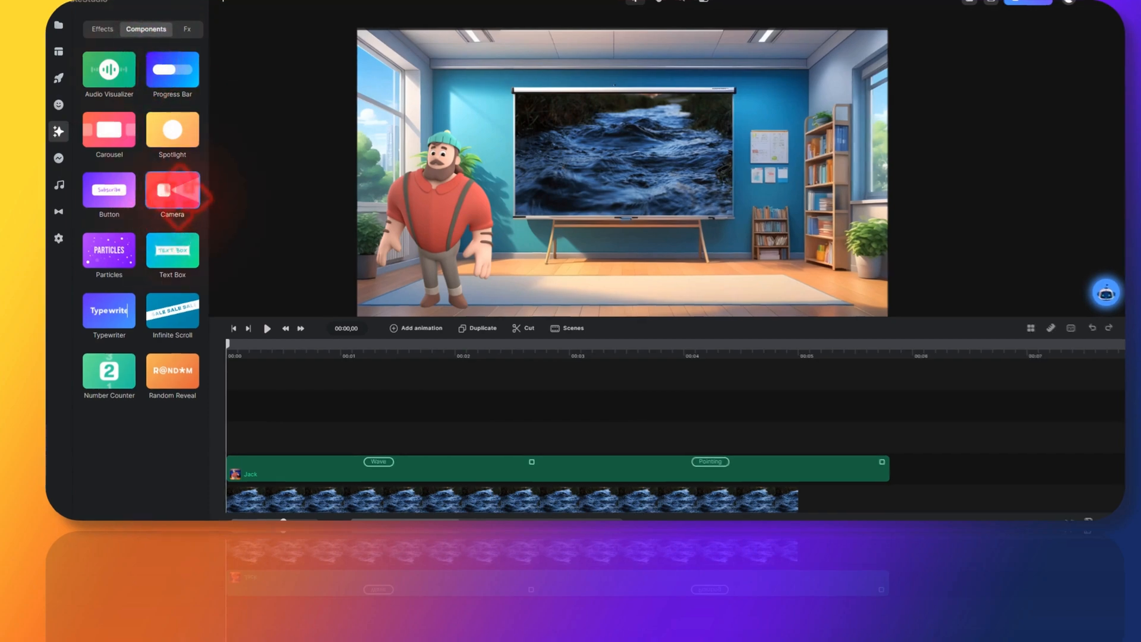
click(171, 193)
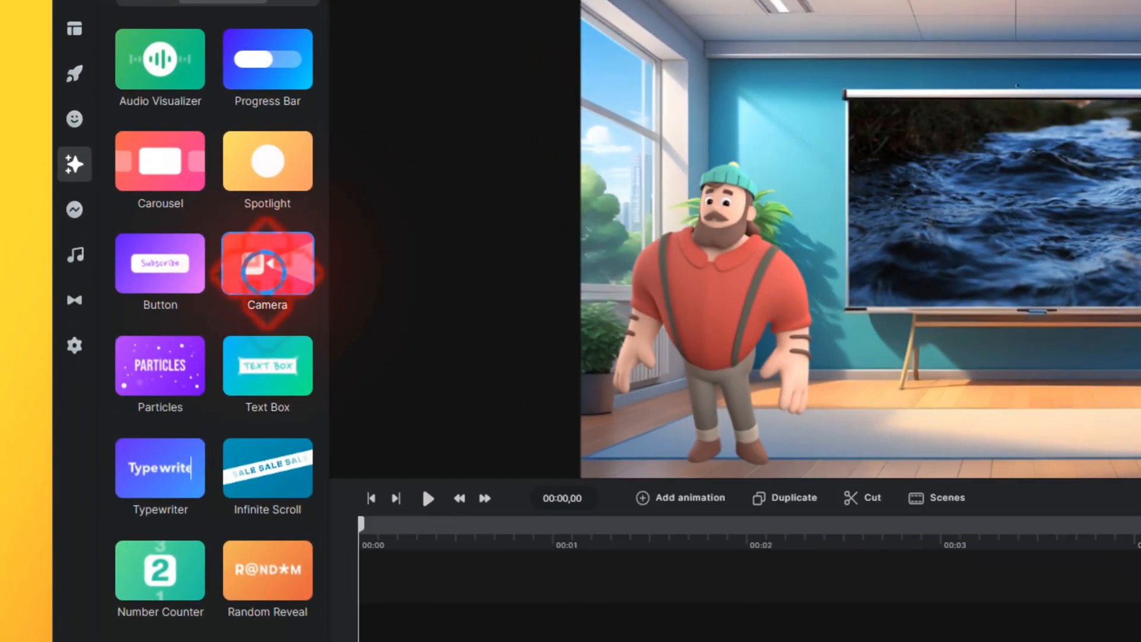
drag(266, 271, 831, 262)
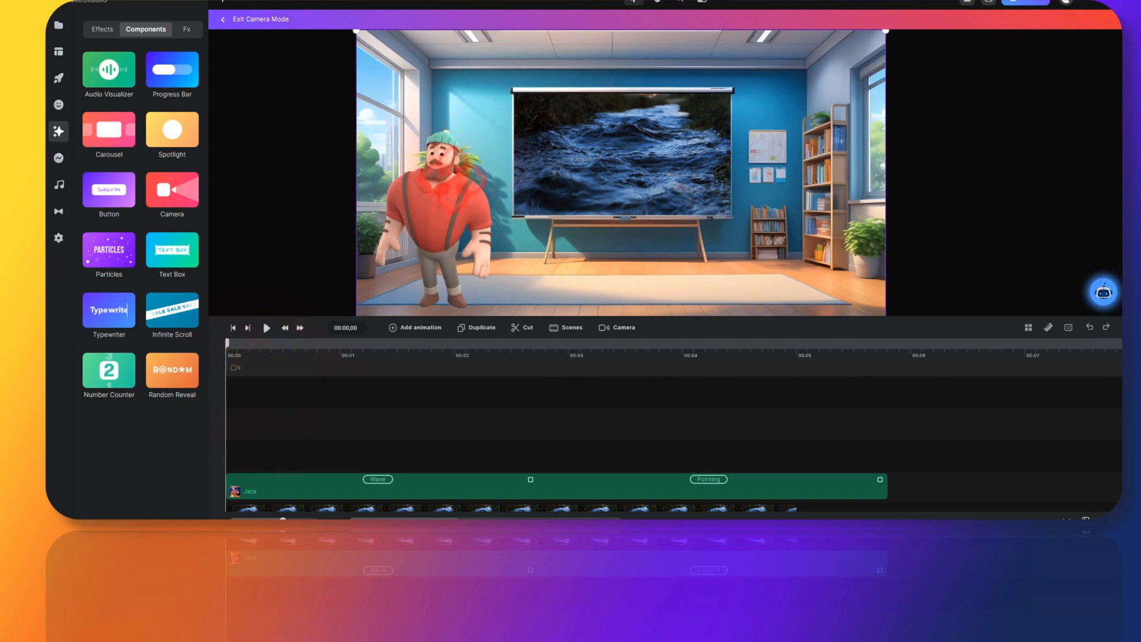
Step: Add a camera animation starting at about half a second and shorten it to end at about 00:01
drag(227, 343, 602, 389)
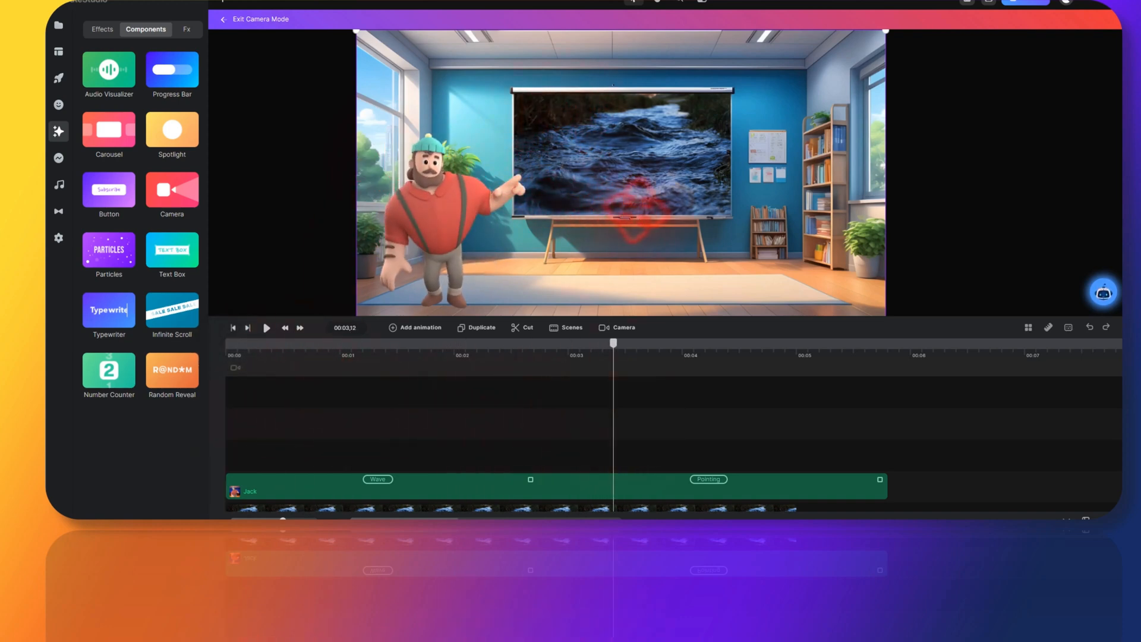
click(612, 344)
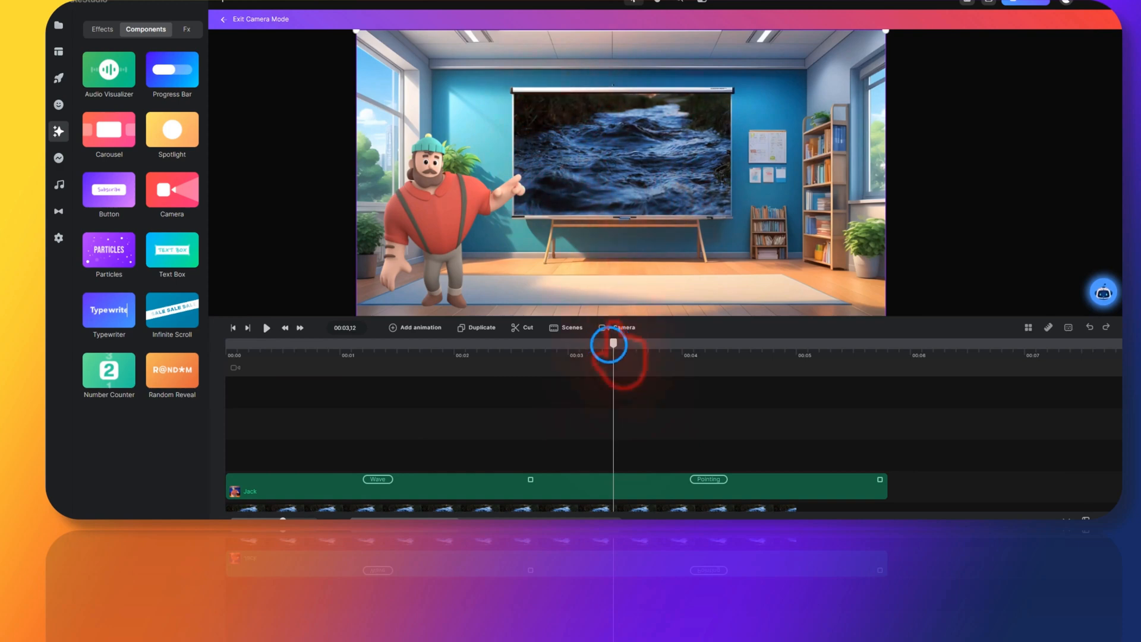
drag(612, 344, 689, 344)
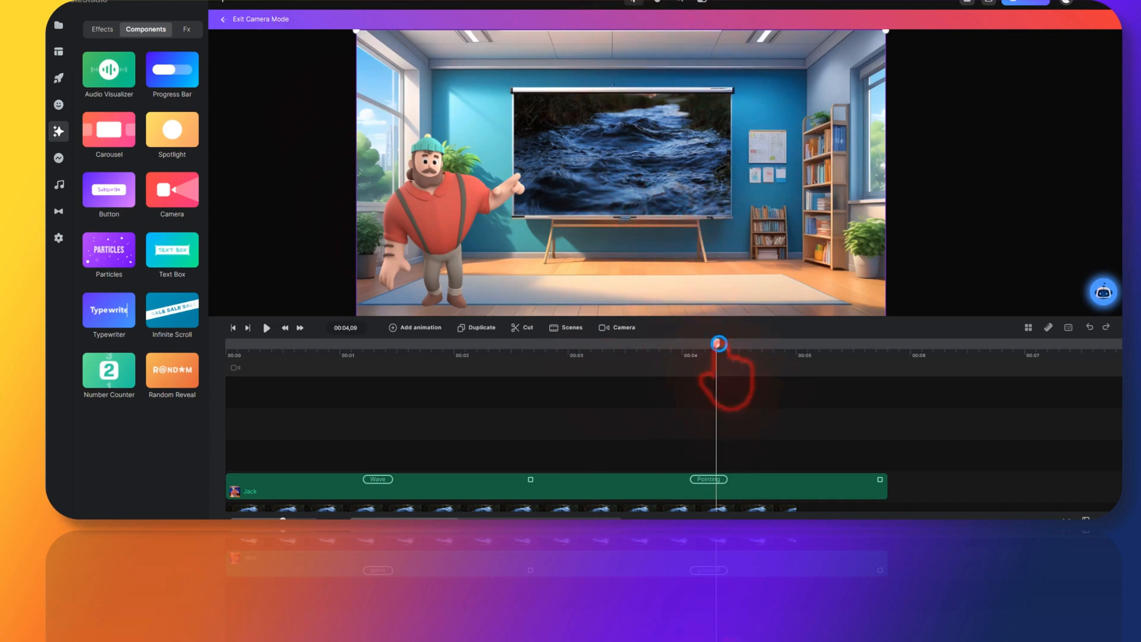
drag(719, 343, 271, 356)
right_click(282, 361)
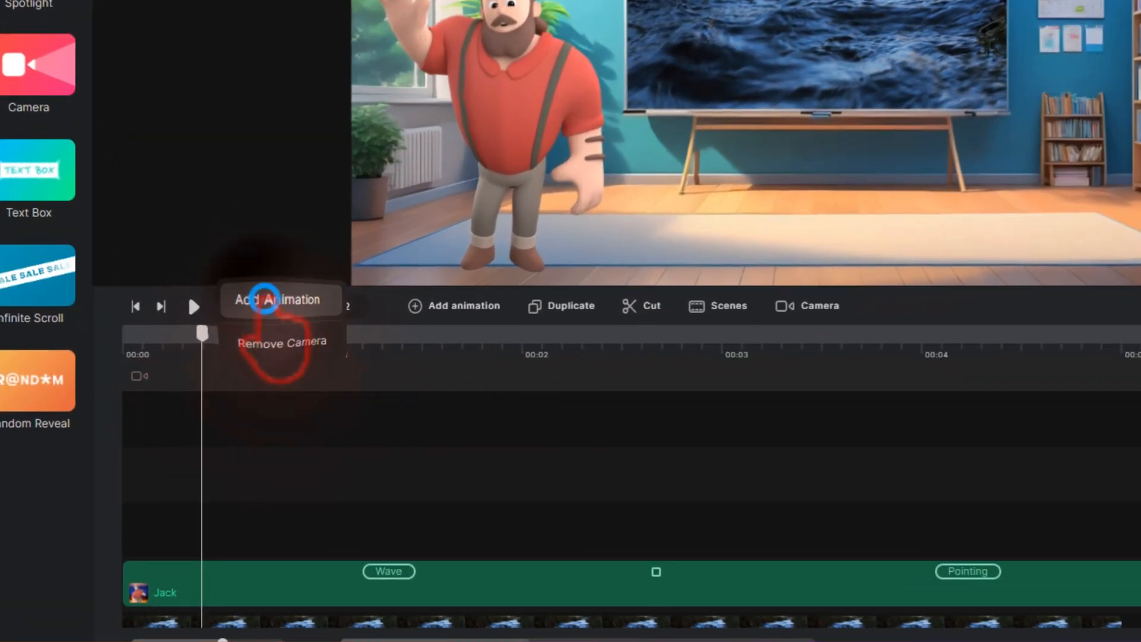
click(308, 325)
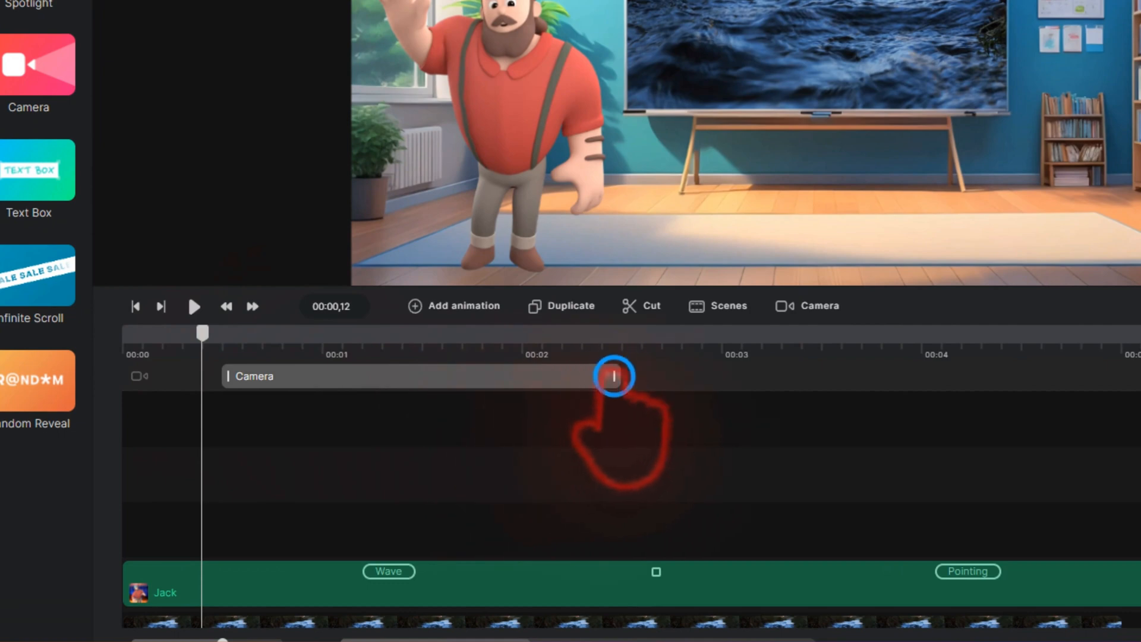
drag(614, 376, 355, 376)
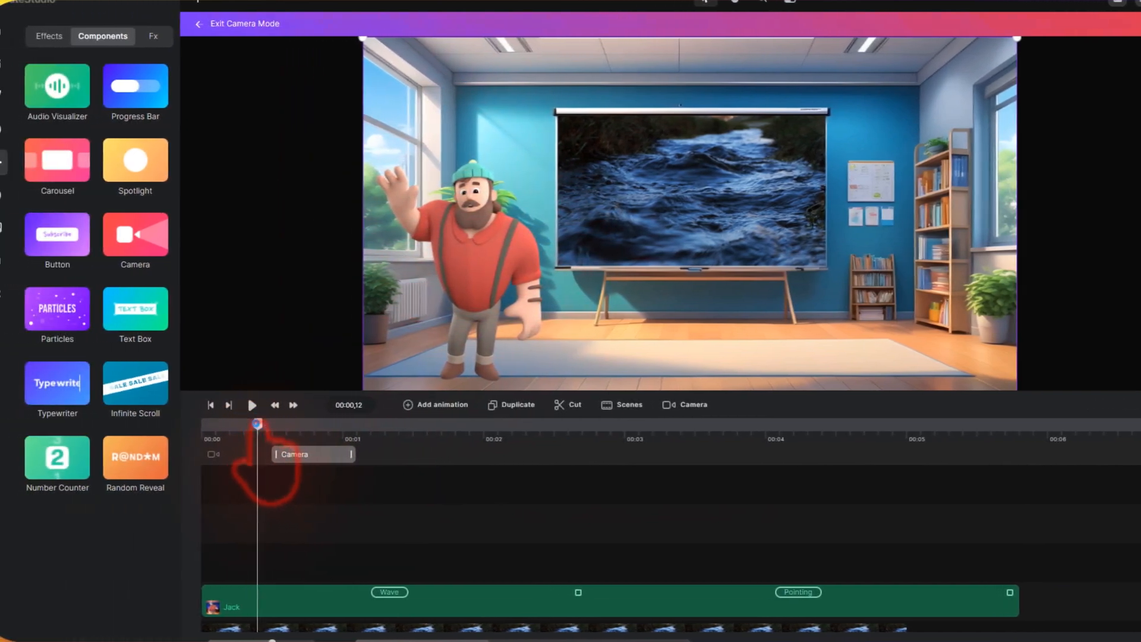
Step: At 00:01,05, shrink and move the camera frame so it closely surrounds the character's head, raised hand and chest
drag(146, 437, 255, 436)
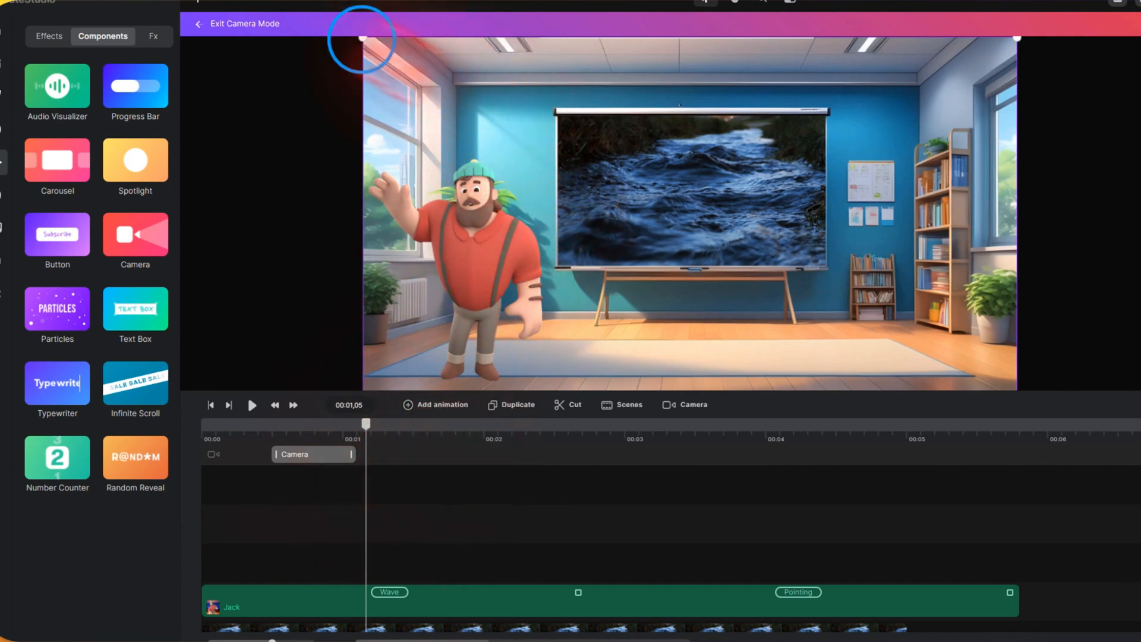
drag(363, 38, 513, 187)
drag(644, 226, 481, 178)
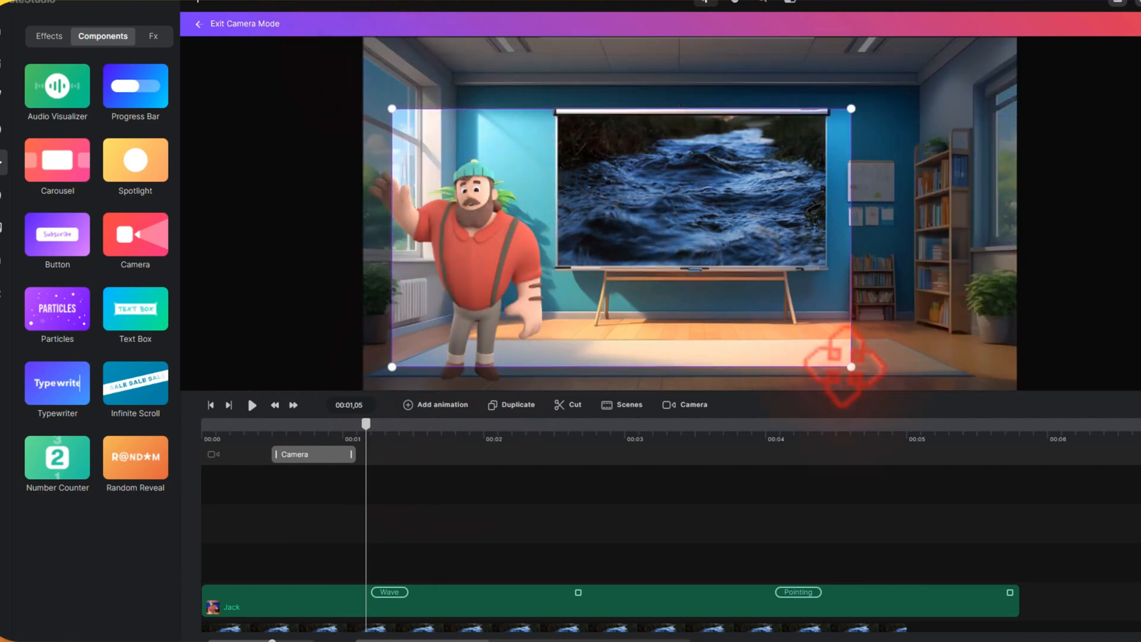
drag(851, 367, 629, 242)
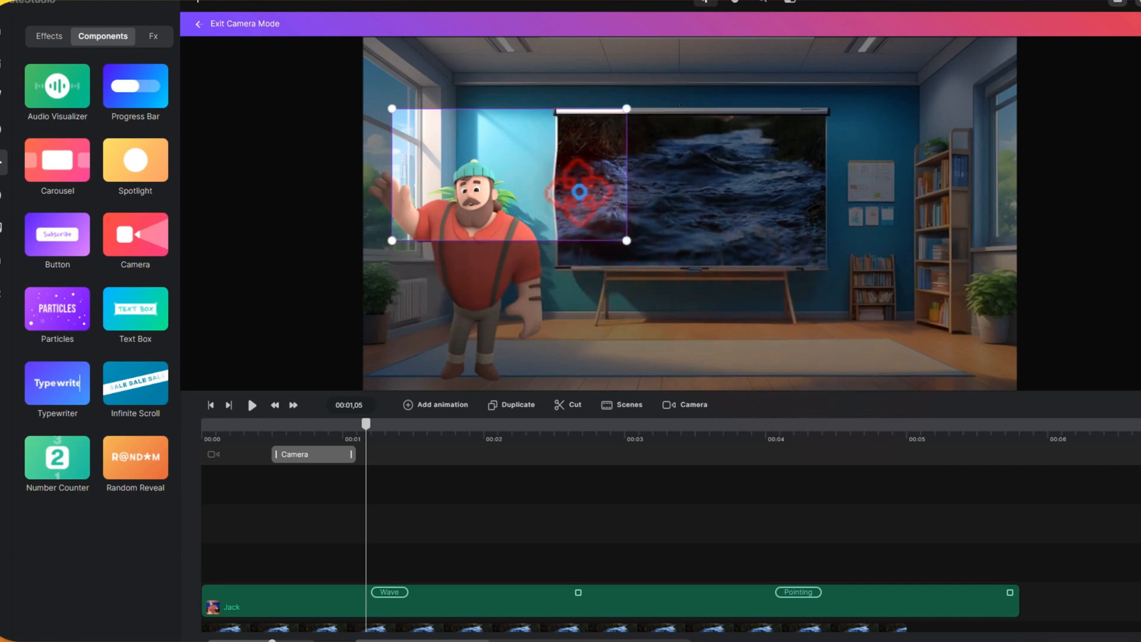
drag(579, 189, 562, 228)
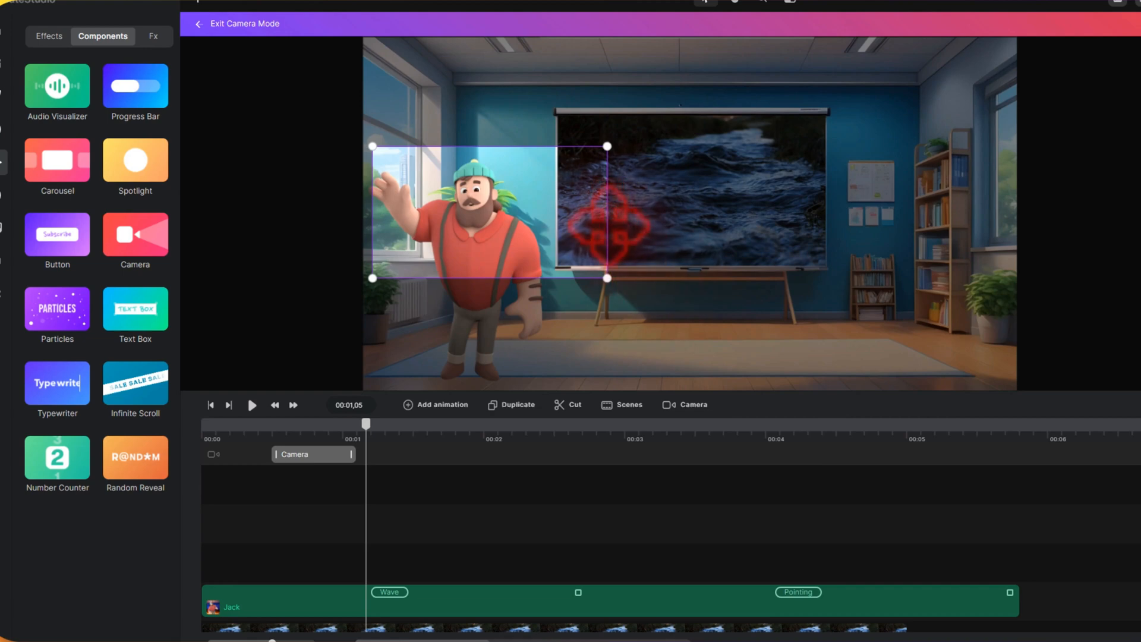
drag(609, 278, 566, 256)
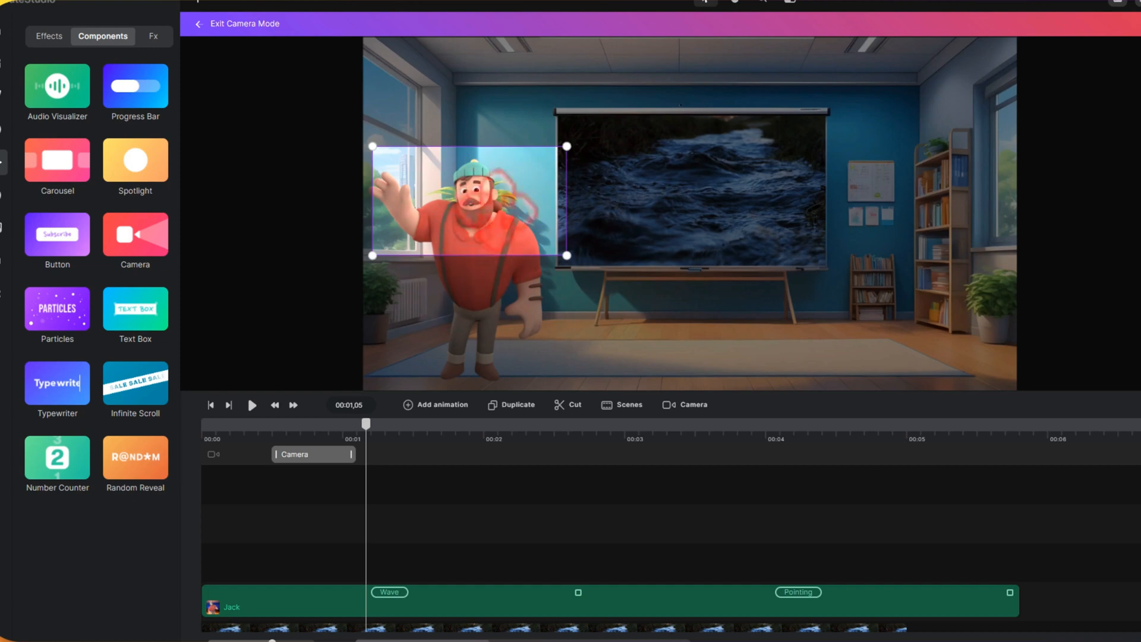
Step: Add a second camera animation just after 00:03,06 and shorten it to end at about 00:04
click(367, 422)
drag(367, 422, 649, 457)
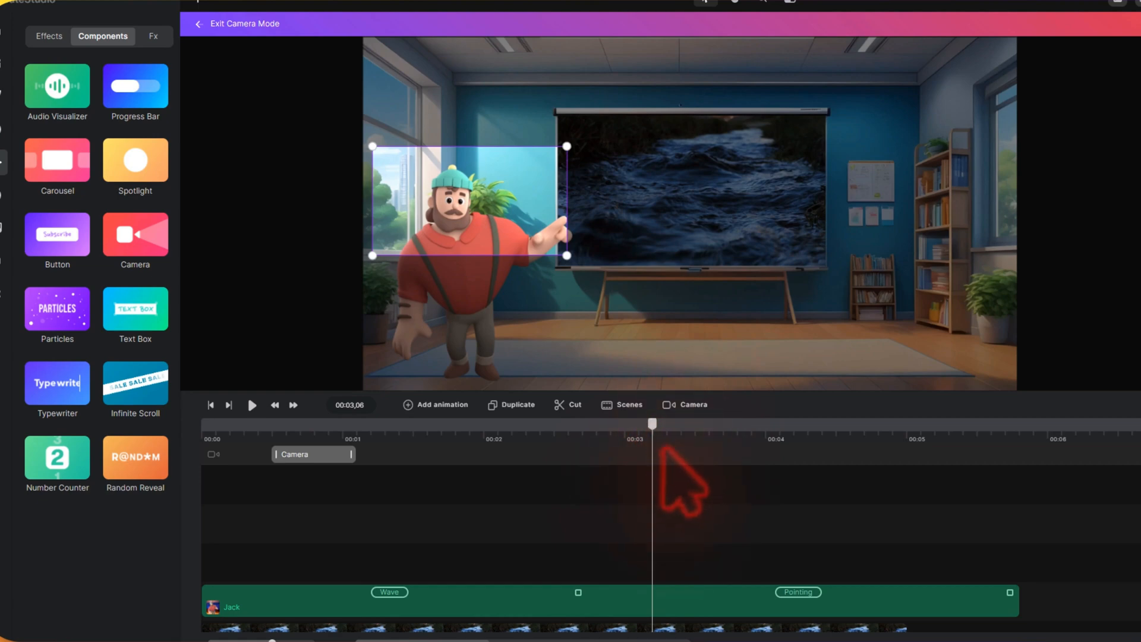
click(691, 407)
click(692, 408)
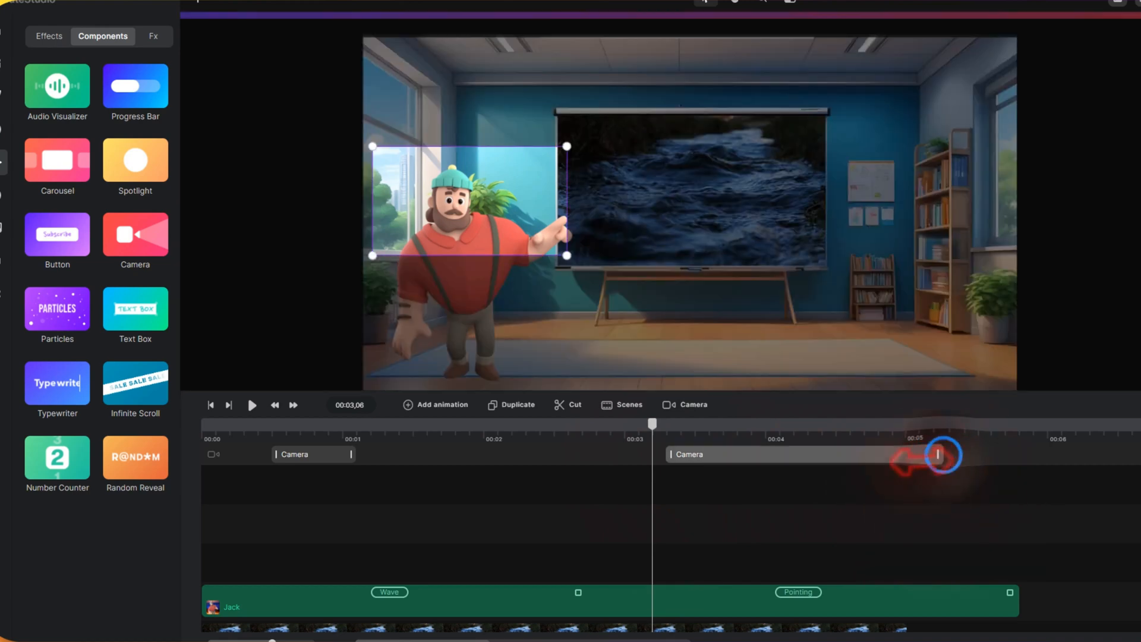
drag(944, 455, 775, 457)
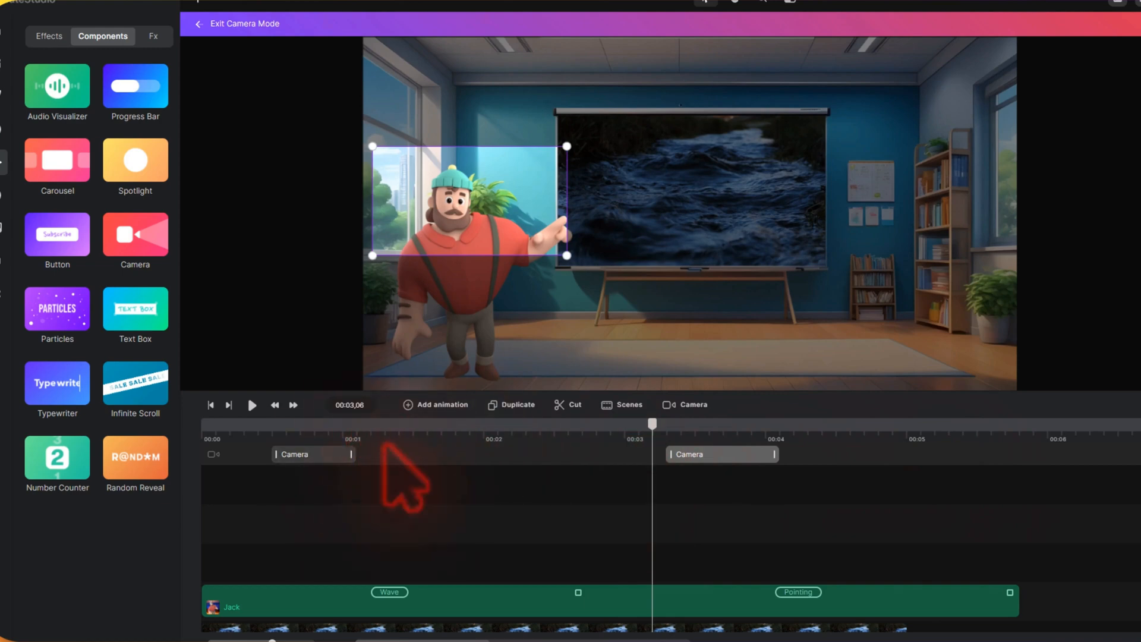
click(660, 423)
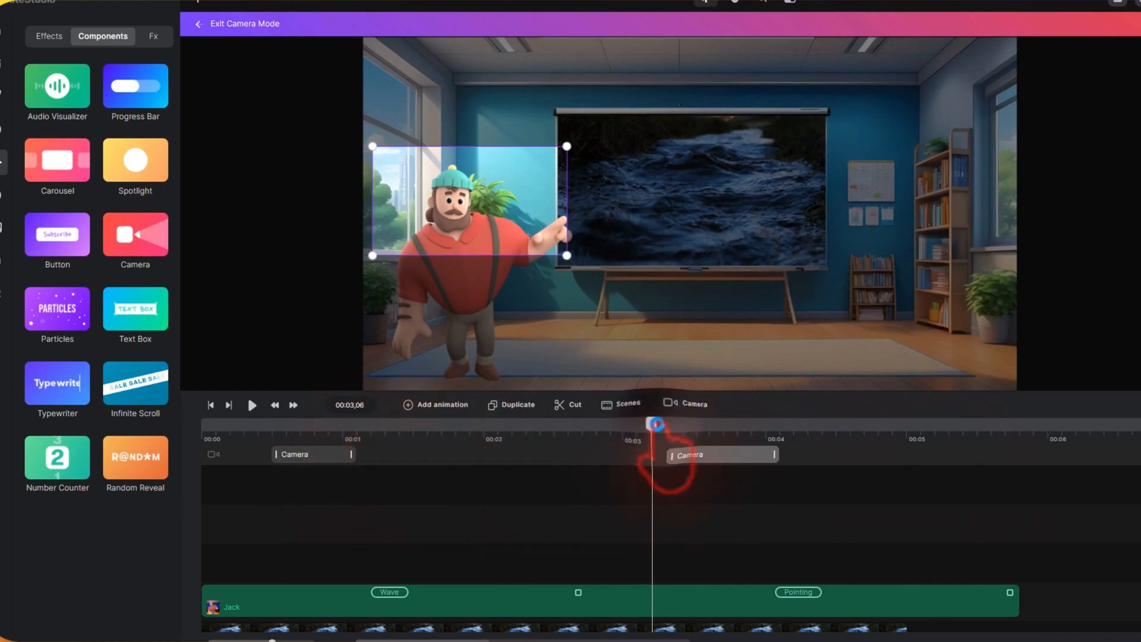
Step: At 00:04,05, move the camera frame onto the projector screen and enlarge it to fit the whole river video
drag(673, 428, 790, 439)
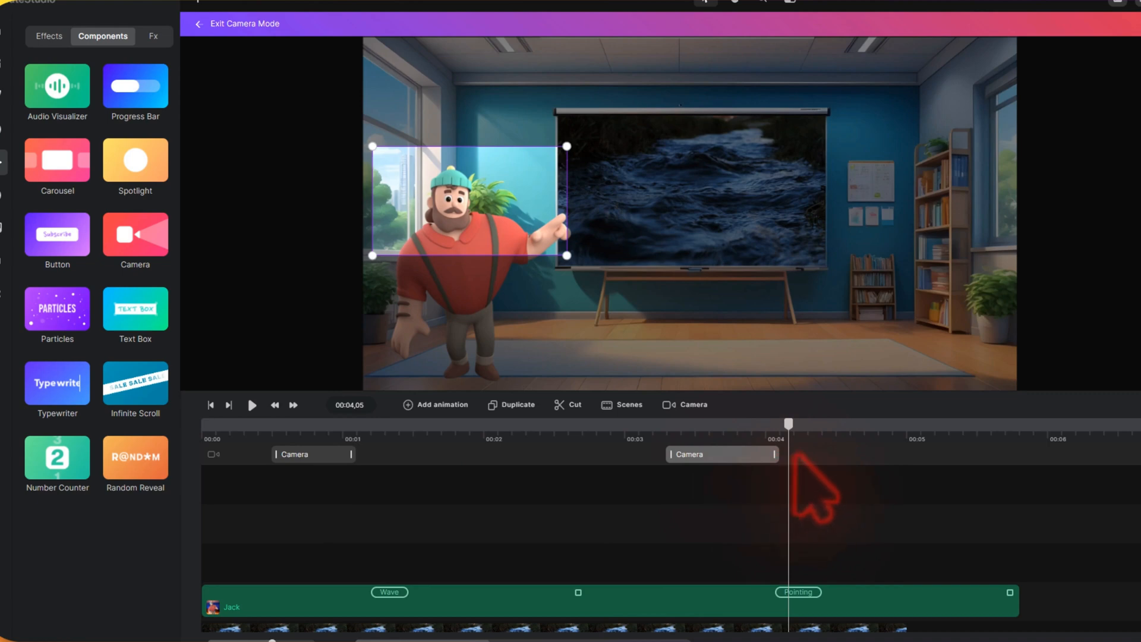
click(451, 204)
drag(450, 204, 633, 170)
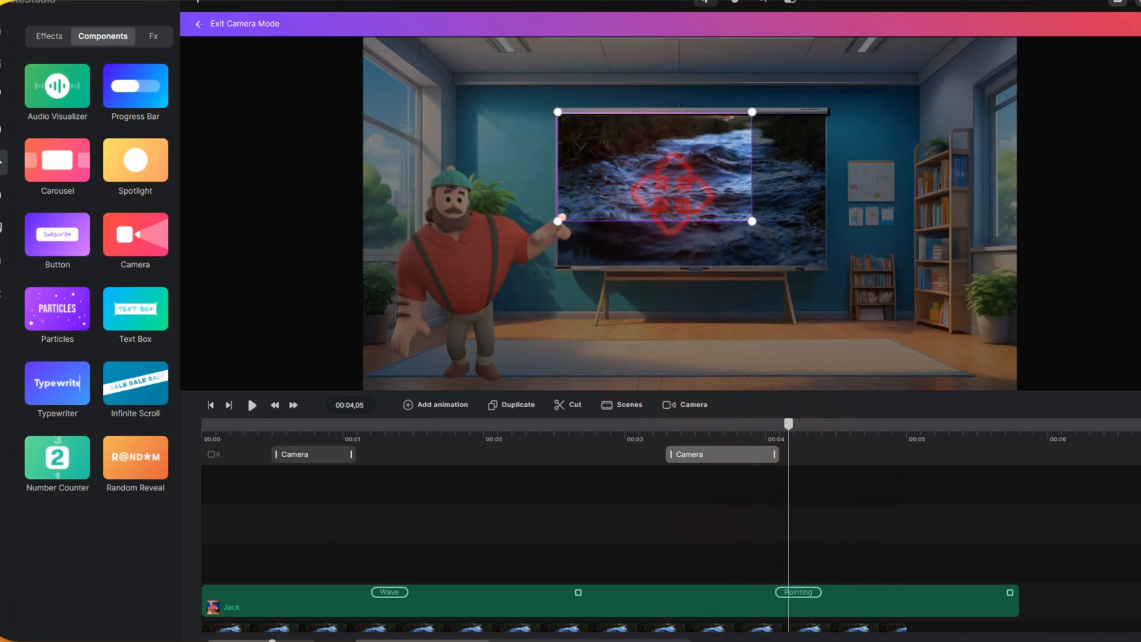
drag(752, 221, 829, 264)
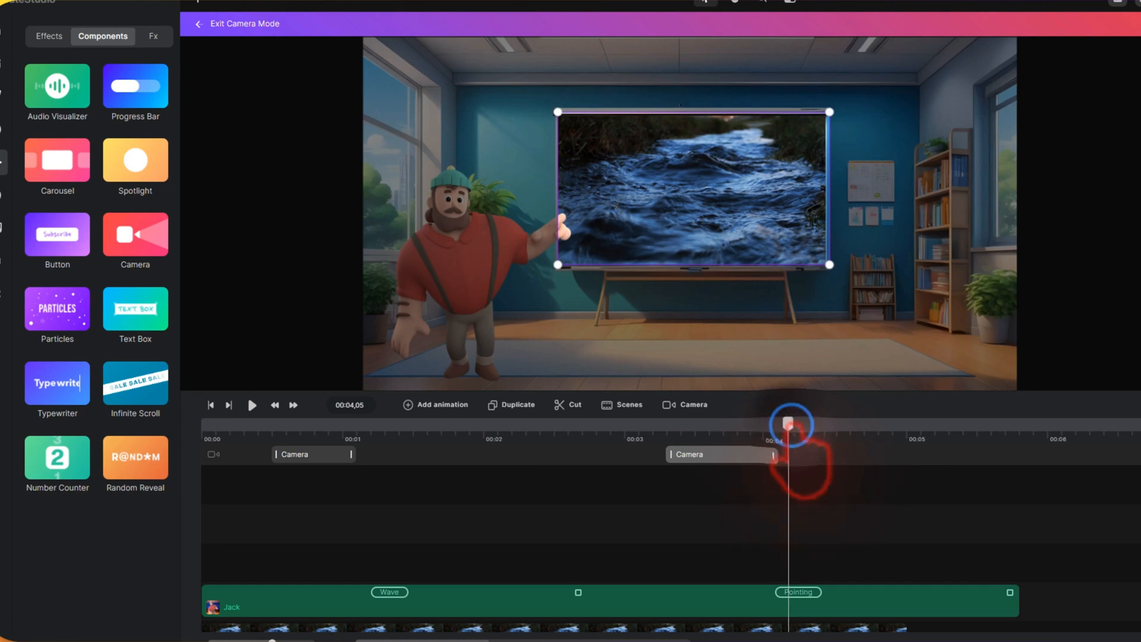
Step: Add a third camera animation at about 00:04,15 and shorten it to end just after 00:05
drag(795, 424, 838, 432)
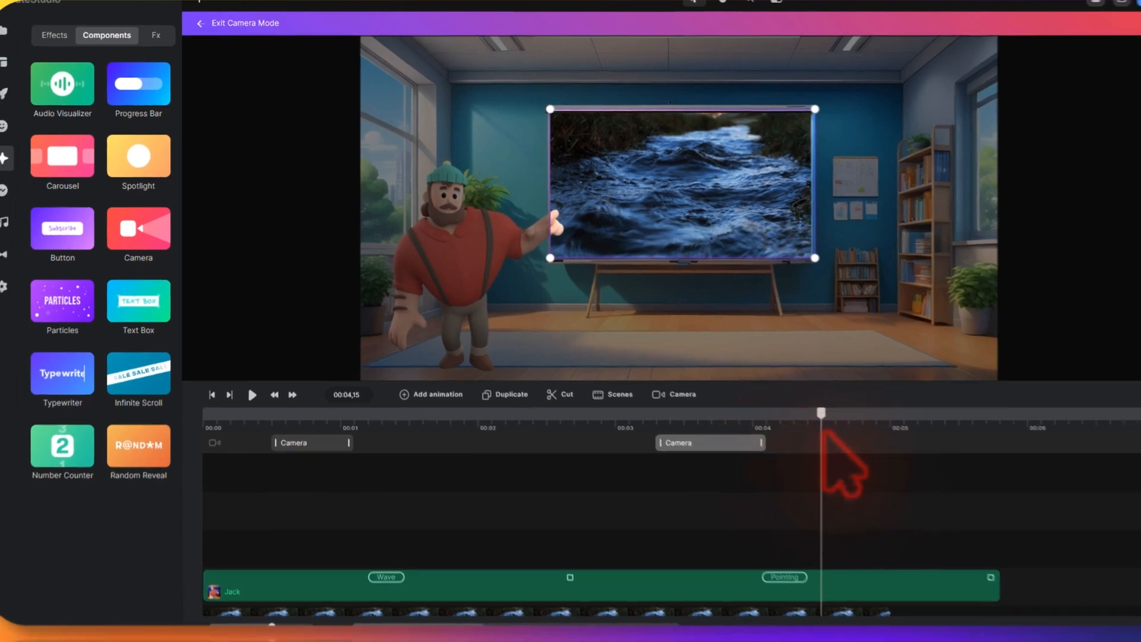
right_click(839, 432)
click(864, 404)
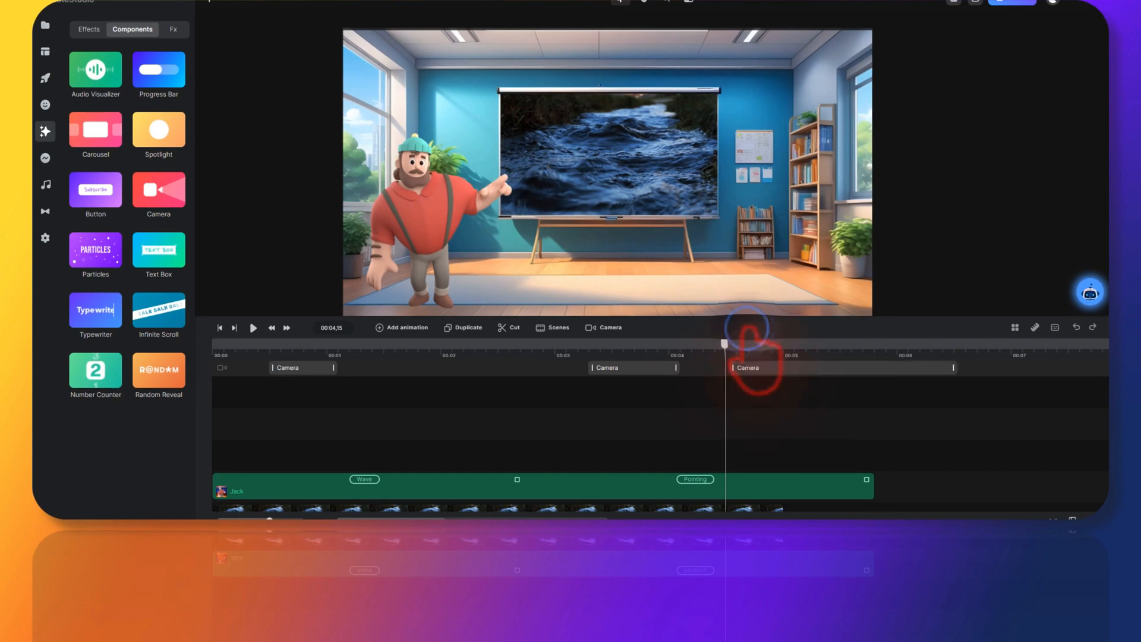
click(953, 367)
drag(953, 367, 831, 367)
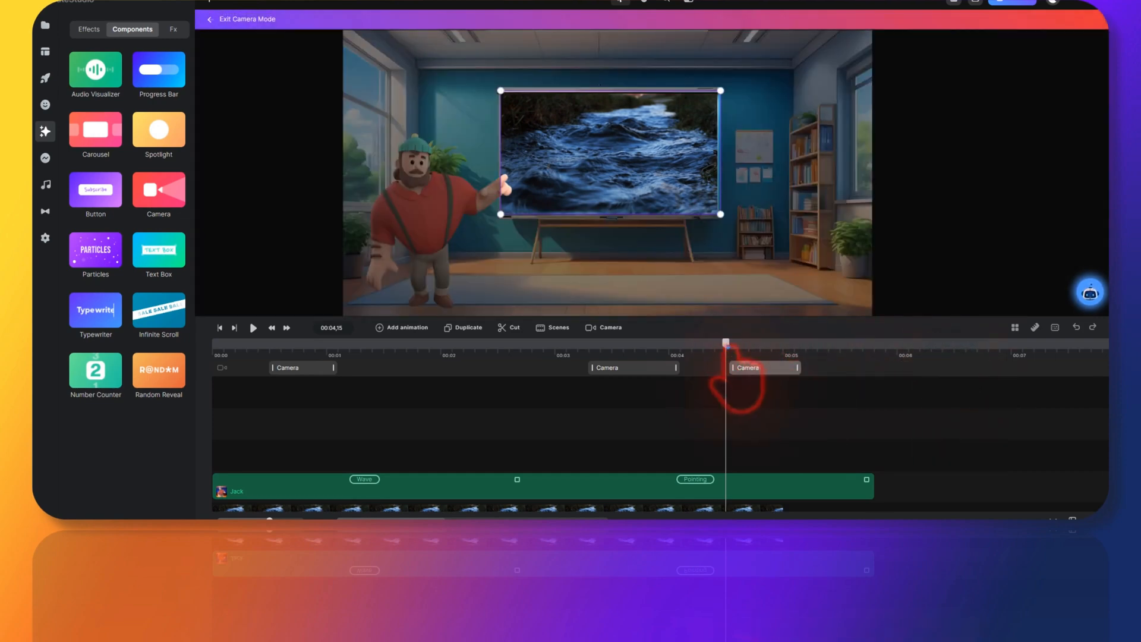
Step: At 00:05,07, enlarge and reposition the camera frame so it covers almost the entire classroom
drag(726, 357, 810, 358)
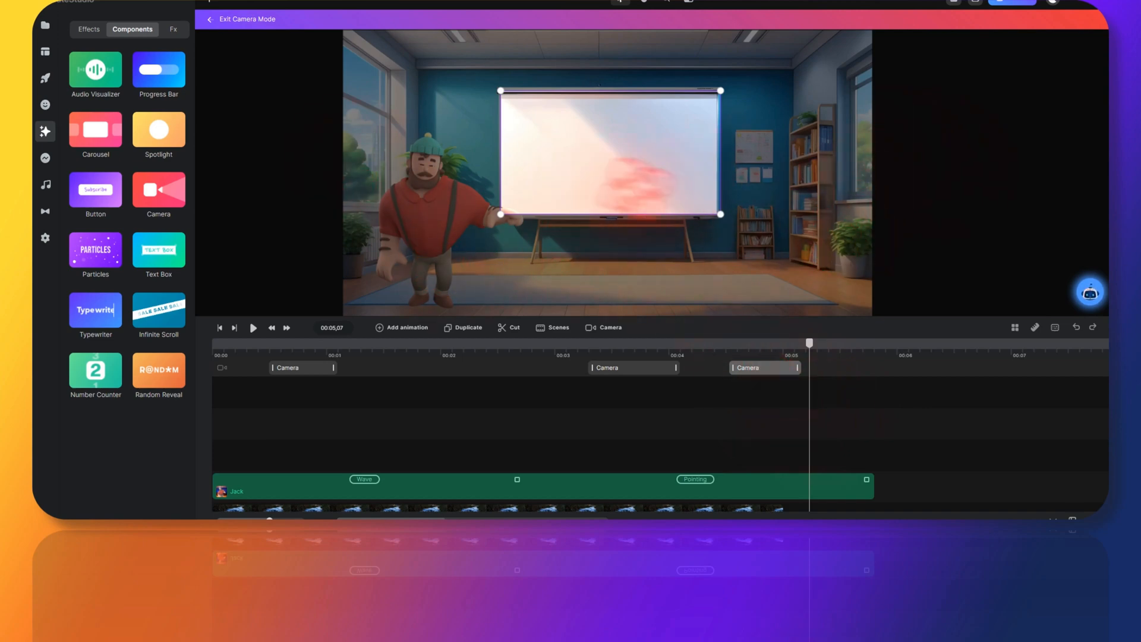
click(576, 151)
click(503, 91)
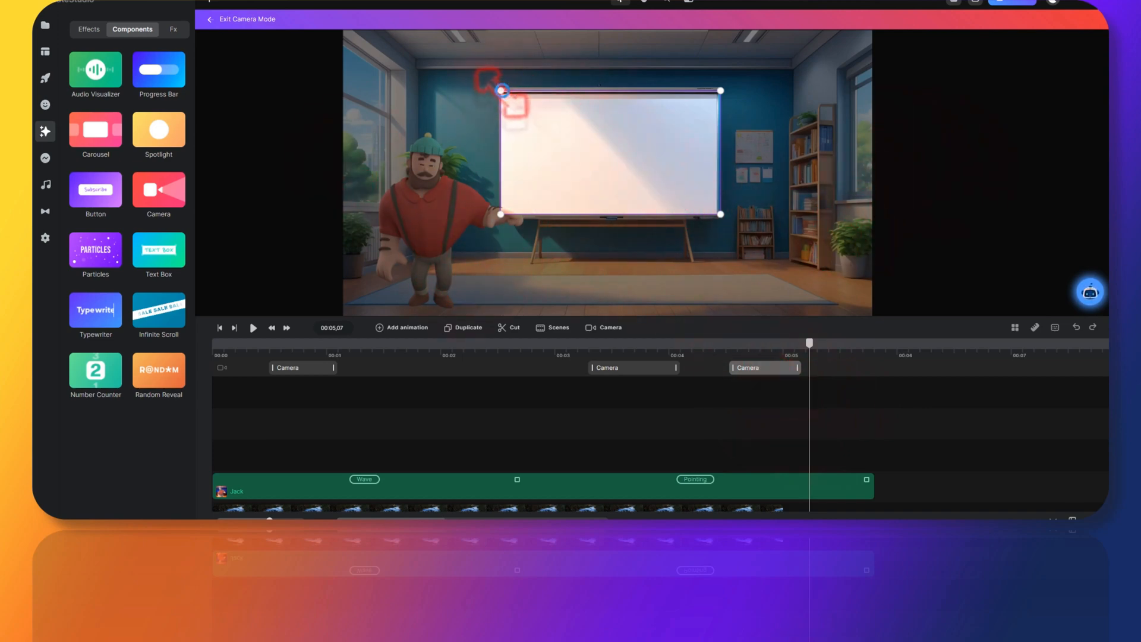
drag(500, 91, 310, 70)
drag(720, 214, 851, 322)
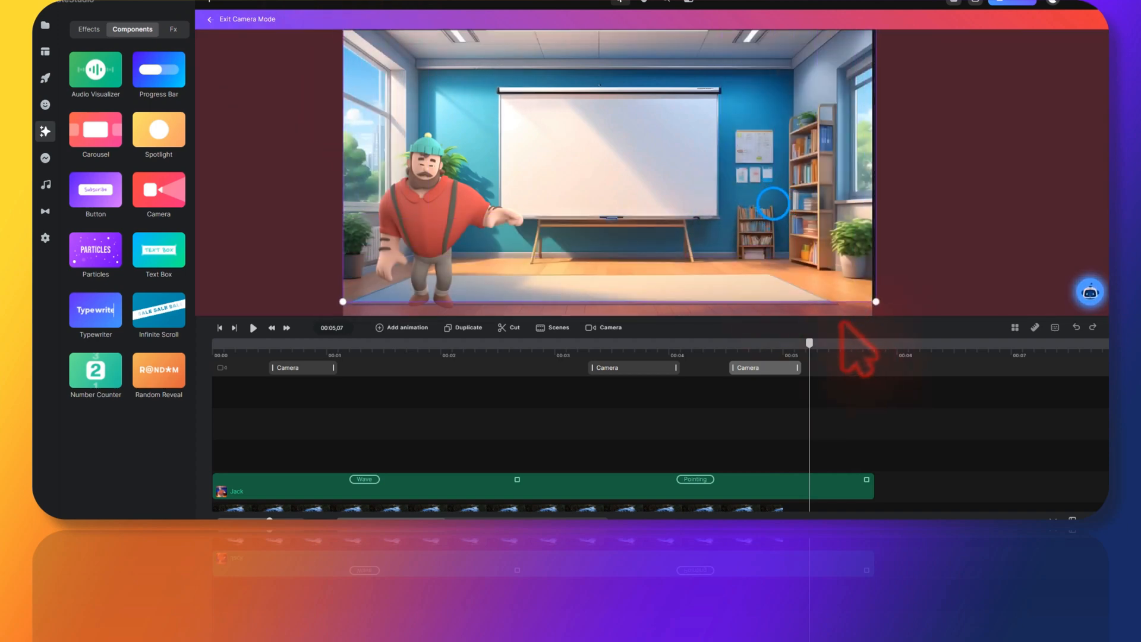
drag(769, 201, 773, 223)
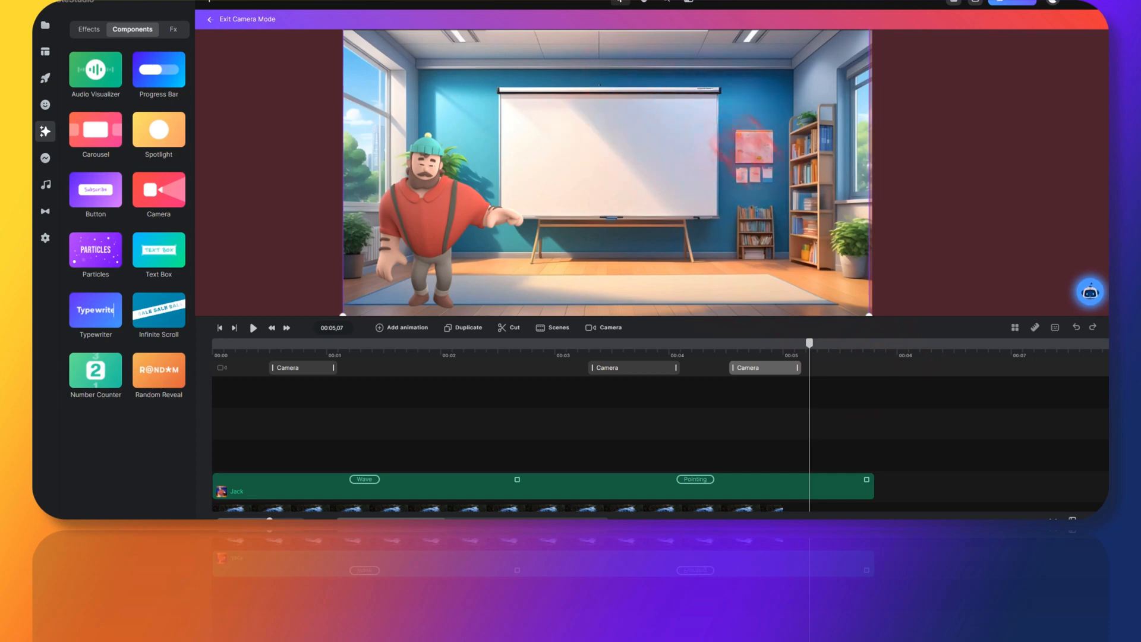
drag(759, 317, 758, 347)
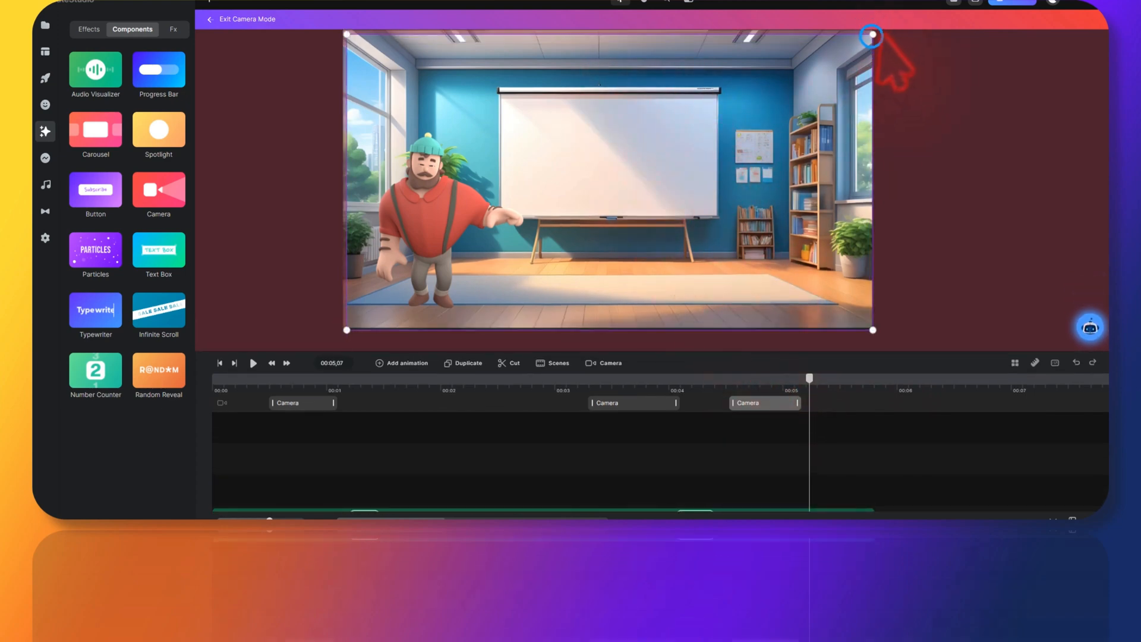
drag(872, 34, 864, 40)
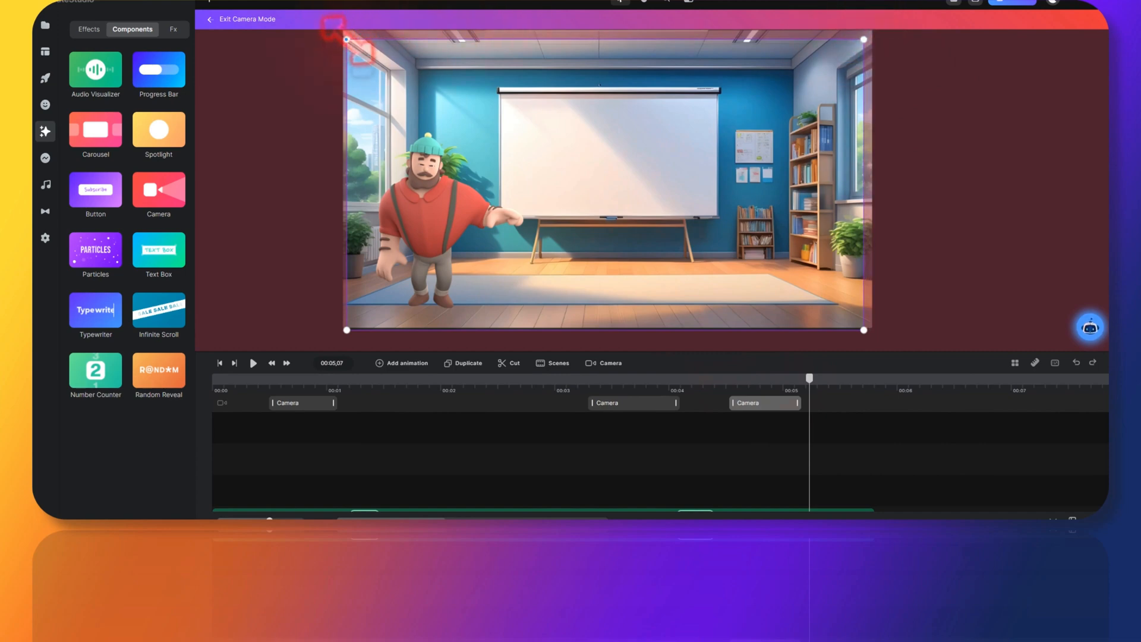
mouse_move(497, 158)
mouse_down()
mouse_move(502, 121)
mouse_move(486, 155)
mouse_up()
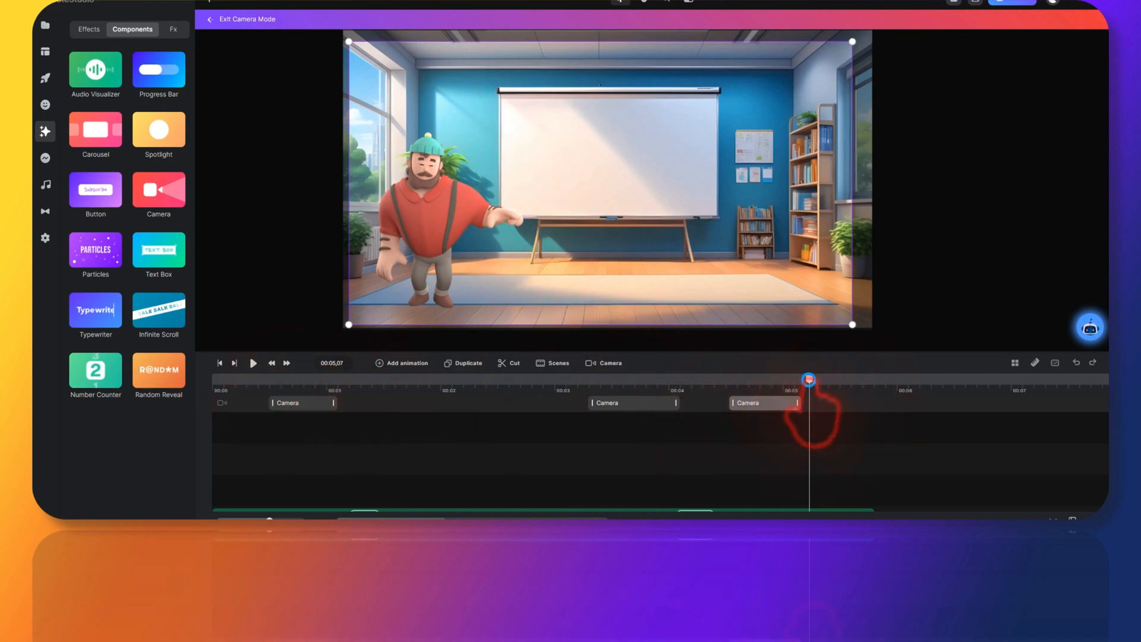
Step: Play the scene from the beginning to preview the three camera animations
drag(809, 380, 98, 381)
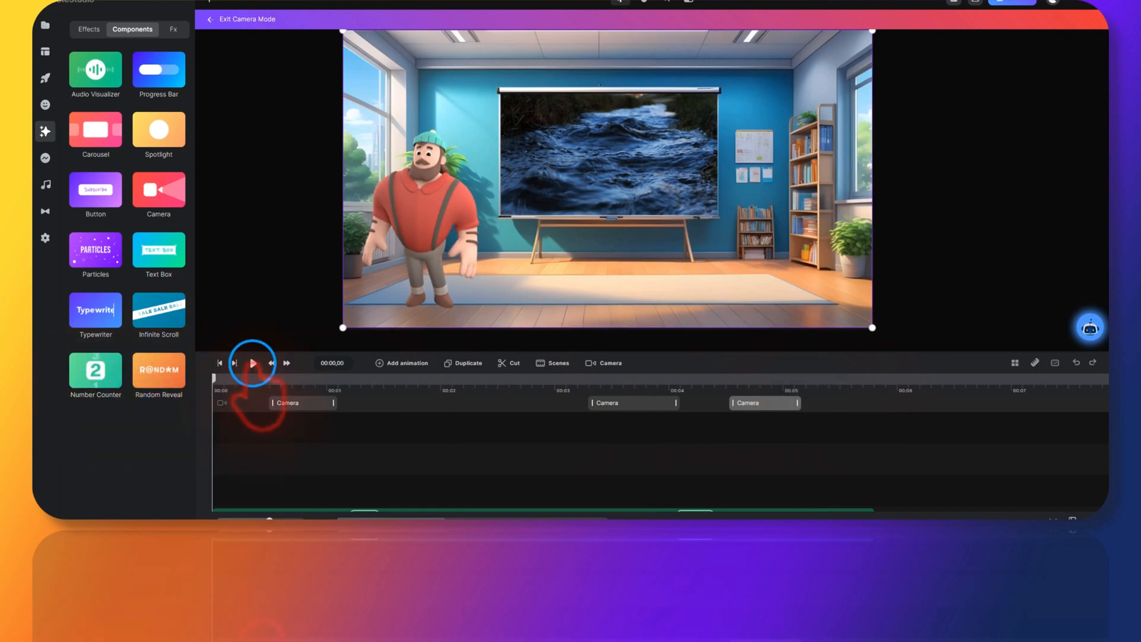
click(253, 363)
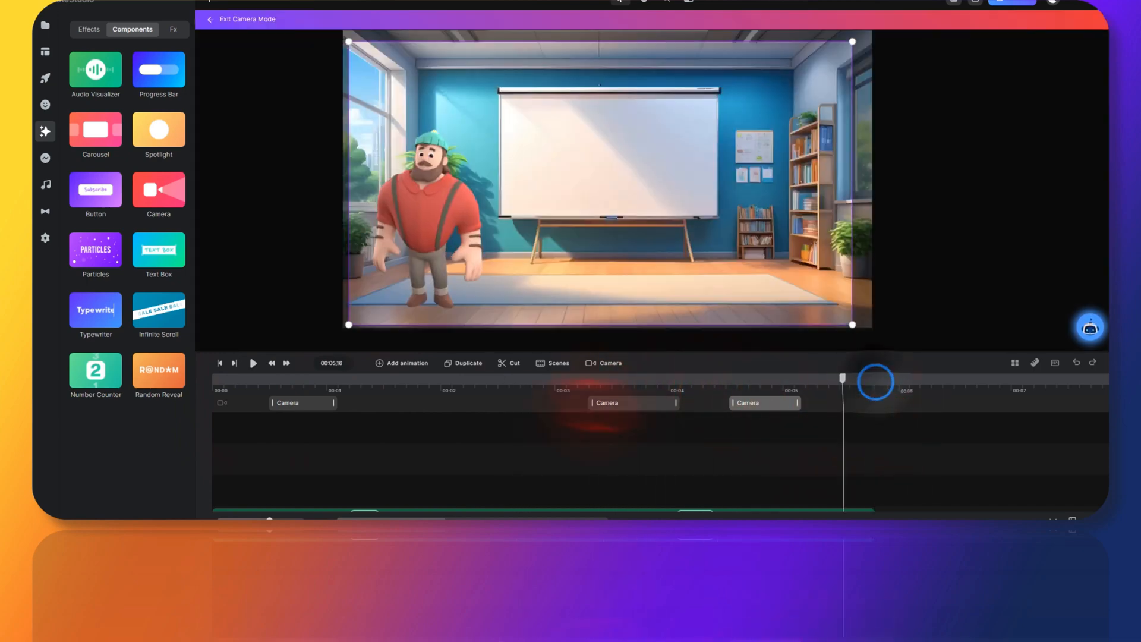
Step: Lengthen the first camera animation to run from about 0.2 to 1.8 seconds and replay the scene from the start
click(327, 396)
drag(329, 396, 372, 404)
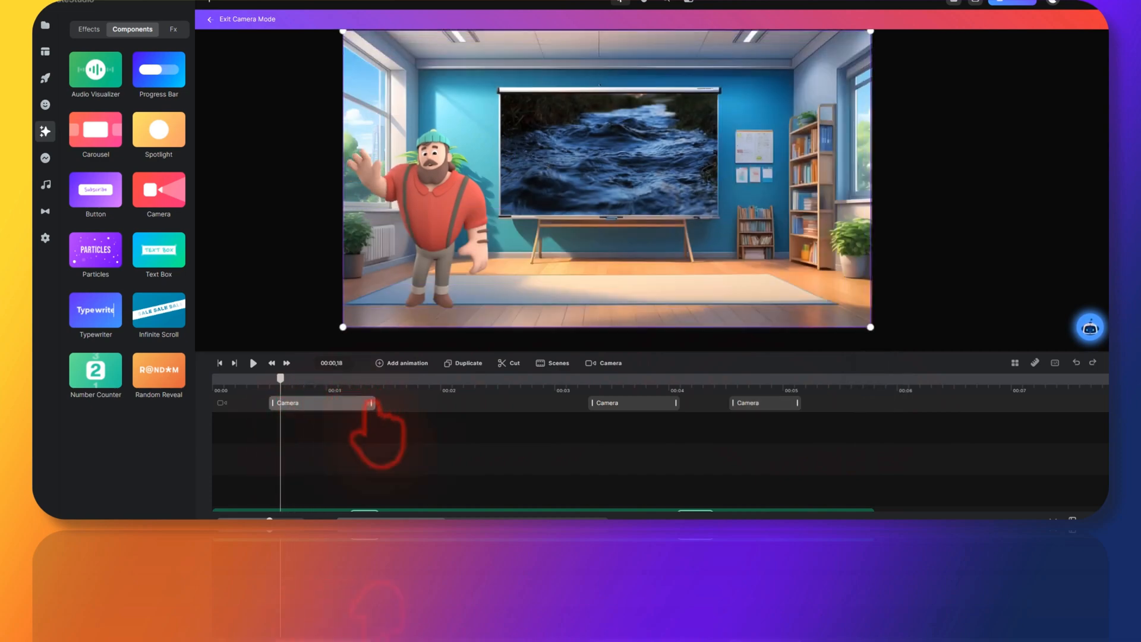
drag(373, 403, 415, 403)
click(280, 380)
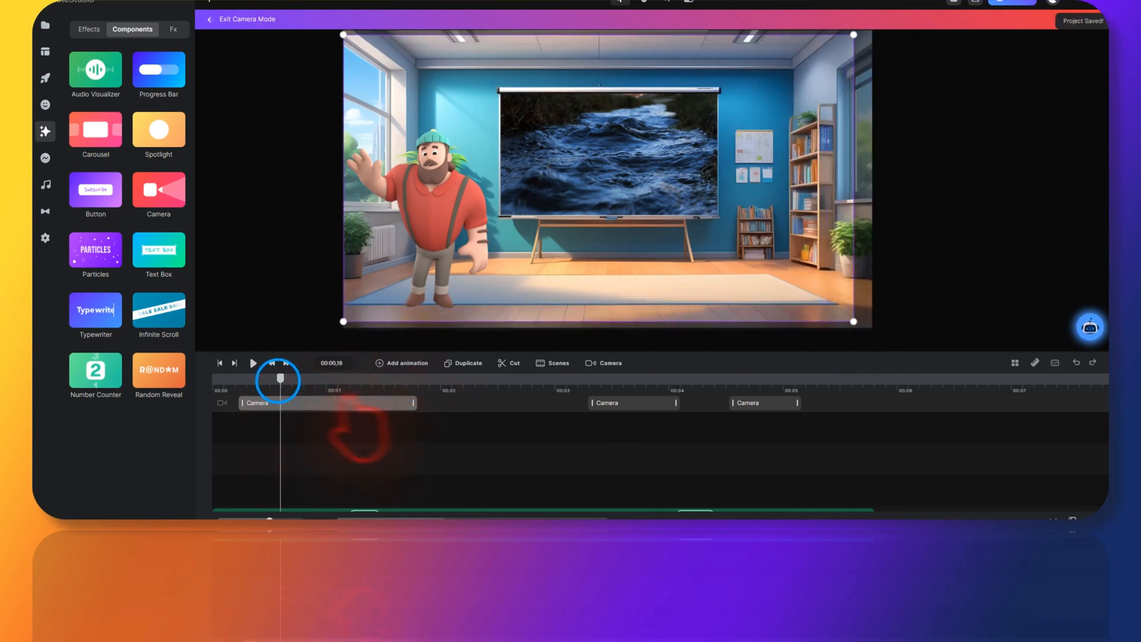
drag(279, 380, 213, 381)
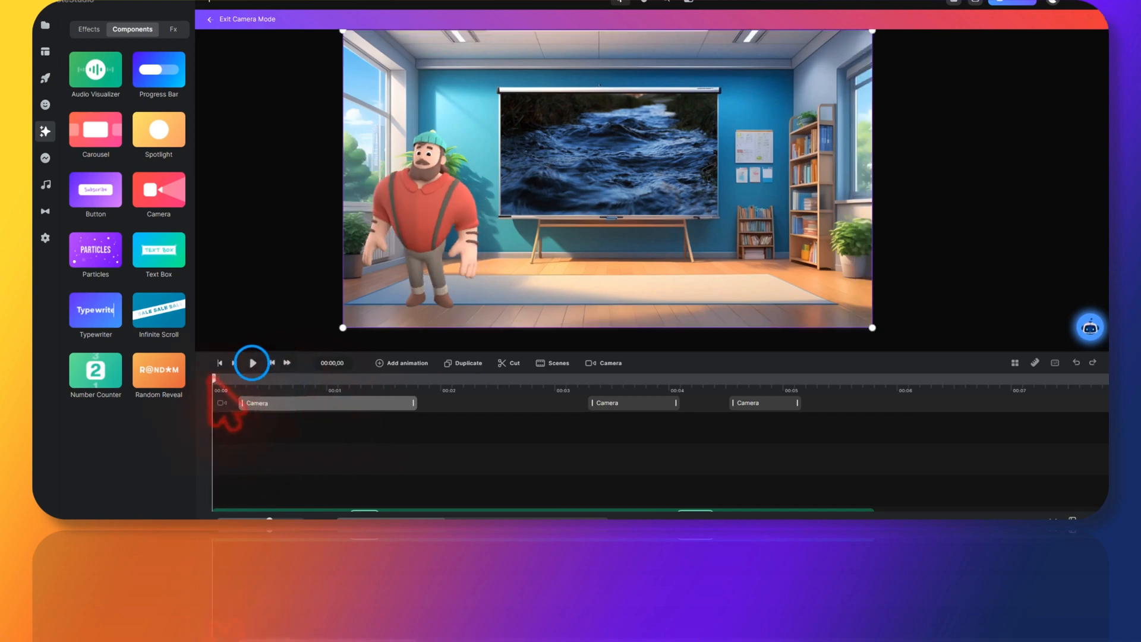
click(252, 362)
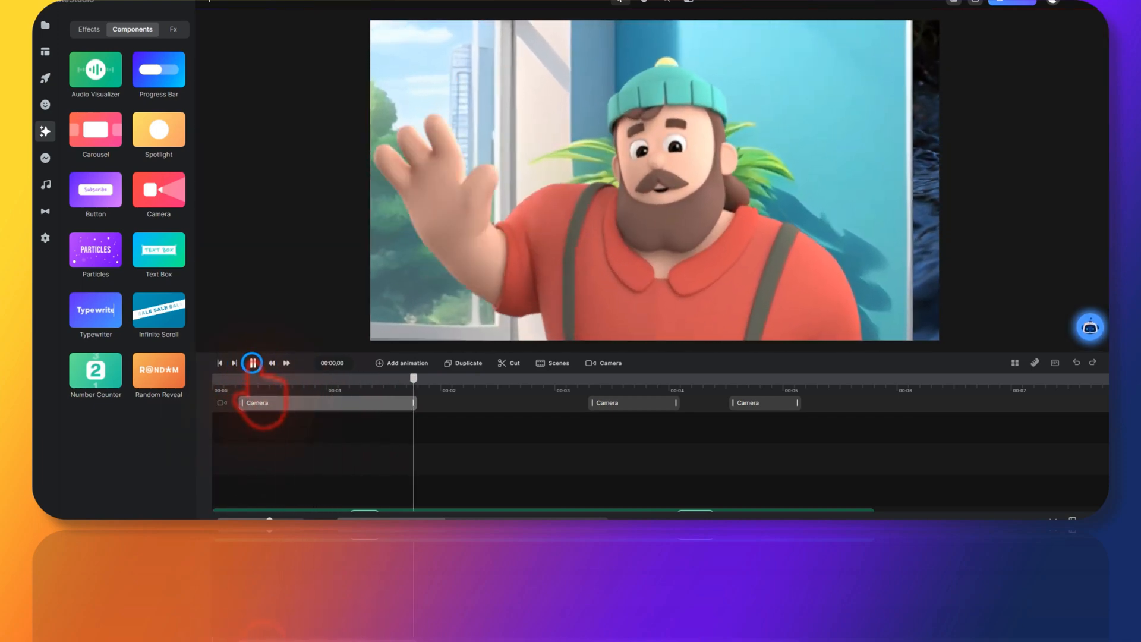
click(268, 404)
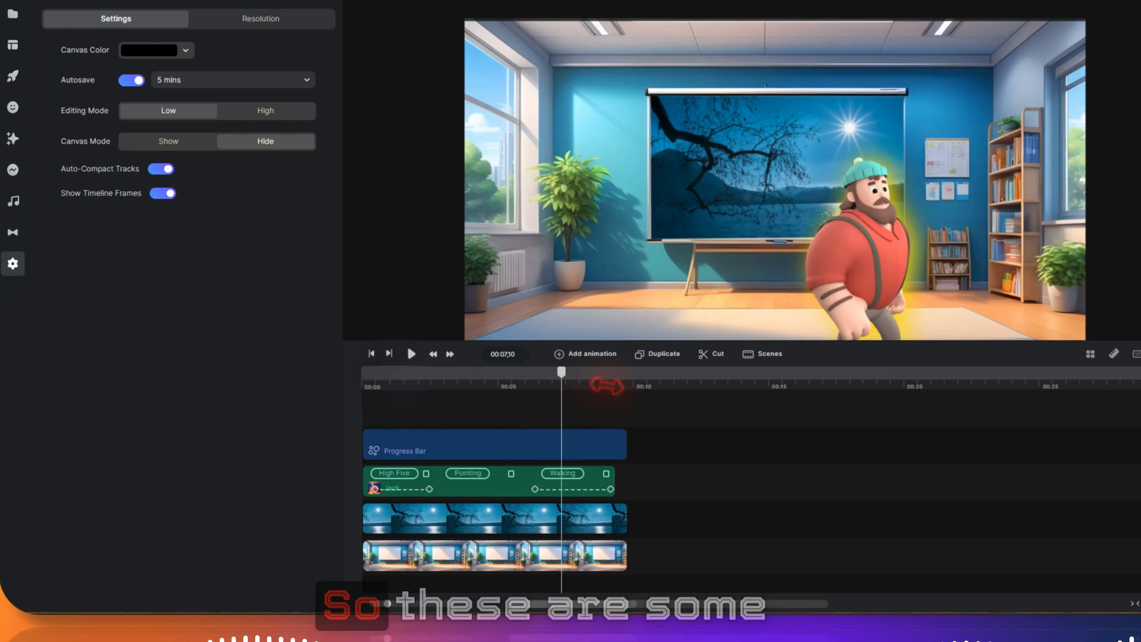
Step: Scrub the classroom scene with the lake video to 00:02,25 and browse the animated characters in the Studio library
drag(604, 387, 382, 400)
mouse_move(454, 406)
mouse_down()
mouse_move(520, 410)
mouse_move(442, 412)
mouse_up()
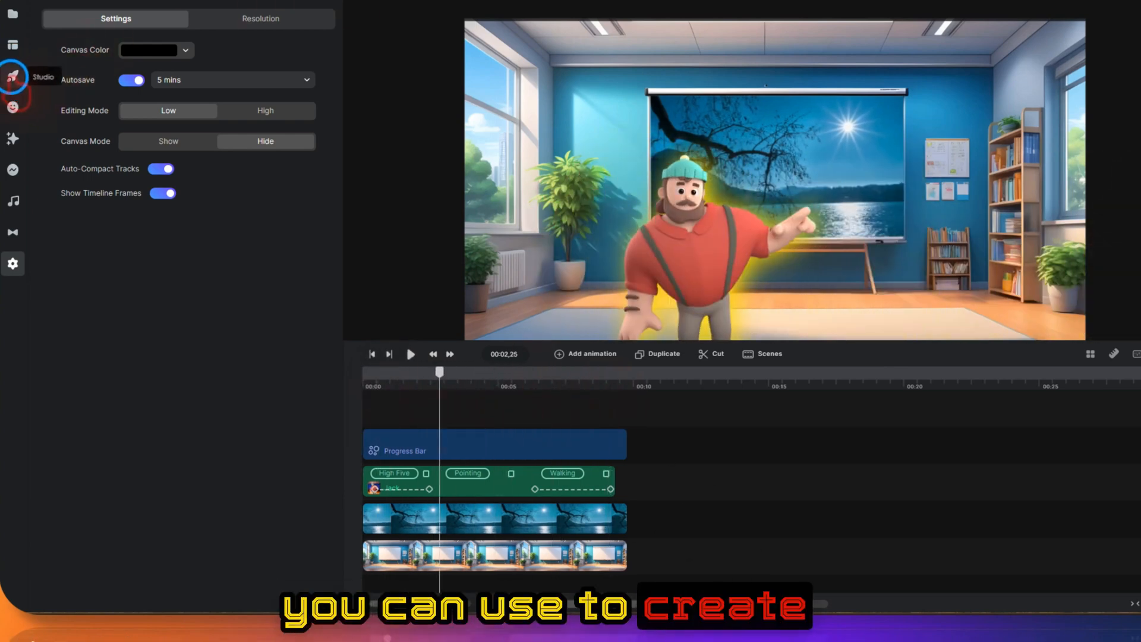
click(13, 76)
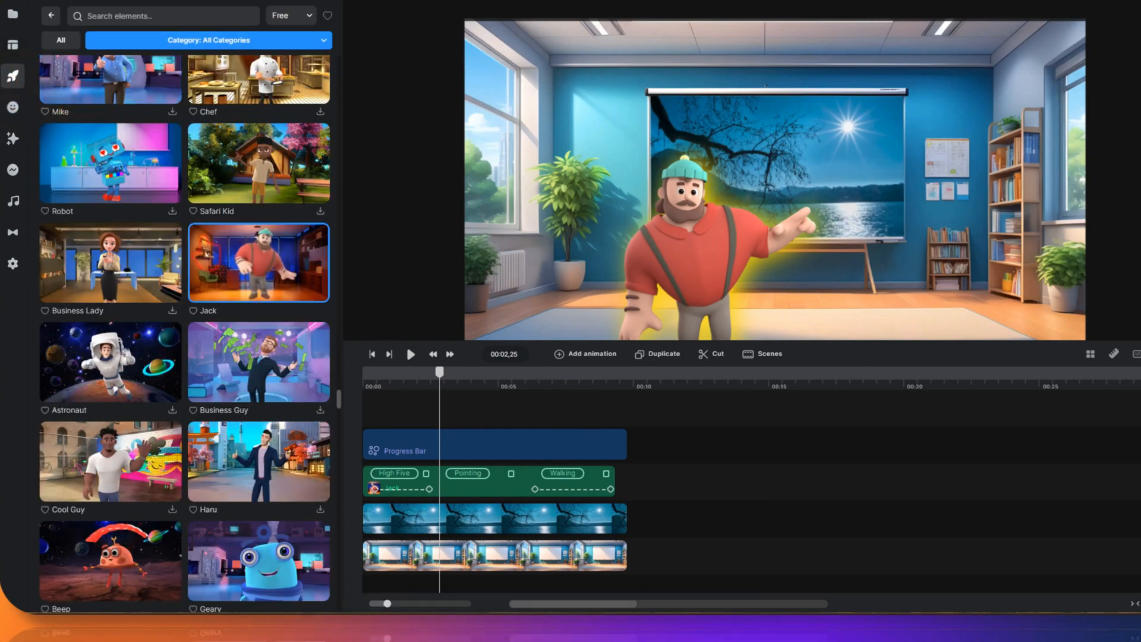
scroll(206, 256, down, 12)
scroll(207, 255, down, 12)
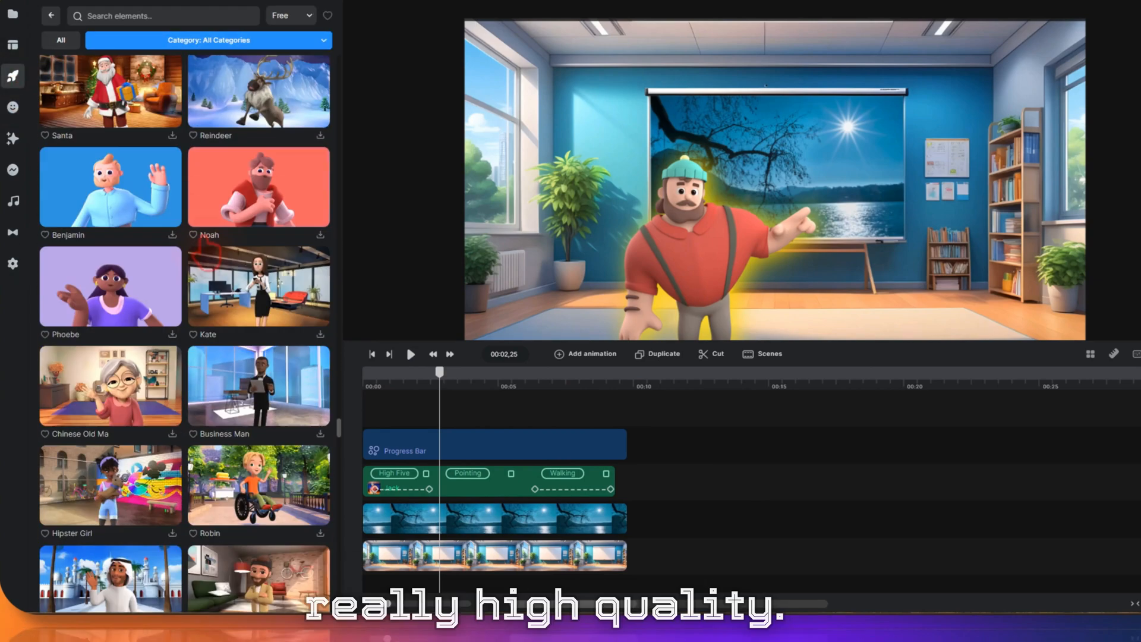
scroll(199, 239, down, 12)
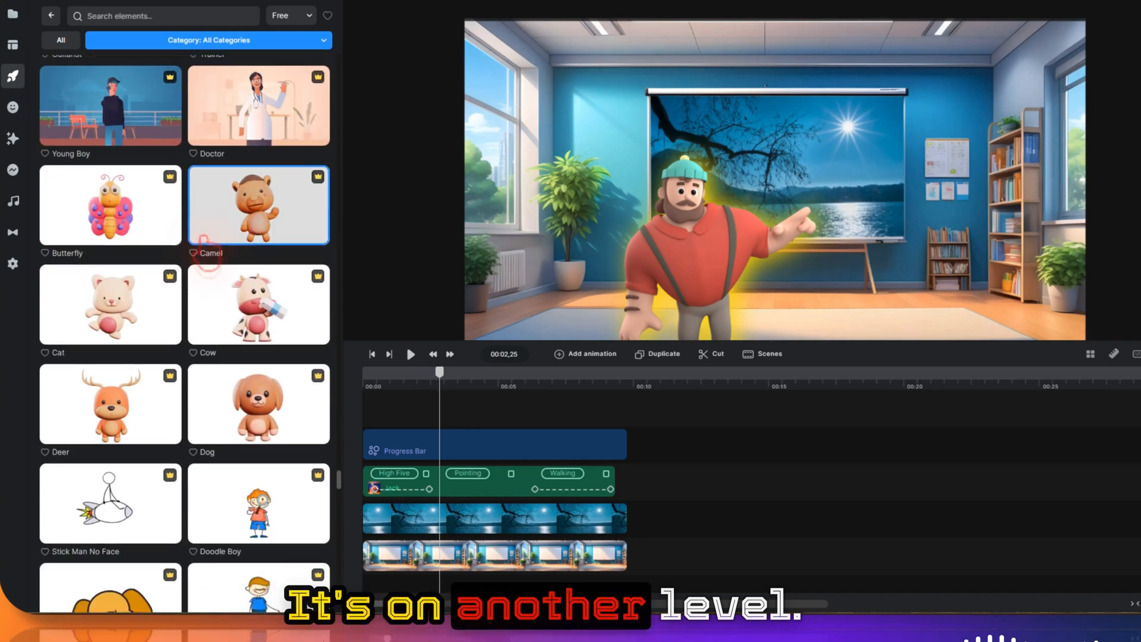
scroll(206, 243, down, 10)
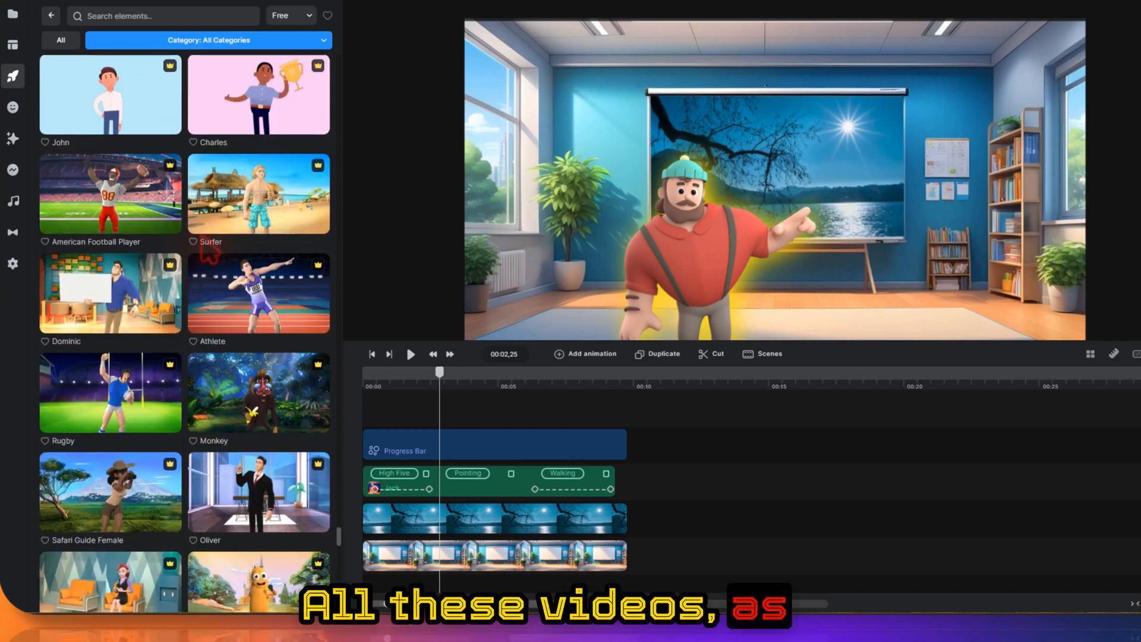
scroll(325, 260, down, 12)
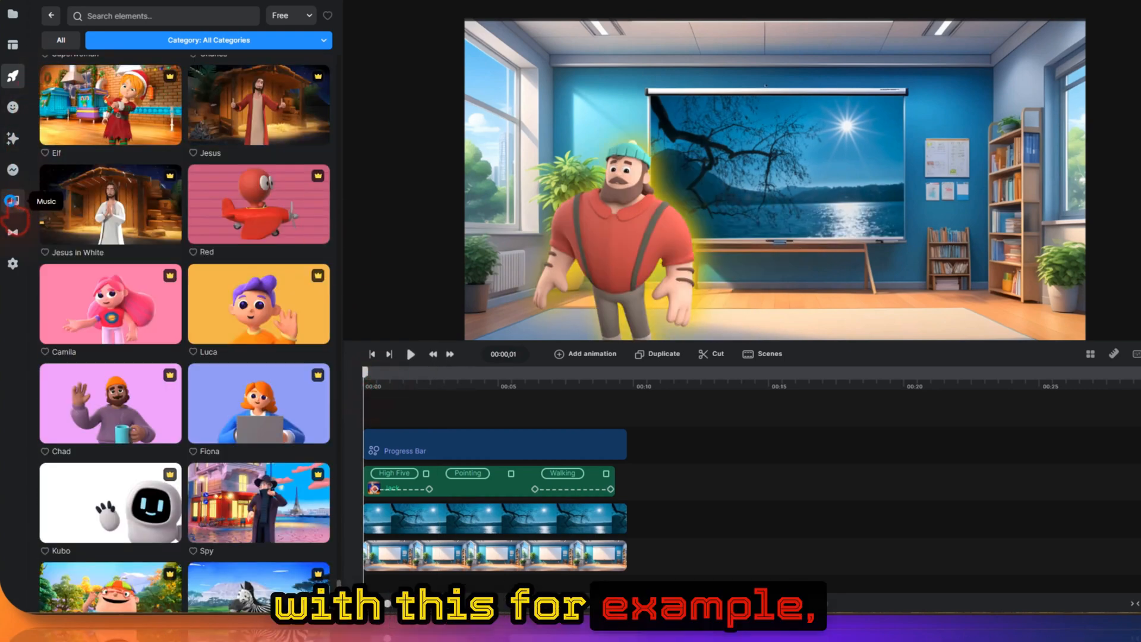
Step: Open the text-to-speech generator and switch it to the Google voices to view their options
click(12, 201)
click(203, 20)
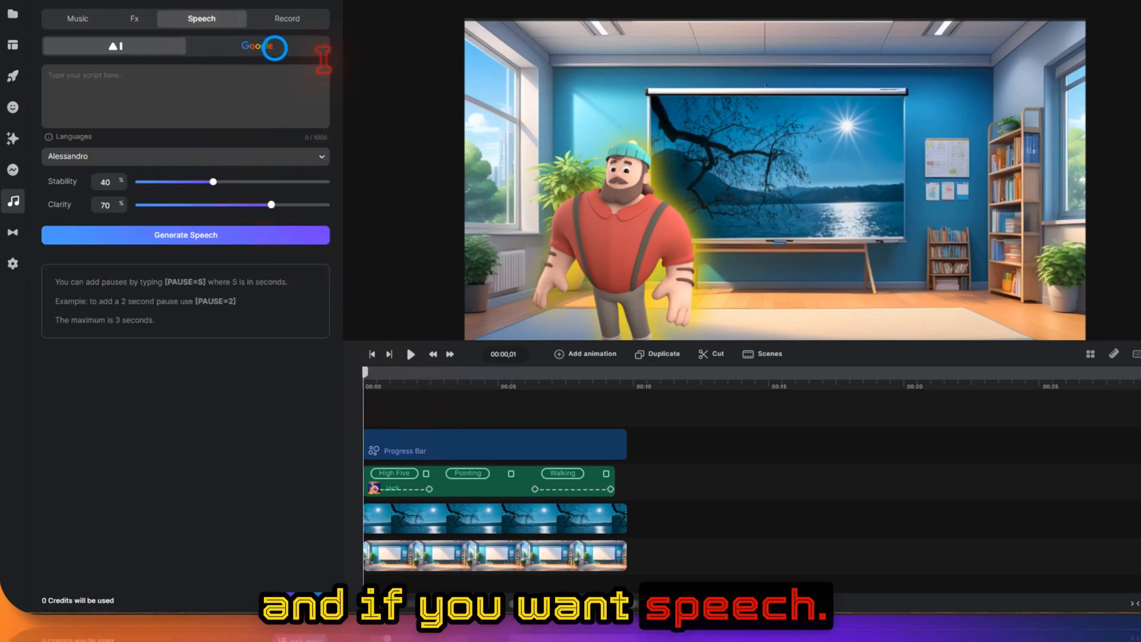
click(274, 48)
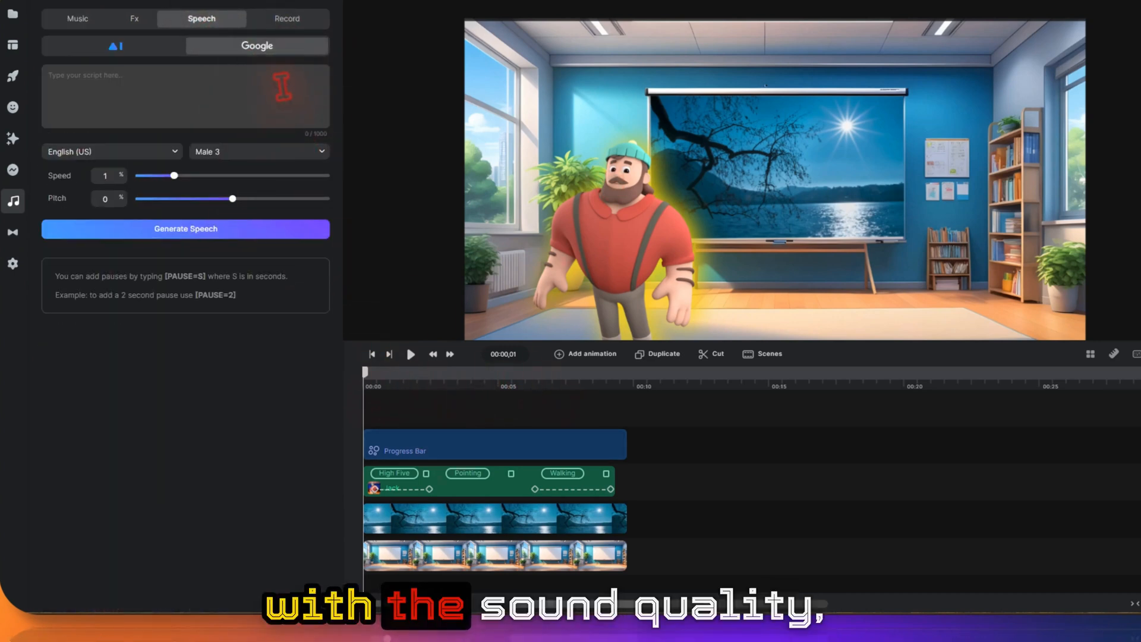
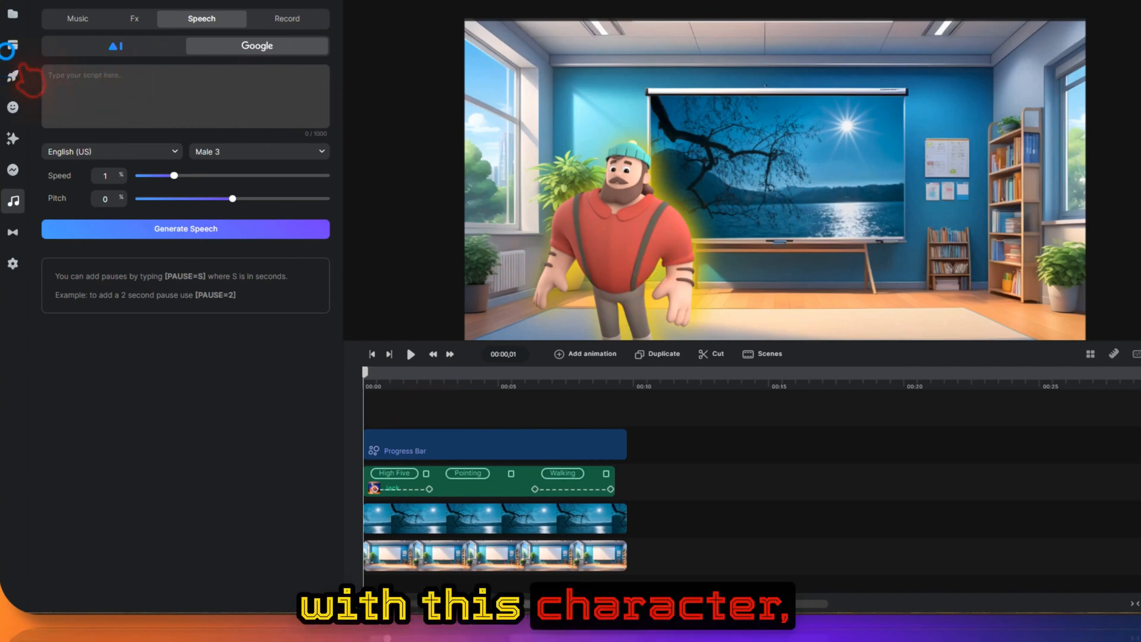
Step: View the ready-made scene templates and go back from the character list in the Studio library
click(12, 44)
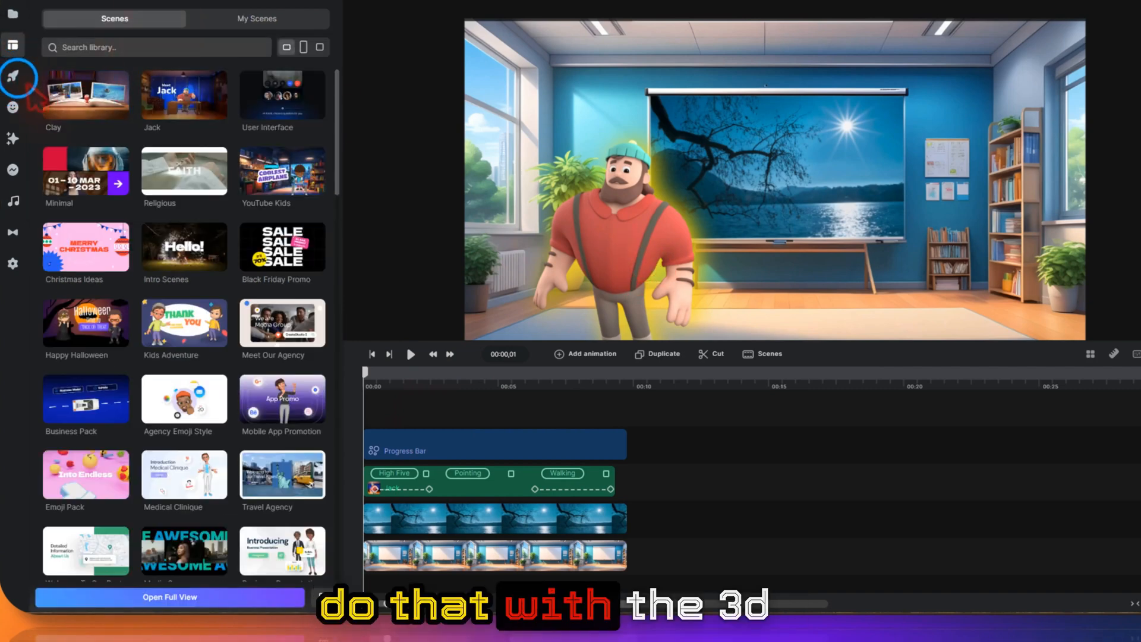
click(13, 76)
click(53, 18)
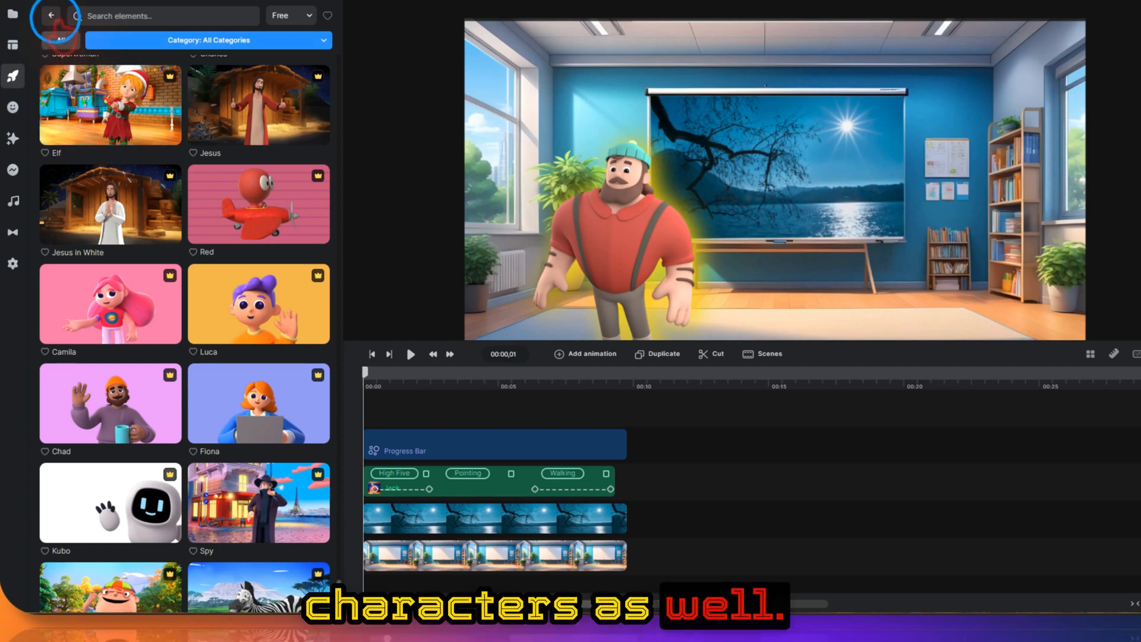
scroll(207, 259, down, 4)
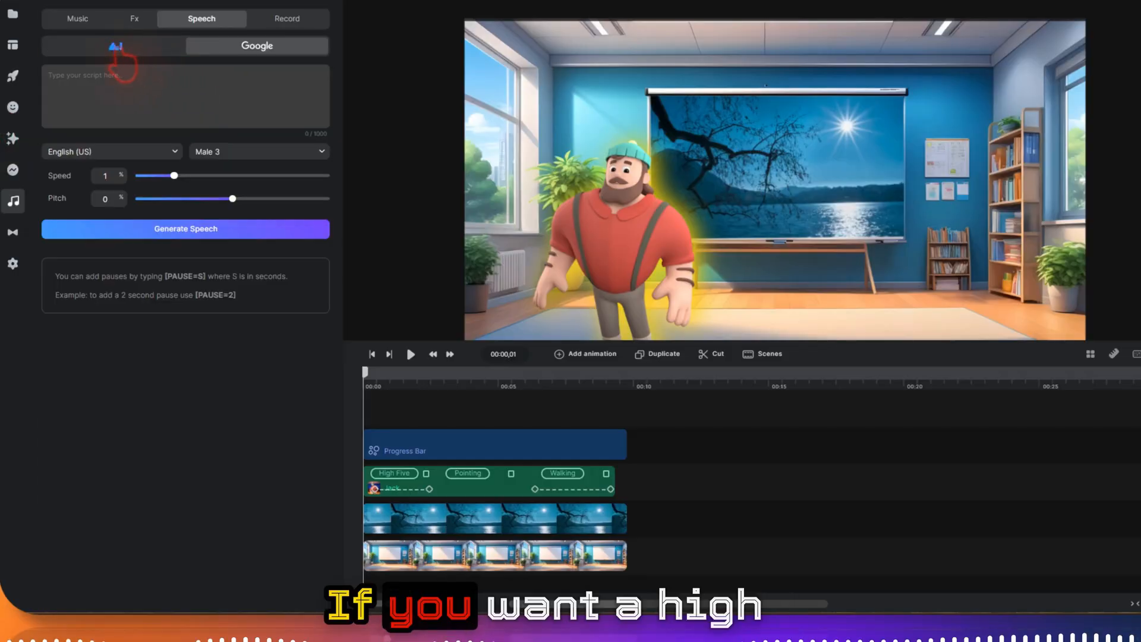
Step: Try to generate AI speech from the script "how are you ?" with the Alessandro voice and close the credits notice
click(183, 236)
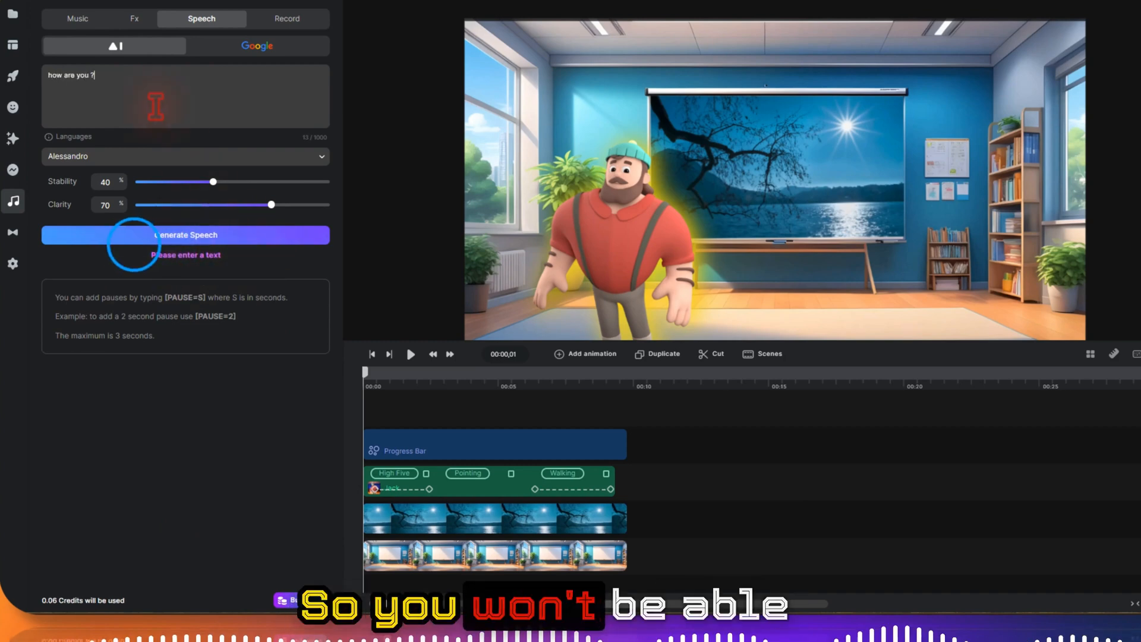
click(142, 233)
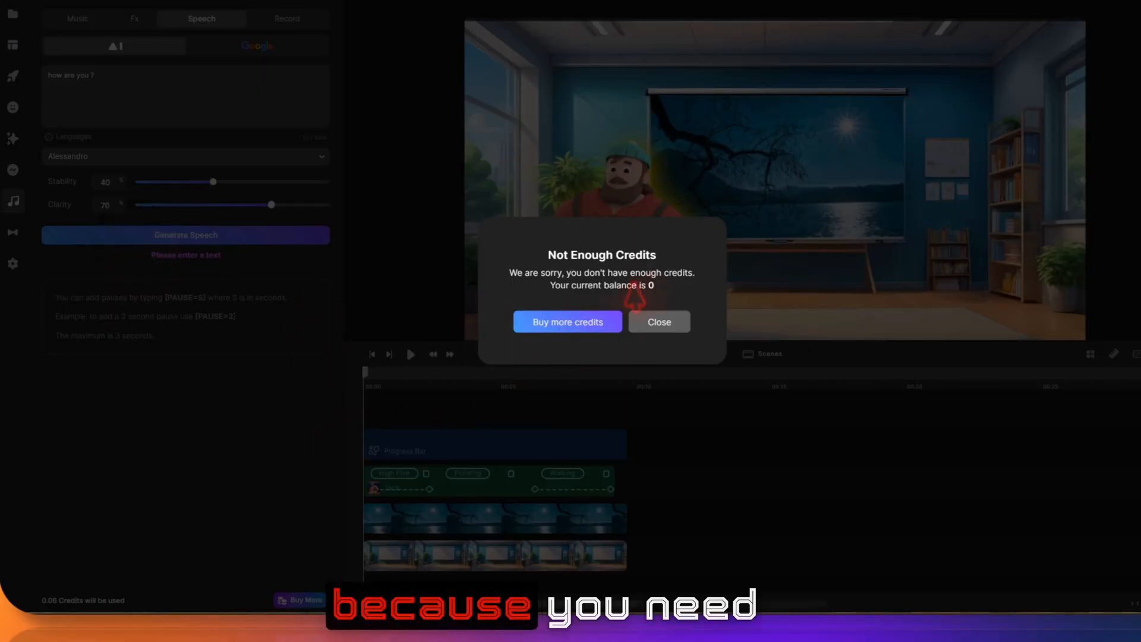
click(654, 322)
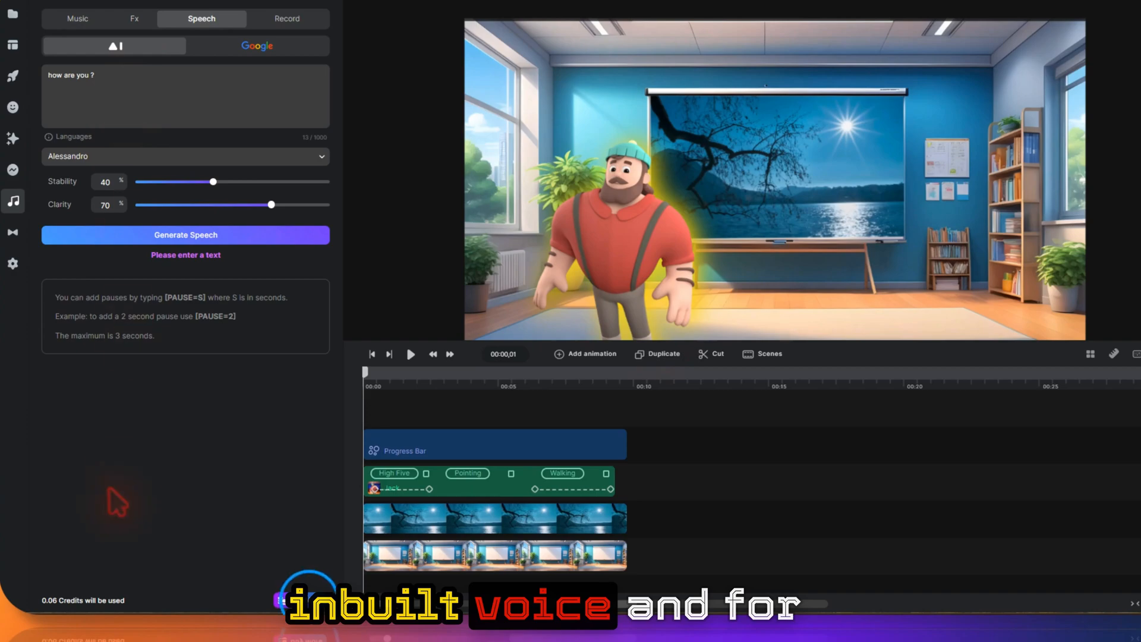
Step: View the credit packs available for purchase and open the voice recording options
click(294, 601)
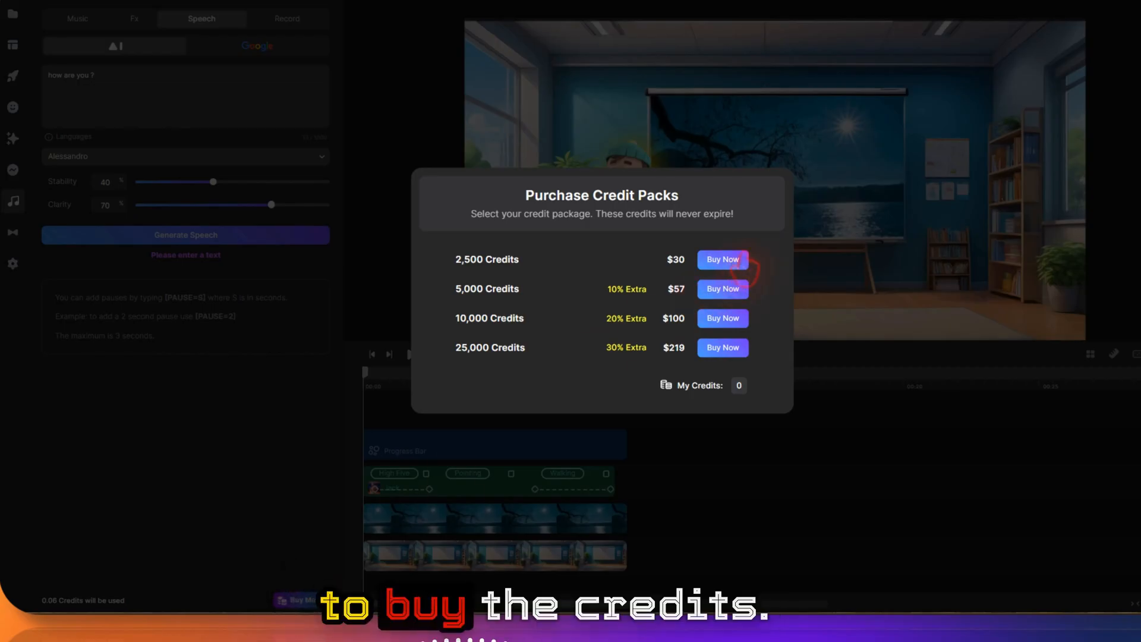
click(814, 313)
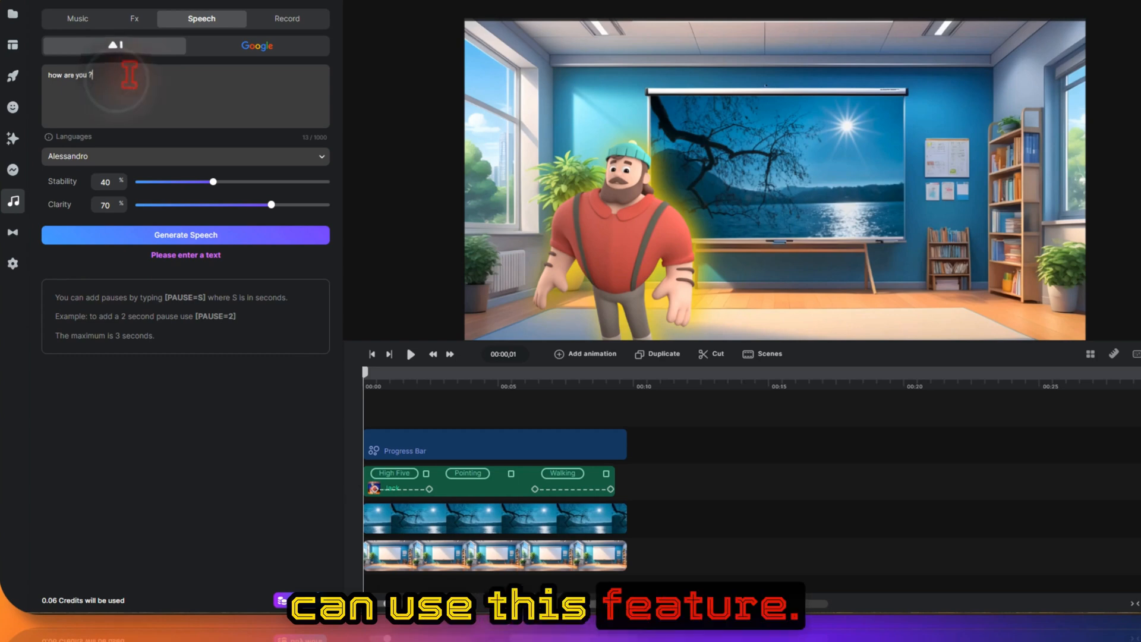
click(303, 24)
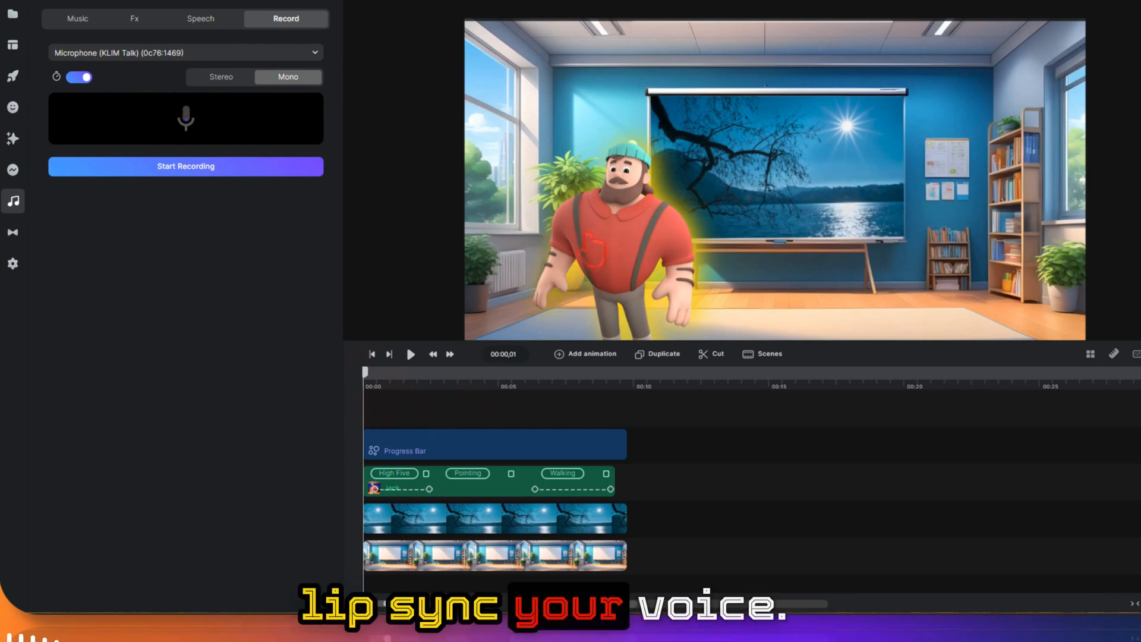
Step: Duplicate the classroom background clip so a second copy follows the first on the timeline
click(18, 238)
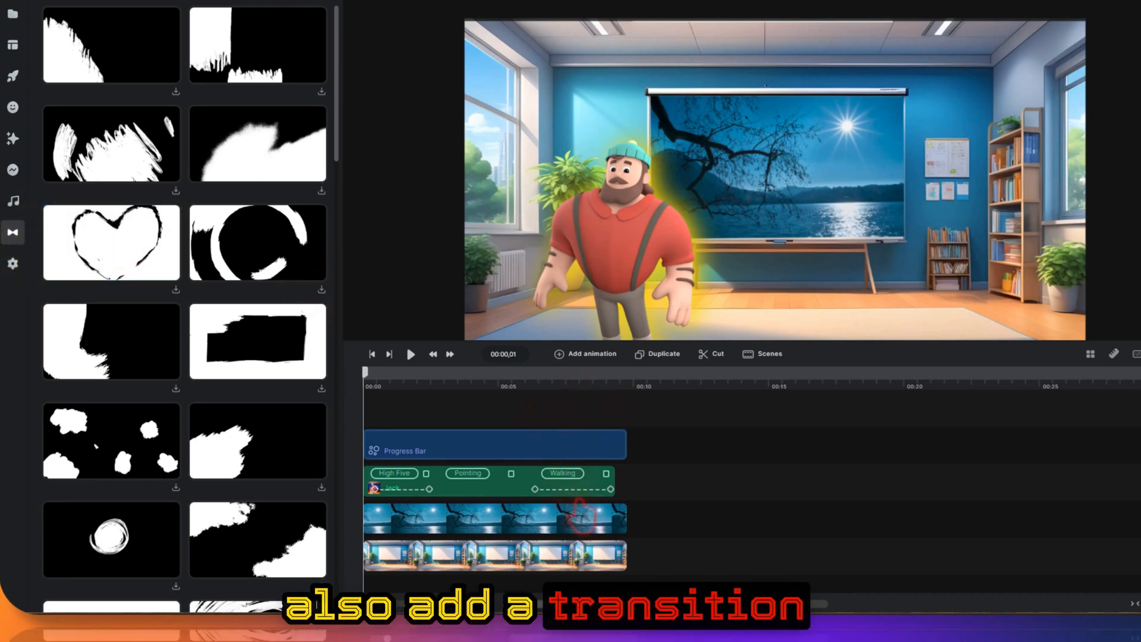
click(558, 559)
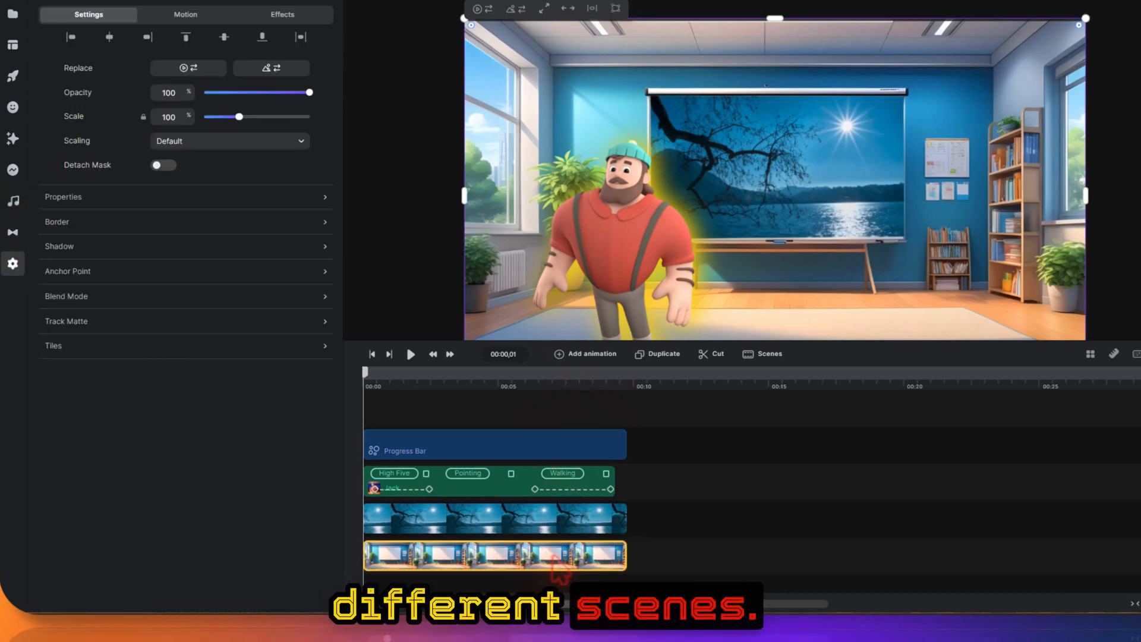
right_click(552, 560)
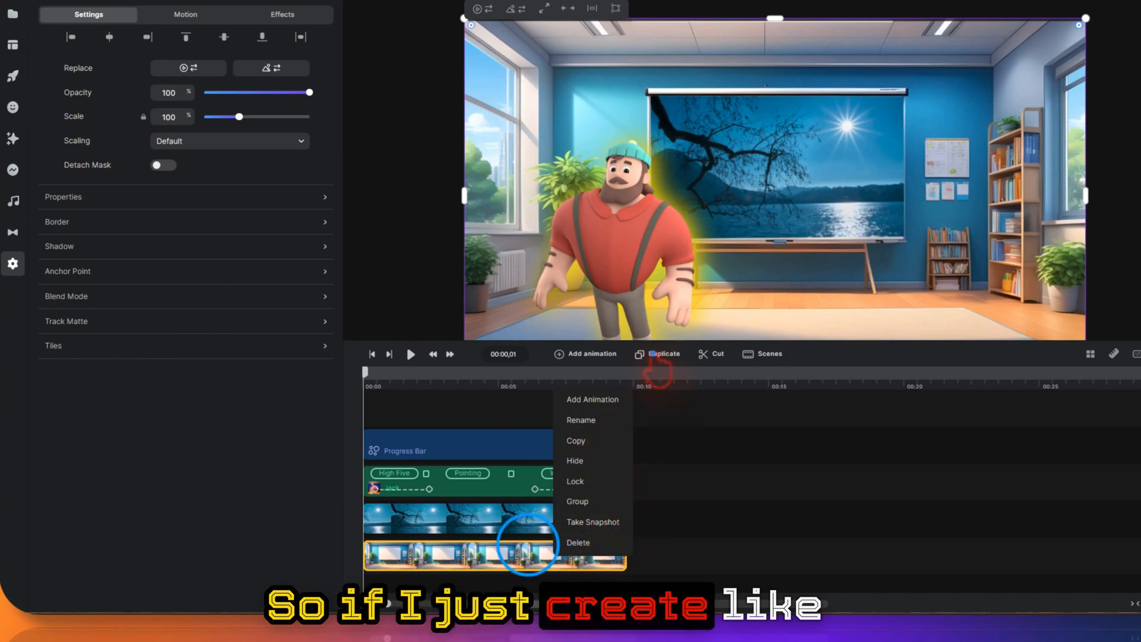
click(658, 355)
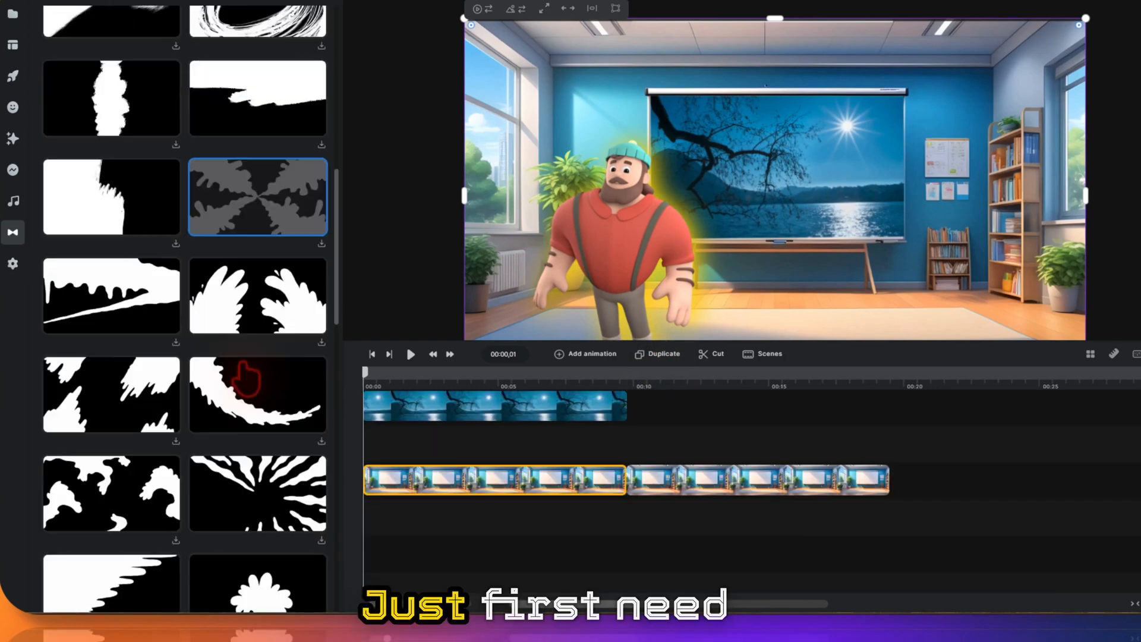
Step: Download the transition with the ragged vertical edge and apply it between the two classroom background clips
scroll(243, 363, down, 1)
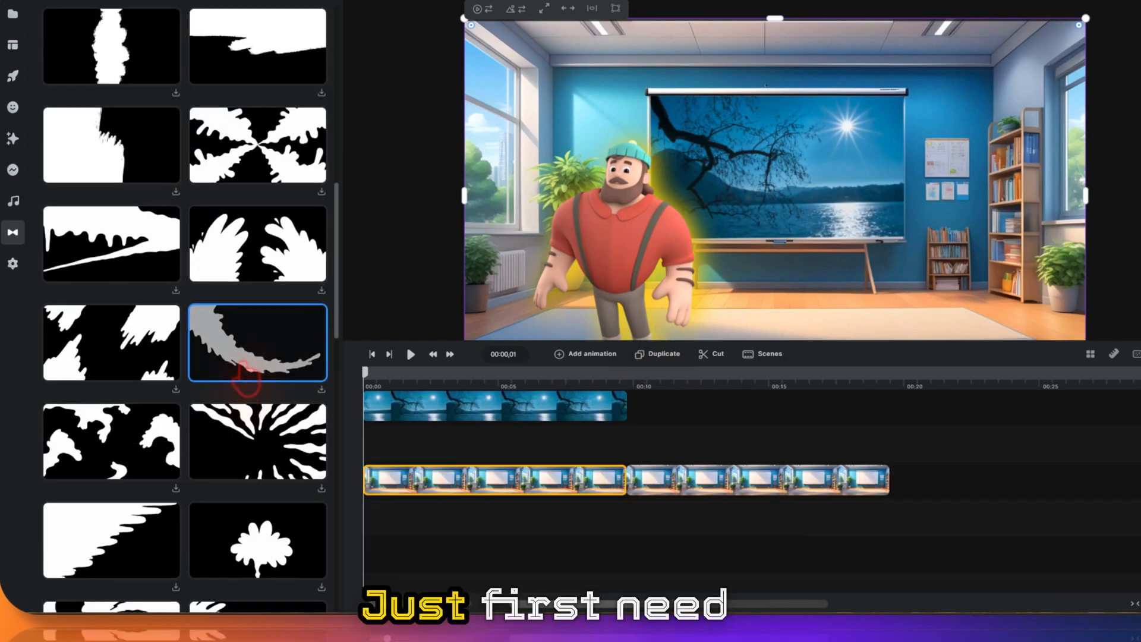
scroll(242, 364, up, 2)
click(176, 307)
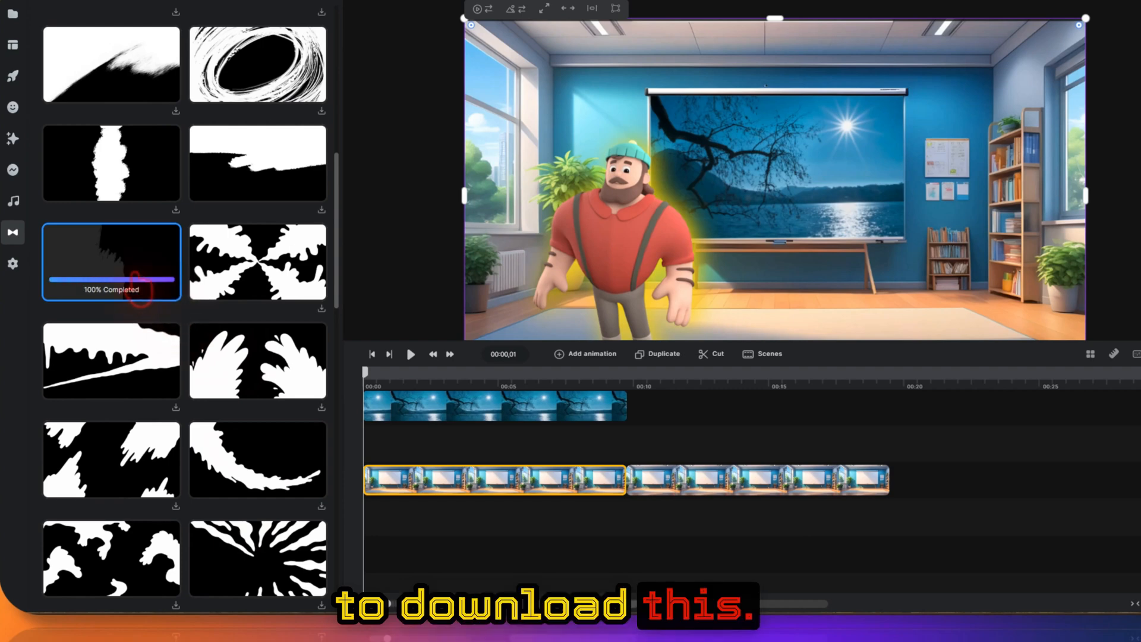
drag(329, 354, 605, 479)
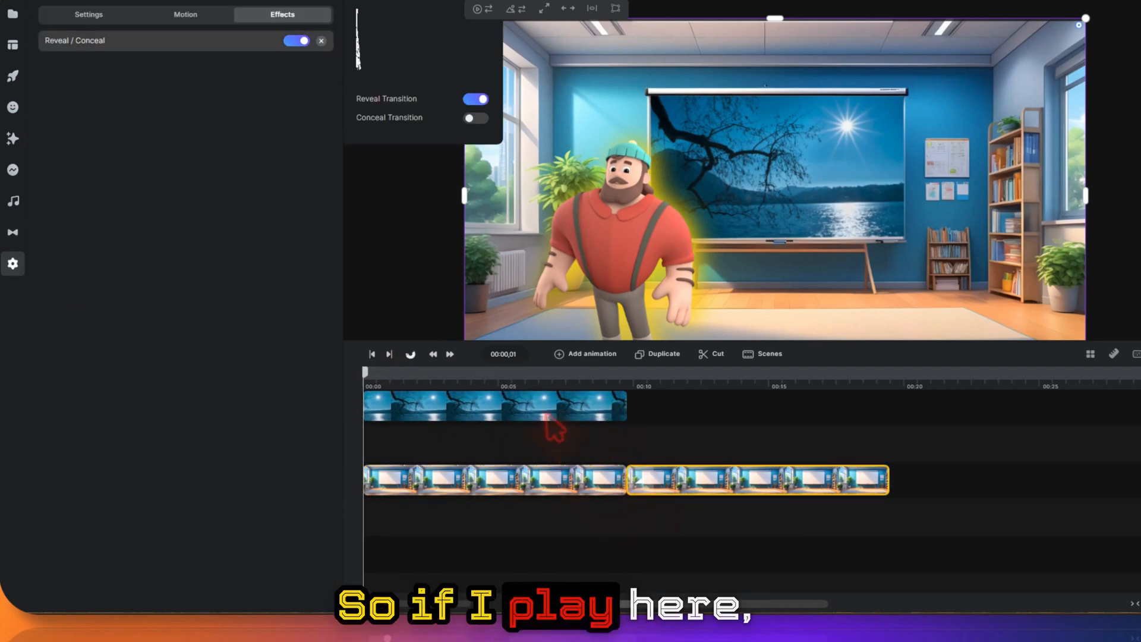
Step: Play the scene across the junction of the two background clips to preview the reveal transition
click(476, 355)
click(615, 382)
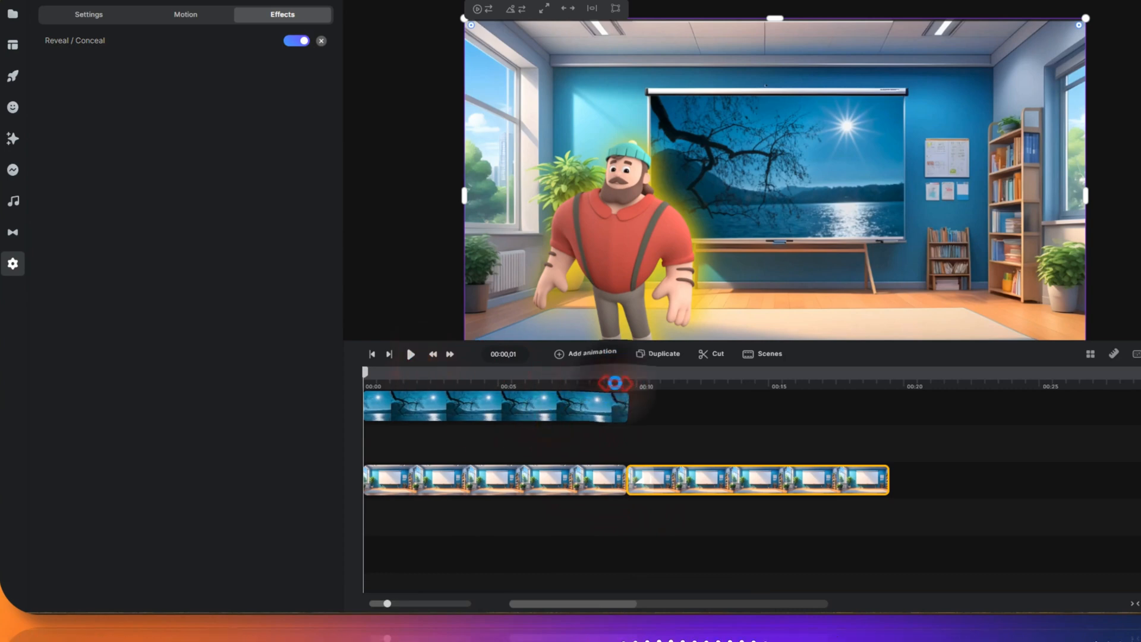
click(410, 355)
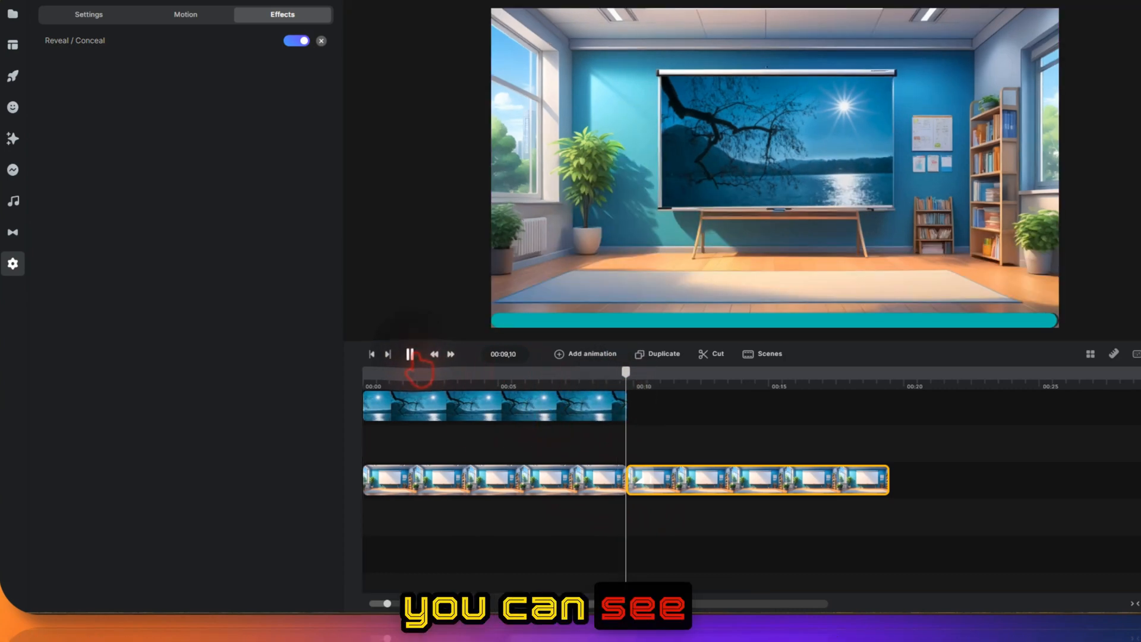
drag(634, 394, 678, 397)
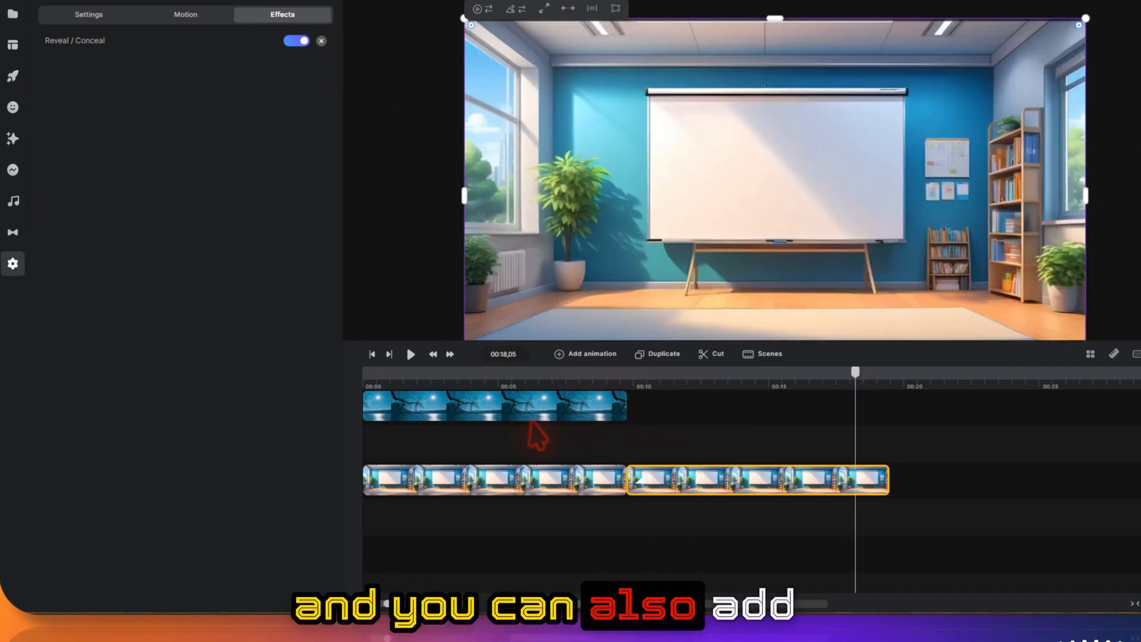
Step: Turn on the Conceal Transition for the second background clip and scrub over the clip's end
click(103, 45)
click(475, 117)
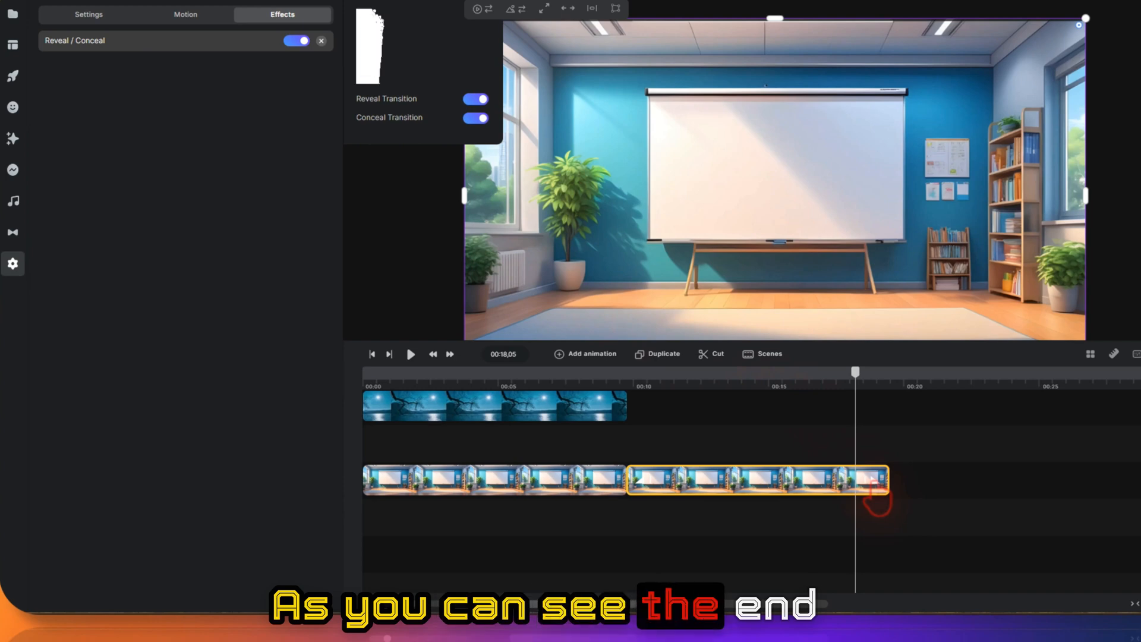
click(856, 388)
drag(855, 390, 879, 391)
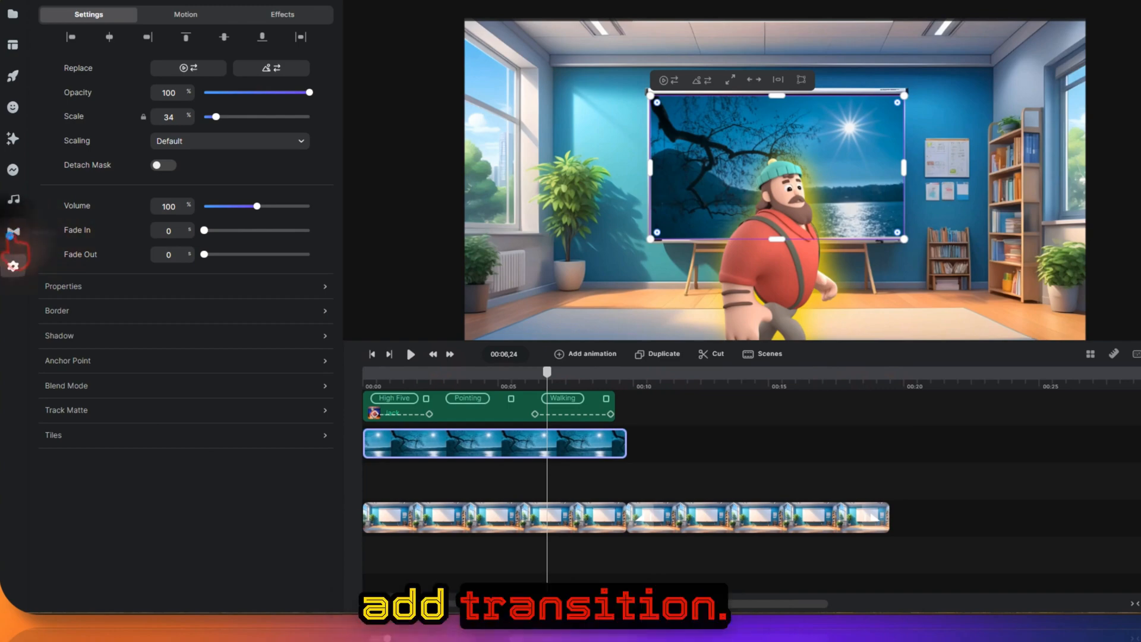
Step: Browse the library of mask transitions and view the settings available for the lake video
click(13, 233)
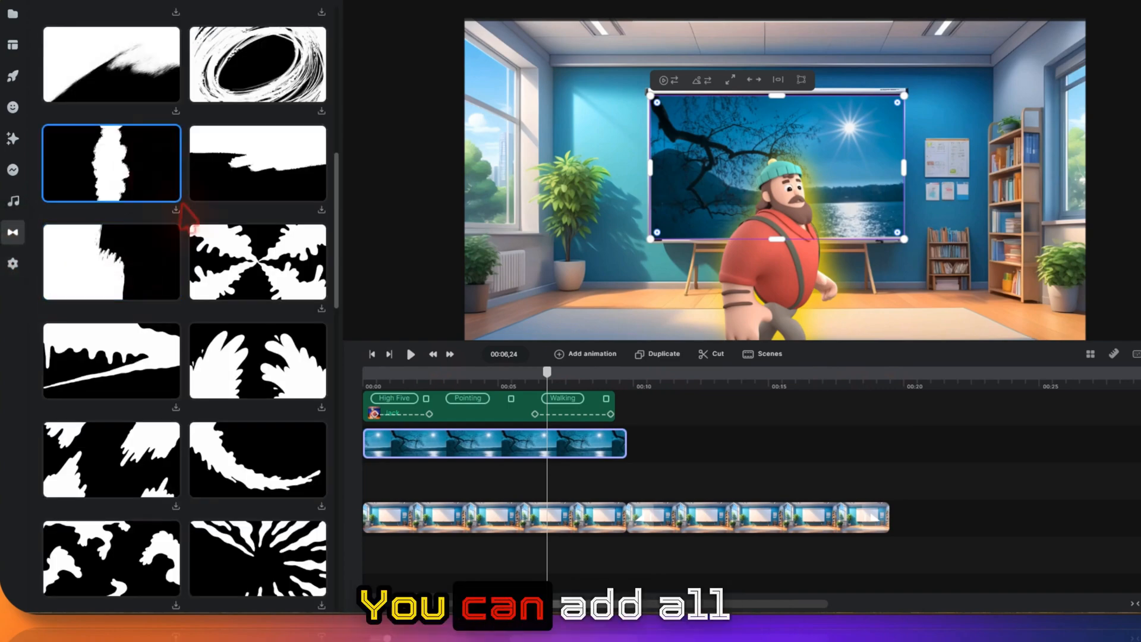
scroll(183, 214, down, 15)
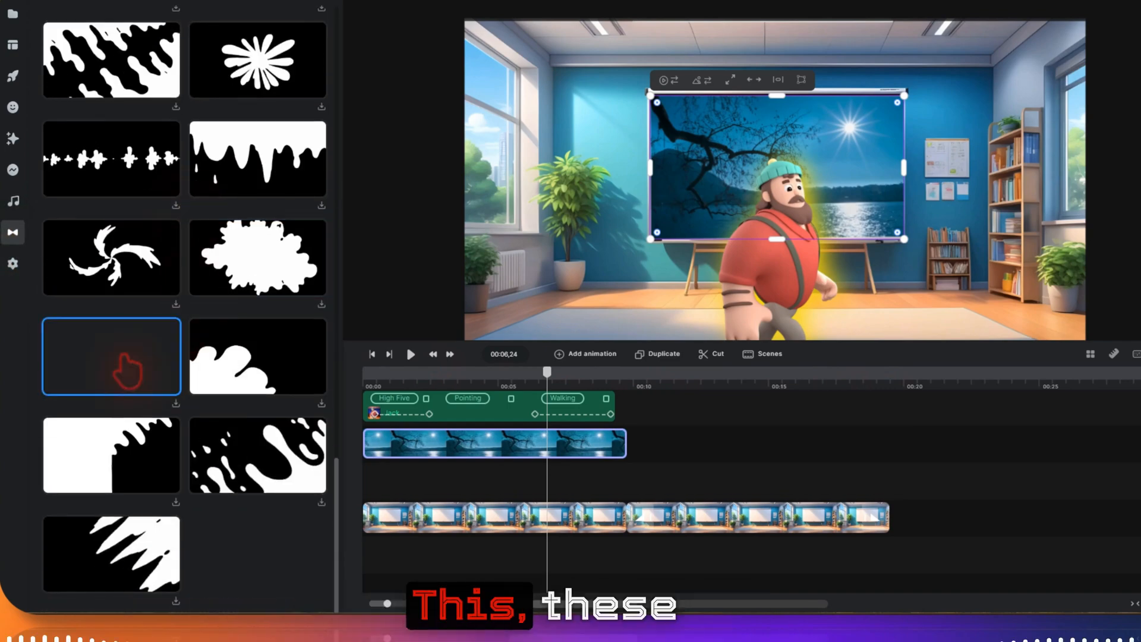
scroll(127, 371, up, 10)
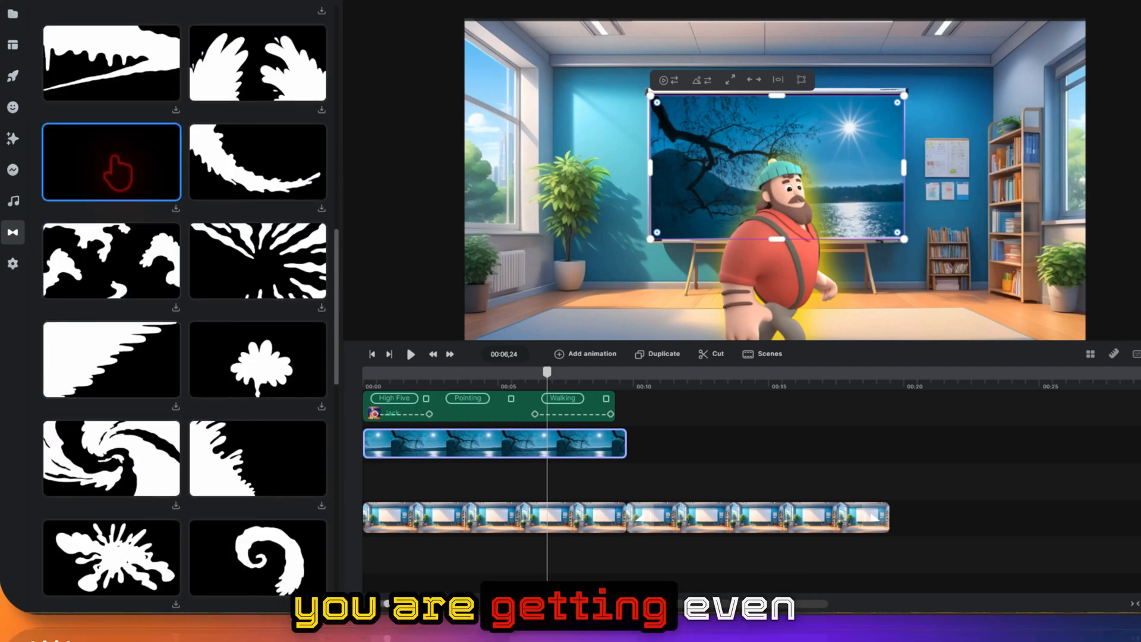
scroll(117, 173, up, 3)
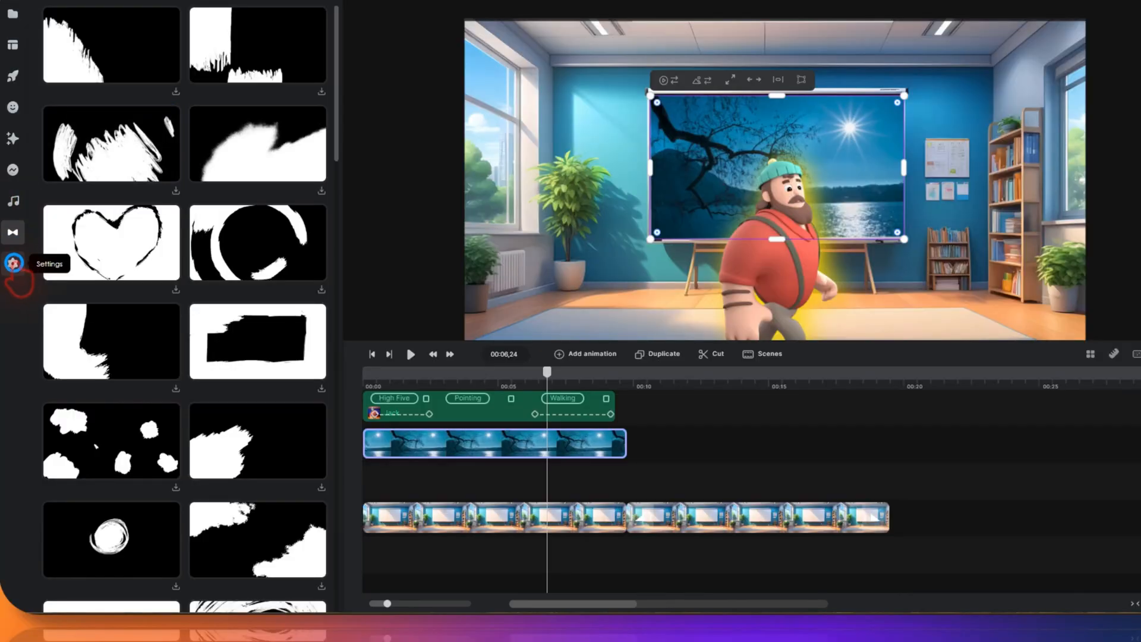
click(16, 259)
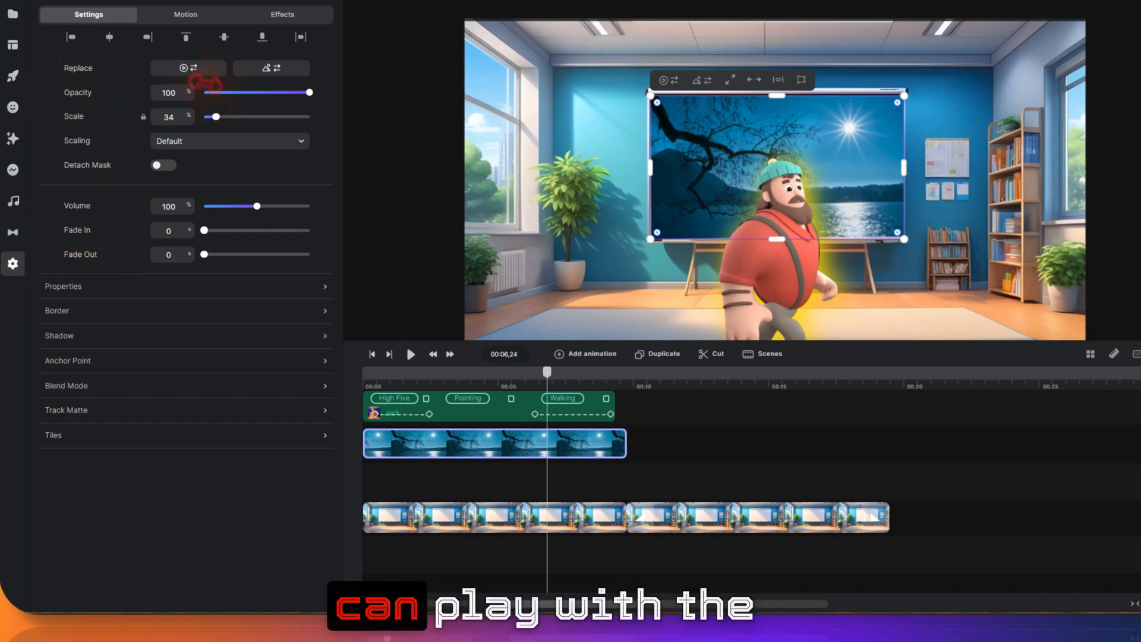
click(13, 232)
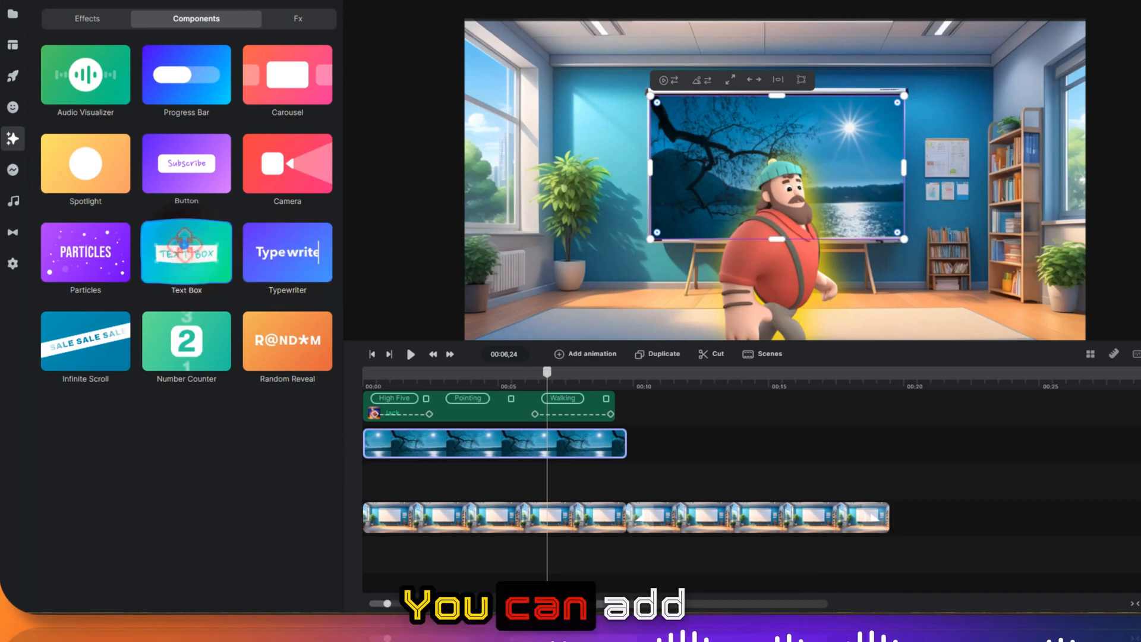
Step: Add a Text Box component across the lower part of the scene at 00:06,24 and set its text color to red
drag(184, 246, 558, 268)
click(754, 321)
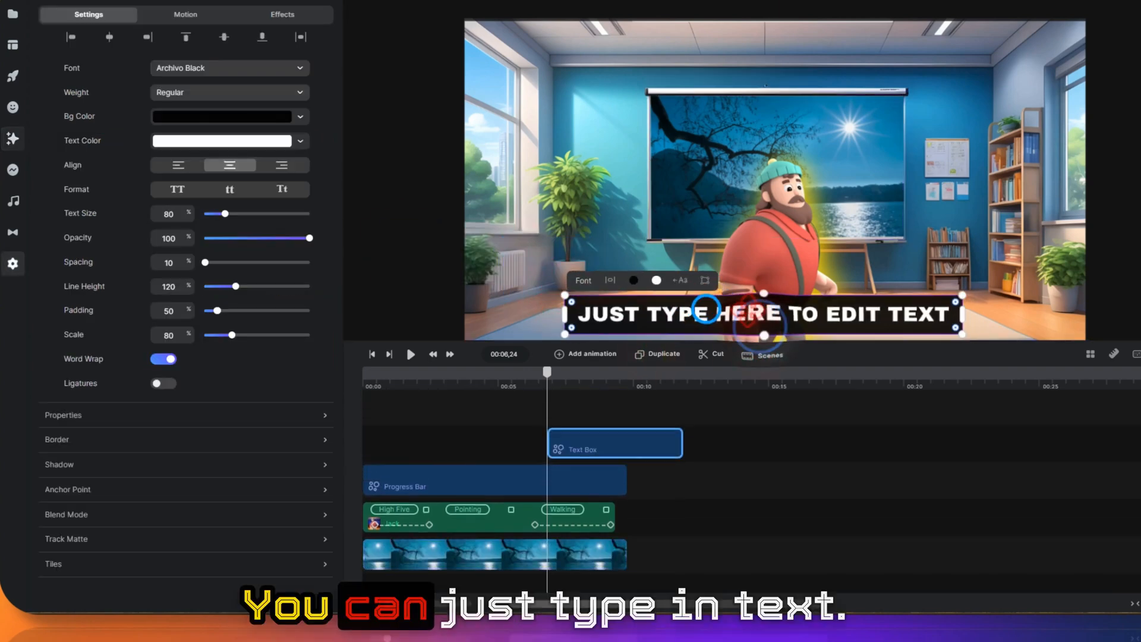
click(656, 280)
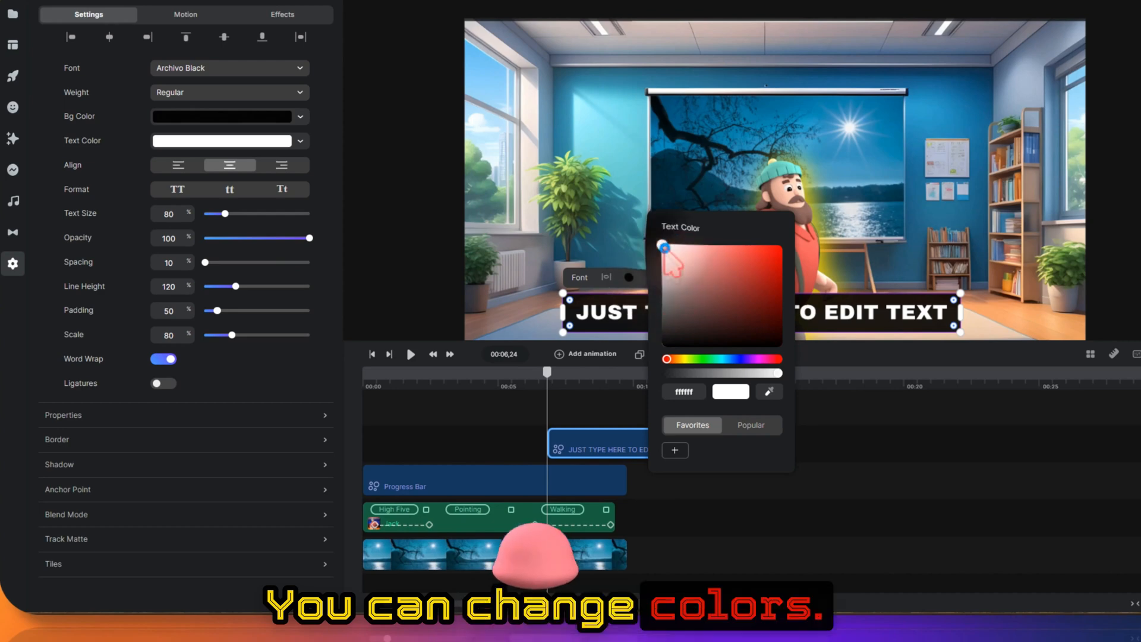
drag(666, 249, 750, 257)
click(713, 273)
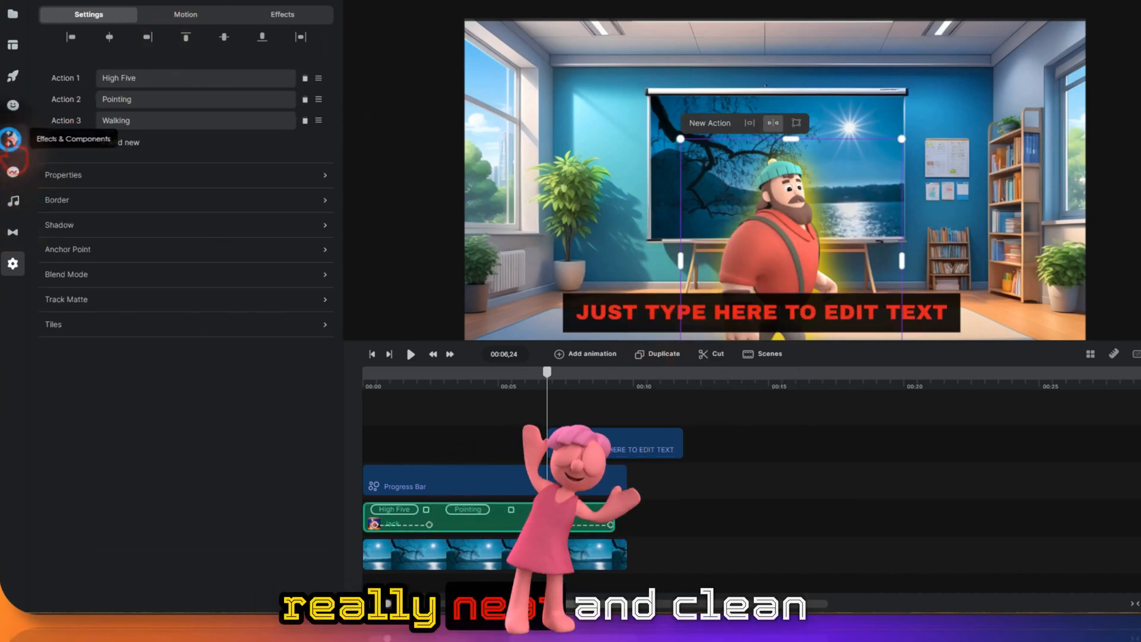
Step: Add a circular Spotlight component over the character and give it the Right position entrance motion
click(10, 139)
drag(95, 176, 754, 205)
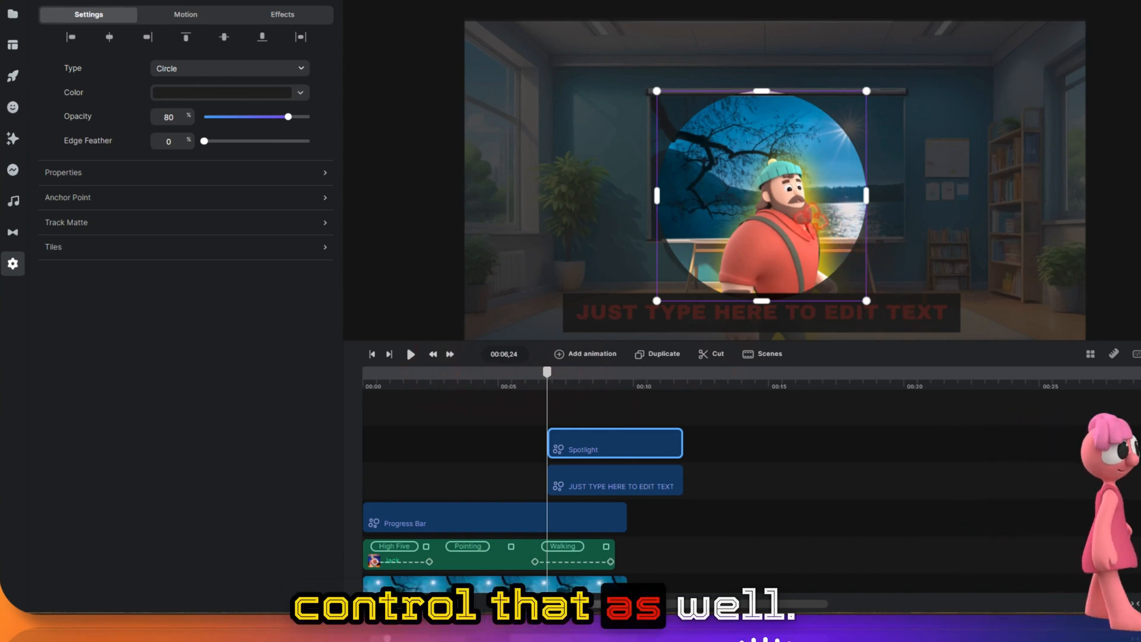
click(186, 14)
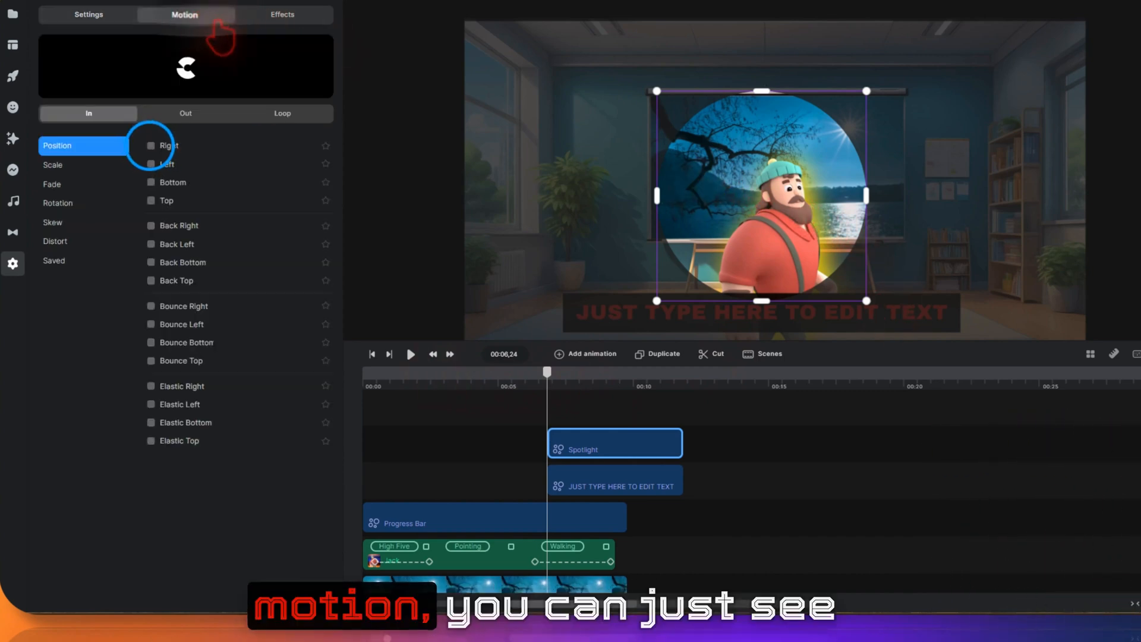
click(149, 145)
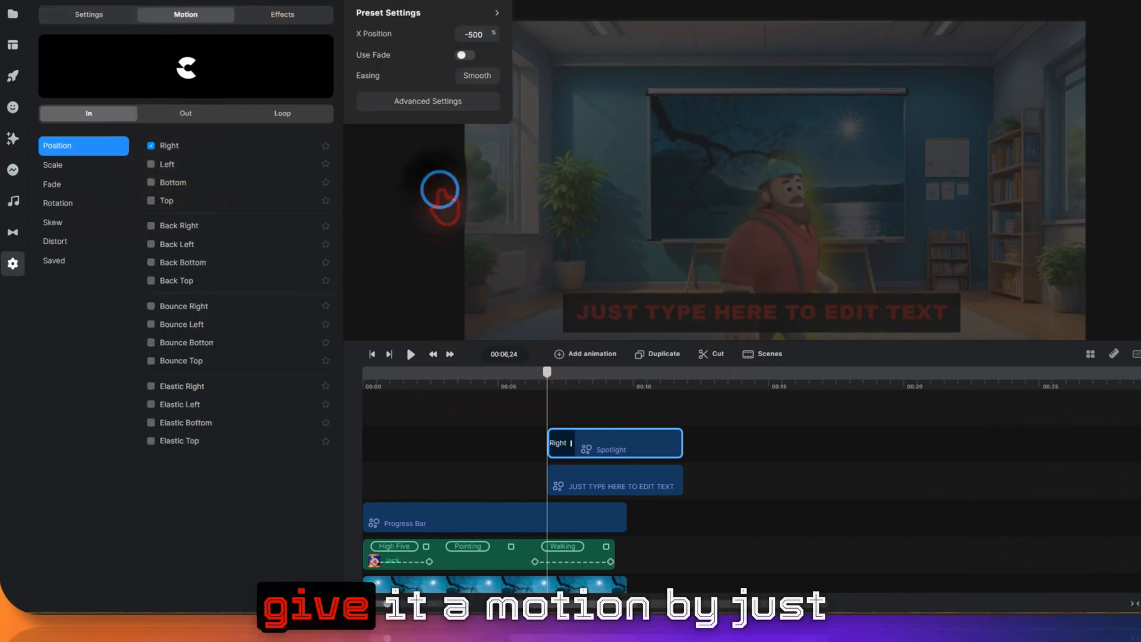
click(467, 205)
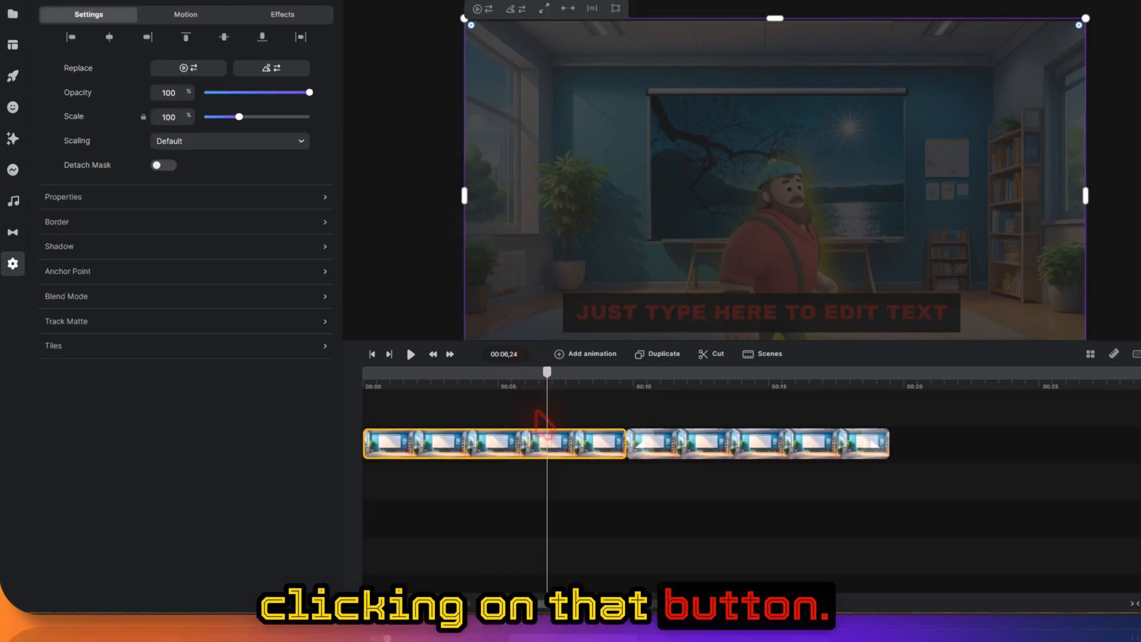
Step: Play the spotlight's entrance motion and move the spotlight circle over the walking character near the bookshelf
scroll(542, 419, up, 3)
click(410, 354)
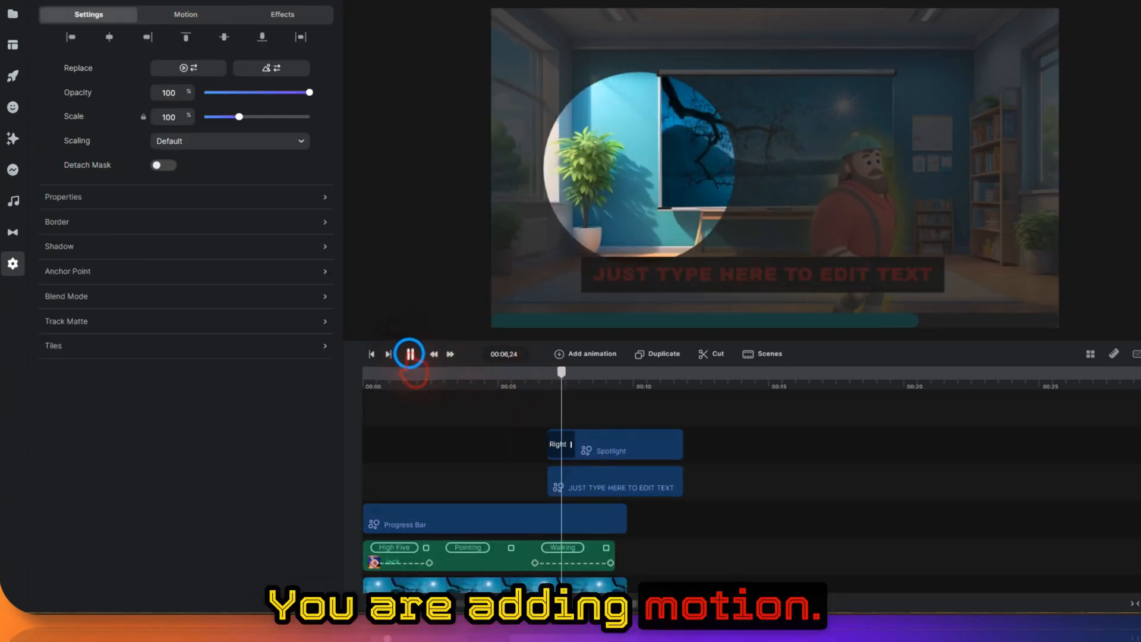
click(410, 354)
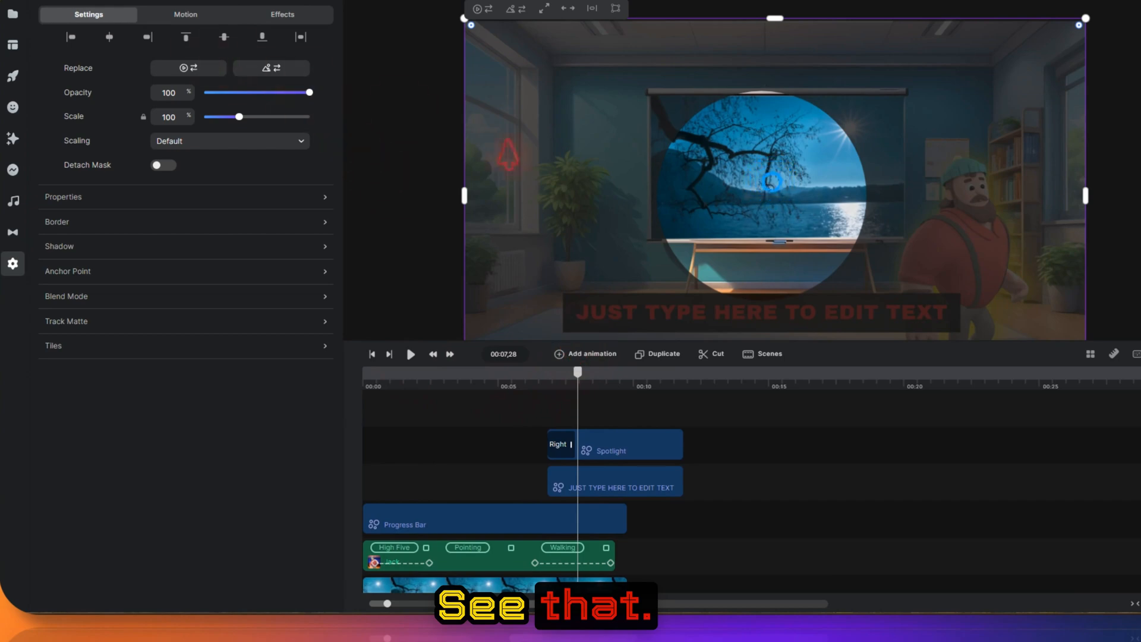
drag(772, 181, 984, 196)
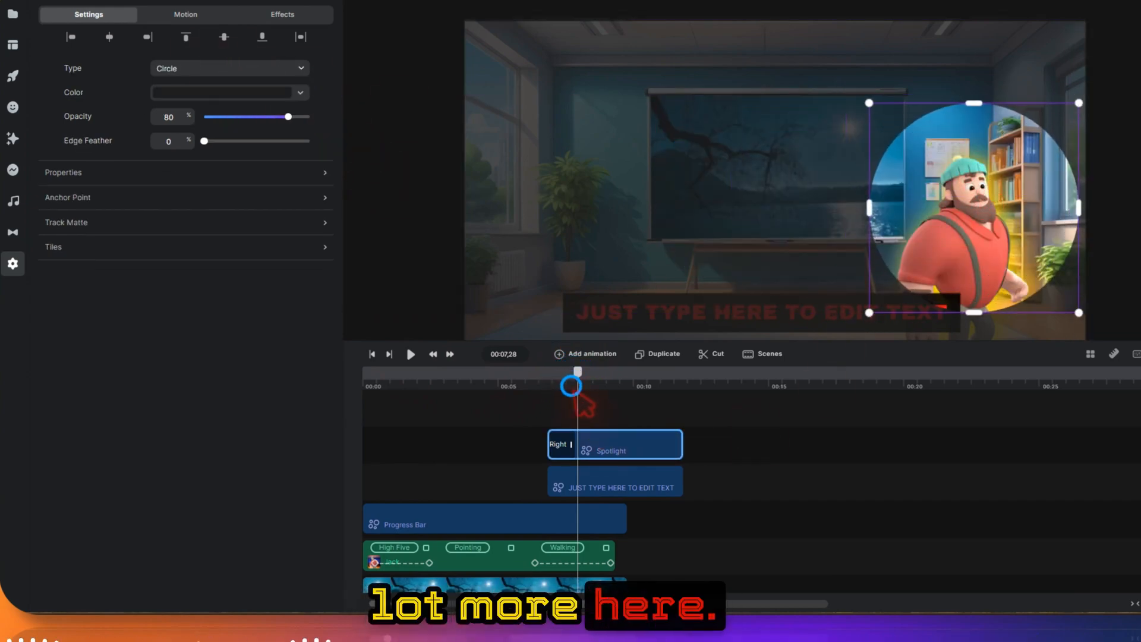
Step: Add a Random Reveal text component to the scene at 00:03,18 and play its animation
drag(579, 397, 461, 396)
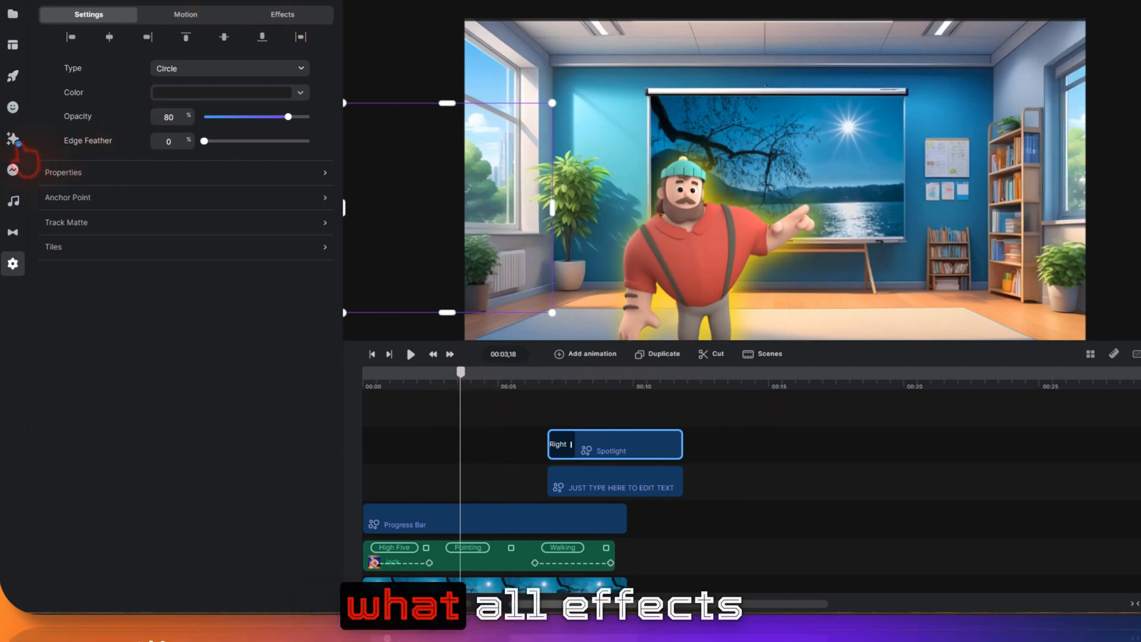
click(13, 139)
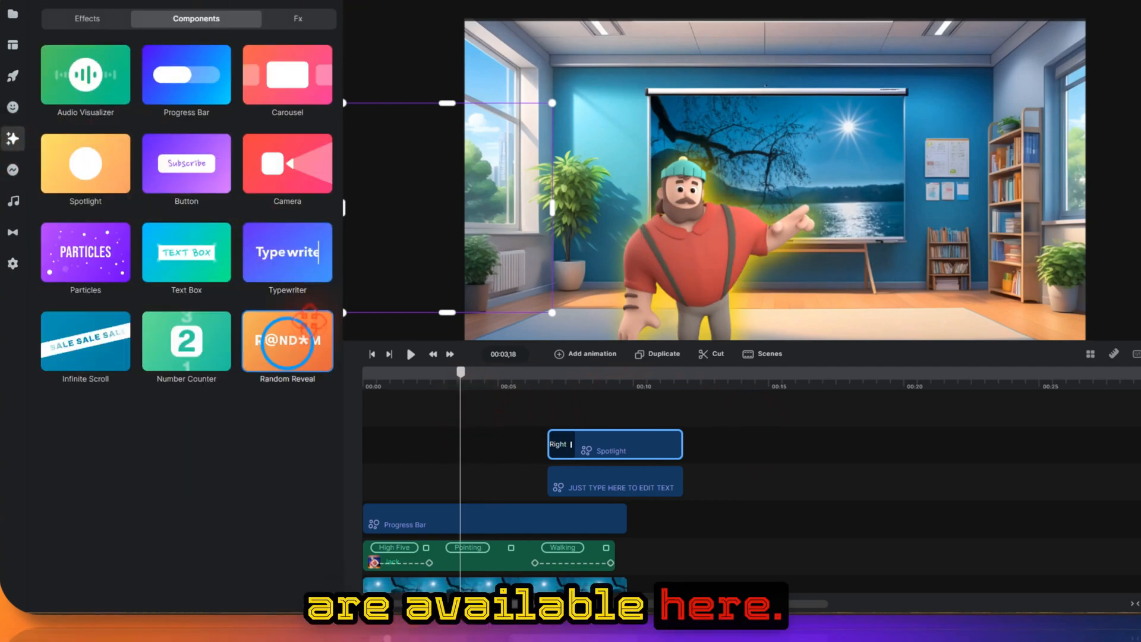
drag(287, 342, 716, 235)
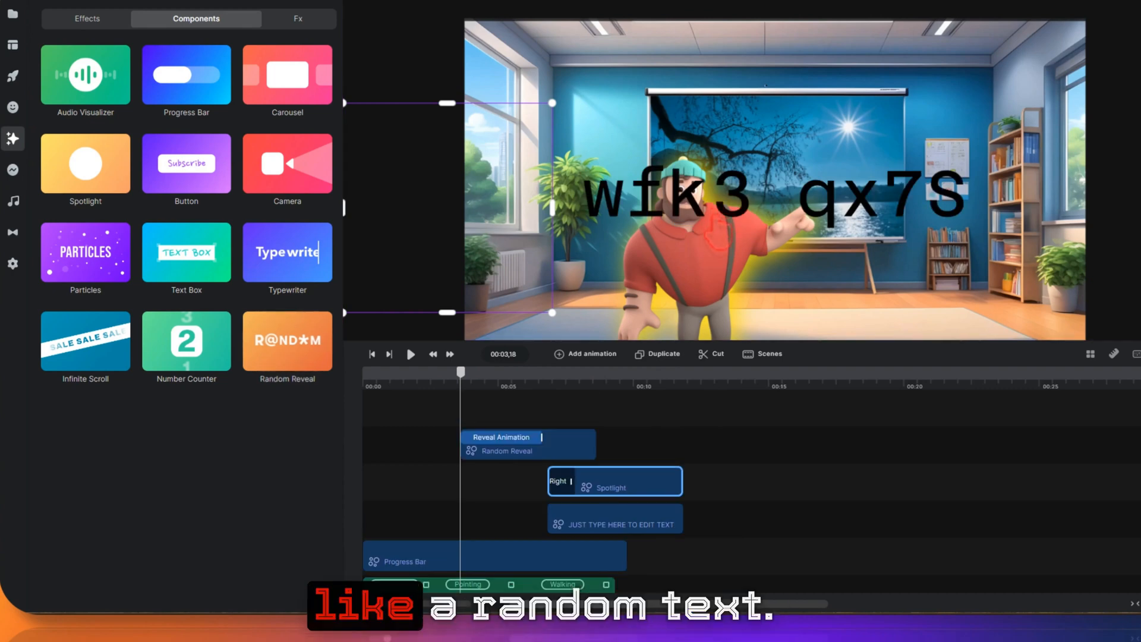
click(411, 355)
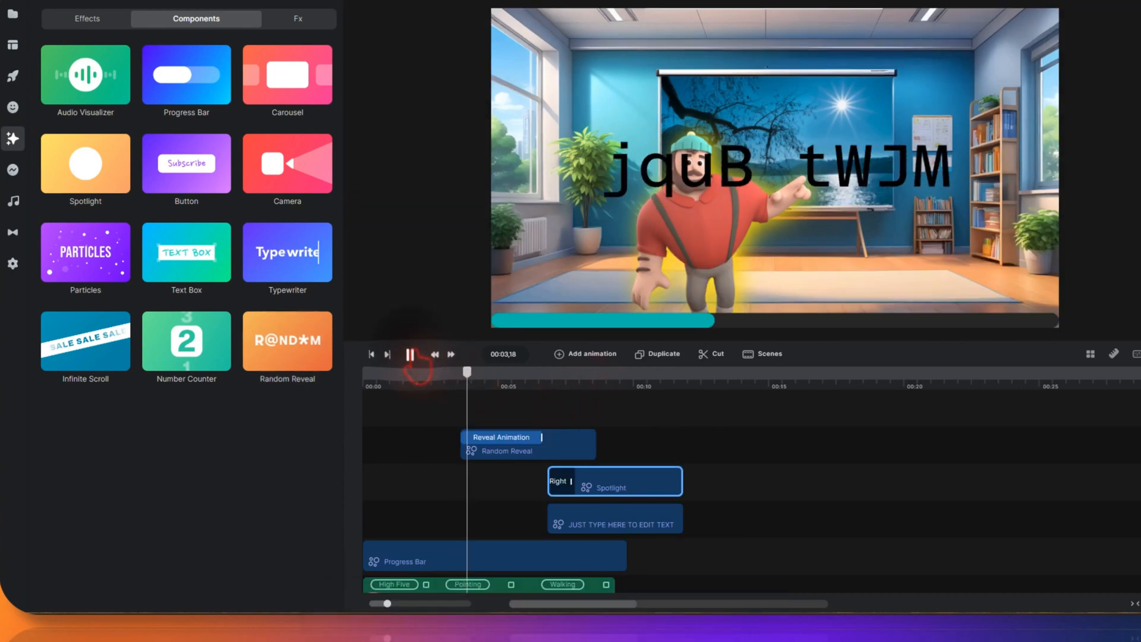
Step: Pause the playback and change the Random Reveal text across the character to "welcome"
click(411, 355)
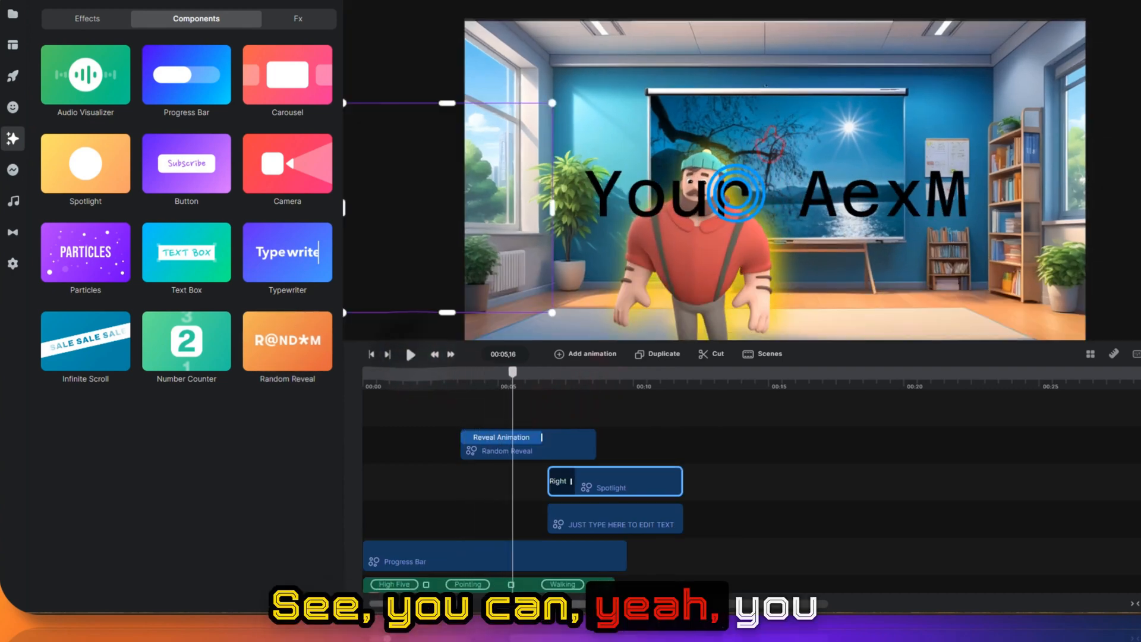
click(904, 215)
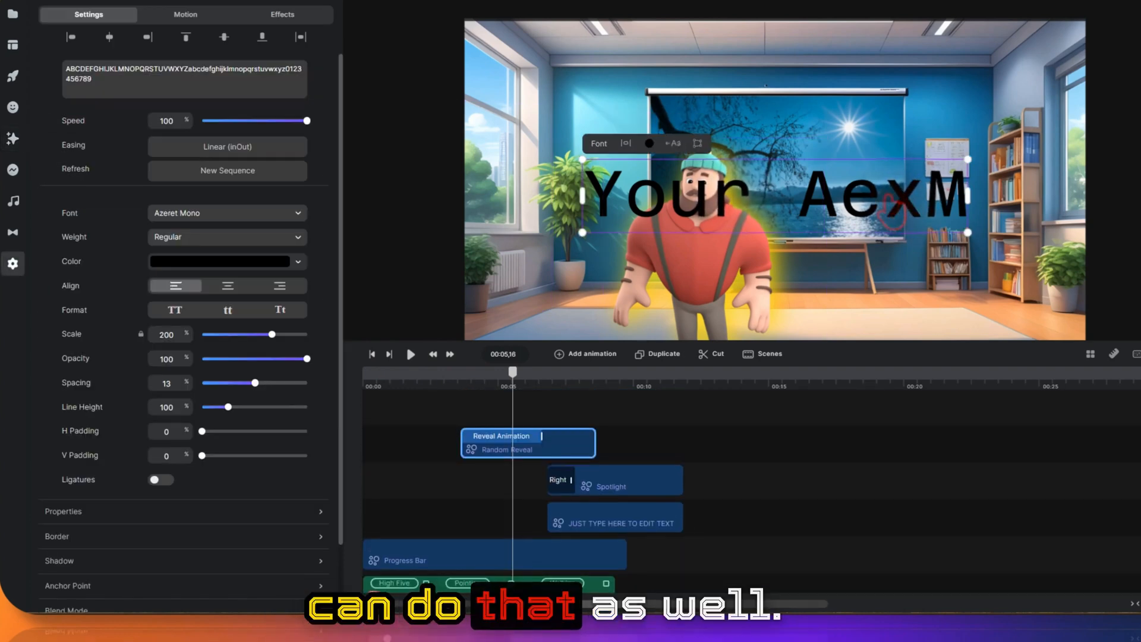
double_click(706, 190)
text(we)
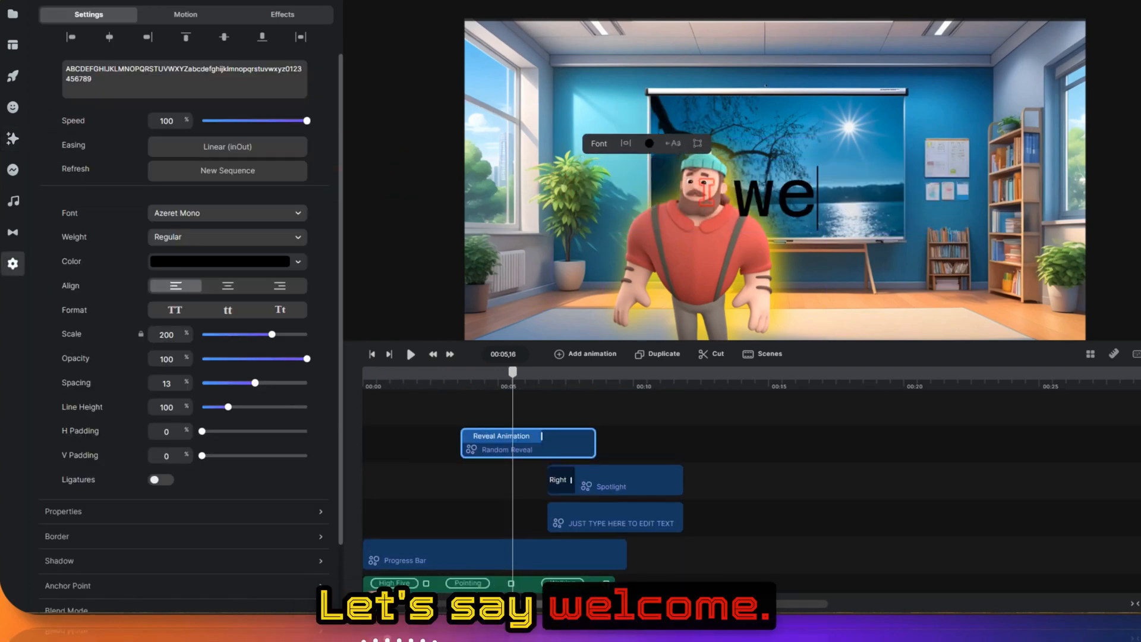
text(l)
text(come)
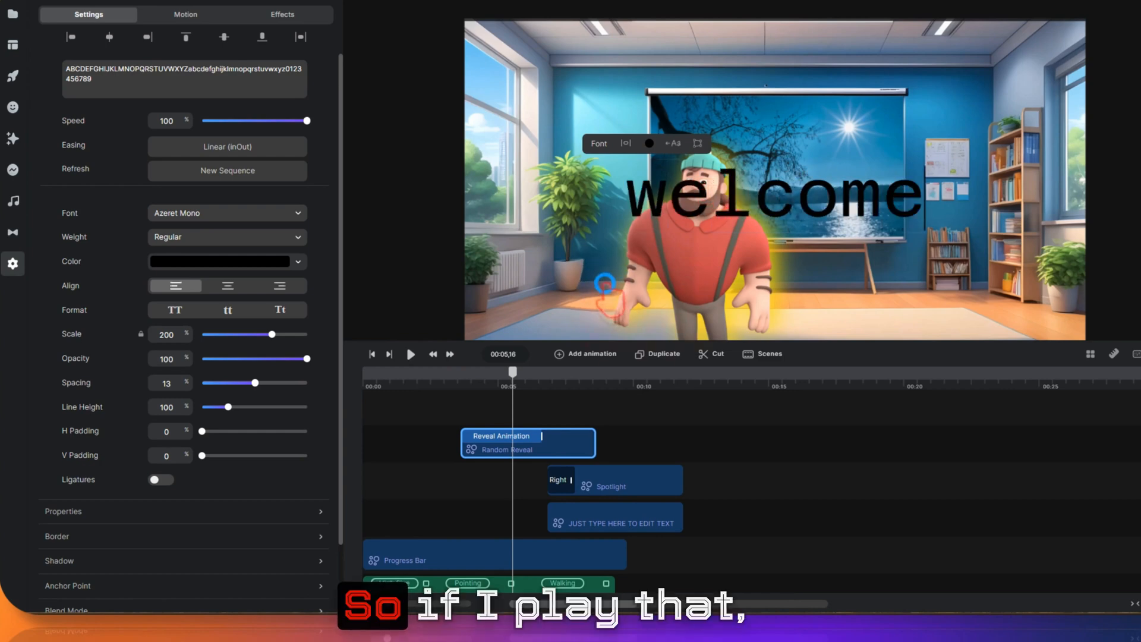
click(613, 284)
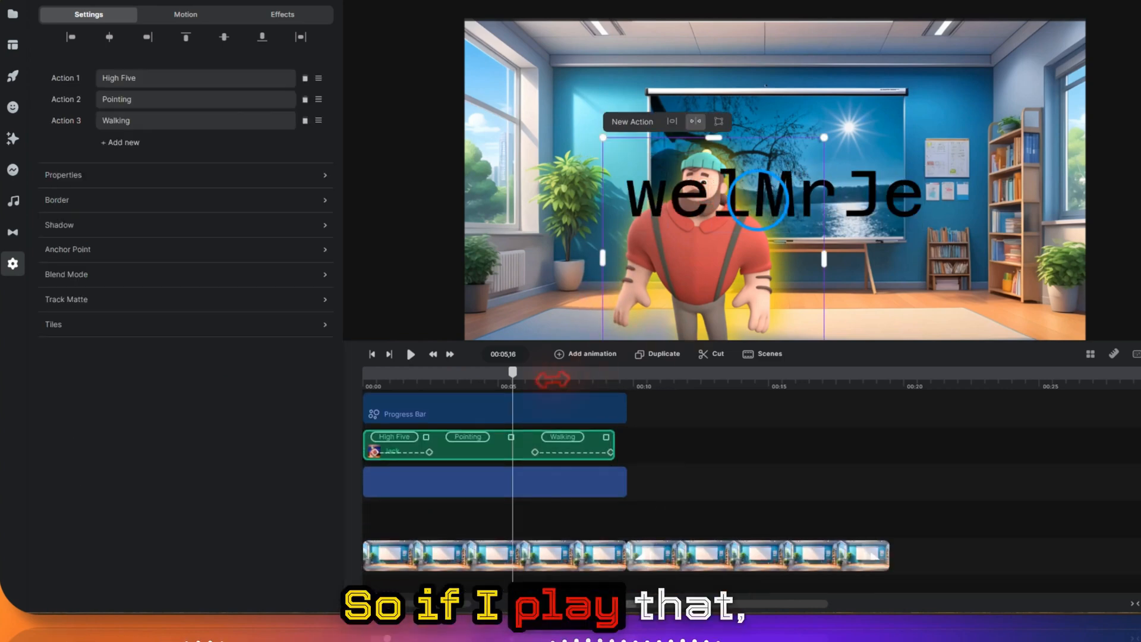
click(779, 196)
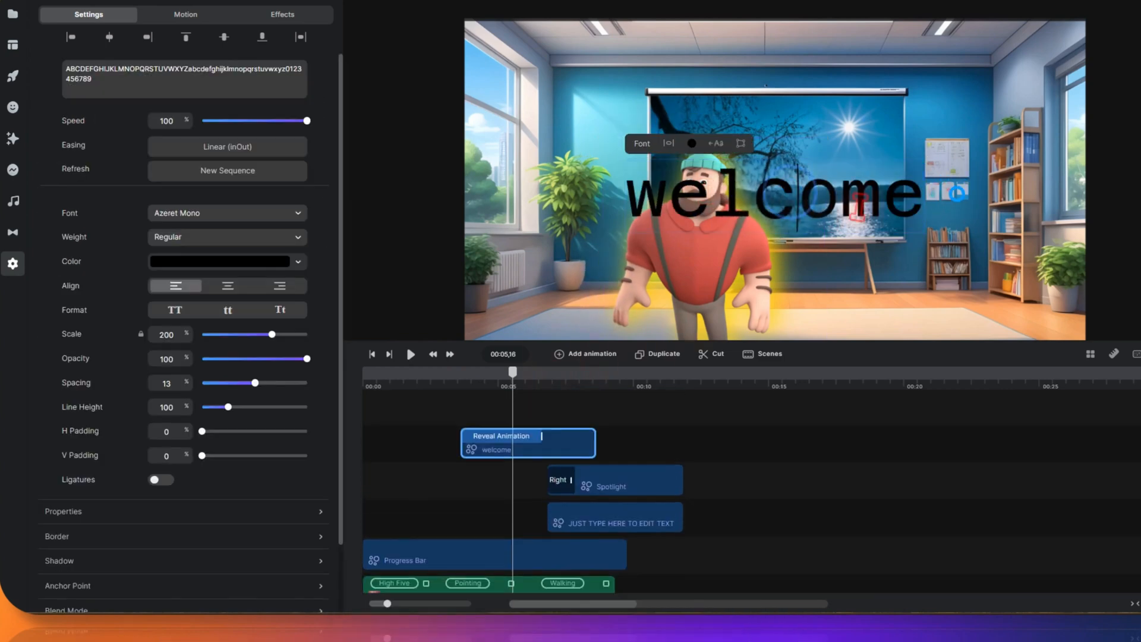
Step: Play the scene from 00:05,16 to review the reveal animation of the welcome text
click(468, 304)
scroll(480, 387, up, 3)
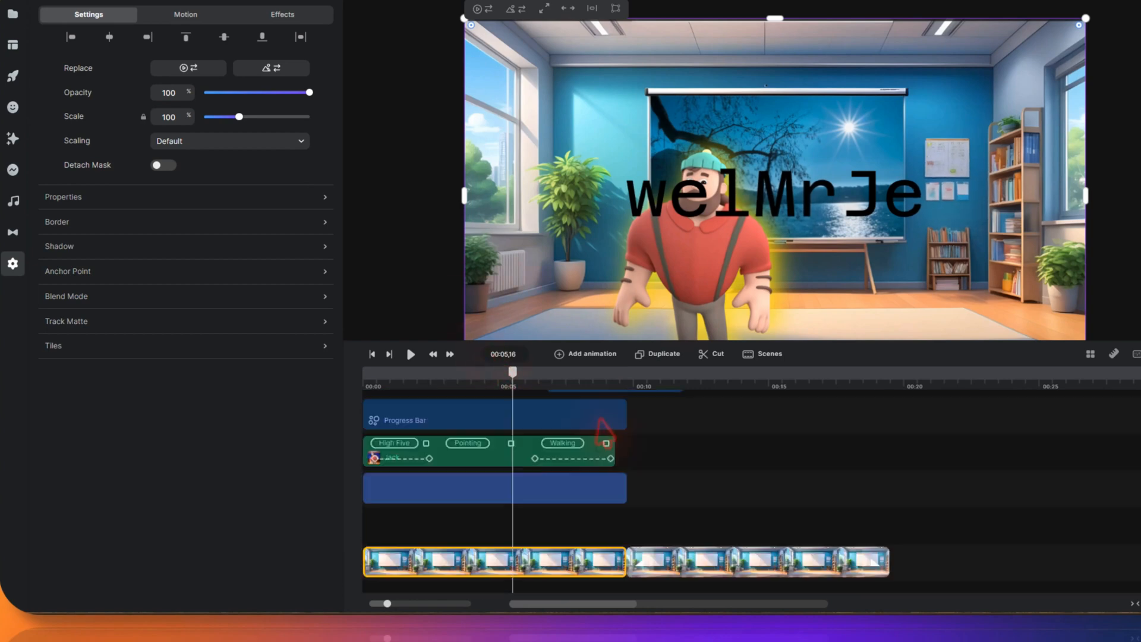
click(410, 354)
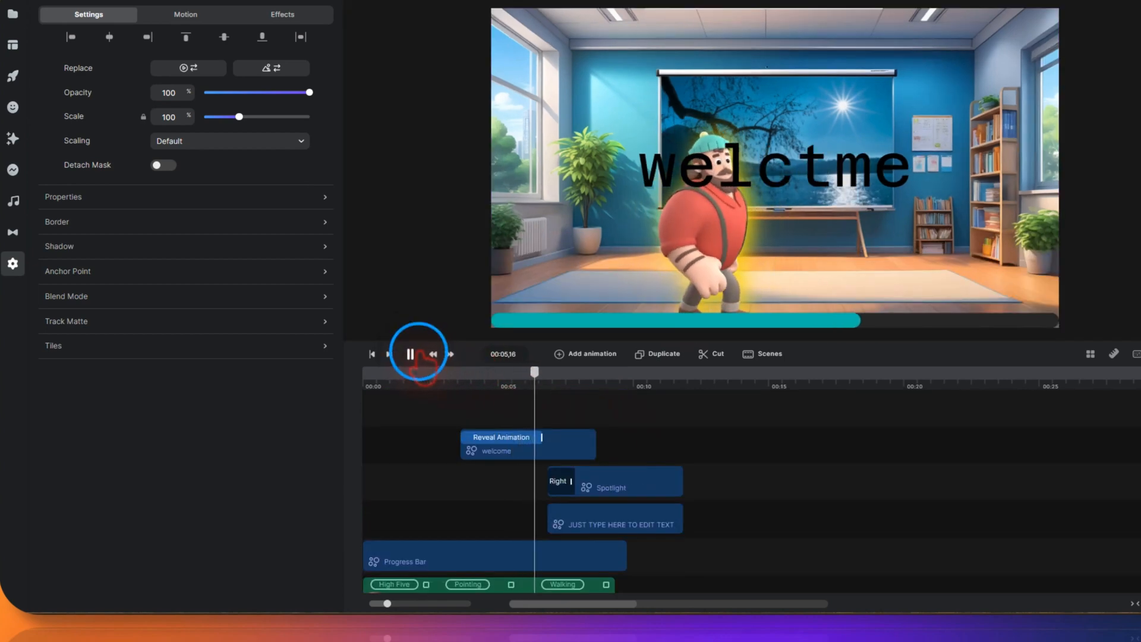
click(409, 354)
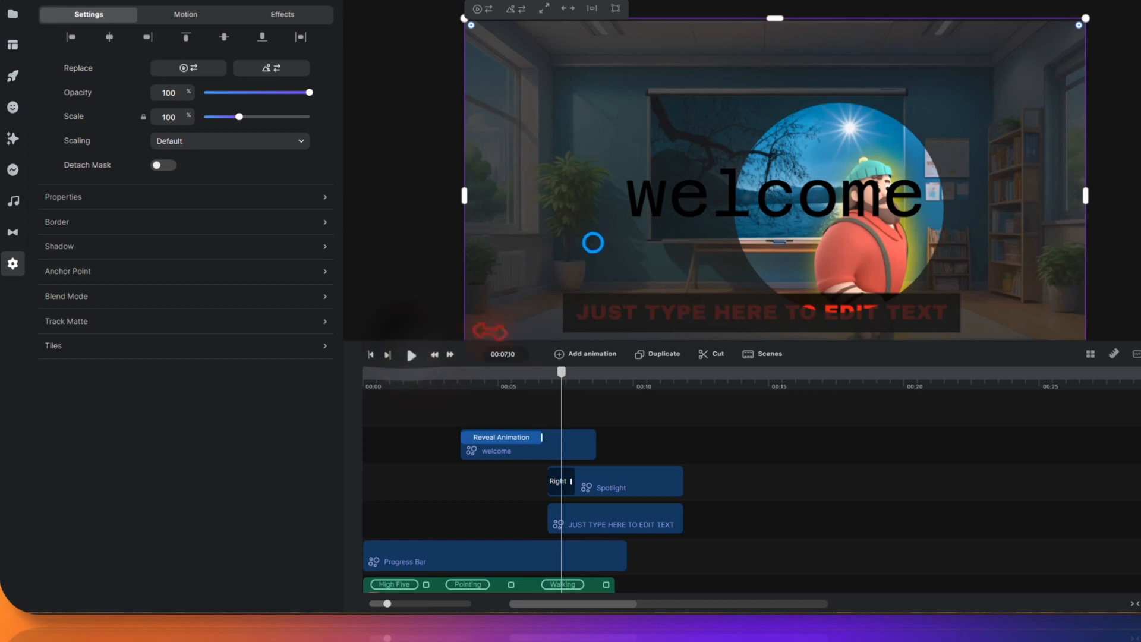
click(409, 354)
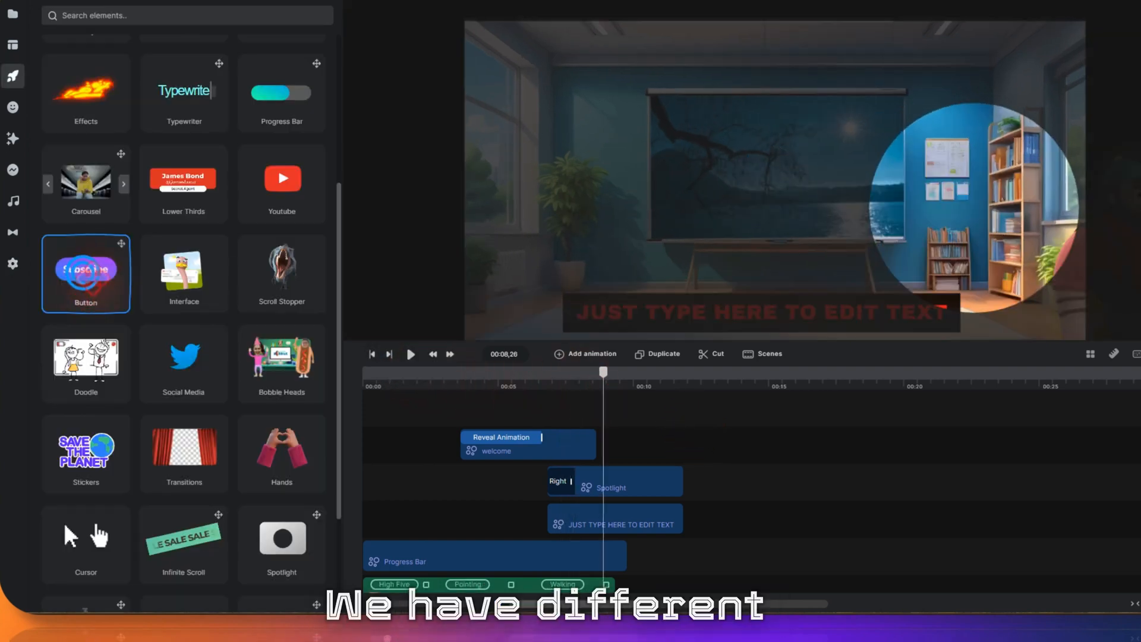
Step: Add a Subscribe Button element over the blackboard at 00:08,26
drag(86, 271, 779, 202)
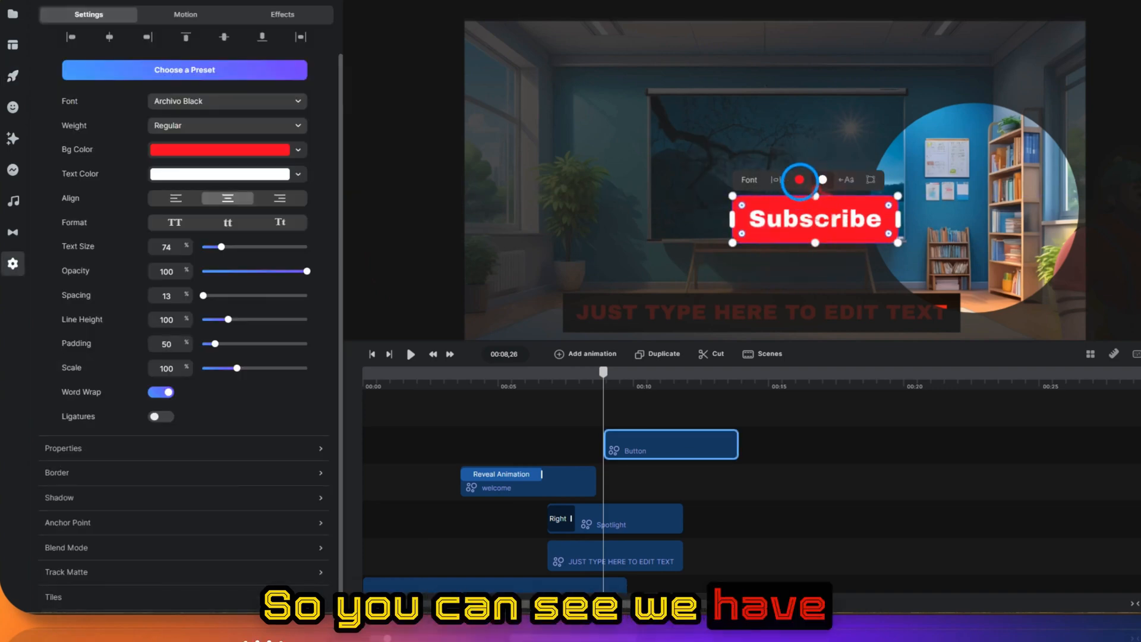
click(799, 180)
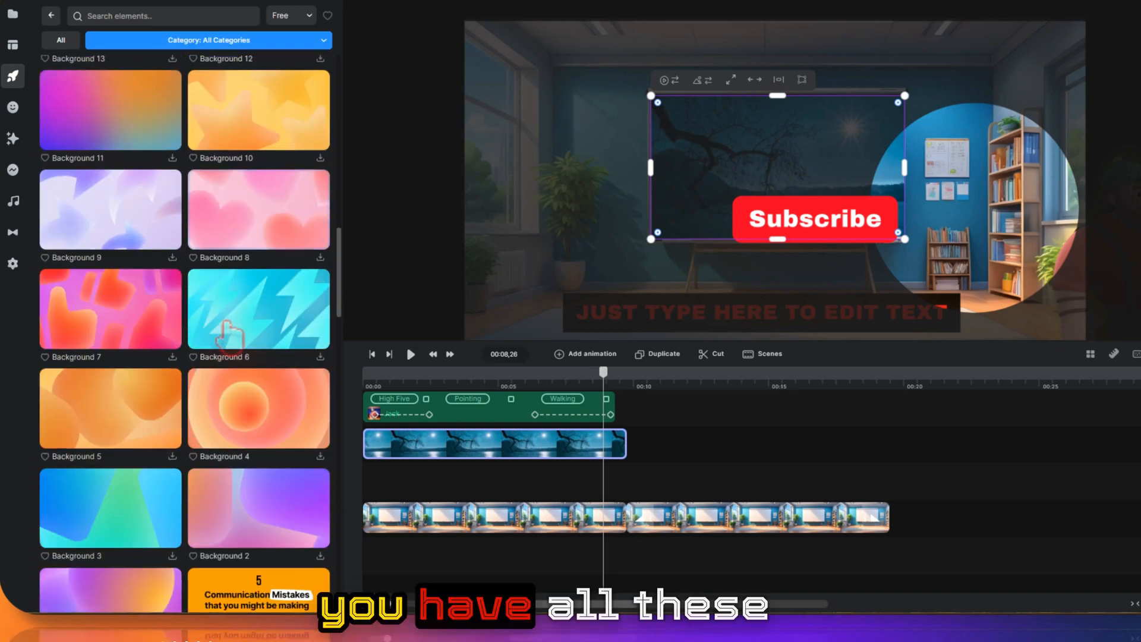
Step: Examine the available background, quote, interface button and transition elements in the elements library
scroll(229, 332, down, 5)
scroll(230, 339, down, 10)
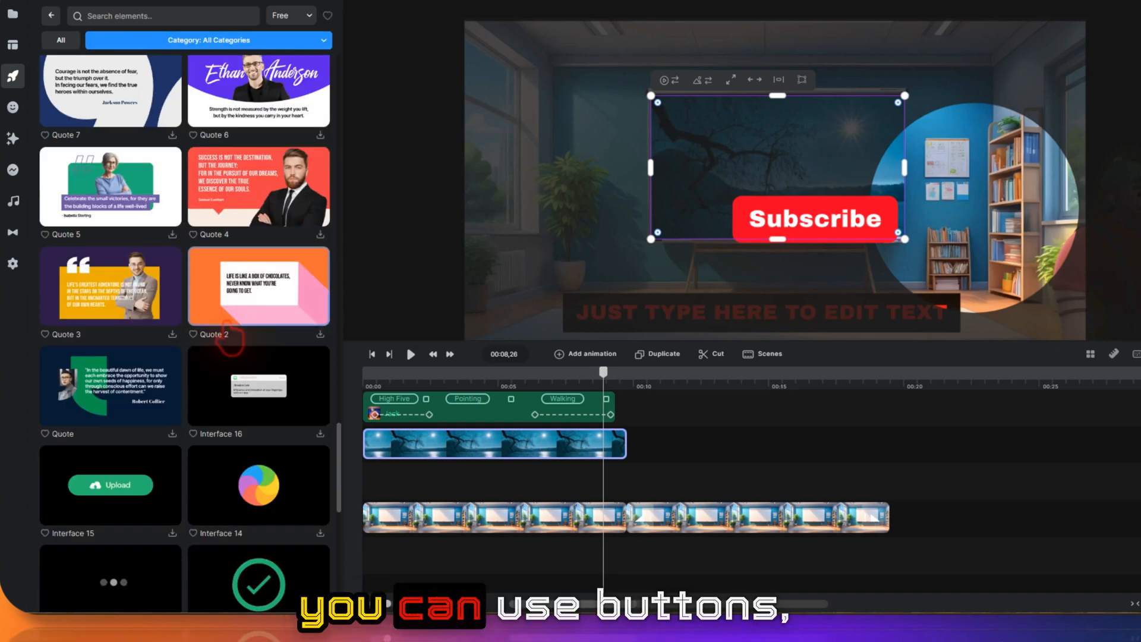
scroll(232, 339, down, 4)
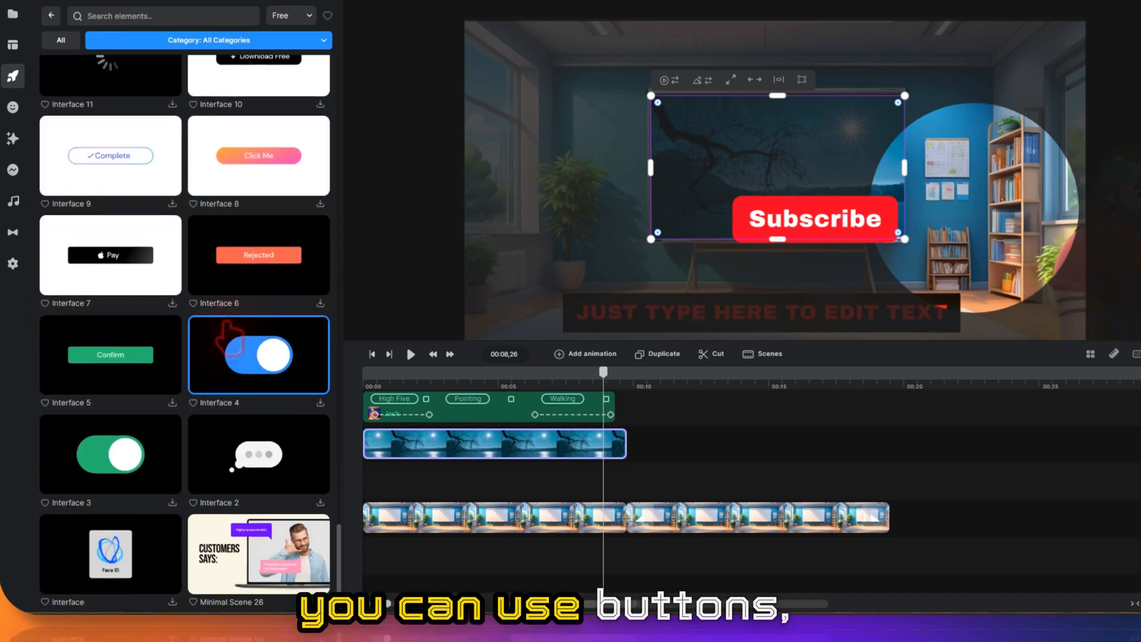
scroll(229, 333, up, 2)
scroll(229, 336, up, 15)
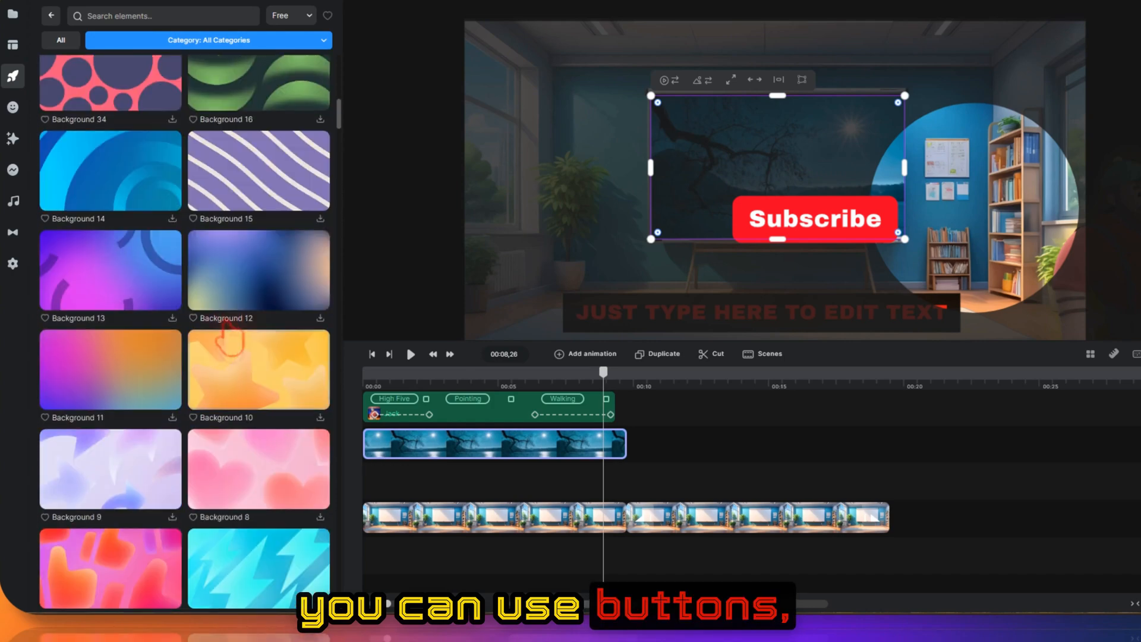
scroll(230, 328, up, 5)
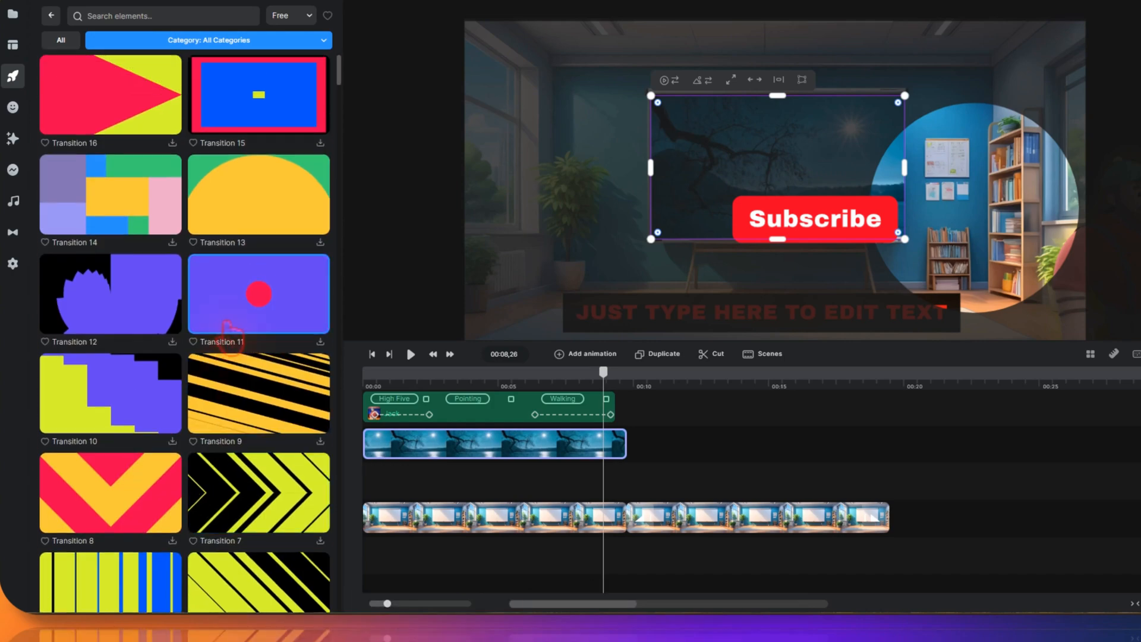
Step: Examine the Transitions elements, including the light leak, explosion, smoke and fire variants
click(51, 14)
click(171, 284)
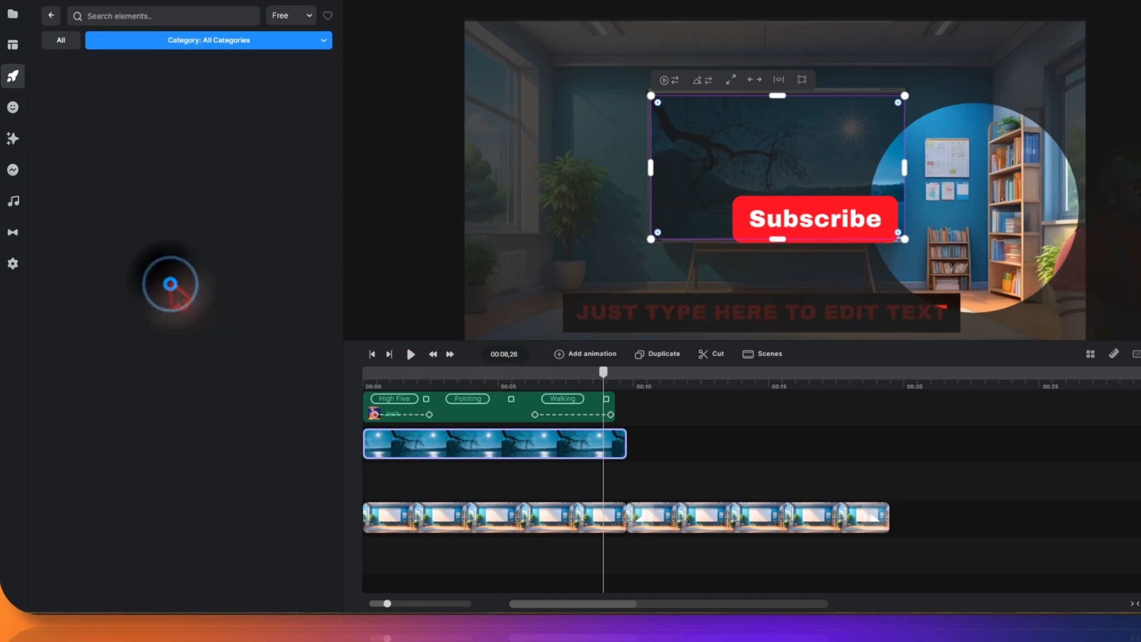
scroll(196, 291, down, 15)
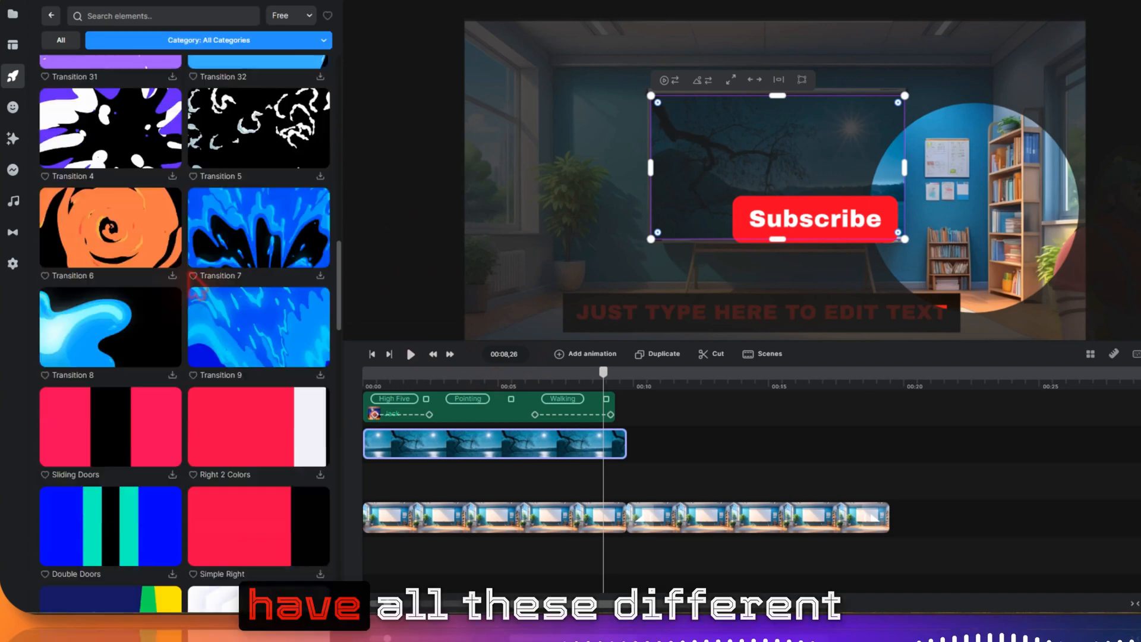
scroll(196, 292, down, 15)
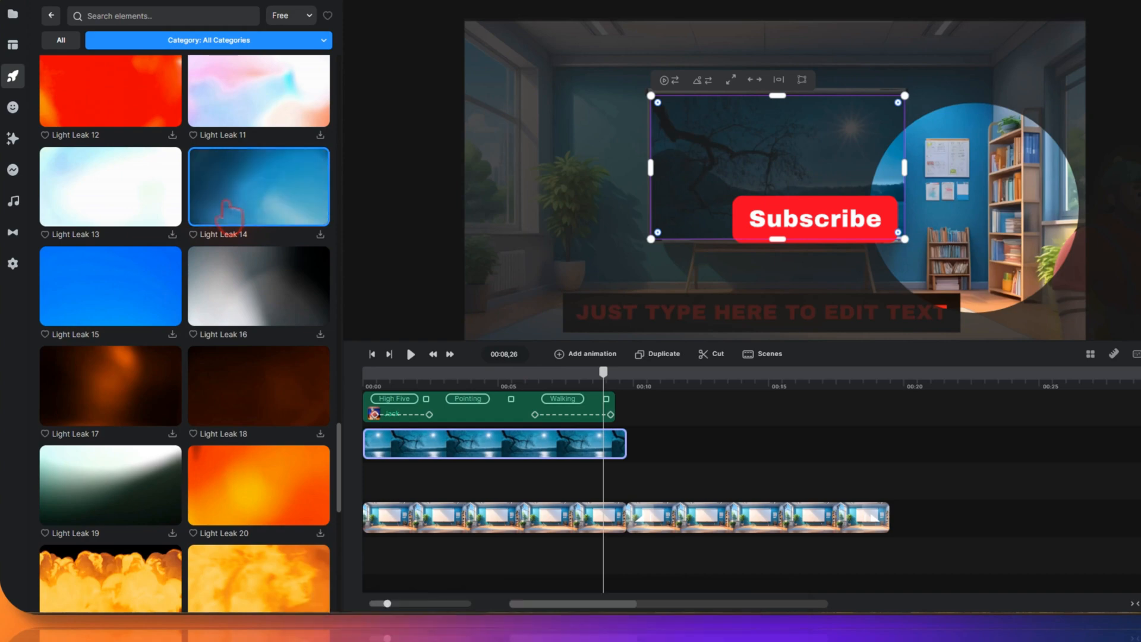
scroll(229, 214, down, 10)
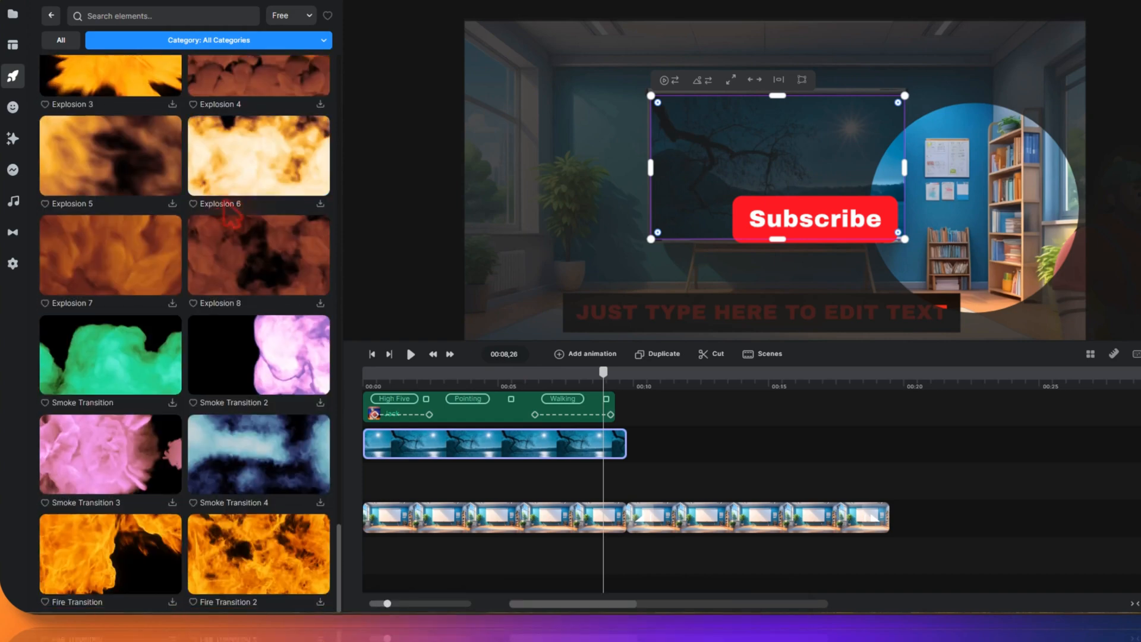
Step: Examine the Youtube elements, including the end screens and logo reveals
scroll(232, 217, up, 20)
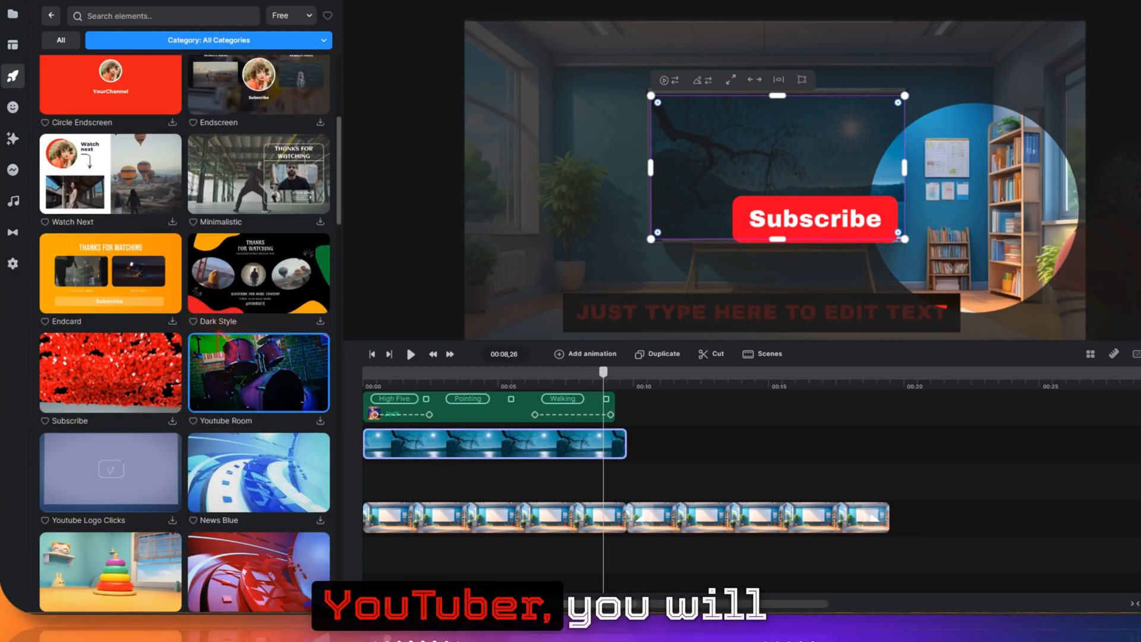
scroll(223, 351, down, 9)
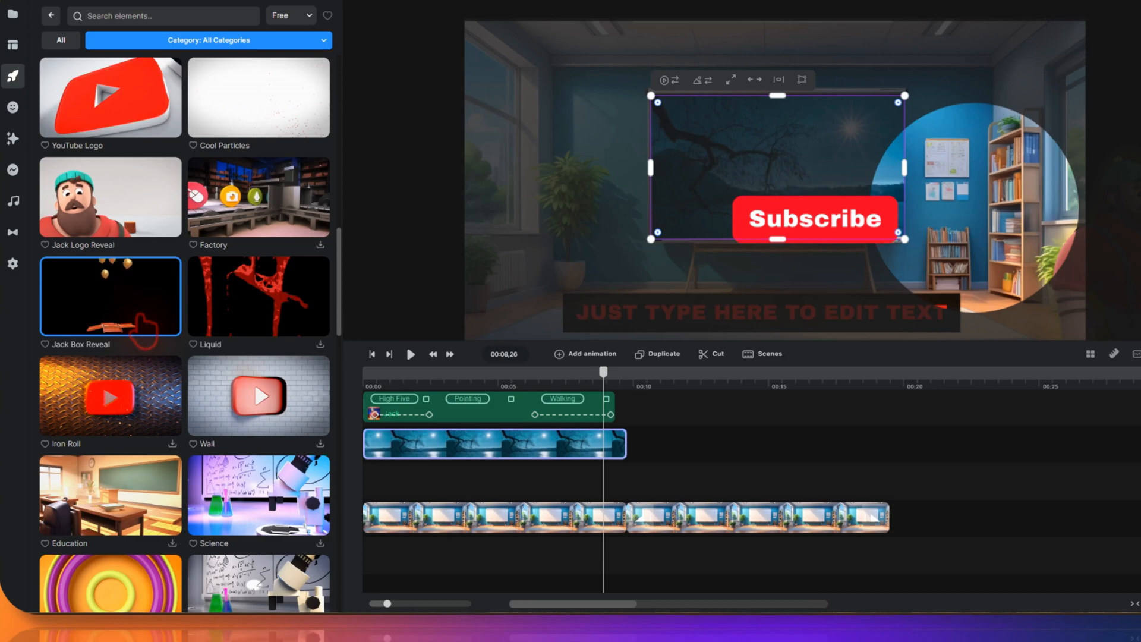
scroll(142, 330, down, 15)
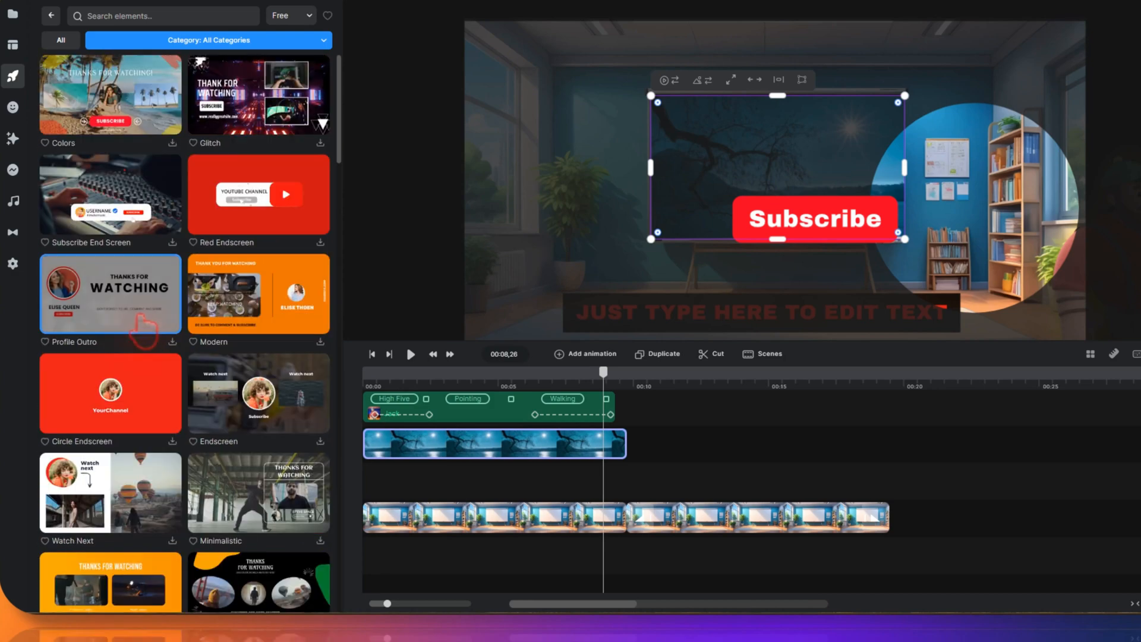
Step: Open the Lower Thirds elements and examine the box, news and Kinetic text designs
click(51, 16)
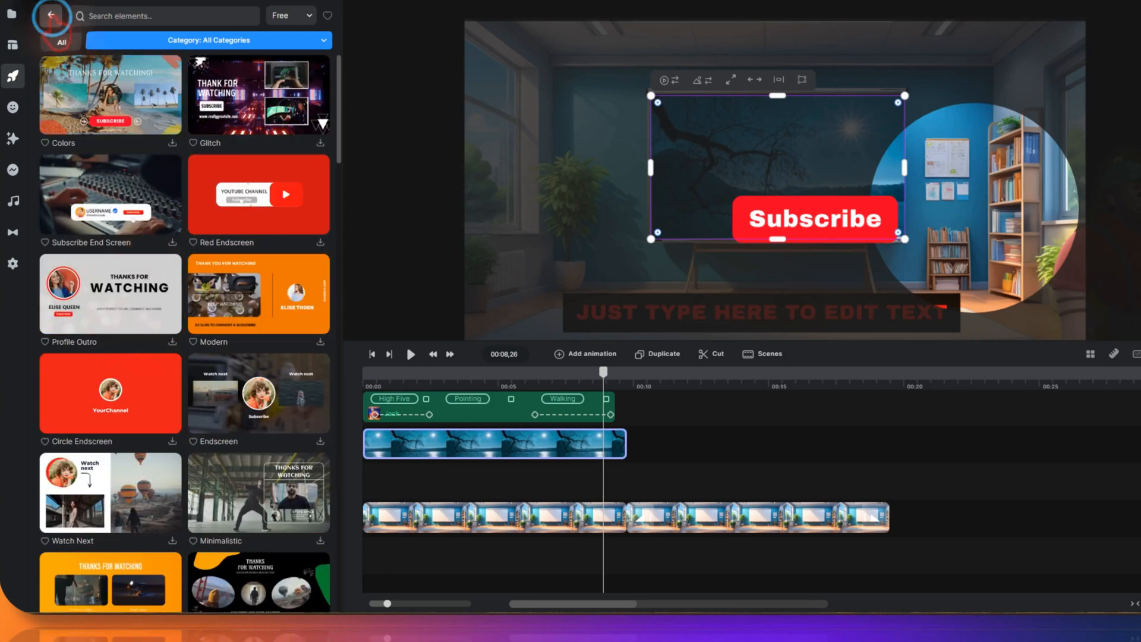
scroll(128, 337, down, 4)
click(192, 194)
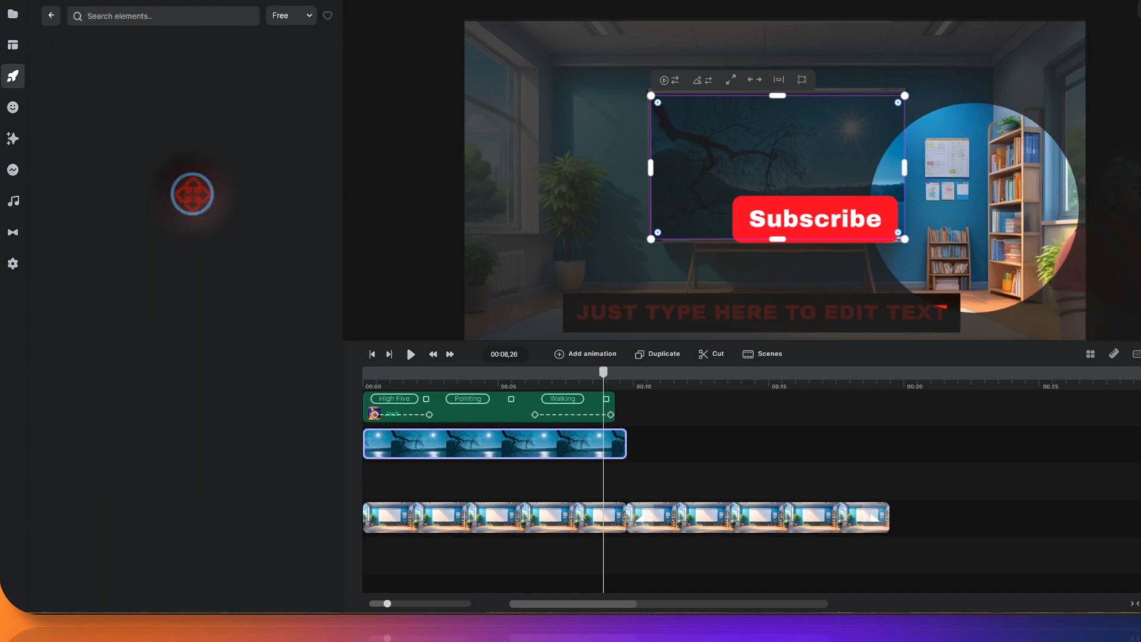
scroll(146, 407, down, 8)
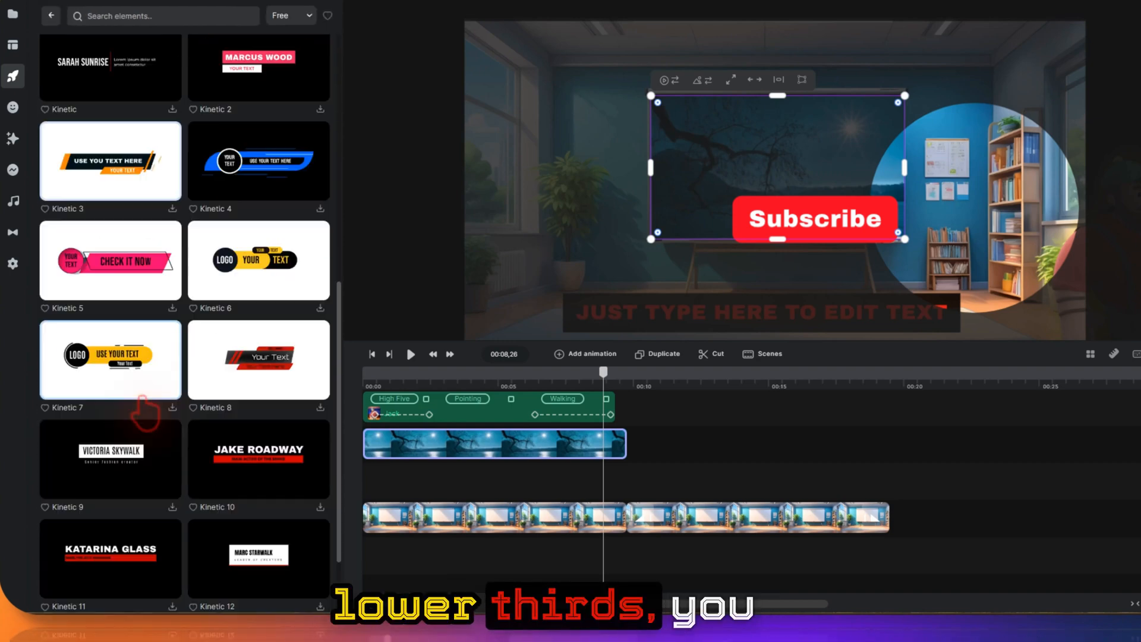
scroll(235, 190, down, 2)
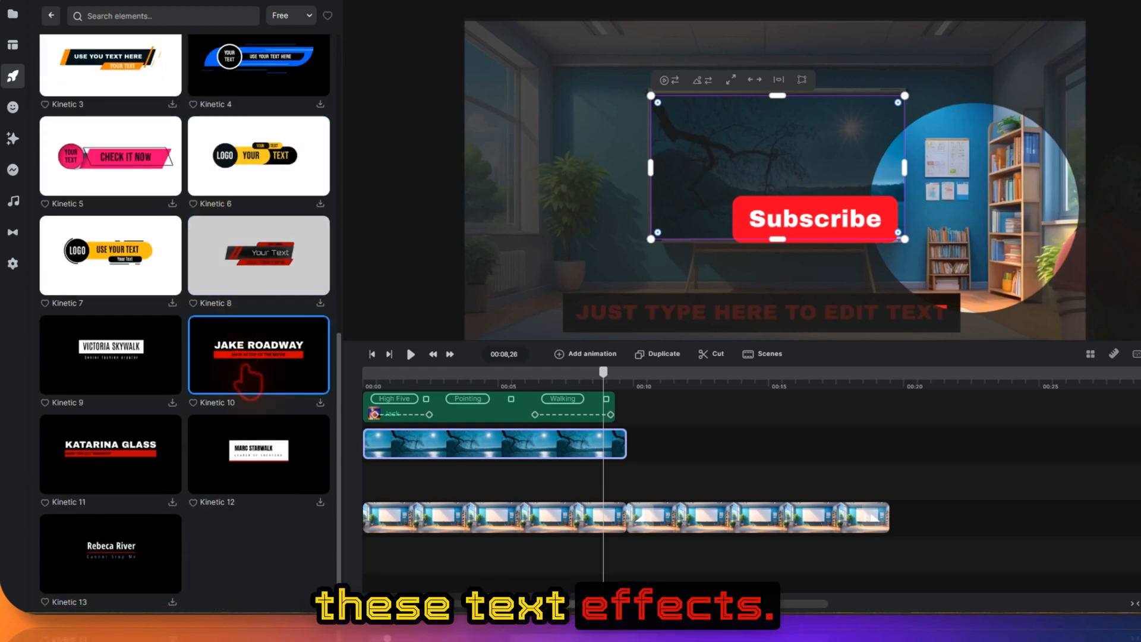
scroll(256, 428, up, 10)
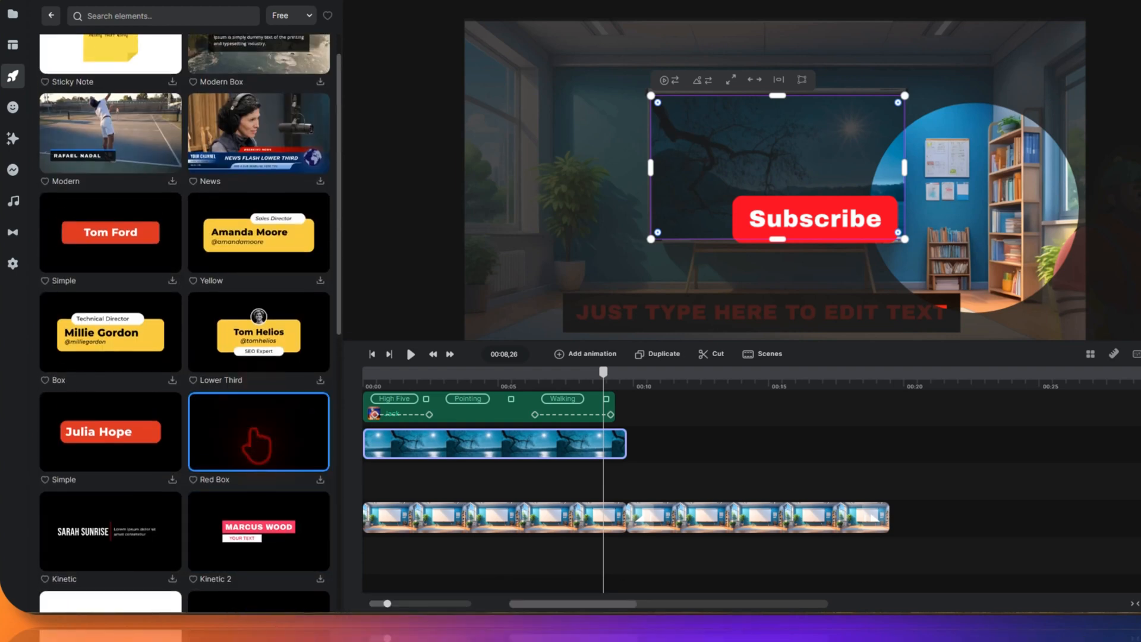
scroll(254, 439, up, 1)
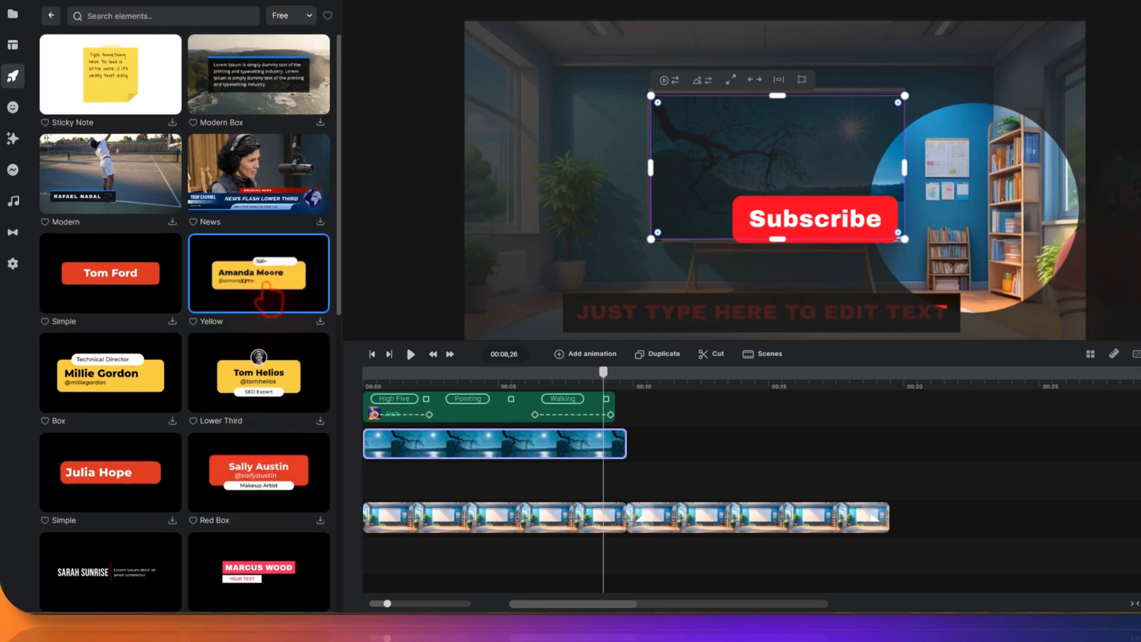
scroll(266, 289, down, 6)
scroll(266, 286, down, 5)
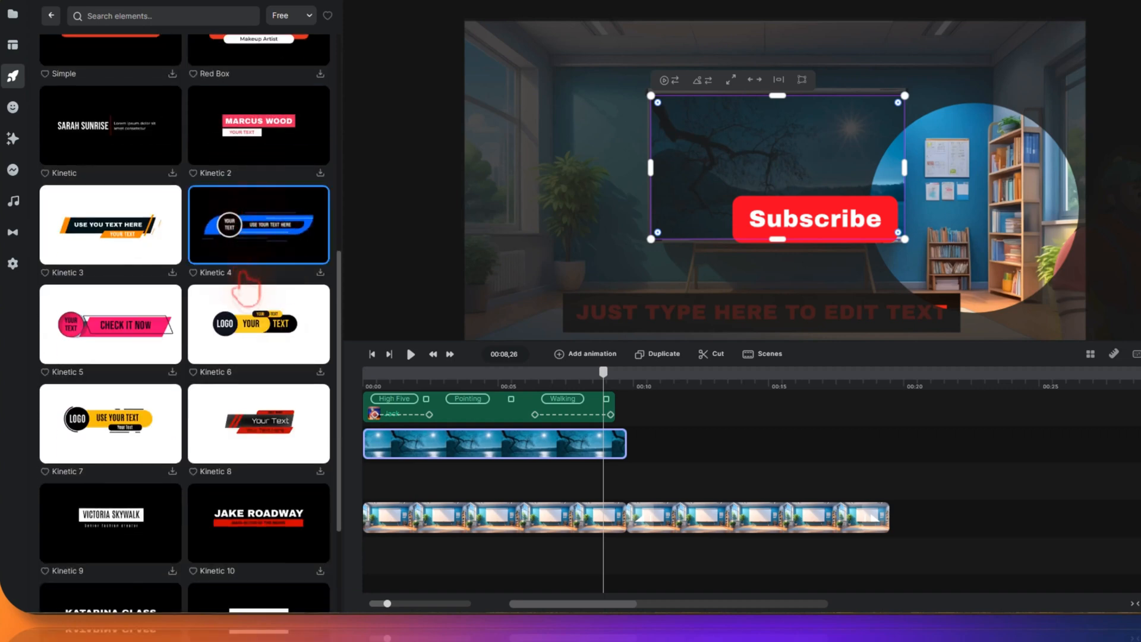
Step: Add the Kinetic 6 lower third to a new track above the Subscribe button at 00:08,26
click(242, 302)
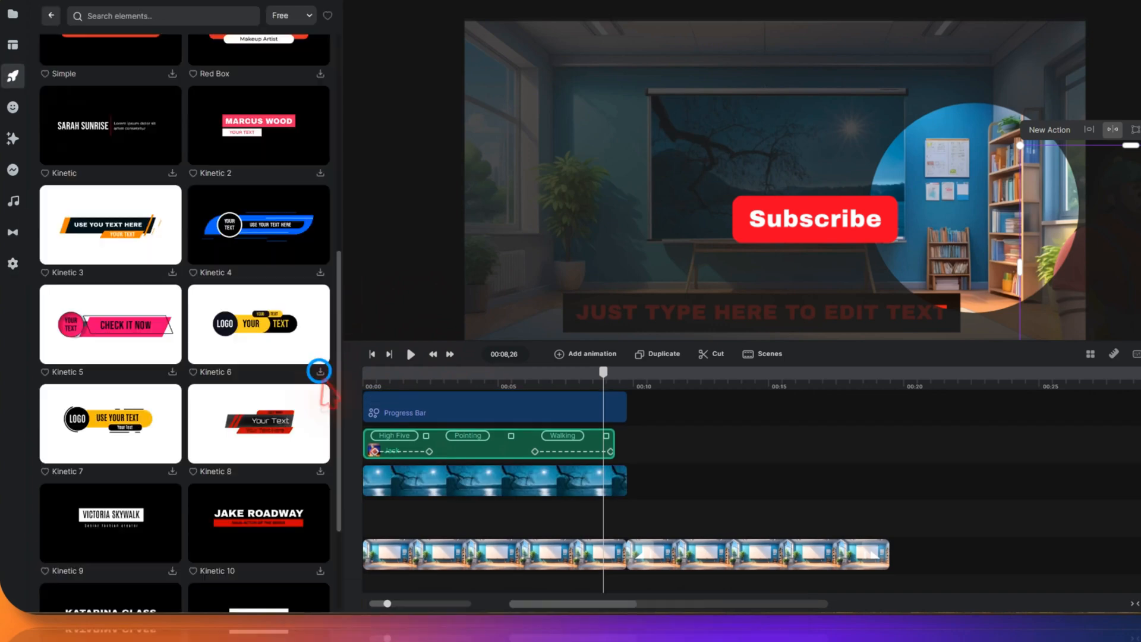
click(247, 325)
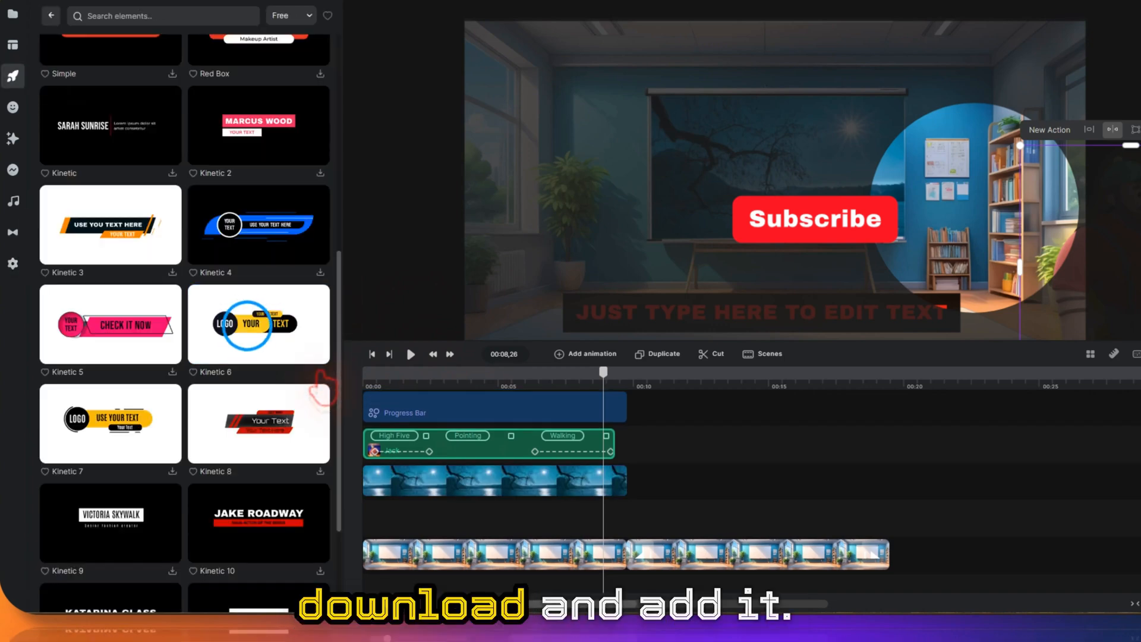
drag(300, 371, 443, 395)
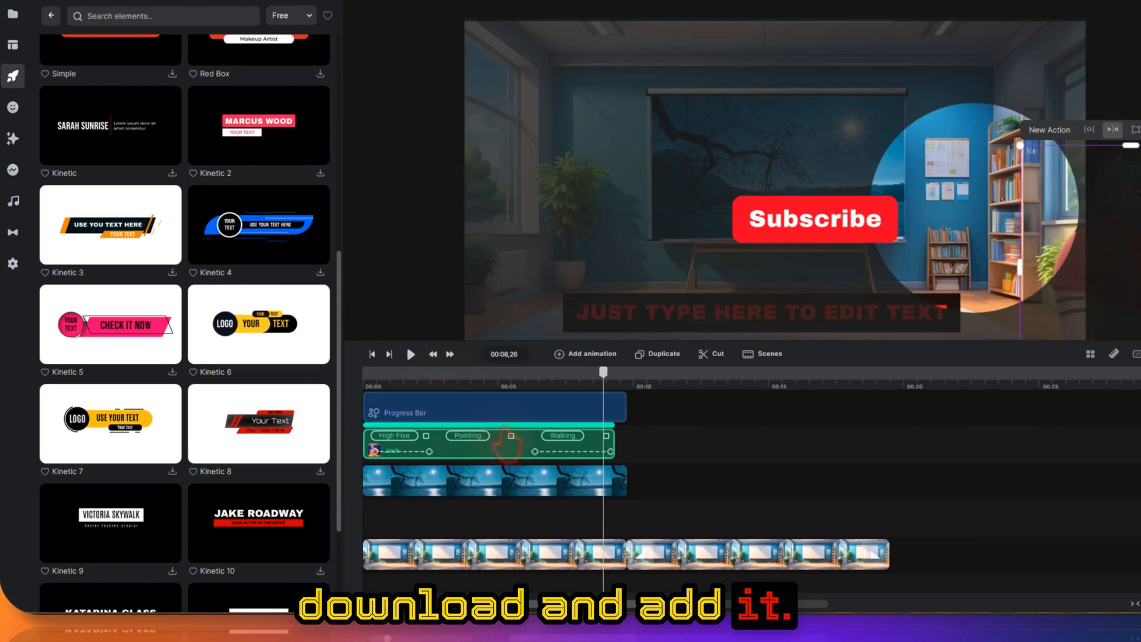
scroll(504, 428, up, 3)
drag(250, 324, 372, 418)
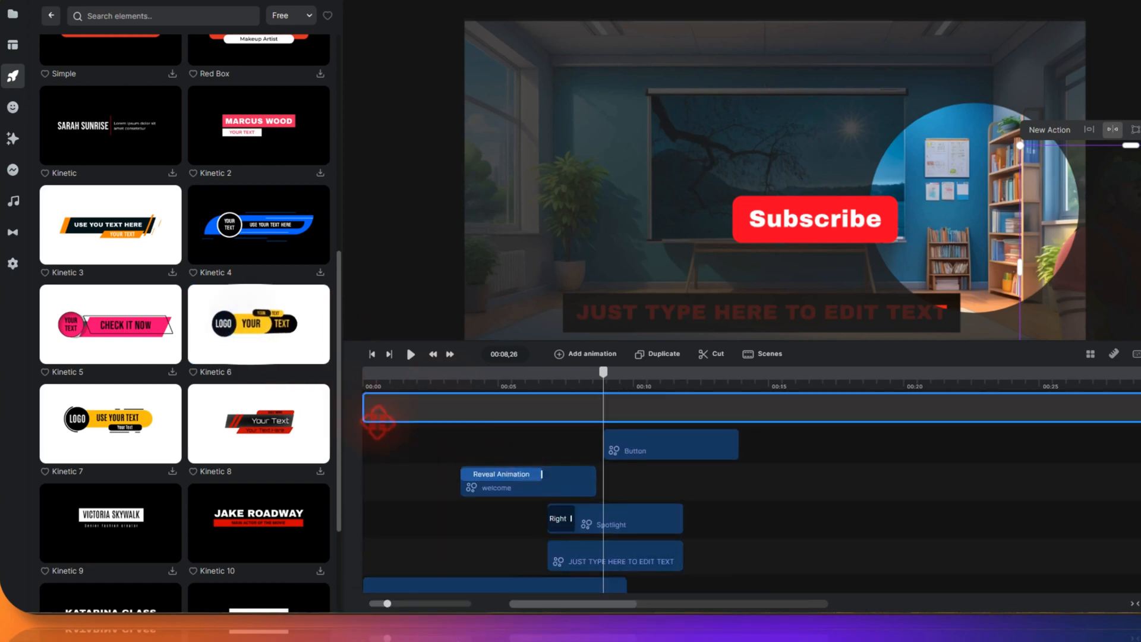
click(605, 362)
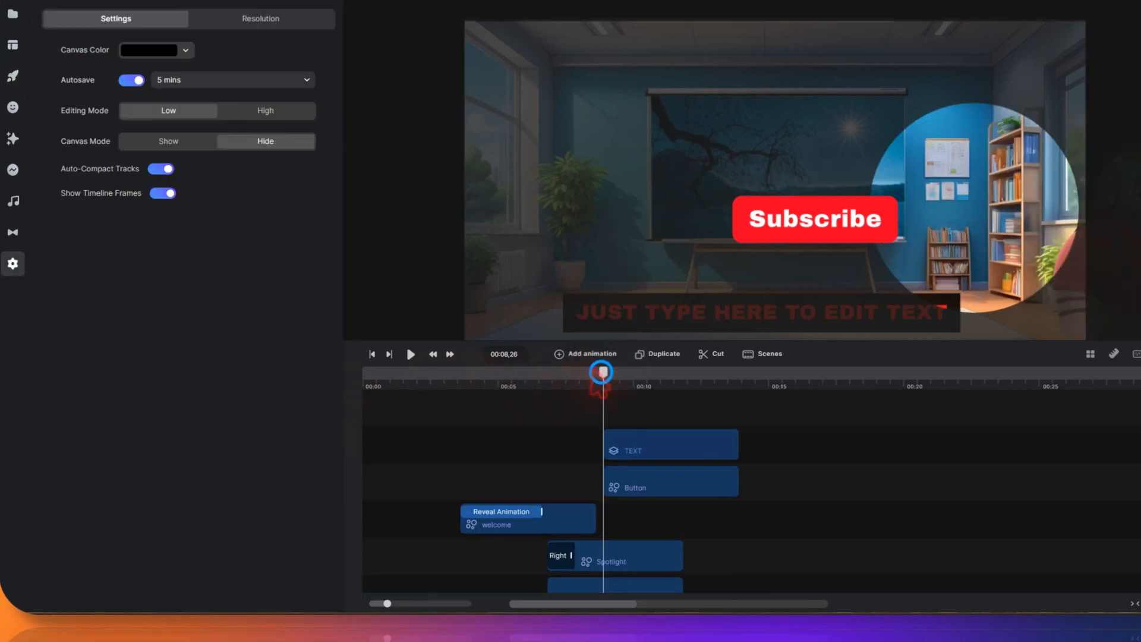
Step: Move the Kinetic 6 lower third to the start of the timeline and preview the scene from 00:00
drag(600, 383, 335, 389)
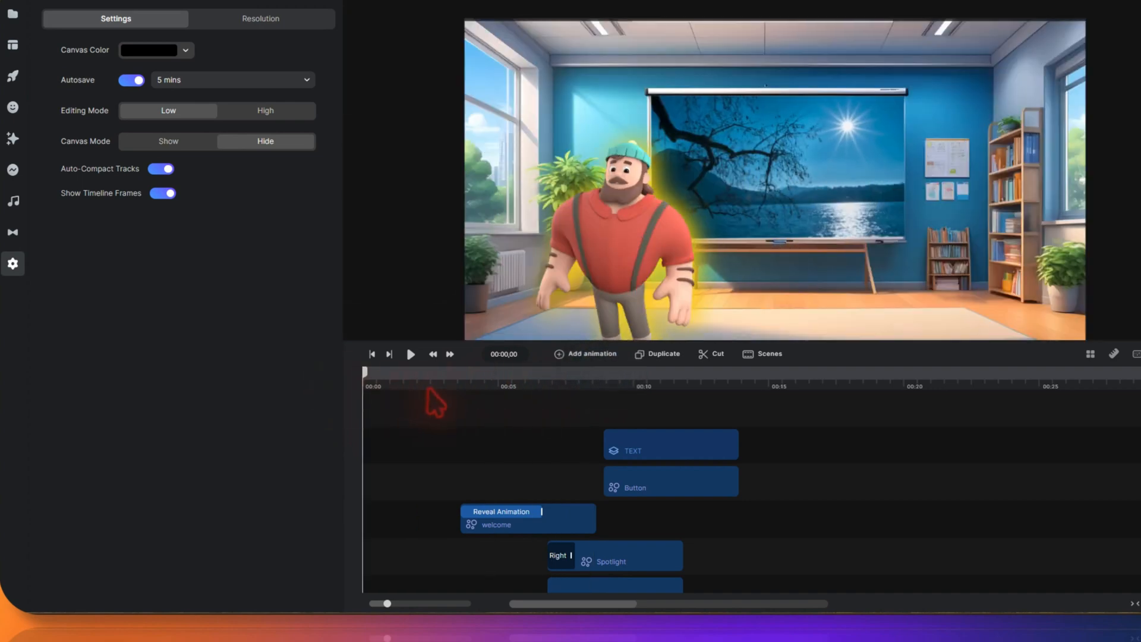
drag(632, 438, 354, 449)
click(410, 354)
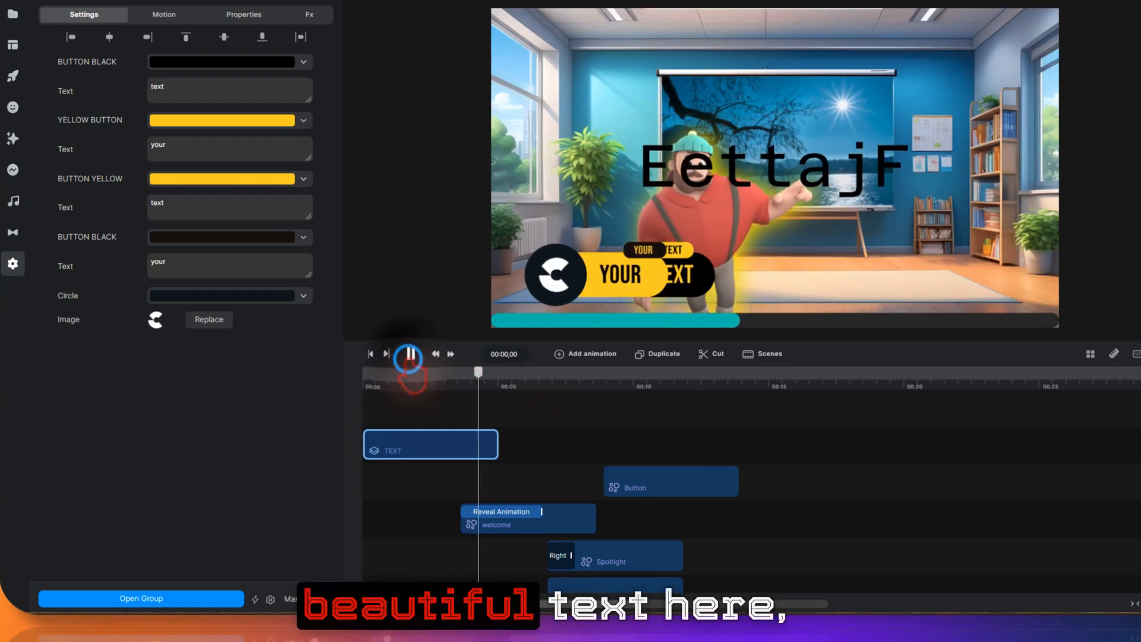
click(410, 355)
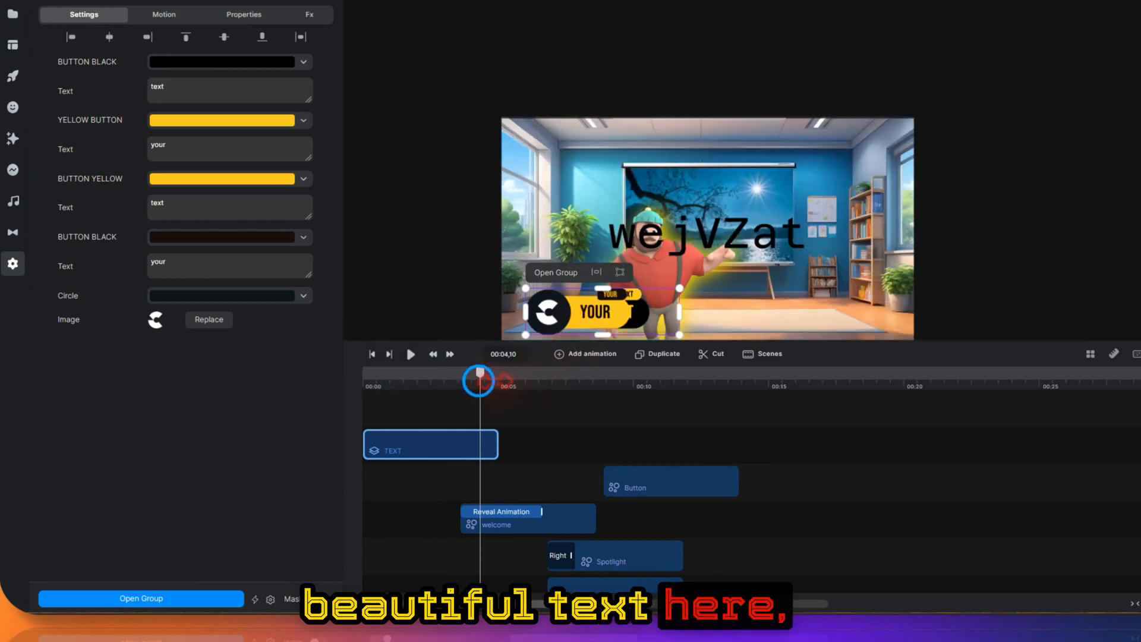
Step: Try out the Particles Down Fx on the scene at 00:03,06 and remove it from the timeline
drag(503, 380, 447, 396)
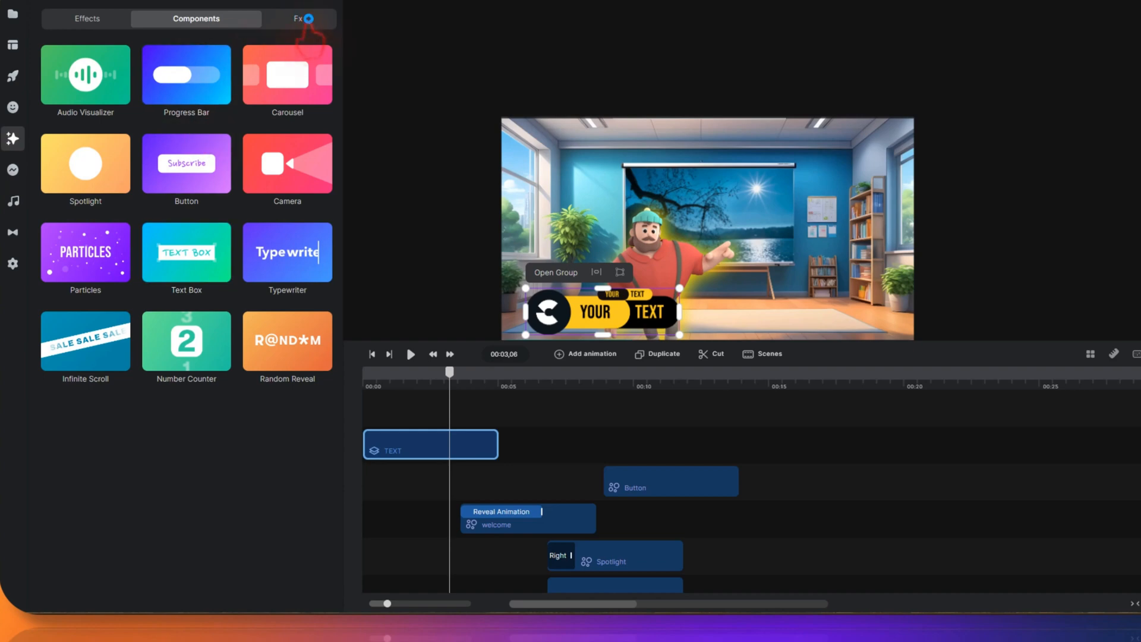
click(307, 19)
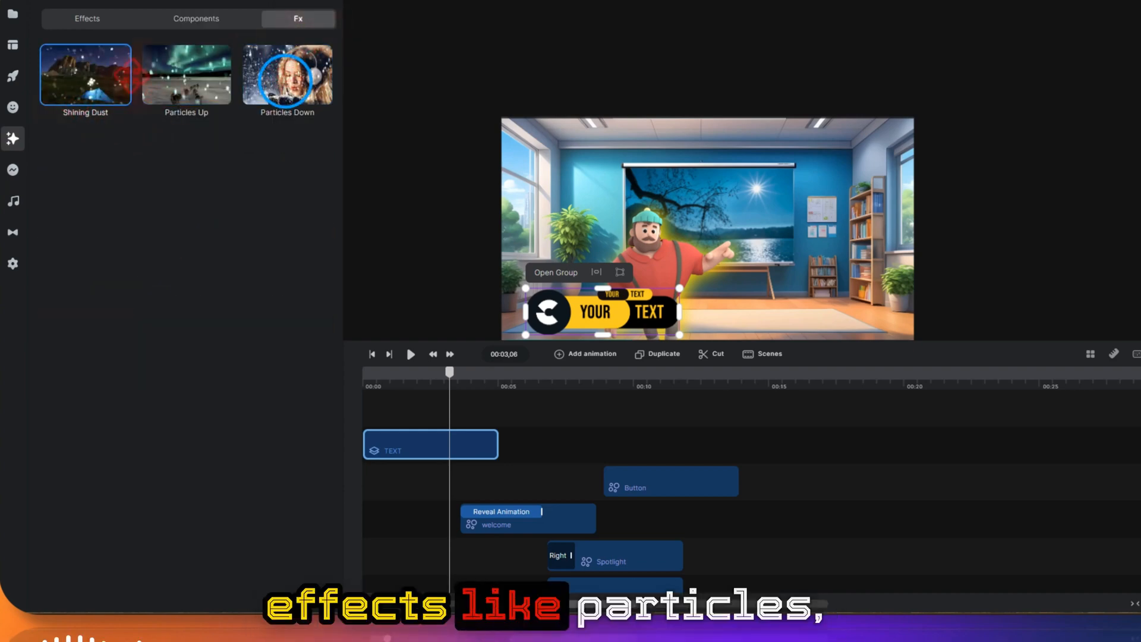
drag(286, 80, 730, 202)
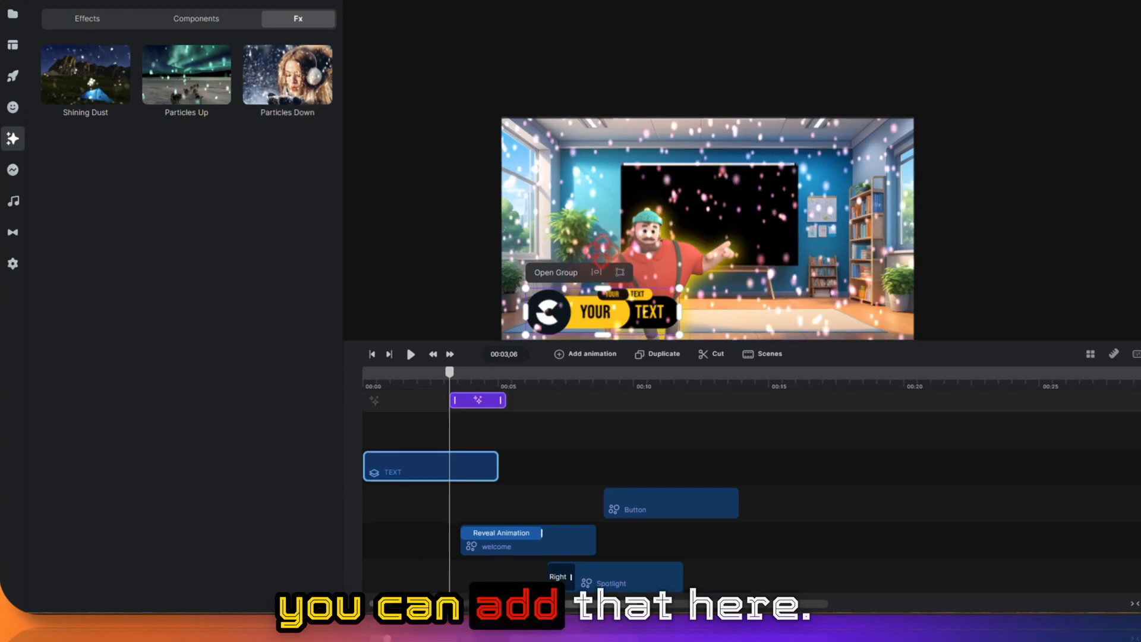
click(412, 355)
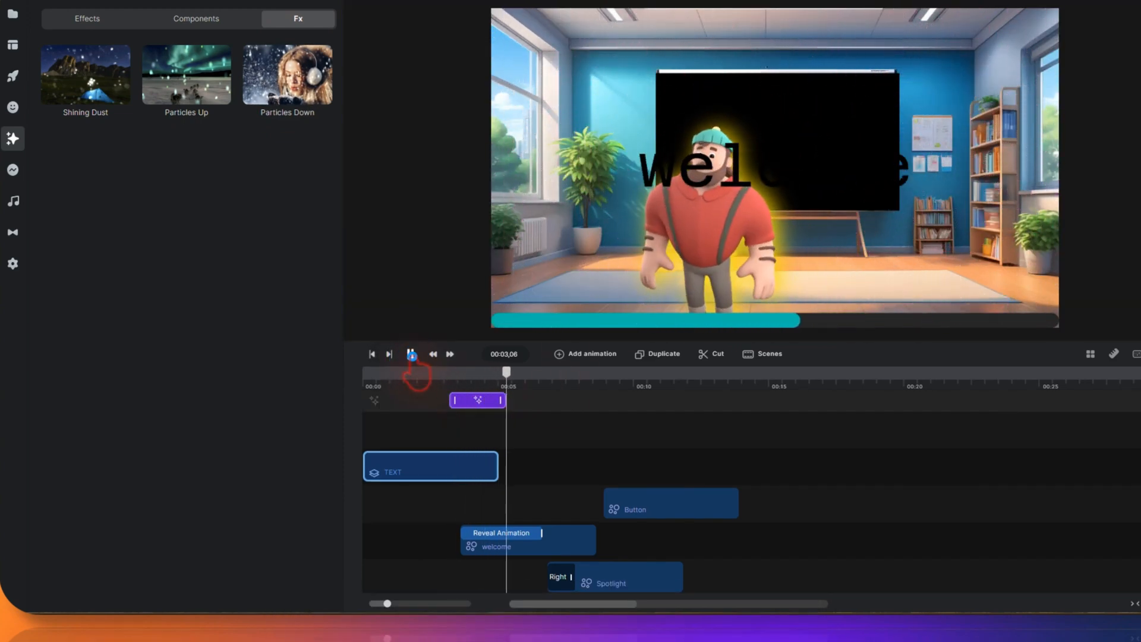
click(482, 400)
click(503, 389)
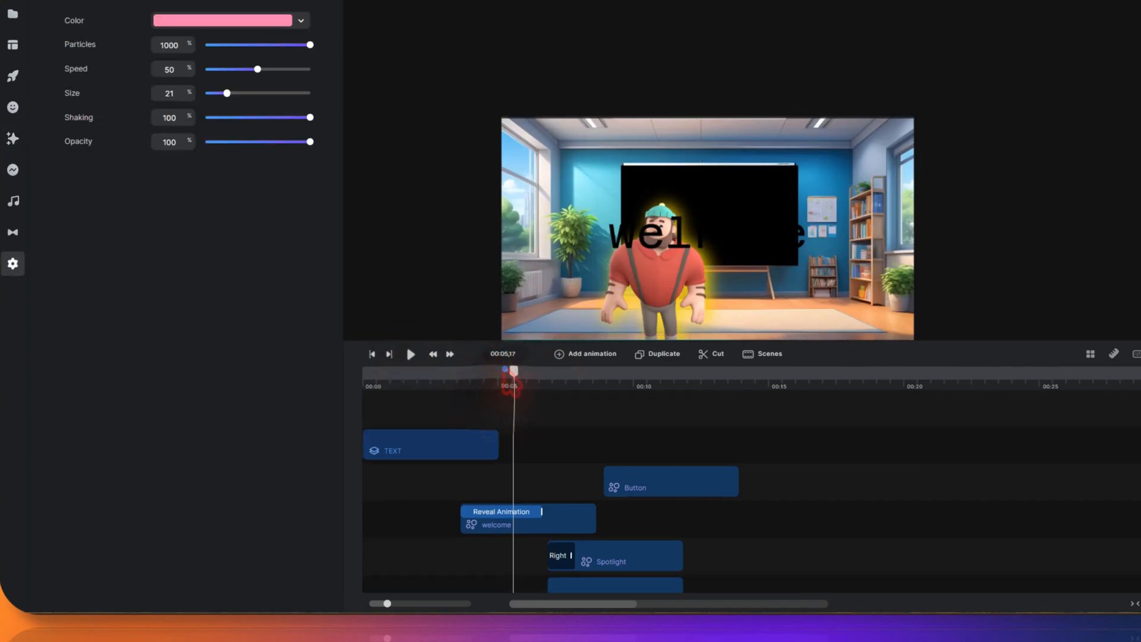
Step: Set the playhead to 00:02,16 and search the scenes for "scro" to open the Scroll Stoppers pack
drag(510, 371, 433, 371)
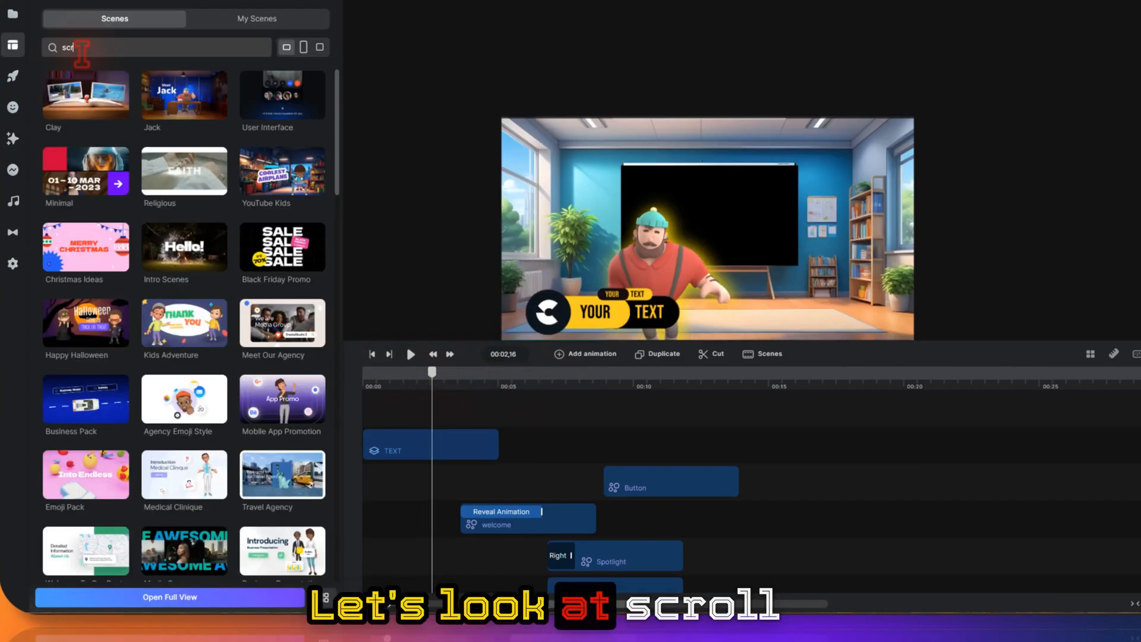
text(rool)
click(83, 50)
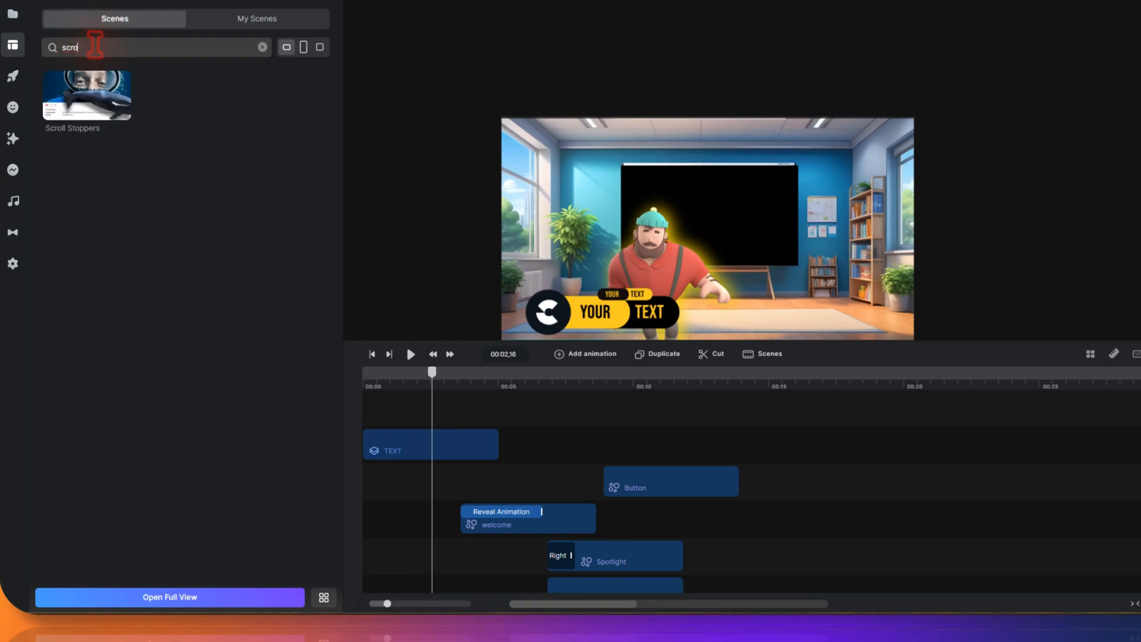
click(73, 95)
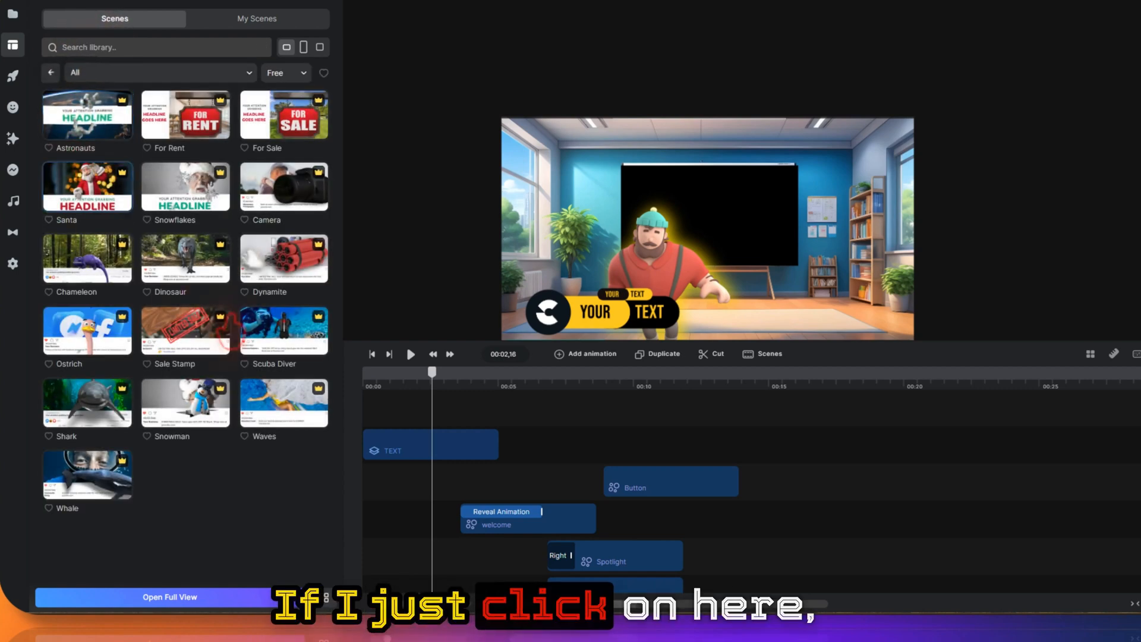
Step: Filter the scene library to square format, search for "scro" and open the square Scroll Stoppers pack
click(319, 47)
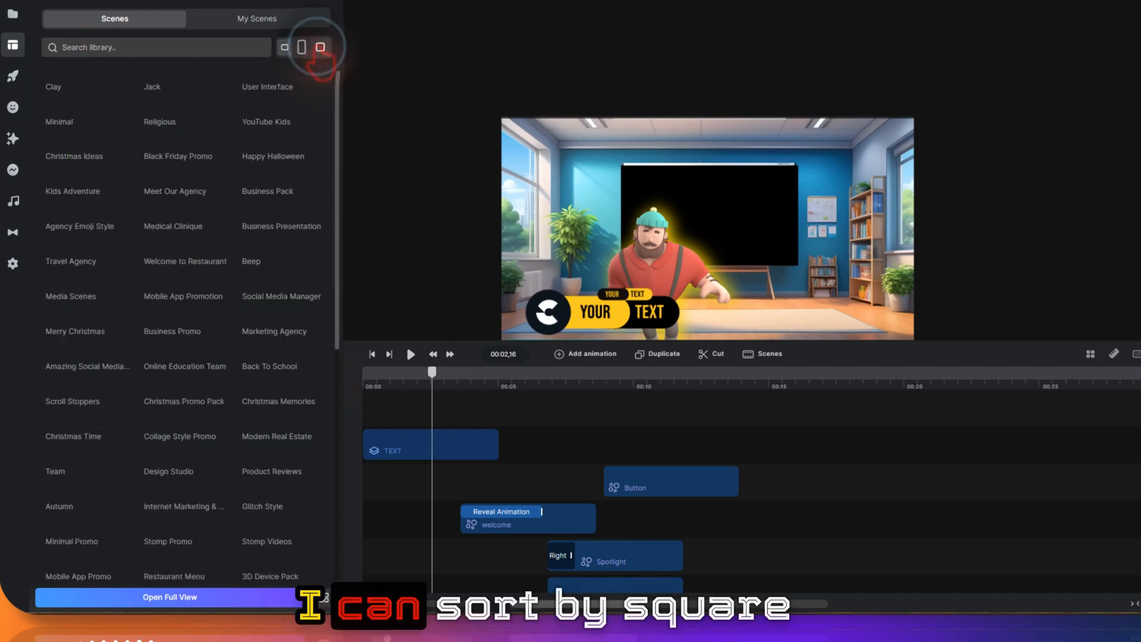
click(119, 47)
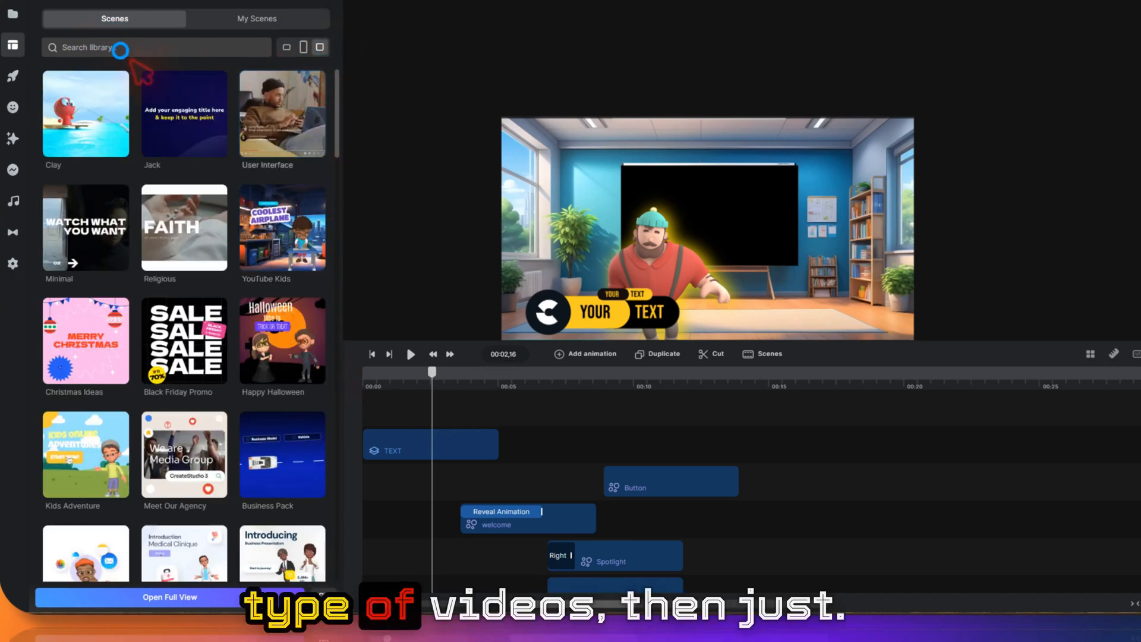
text(scro)
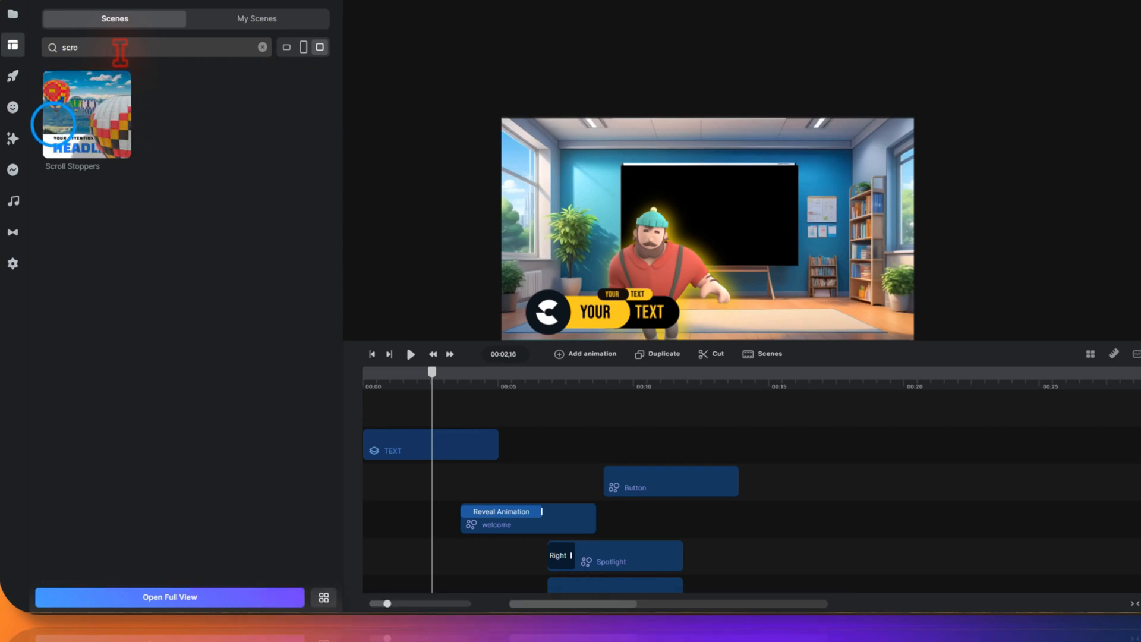
click(56, 131)
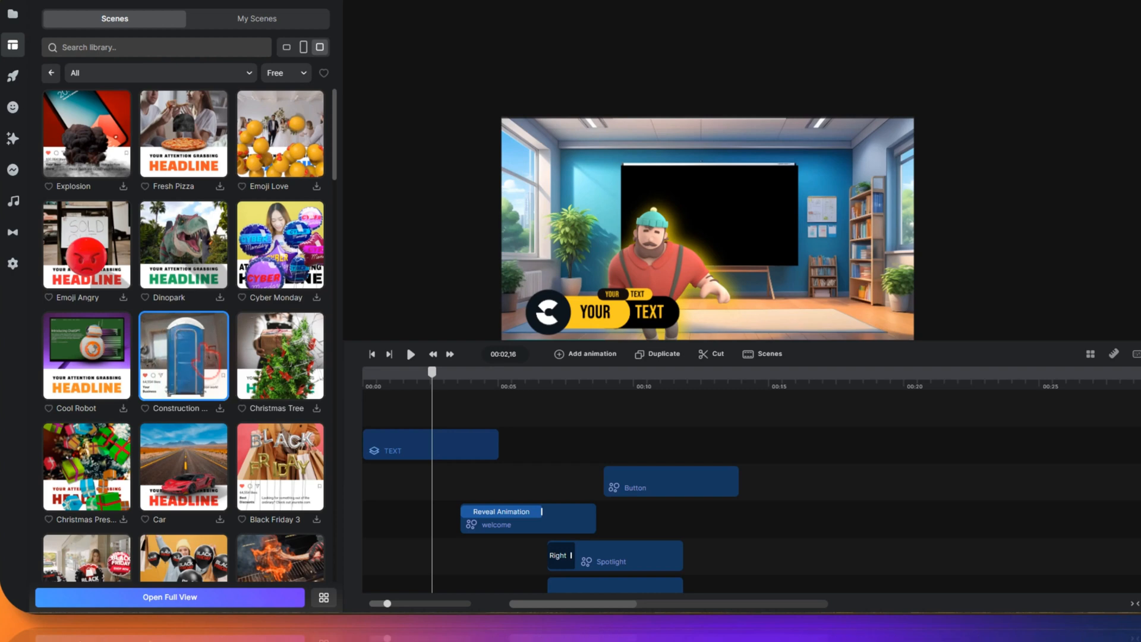
Step: Download the Car scroll stopper and place it on a new top track at 00:02,16
scroll(184, 315, down, 3)
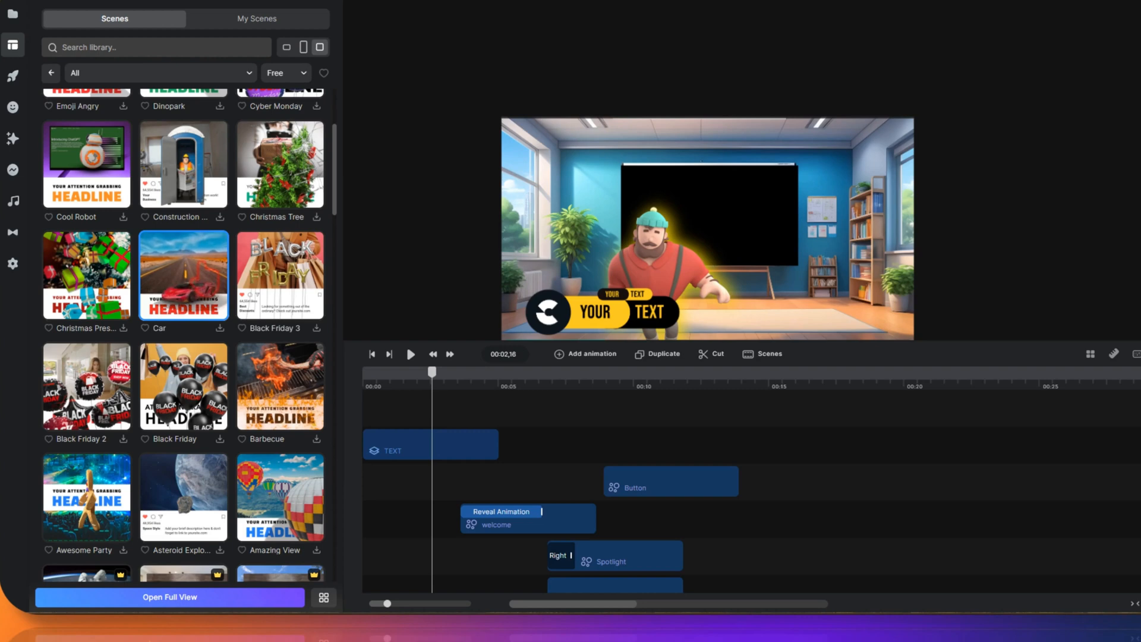
click(221, 327)
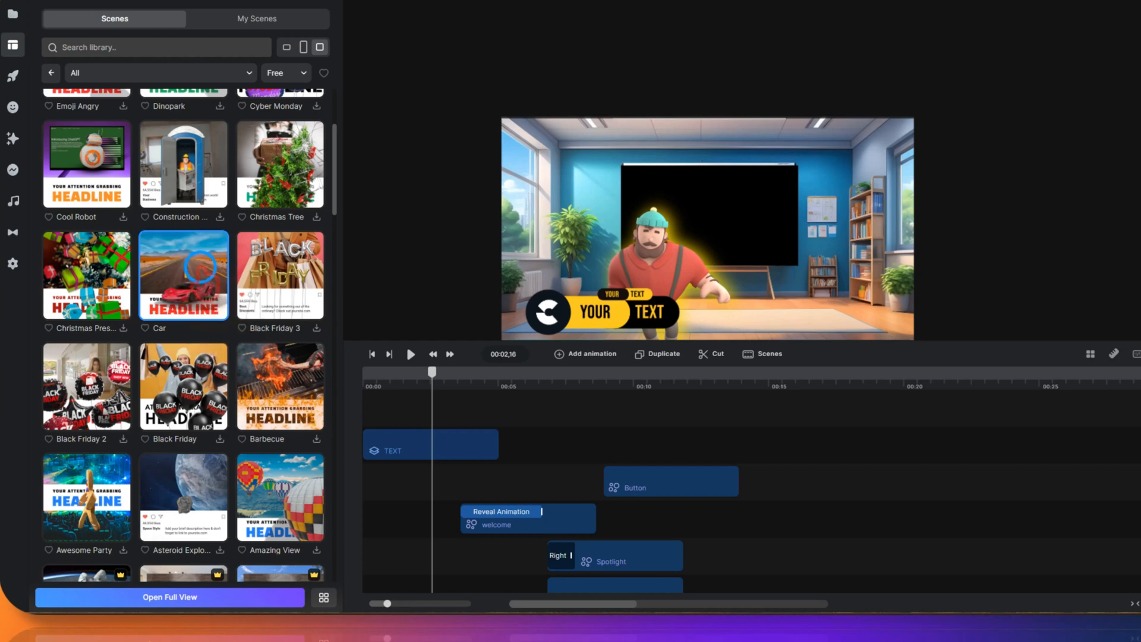
drag(200, 268, 416, 394)
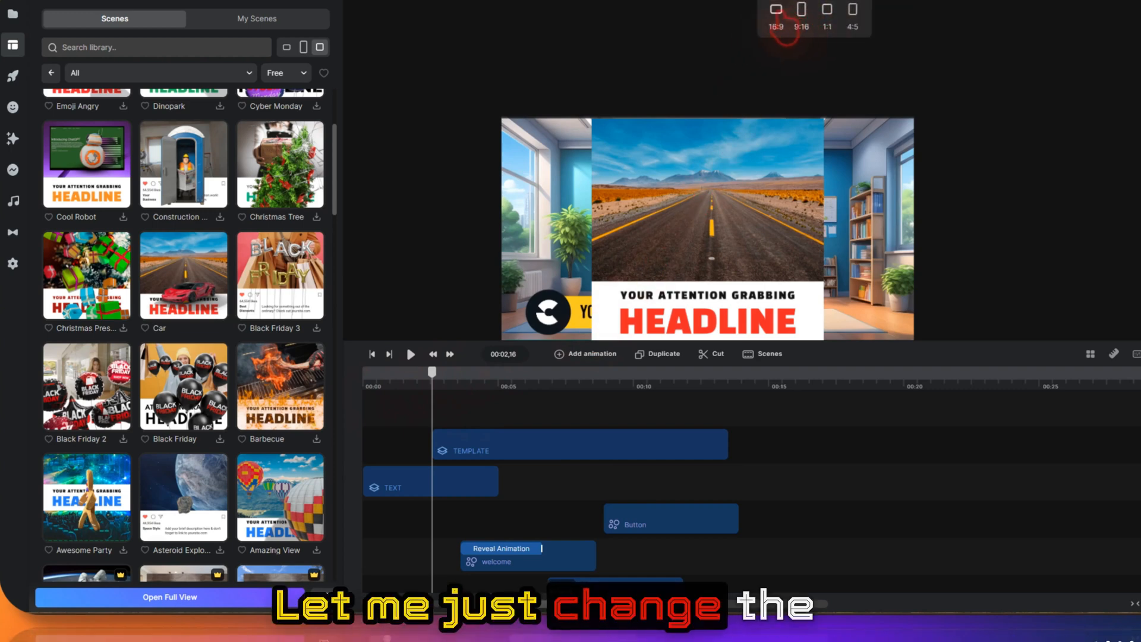
Step: Change the canvas aspect ratio to 1:1 and shift the Car template slightly to the left over the classroom
click(827, 9)
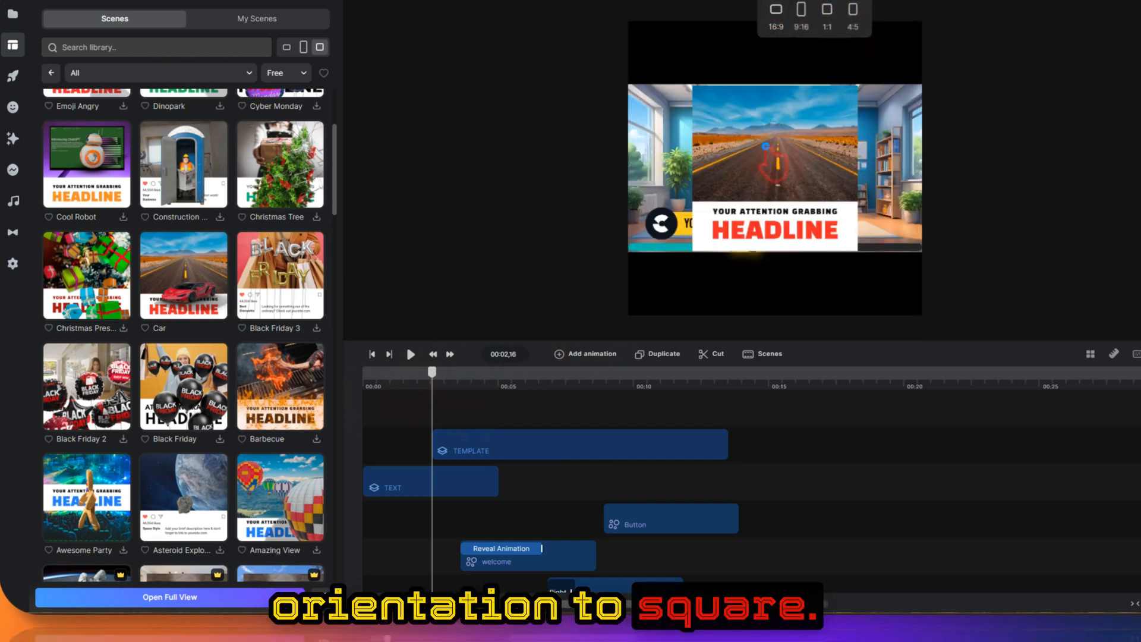
click(767, 146)
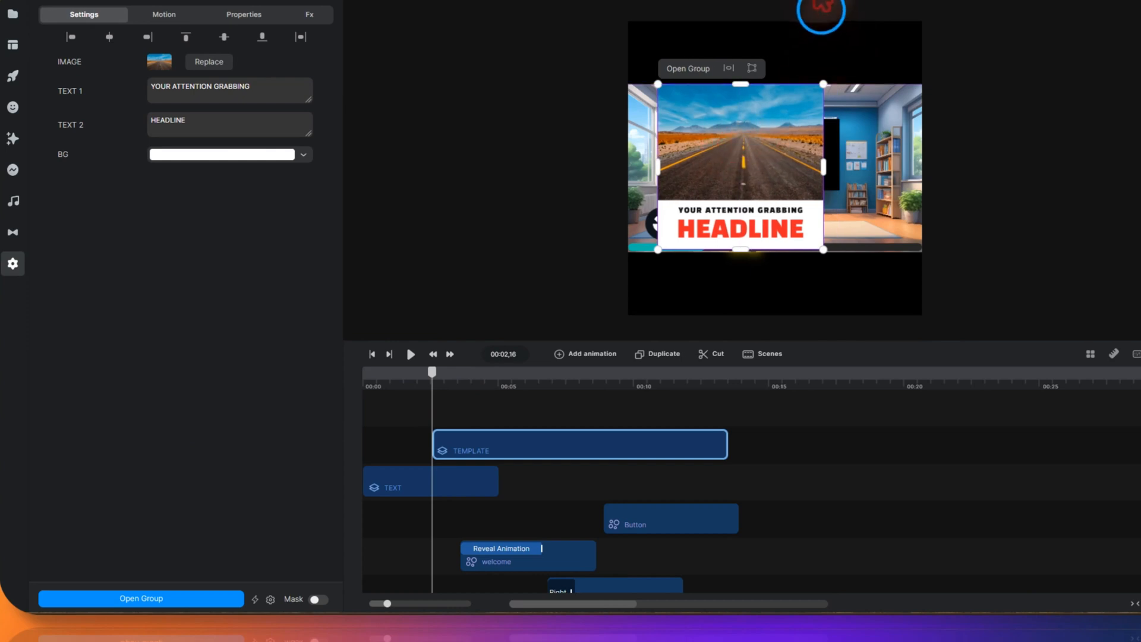
click(827, 25)
drag(769, 143, 798, 184)
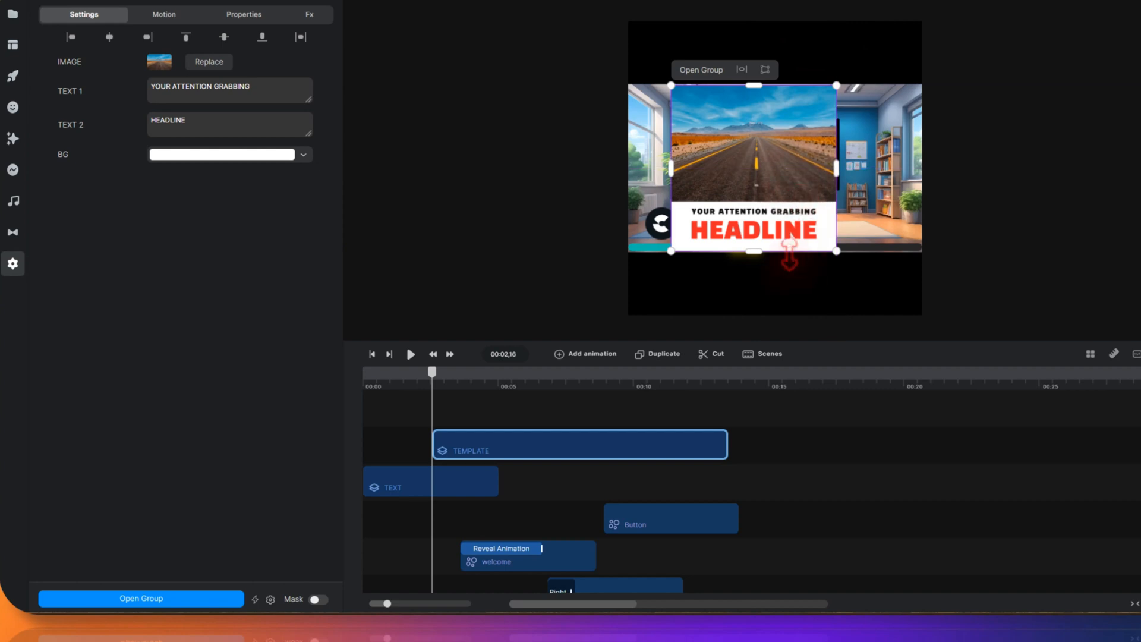
scroll(797, 142, up, 3)
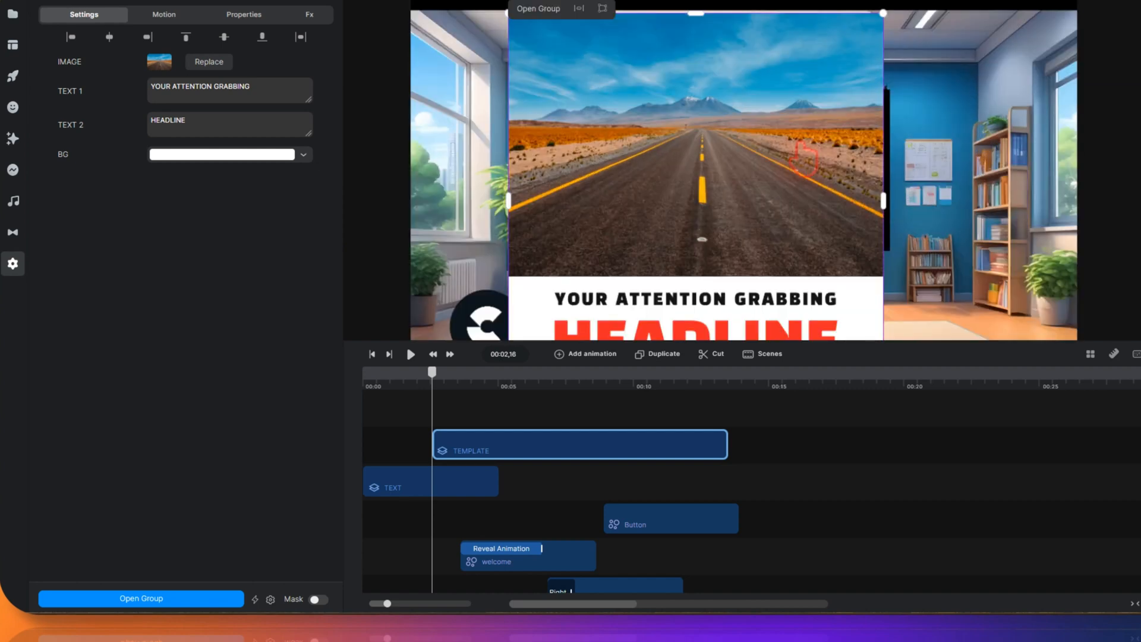
scroll(803, 158, down, 3)
Step: Preview the Car template from 00:02,16 and move the playhead back to 00:07,27
click(410, 354)
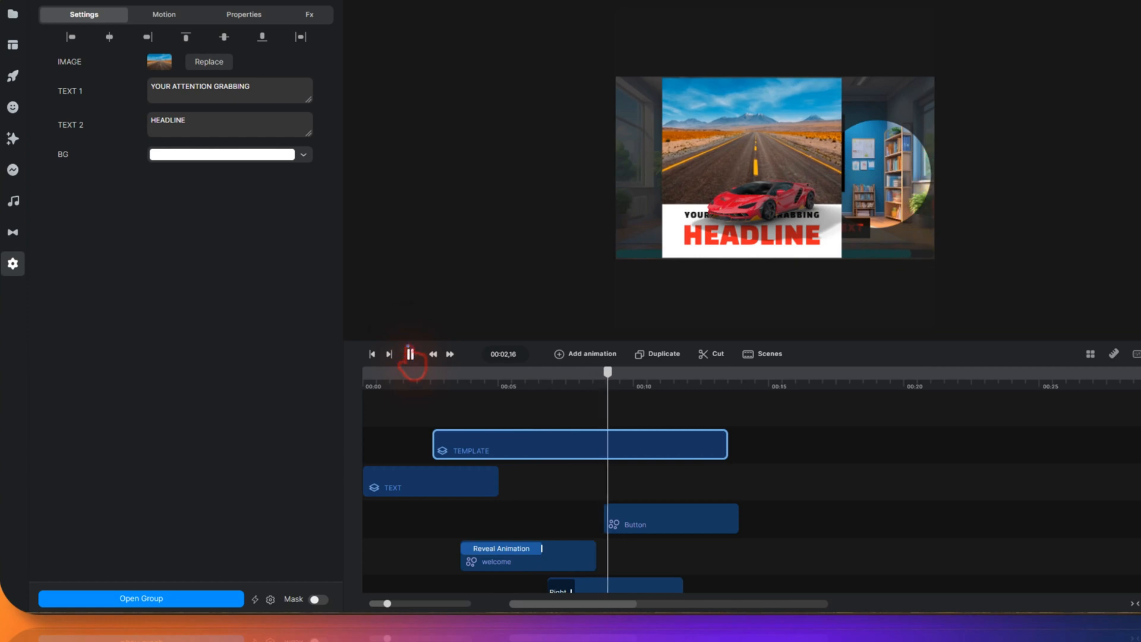
click(411, 354)
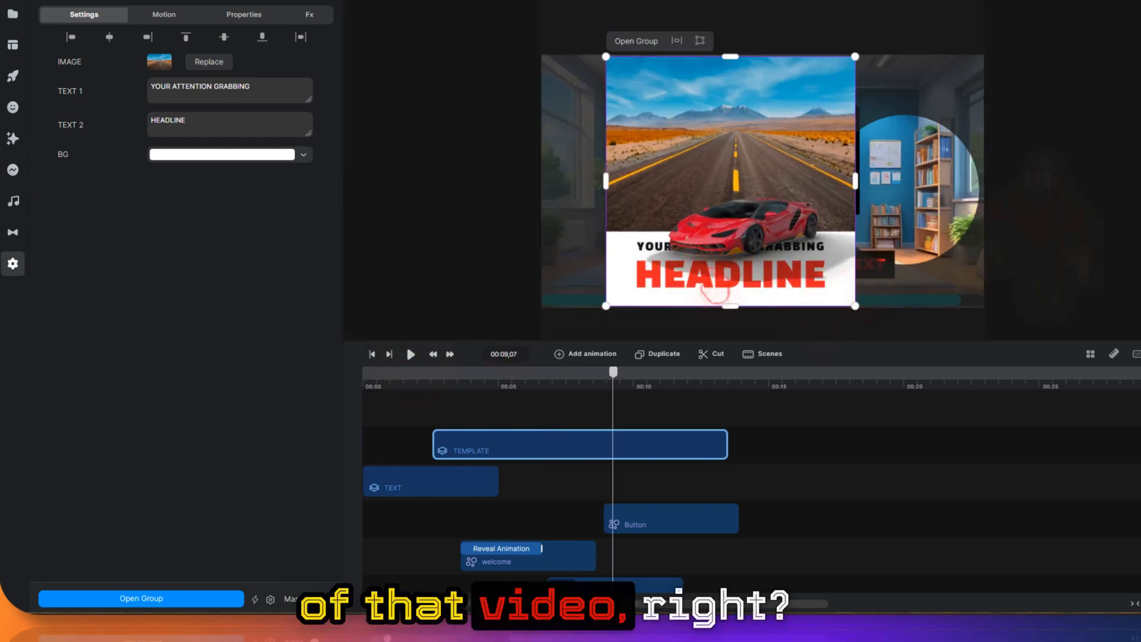
drag(677, 376, 585, 405)
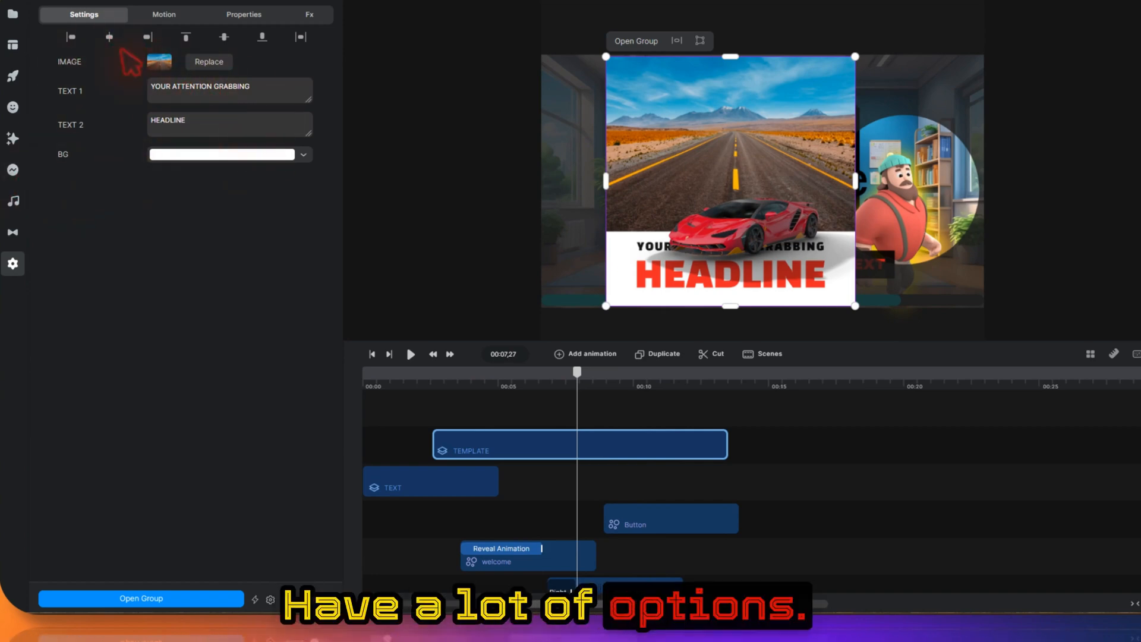
Step: Examine the Call-to-Actions templates in the 16:9, 9:16 and 1:1 aspect ratios
click(13, 169)
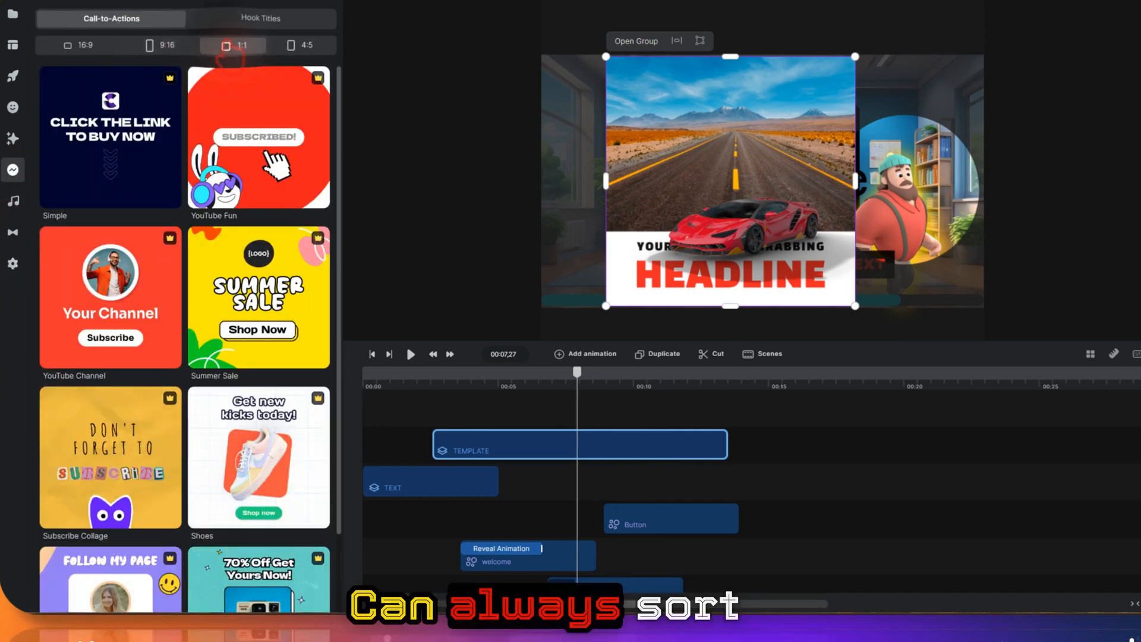
click(300, 46)
click(233, 45)
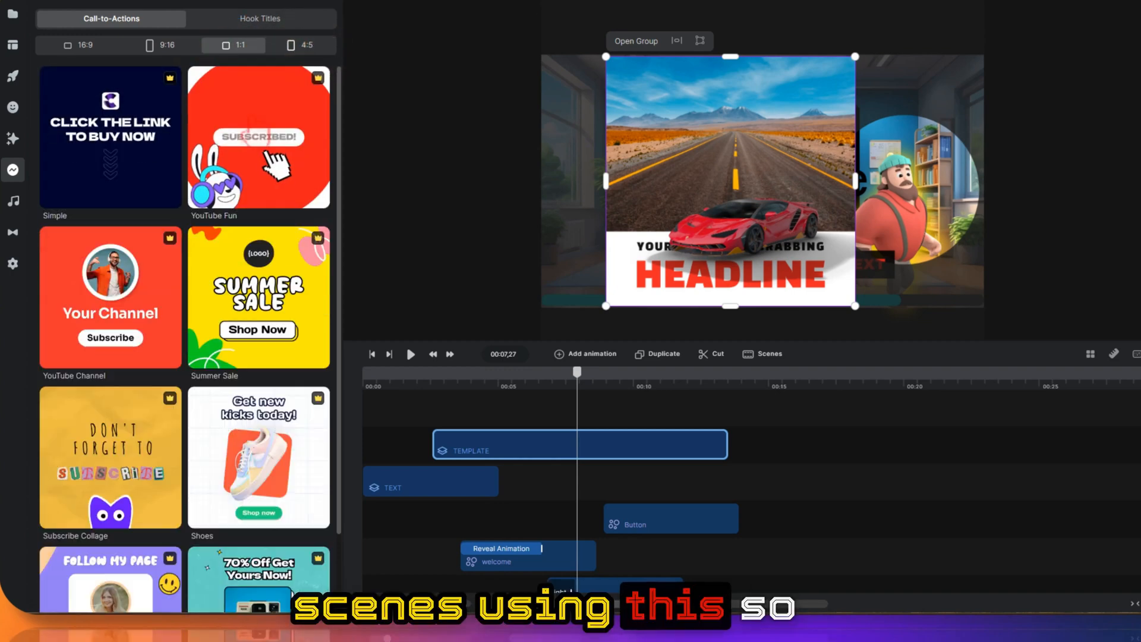
click(159, 46)
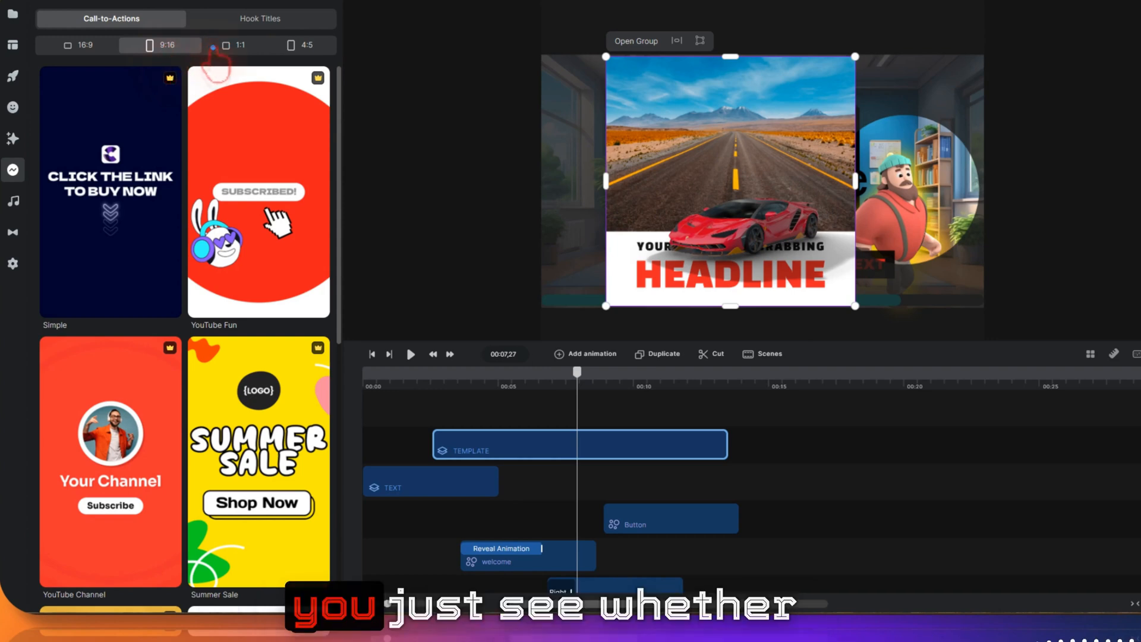
click(235, 48)
click(91, 46)
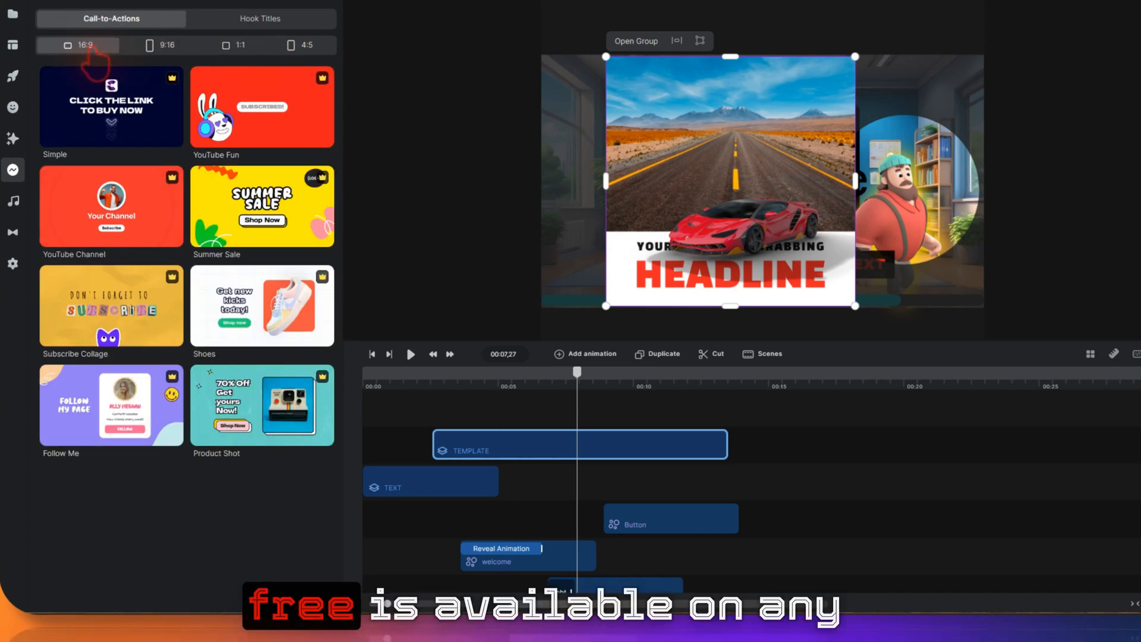
click(152, 46)
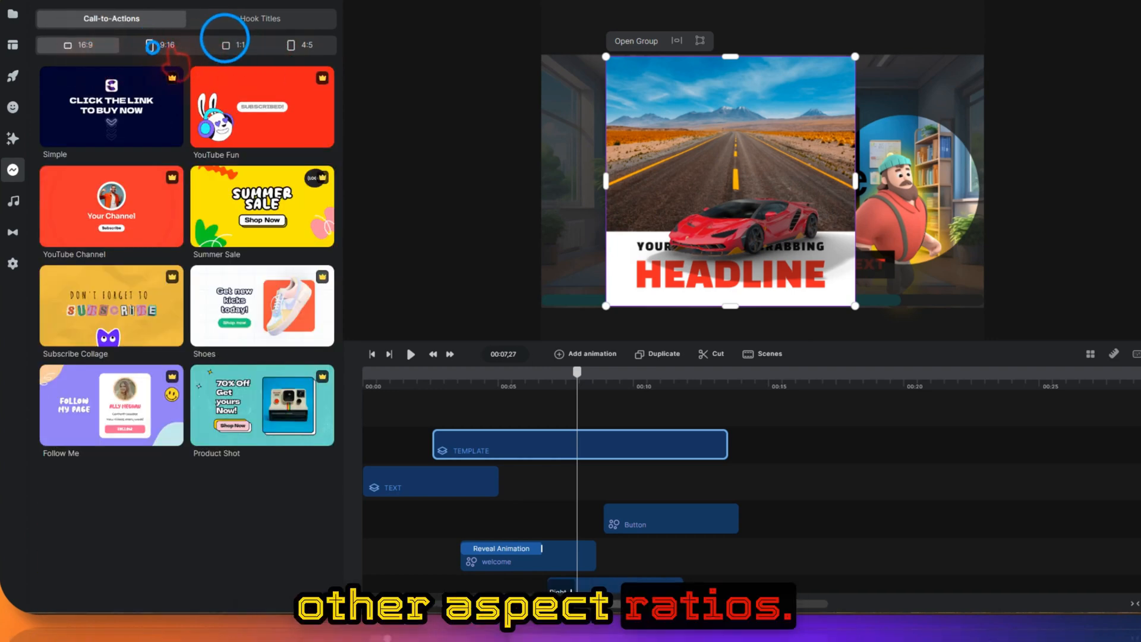
click(225, 45)
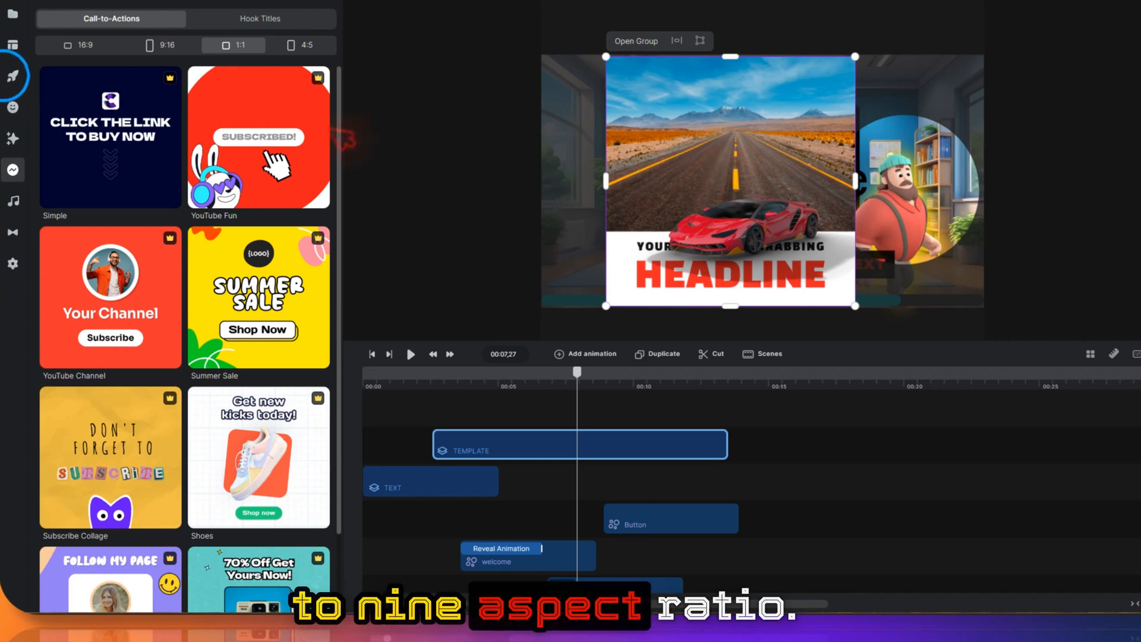
click(12, 76)
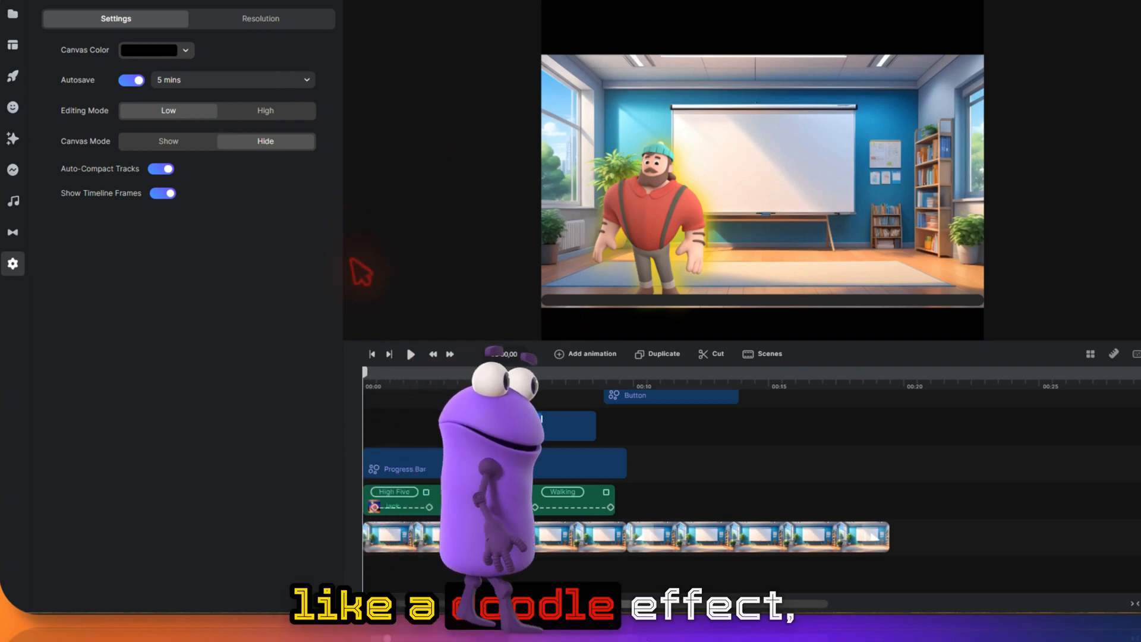
Step: Apply the Doodle effect to the bearded character and preview the hand-drawing animation from 00:00
click(12, 138)
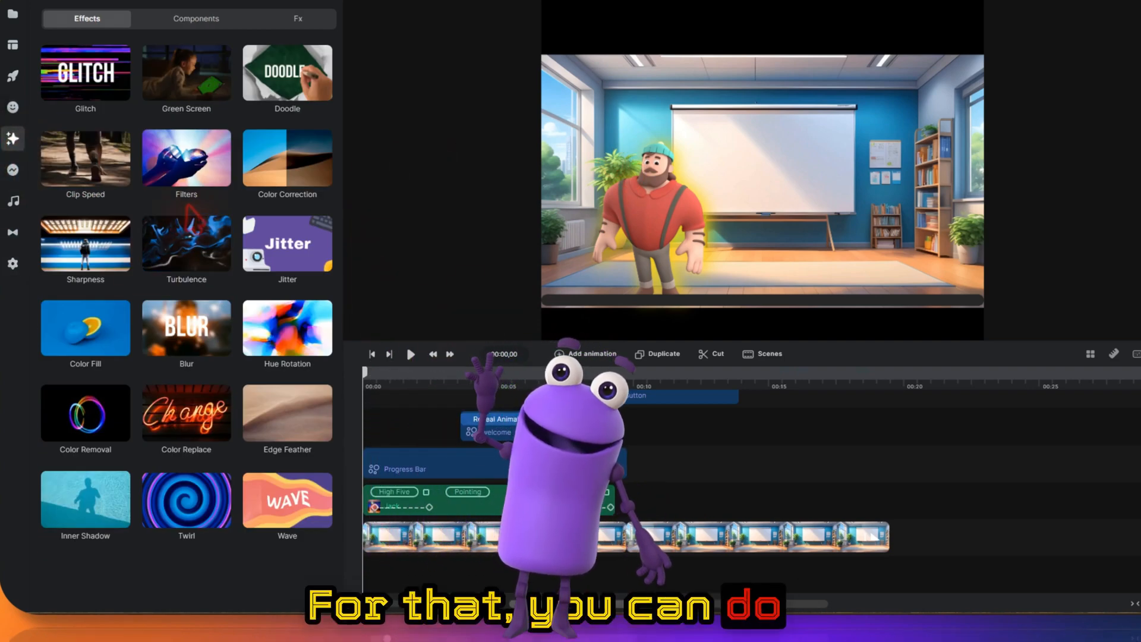
mouse_move(288, 73)
mouse_down()
mouse_move(402, 132)
mouse_move(663, 217)
mouse_up()
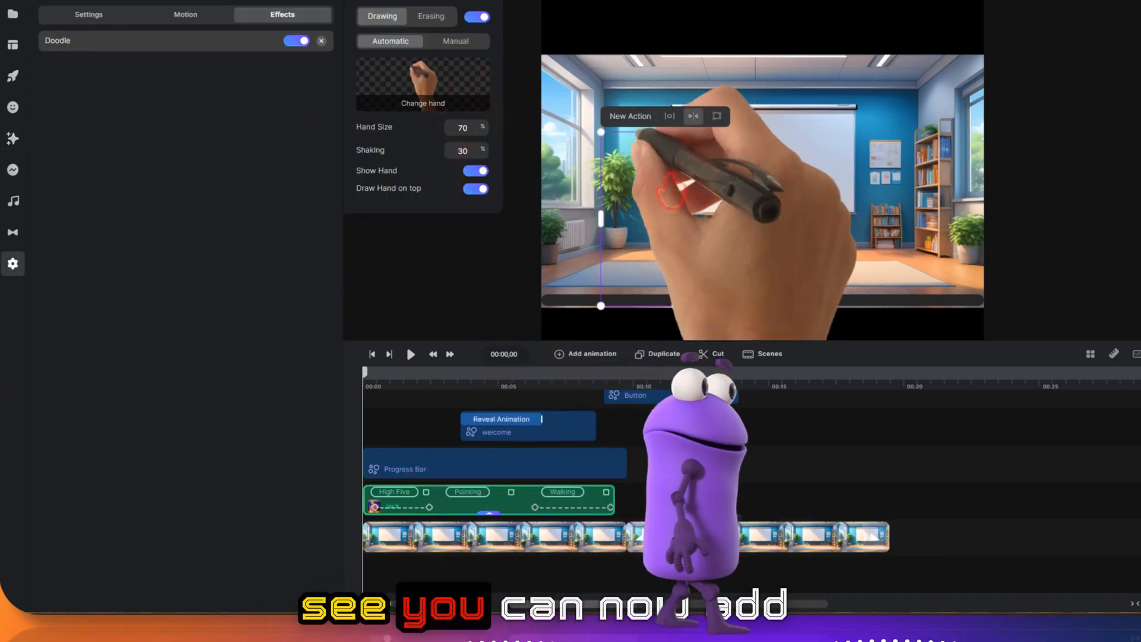
click(414, 353)
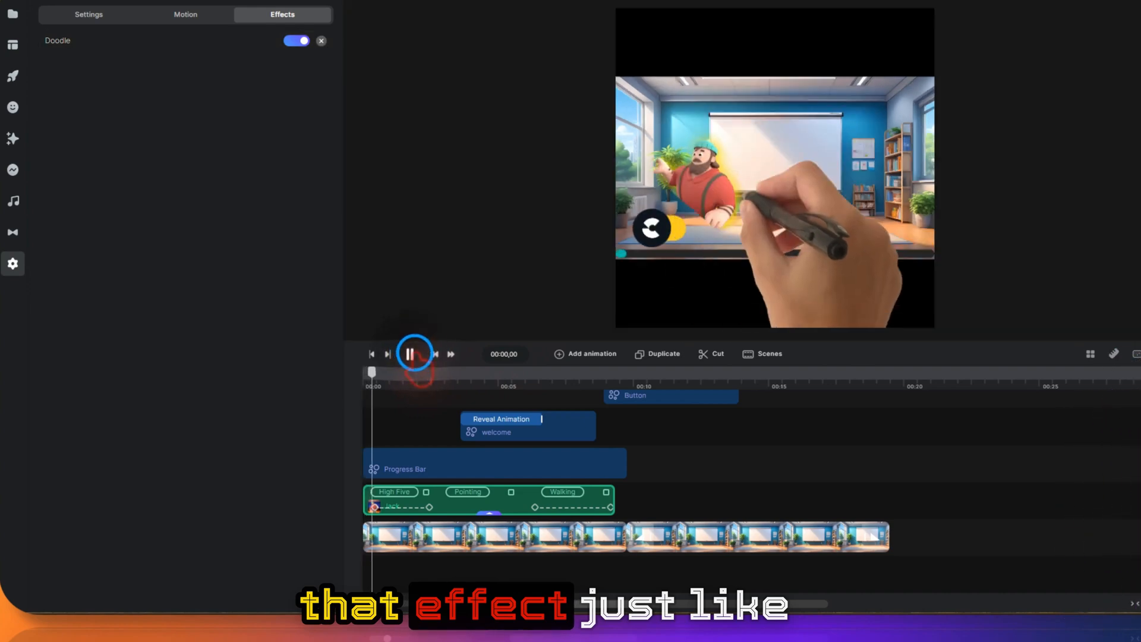
Step: Return the playhead to 00:00 and open the settings of the bearded character's Doodle effect
click(393, 375)
click(365, 386)
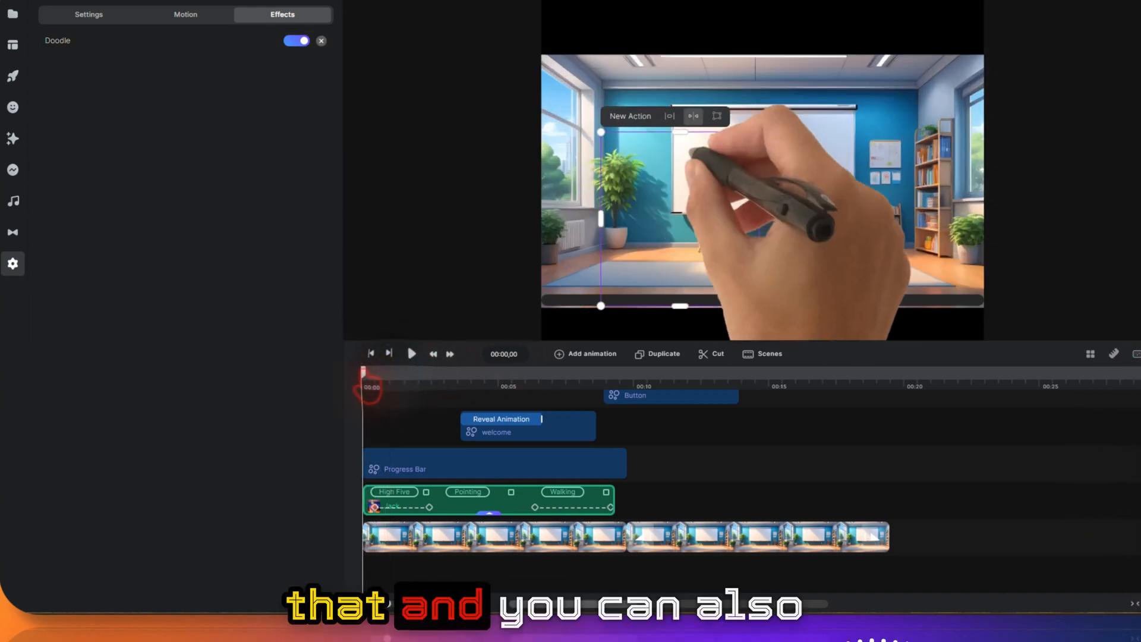
click(797, 256)
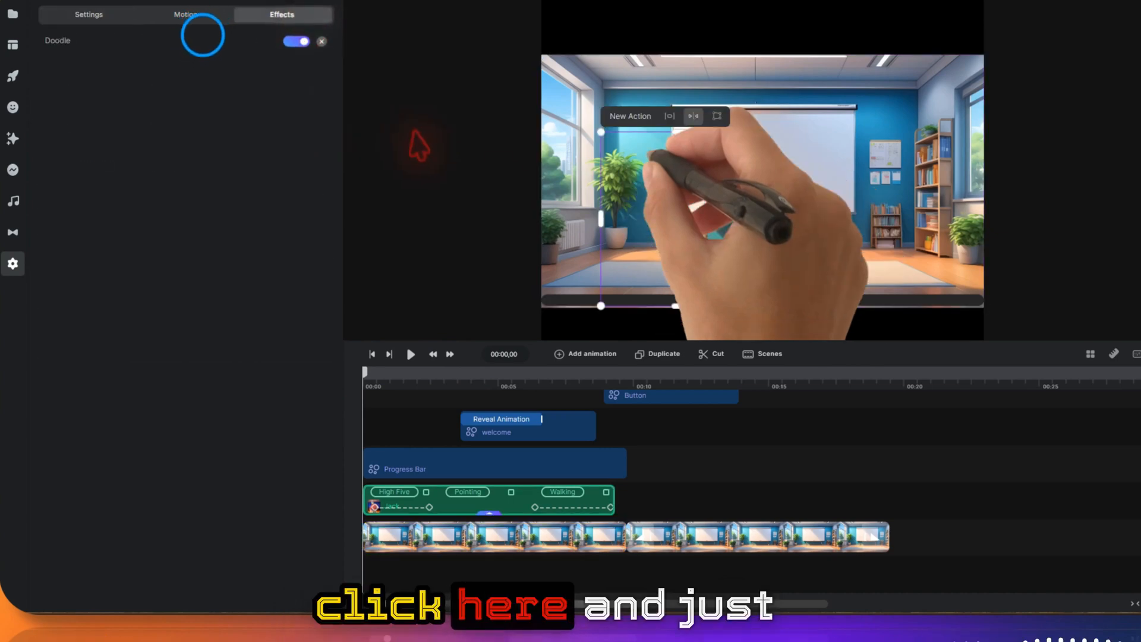
click(205, 36)
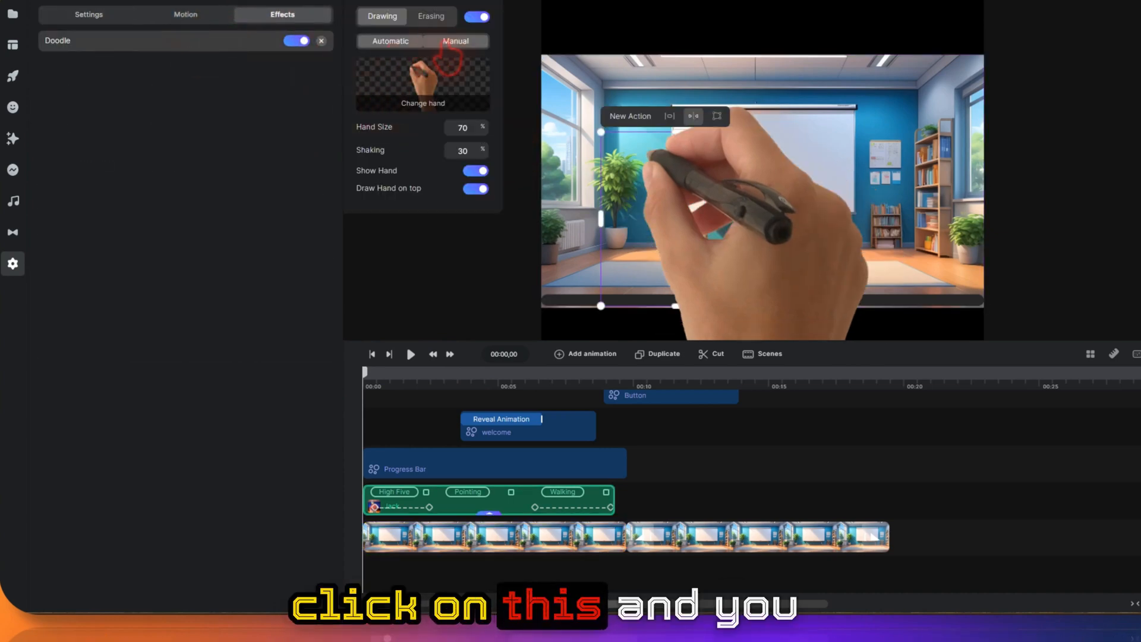
Step: Switch the Doodle drawing mode to Manual, open its drawing path for editing, and return the mode to Automatic
click(455, 40)
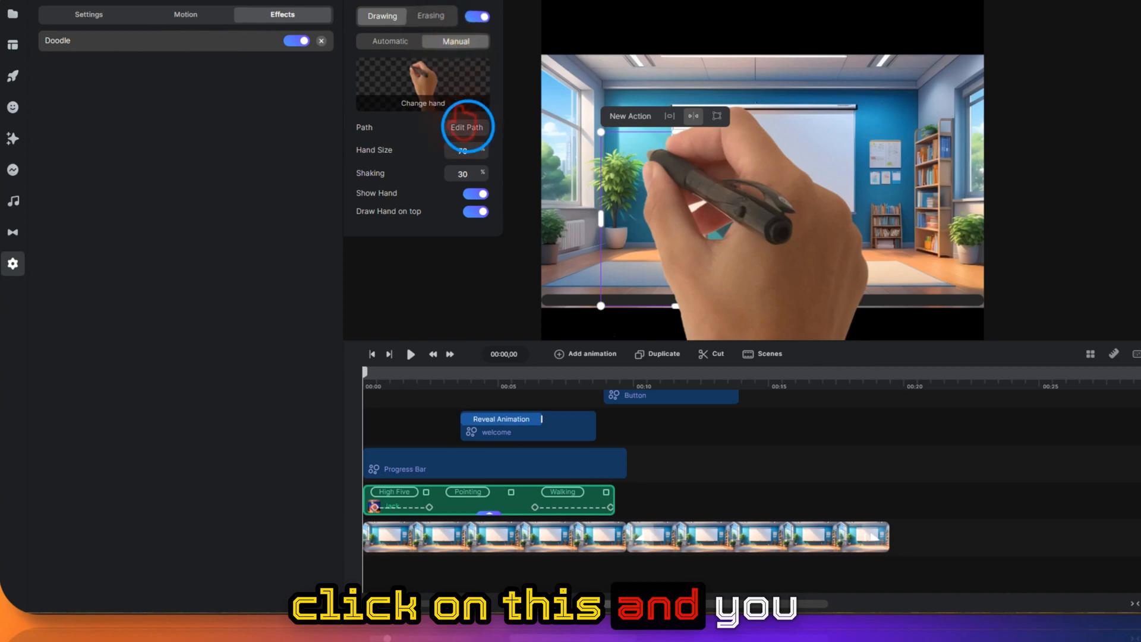
click(468, 126)
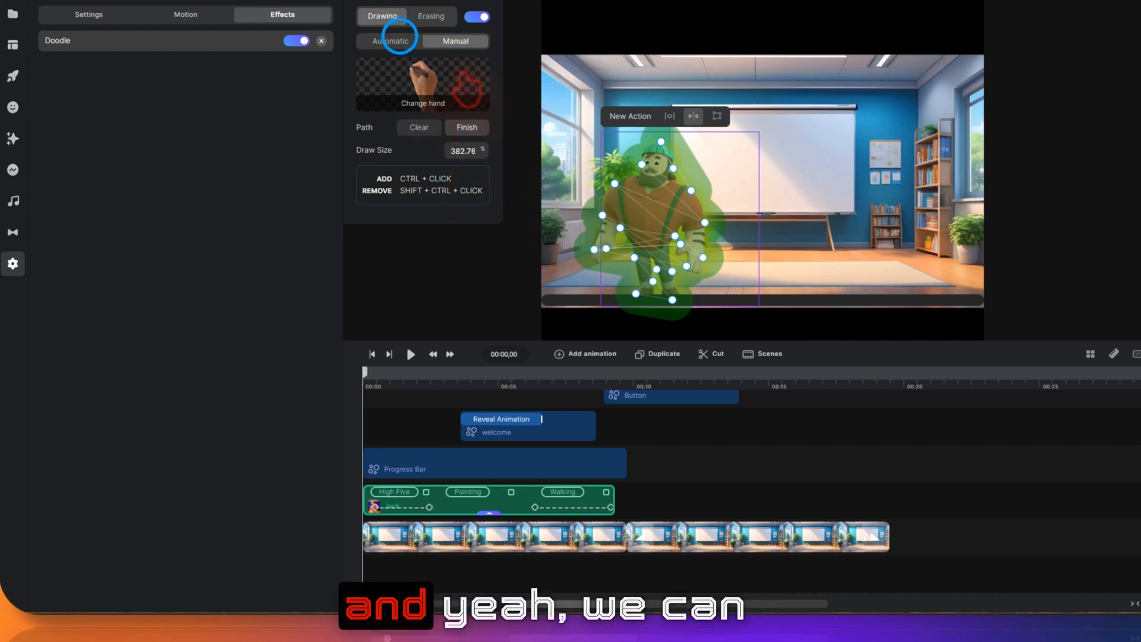
click(397, 40)
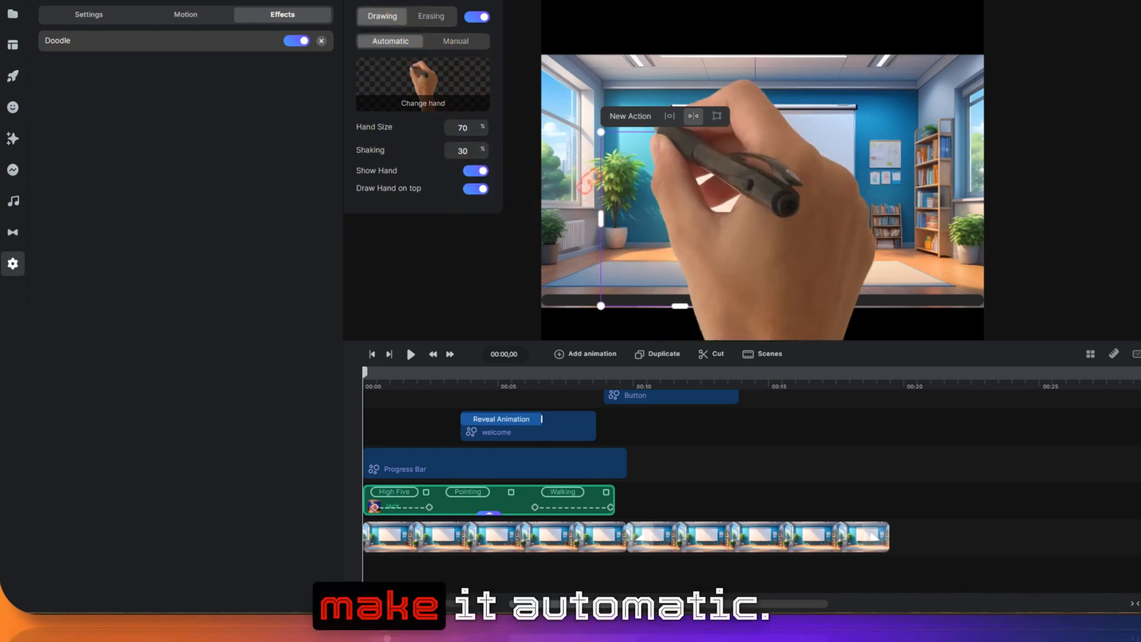
Step: Turn the Doodle effect's Show Hand and Draw Hand on top options off and back on
click(472, 173)
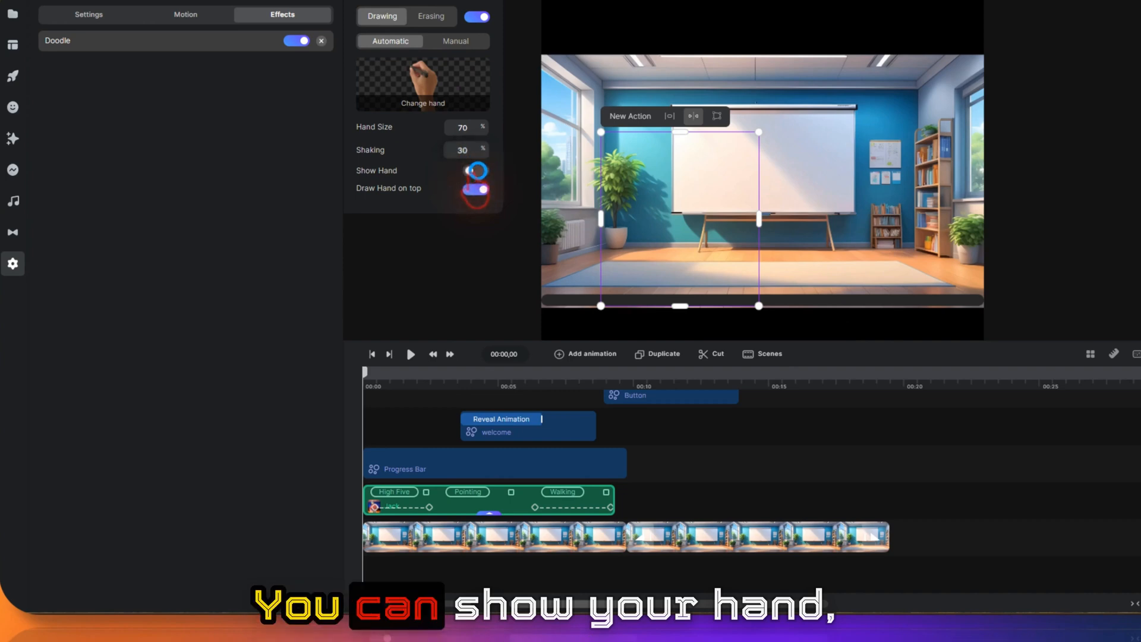
click(472, 173)
click(473, 189)
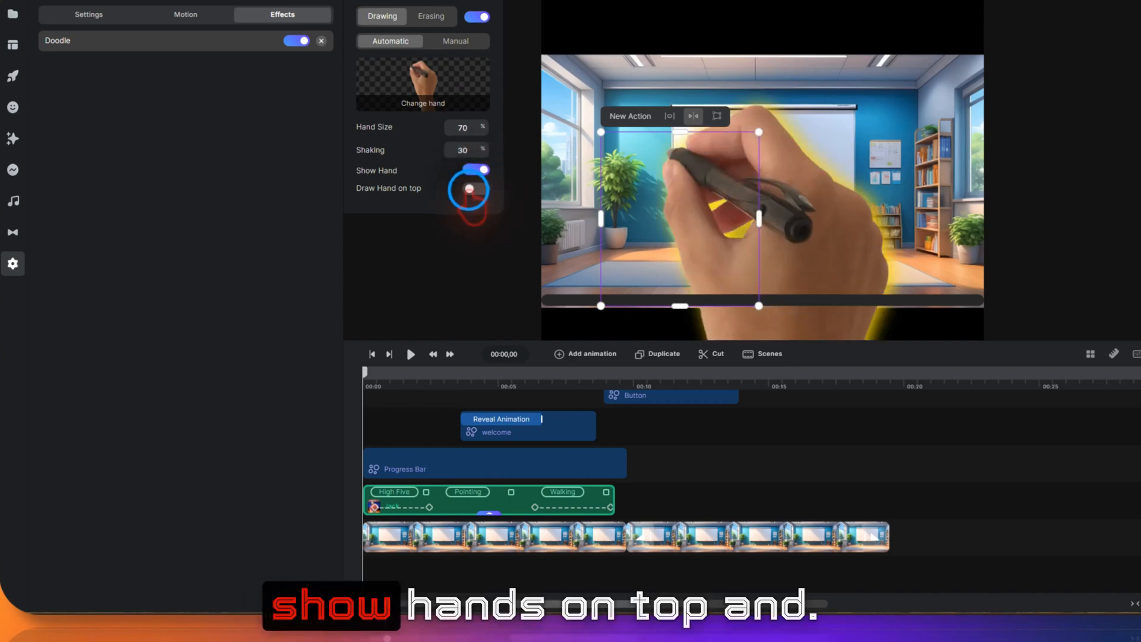
click(472, 189)
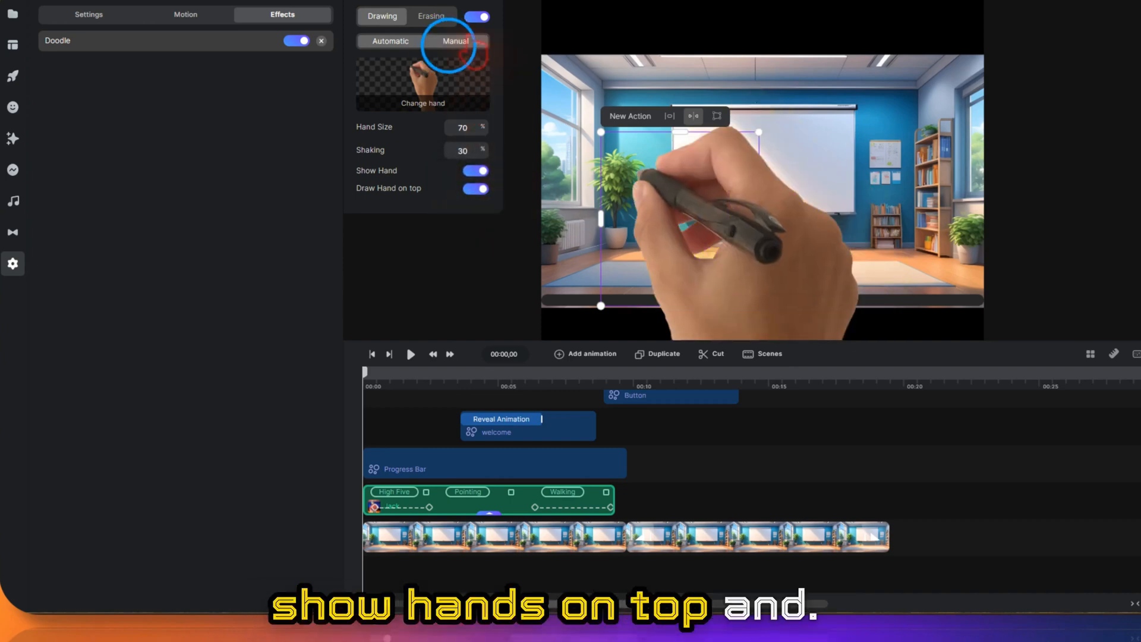
Step: Set the Doodle effect's Shaking to 52% and change the hand to the cartoon hand holding a blue pencil
click(448, 42)
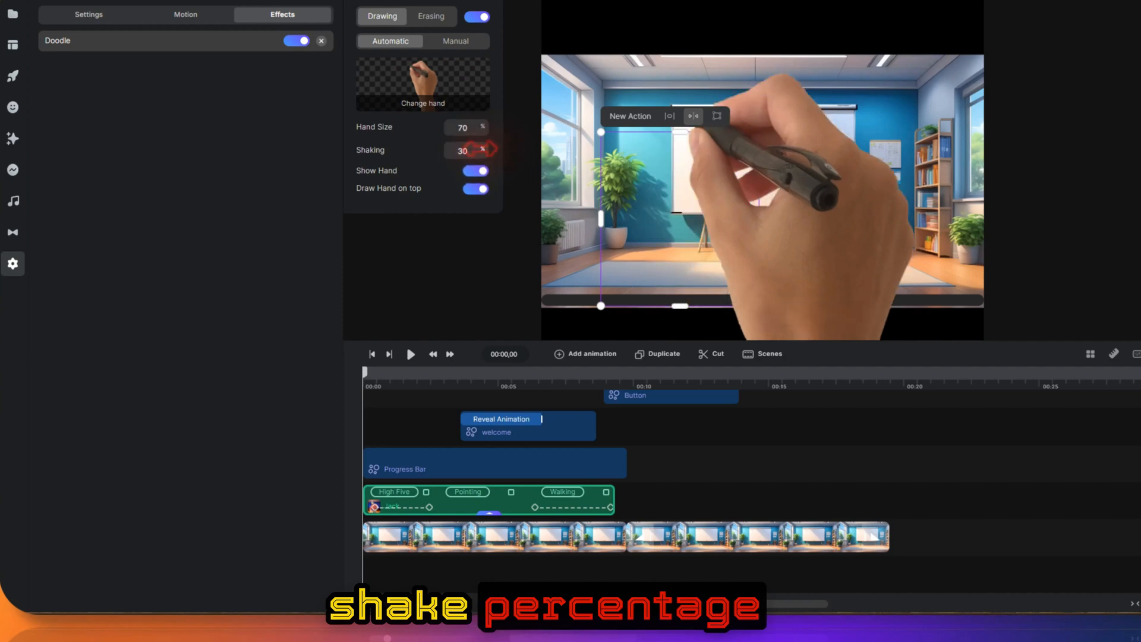
drag(485, 151, 497, 153)
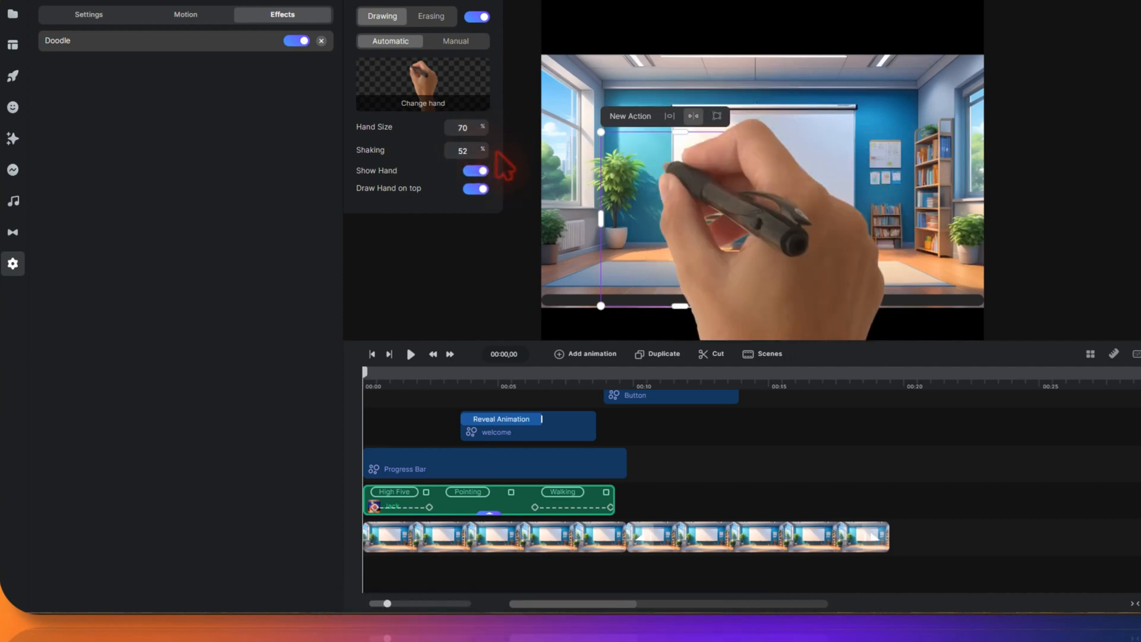
click(431, 98)
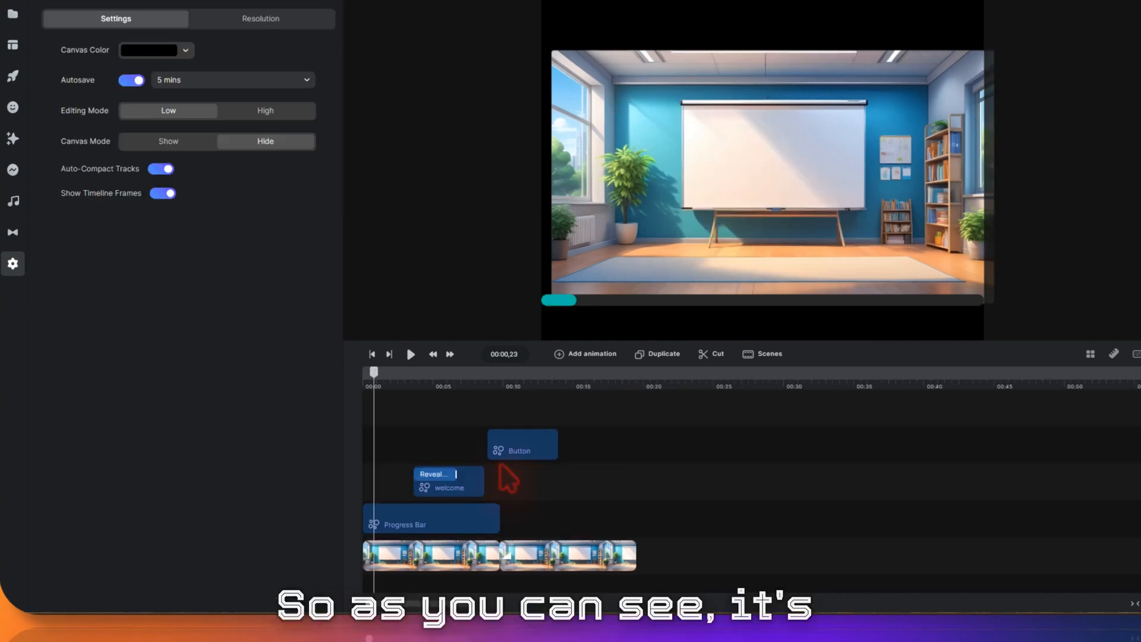
Step: Check the classroom timeline elements and preview the pencil-hand doodle animation from 00:00
scroll(500, 464, down, 1)
click(423, 498)
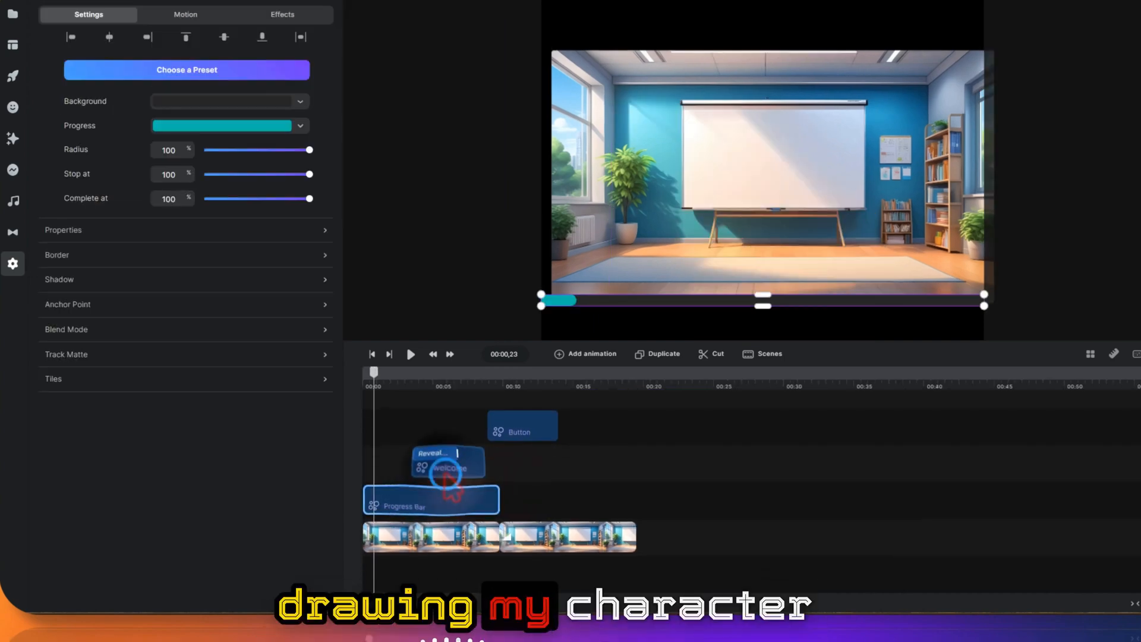
click(522, 431)
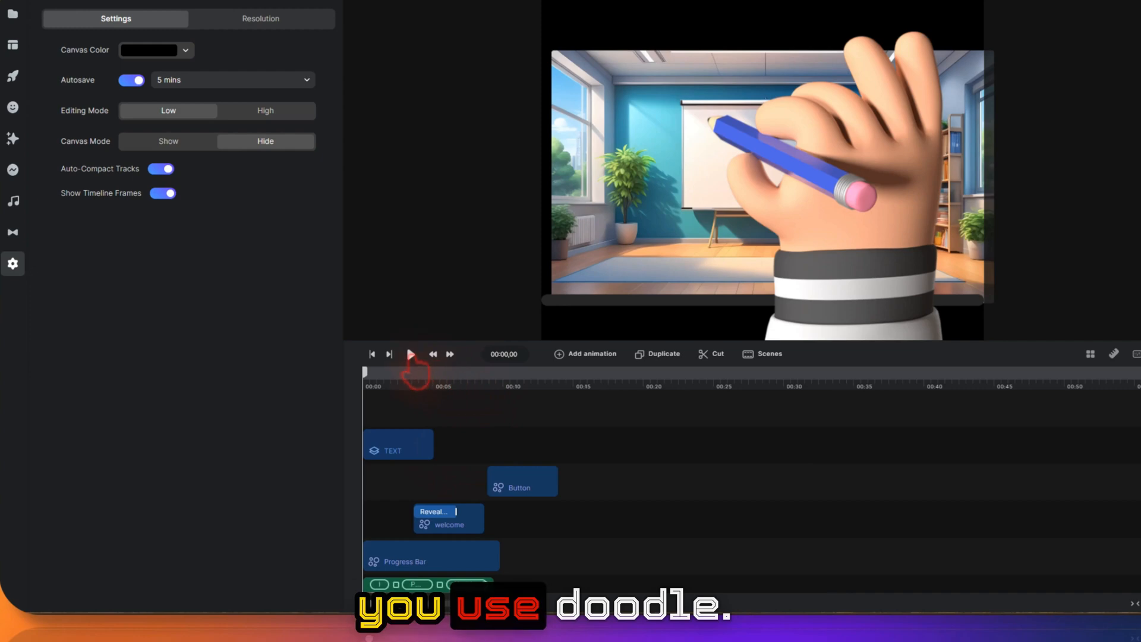
click(411, 354)
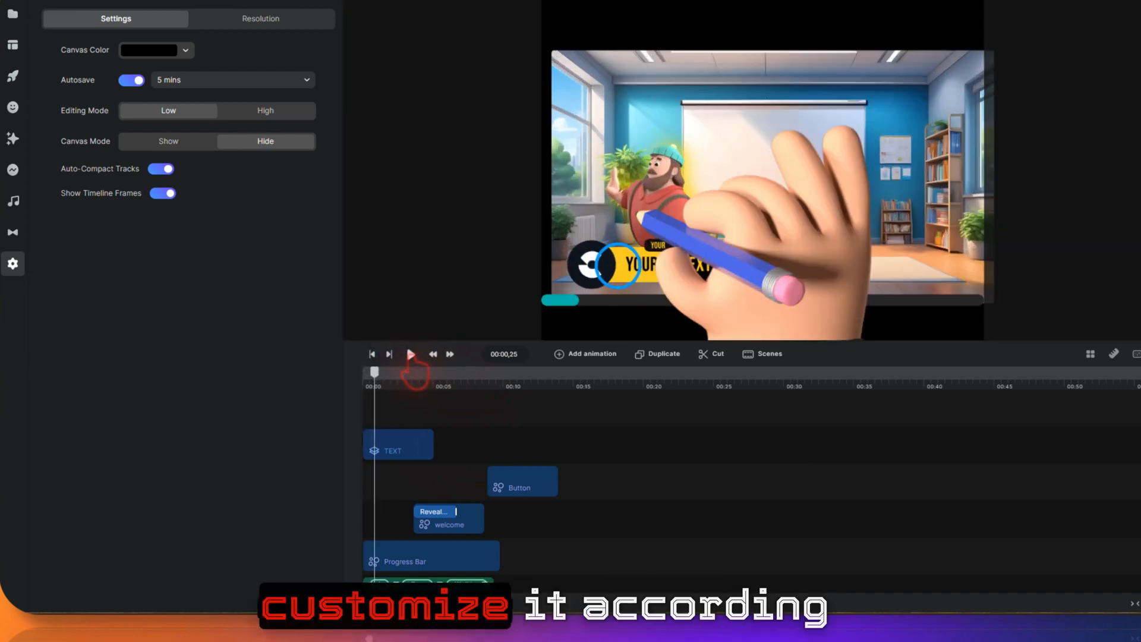
Step: Remove the yellow TEXT call-to-action from the scene and place the playhead at 00:00,25
right_click(612, 262)
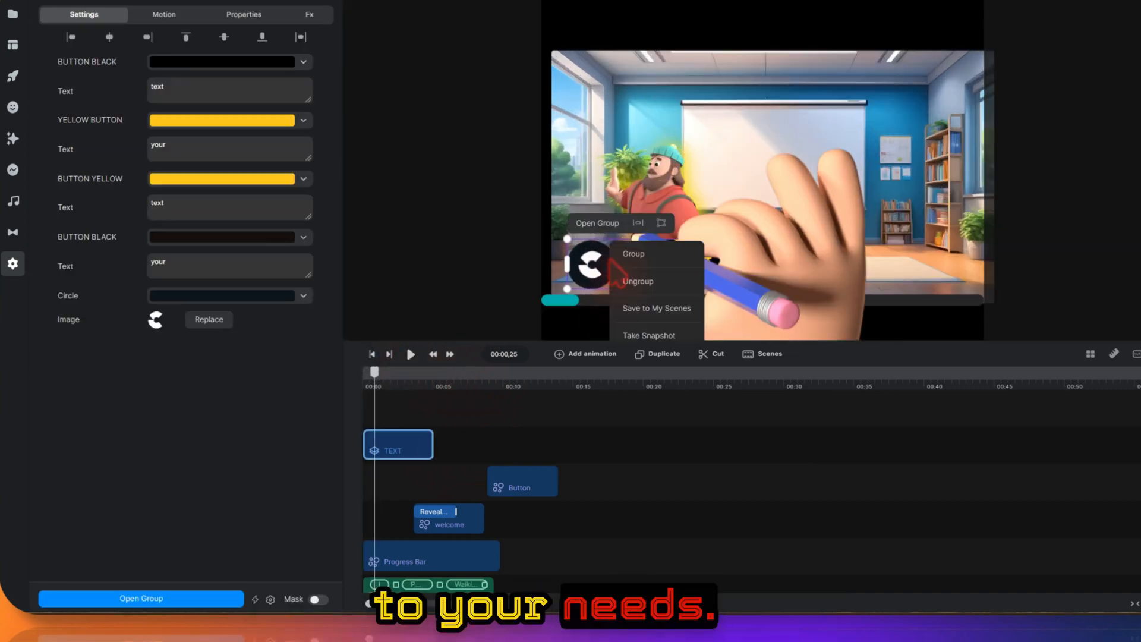
click(374, 395)
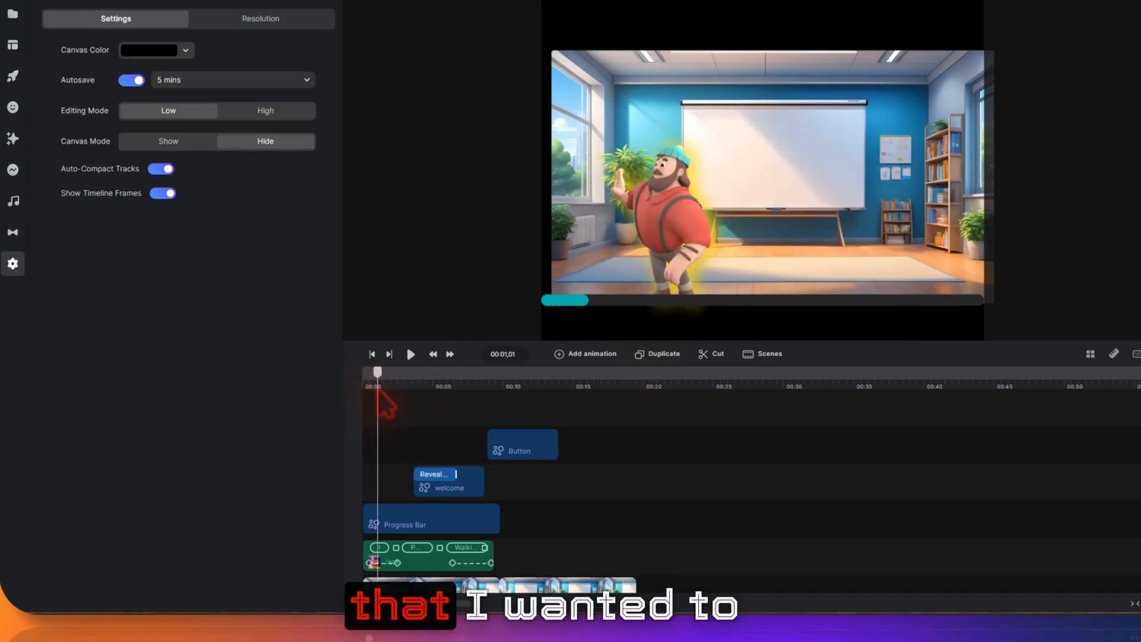
click(374, 402)
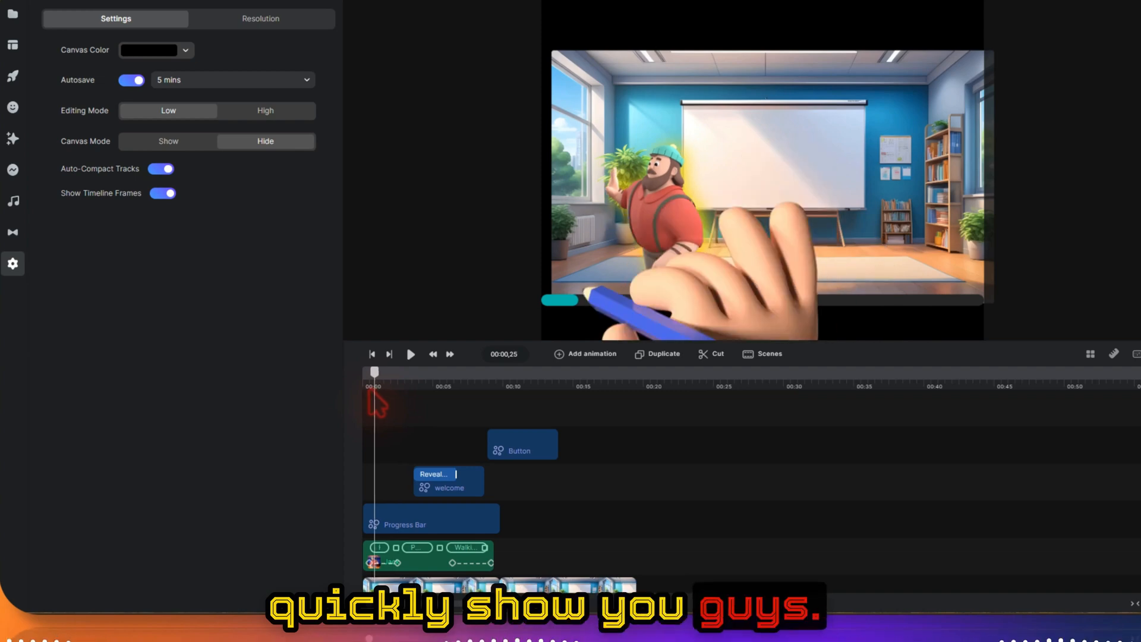
Step: Select the first classroom background clip, then browse the Scenes and Media libraries
click(431, 585)
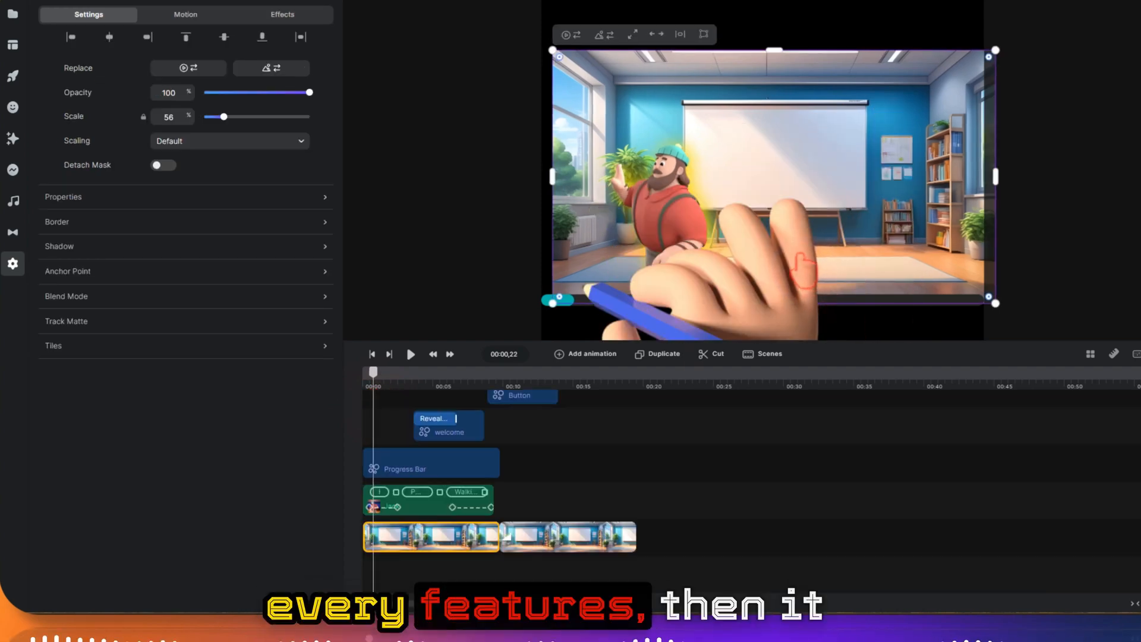
click(12, 45)
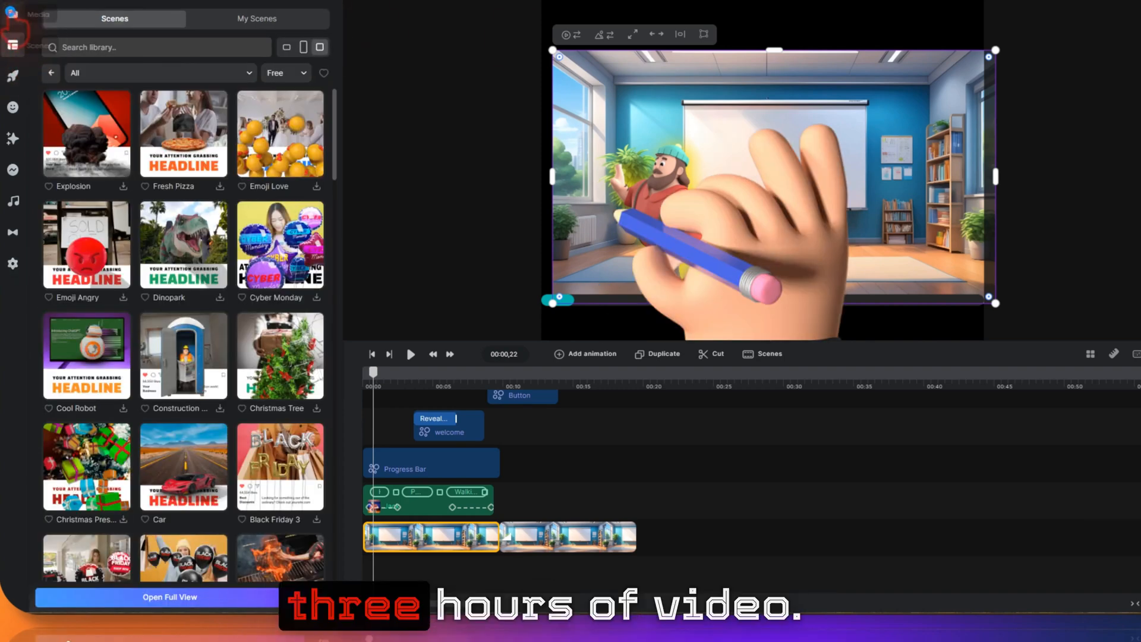
click(12, 13)
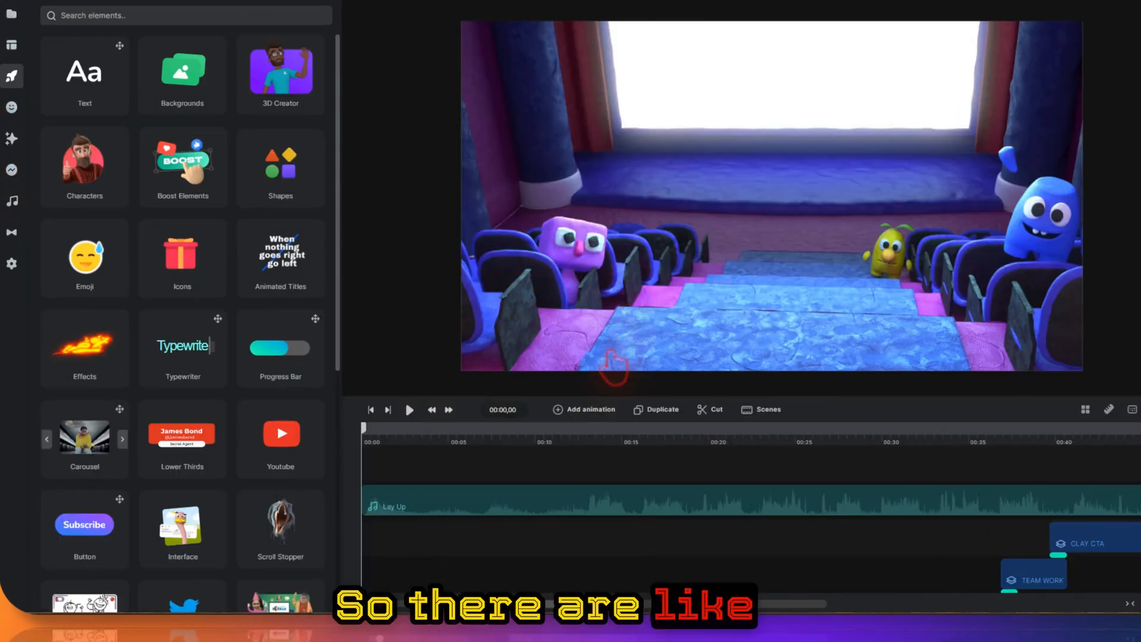
Step: Preview the opening of the clay cinema project from 00:00 and return the playhead to 00:00,25
click(410, 410)
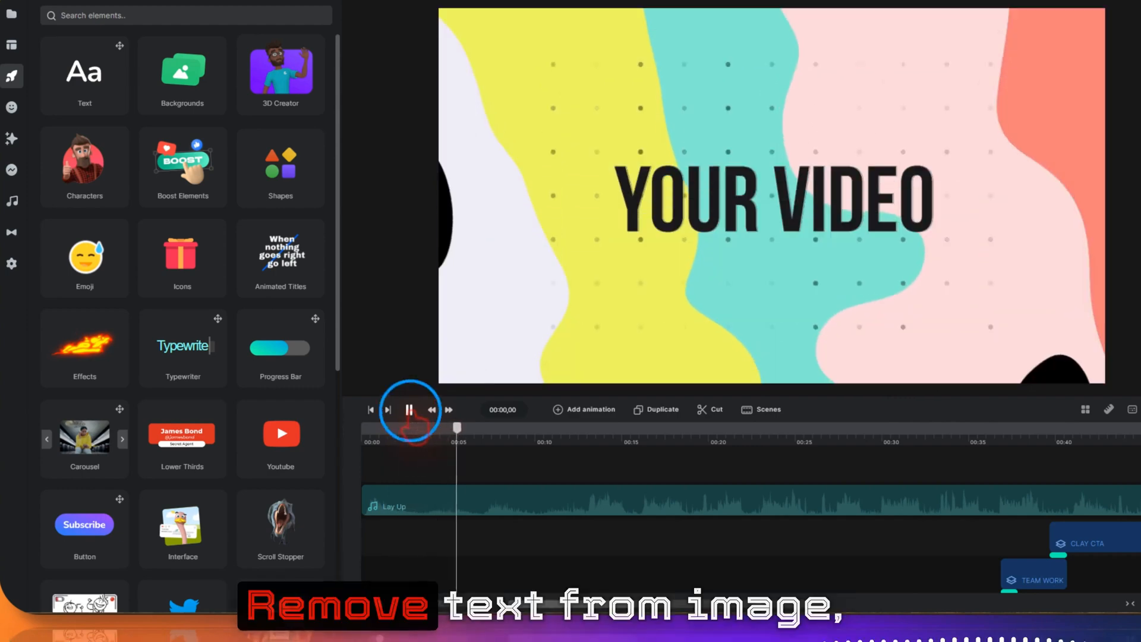
click(410, 410)
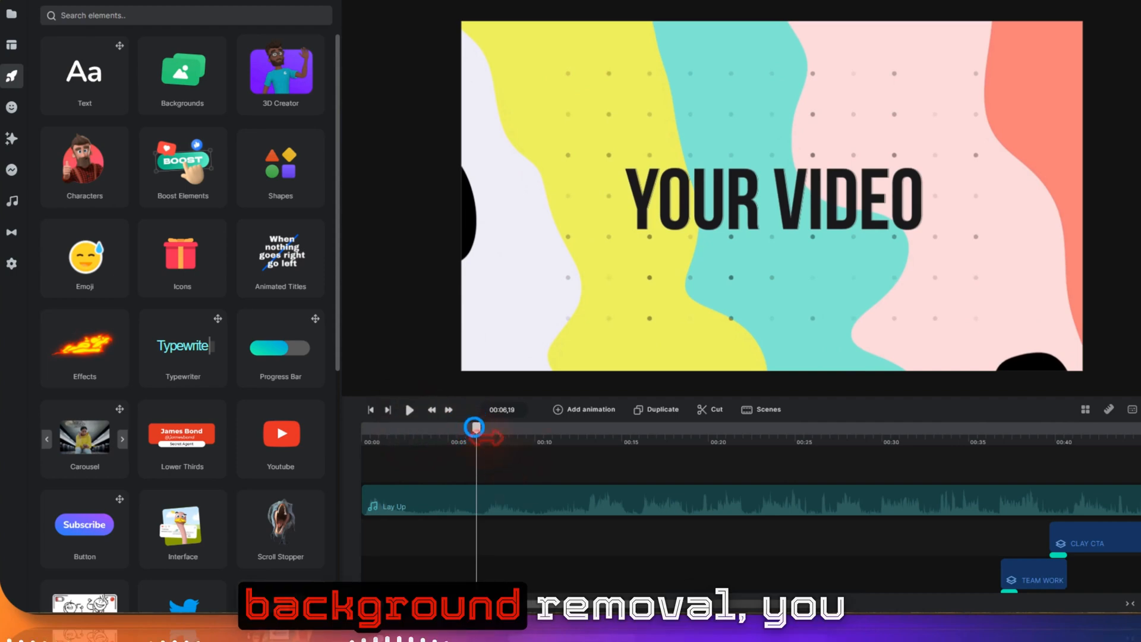
click(375, 439)
mouse_move(369, 423)
mouse_down()
mouse_move(339, 417)
mouse_move(375, 427)
mouse_up()
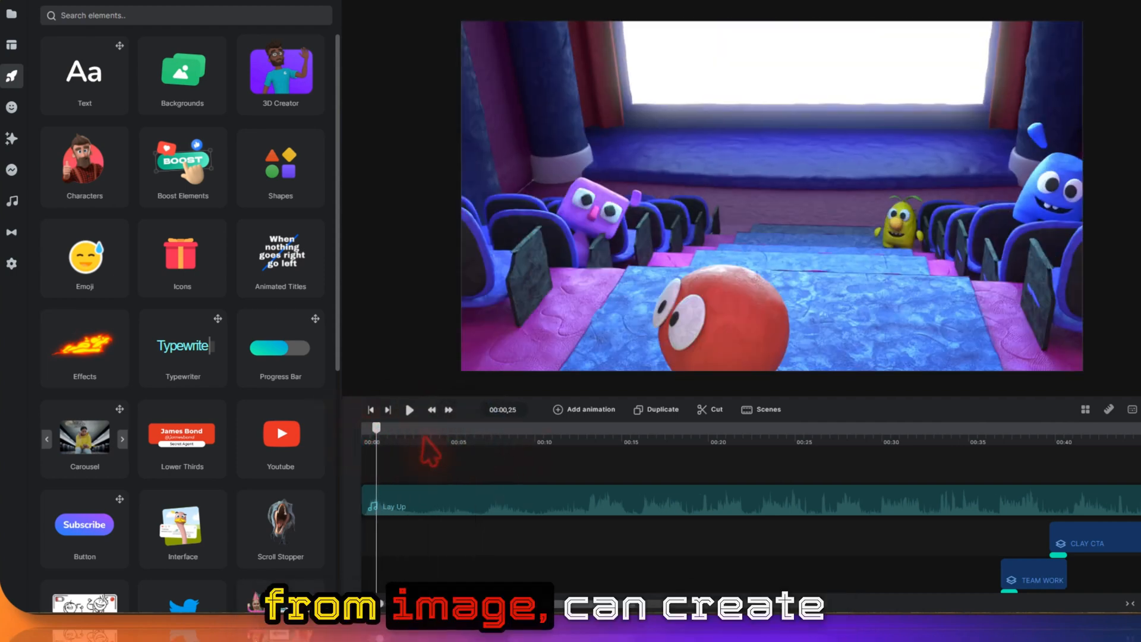
Step: Open the A.I. Tool Kit and try Remove Text from Image, Background Removal, Upscale Image and Object Removal
scroll(577, 464, down, 5)
scroll(580, 466, up, 5)
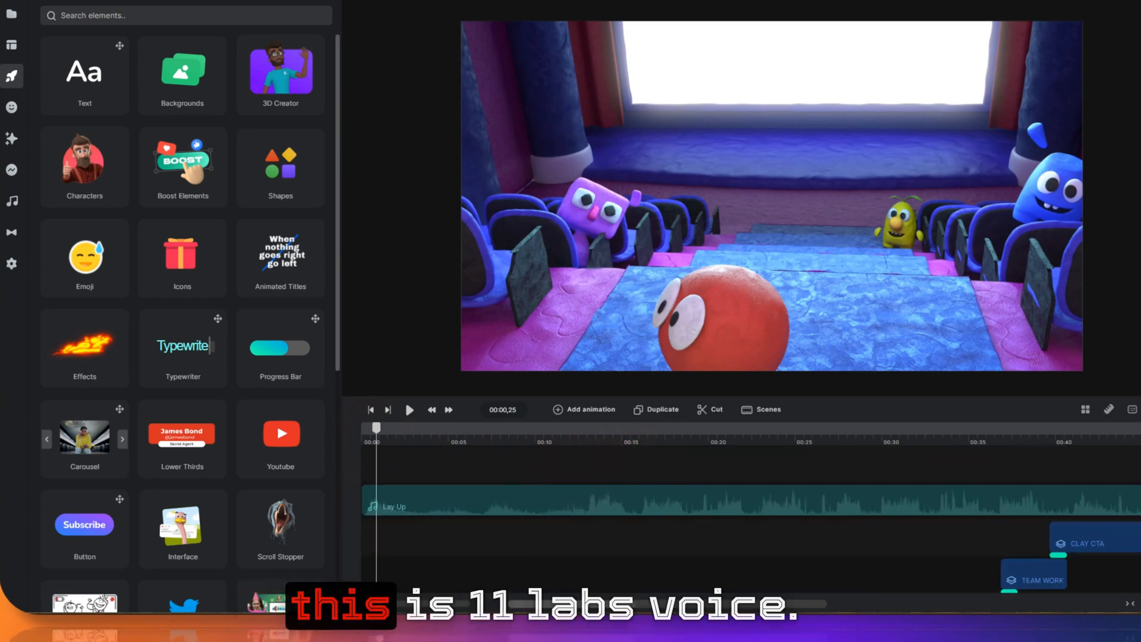
click(1136, 309)
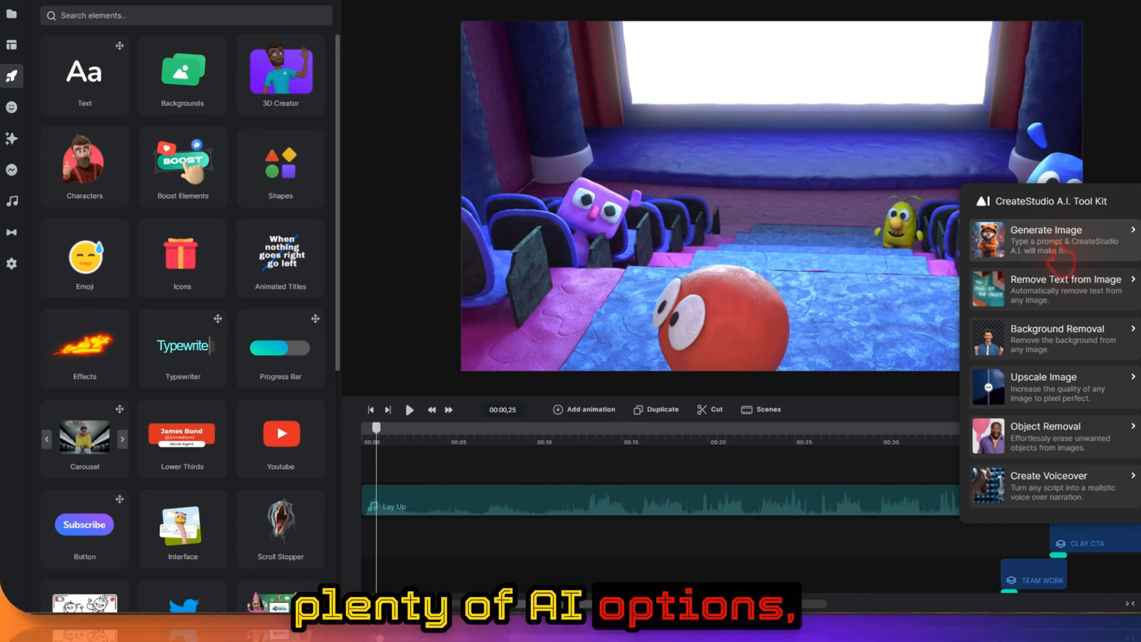
click(1067, 302)
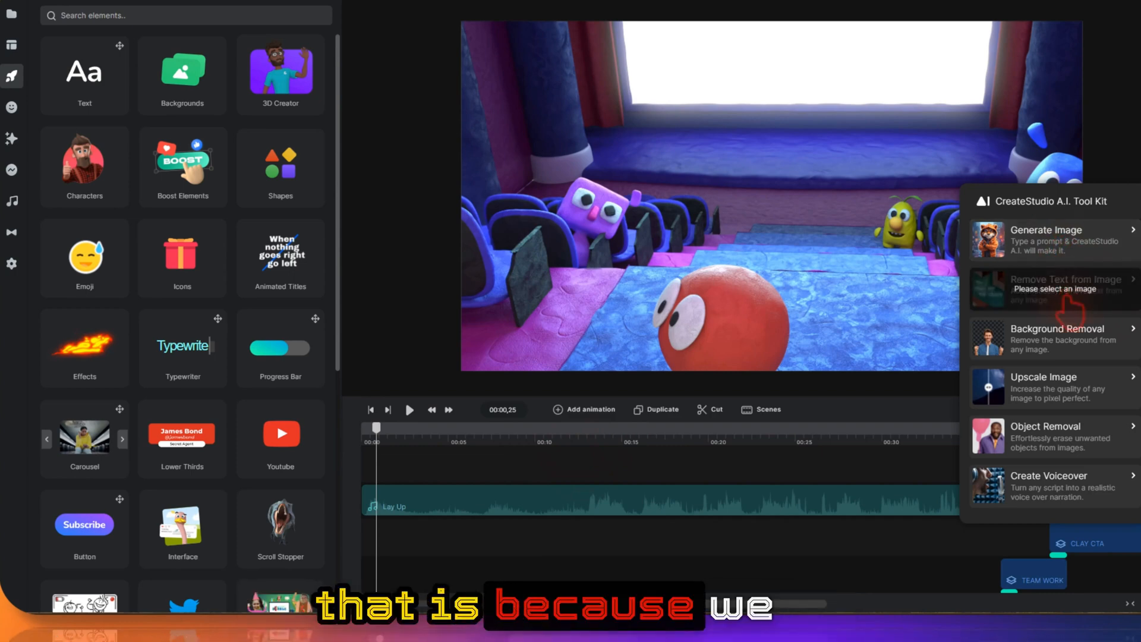
click(1087, 339)
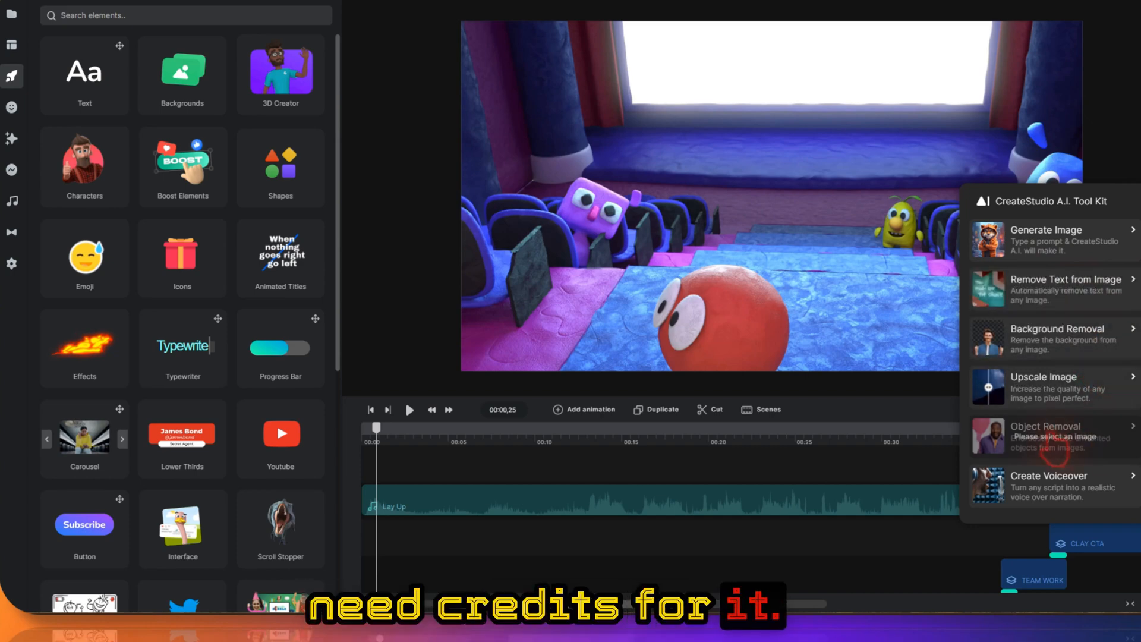
click(1106, 388)
click(1118, 431)
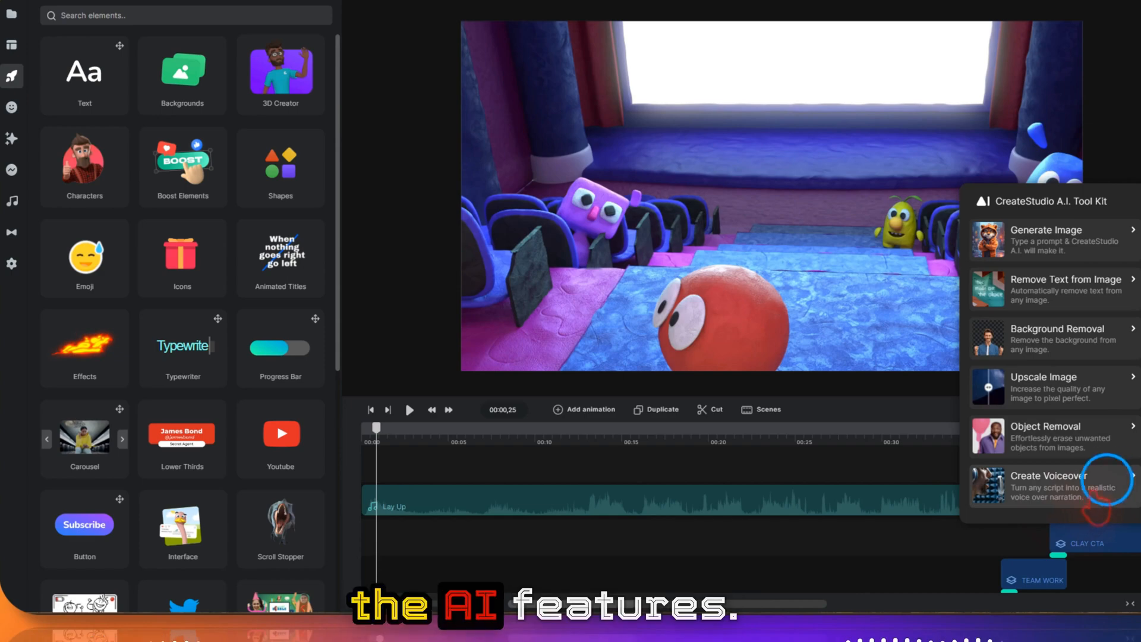
Step: Open the Create Voiceover tool and activate the AI speech script field
click(1107, 480)
click(121, 99)
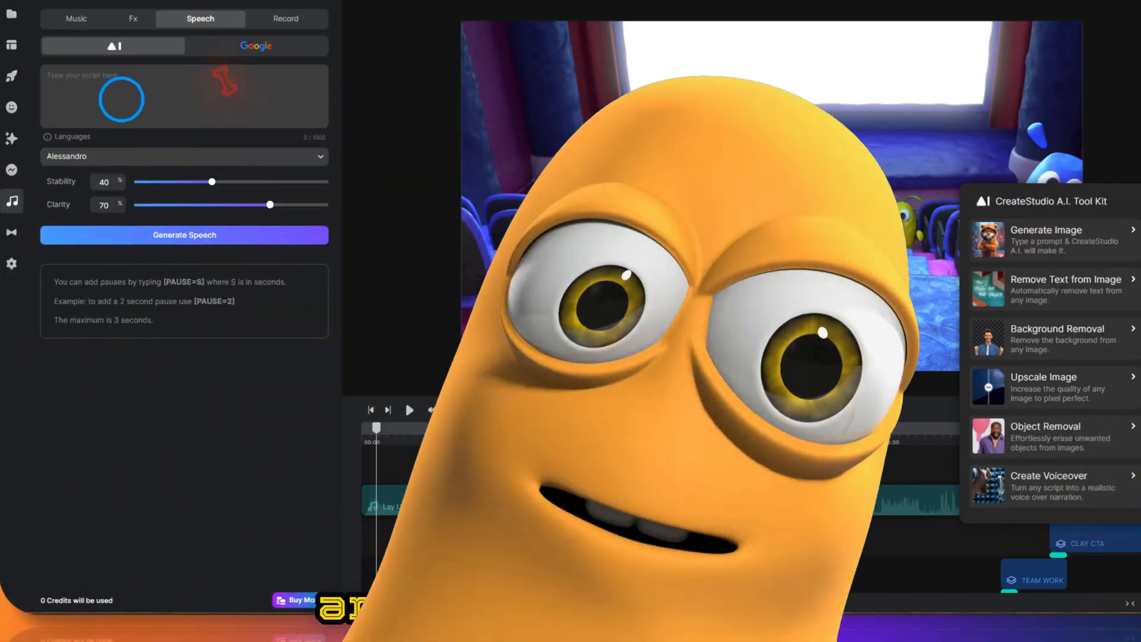